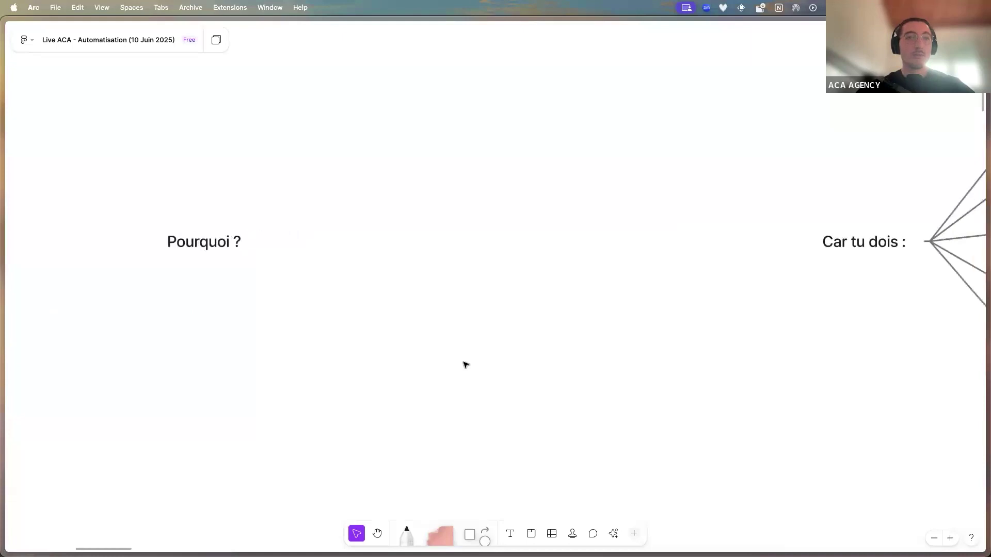
# Scroll the FigJam board right past the 'Car tu dois' and 'Ça te permet' notes to the scalability question
pyautogui.scroll(1, 465, 365)
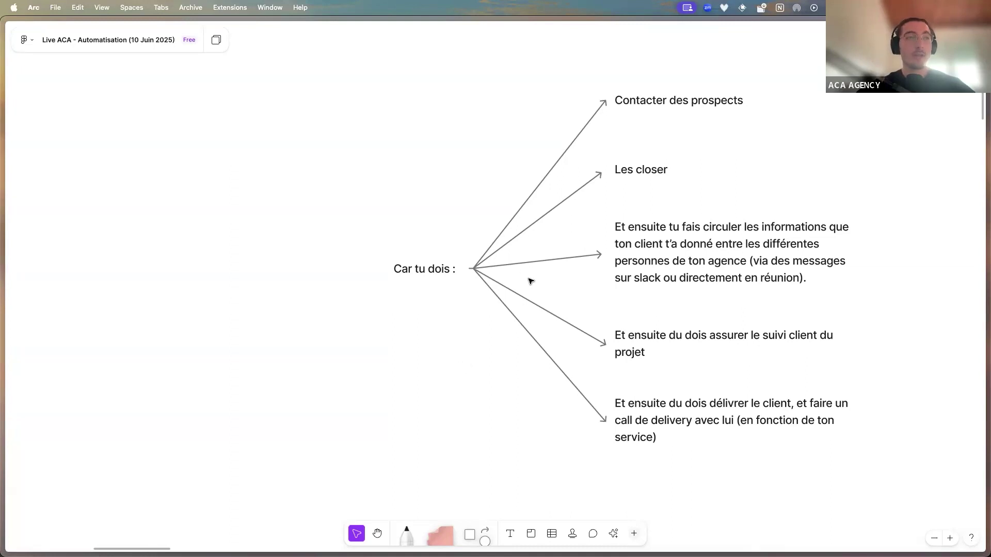
pyautogui.hscroll(15, 530, 281)
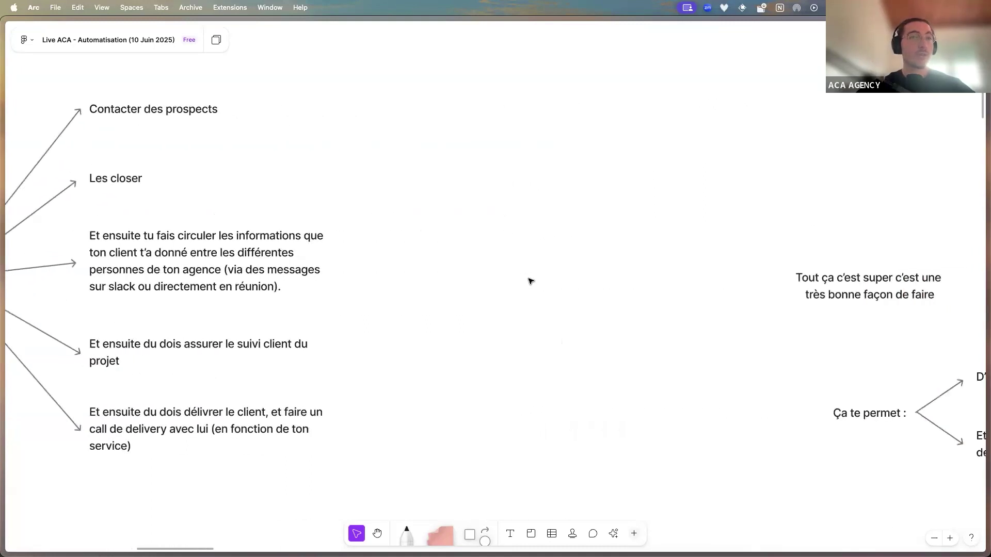
pyautogui.hscroll(6, 531, 281)
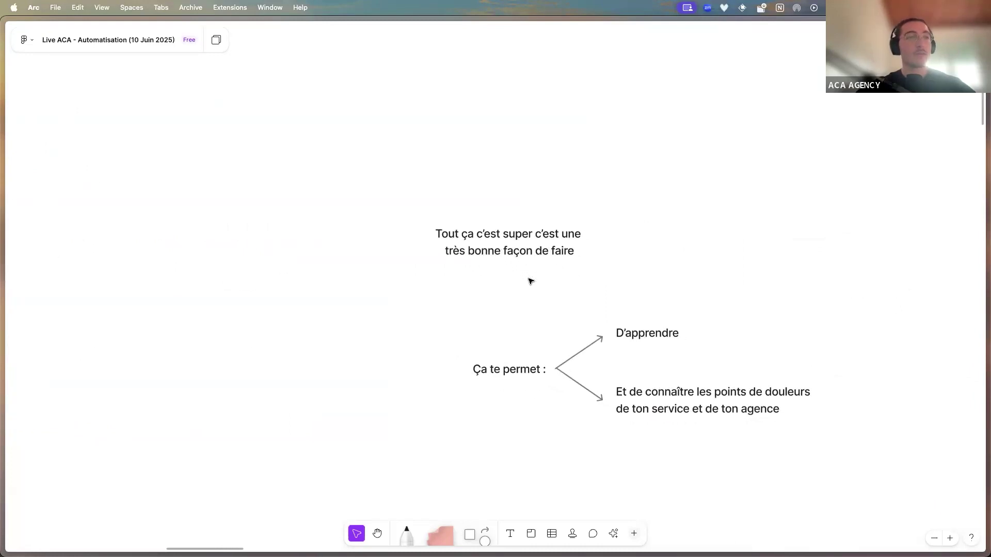
pyautogui.hscroll(1, 530, 281)
pyautogui.hscroll(1, 530, 280)
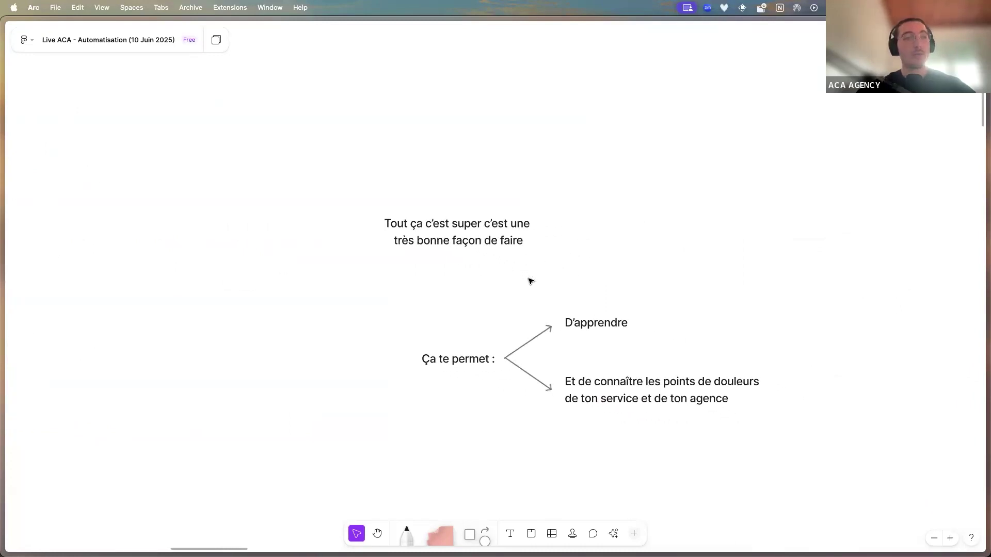
pyautogui.hscroll(1, 568, 296)
pyautogui.hscroll(15, 568, 296)
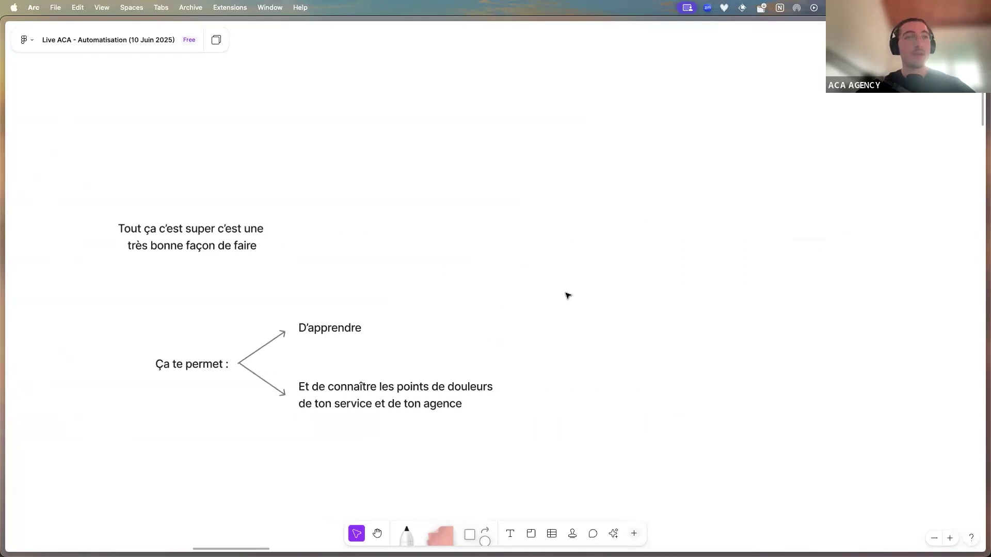
pyautogui.hscroll(5, 568, 296)
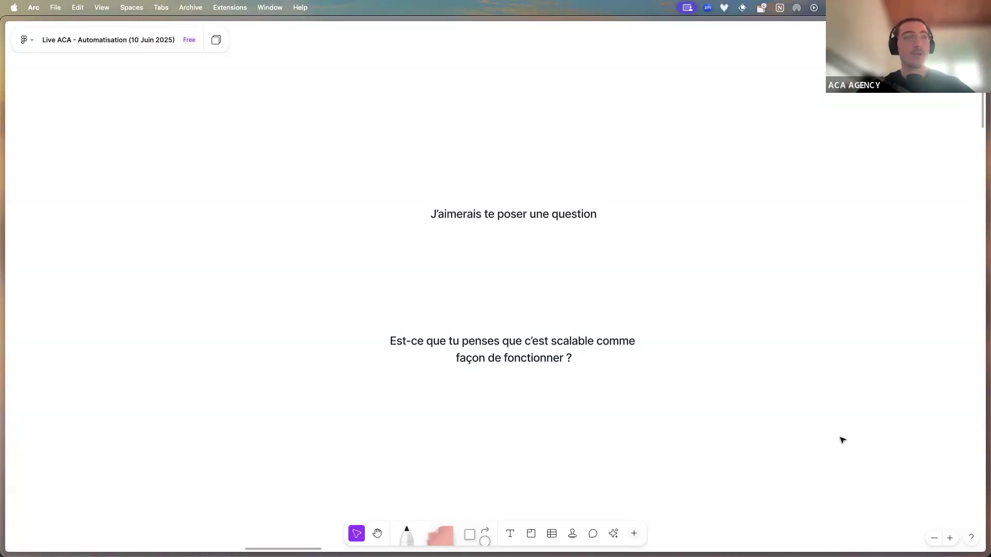
# Delete the grey panel beside the task list to uncover the Funnel de vente, Onboarding, Prestation and Deliver labels
pyautogui.hscroll(10, 843, 440)
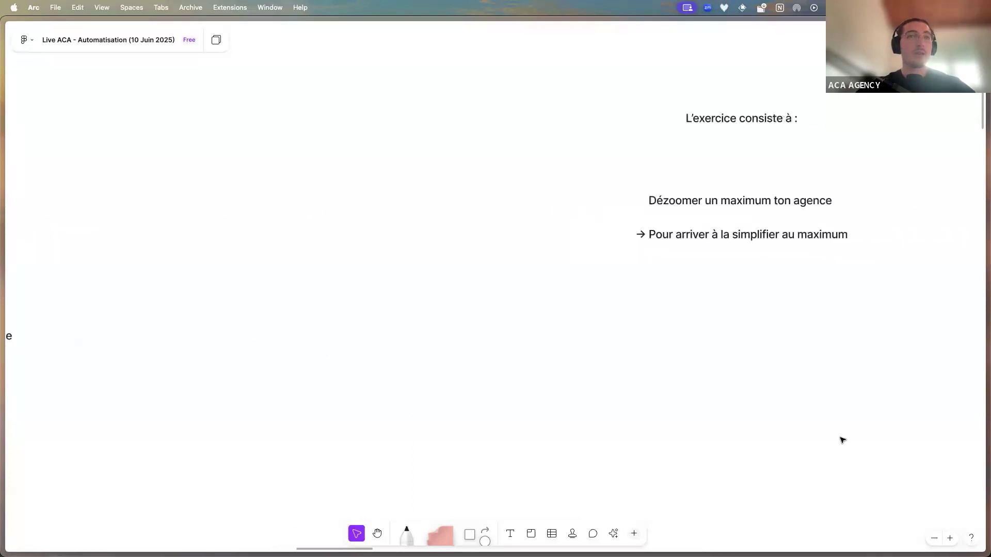
pyautogui.hscroll(1, 842, 440)
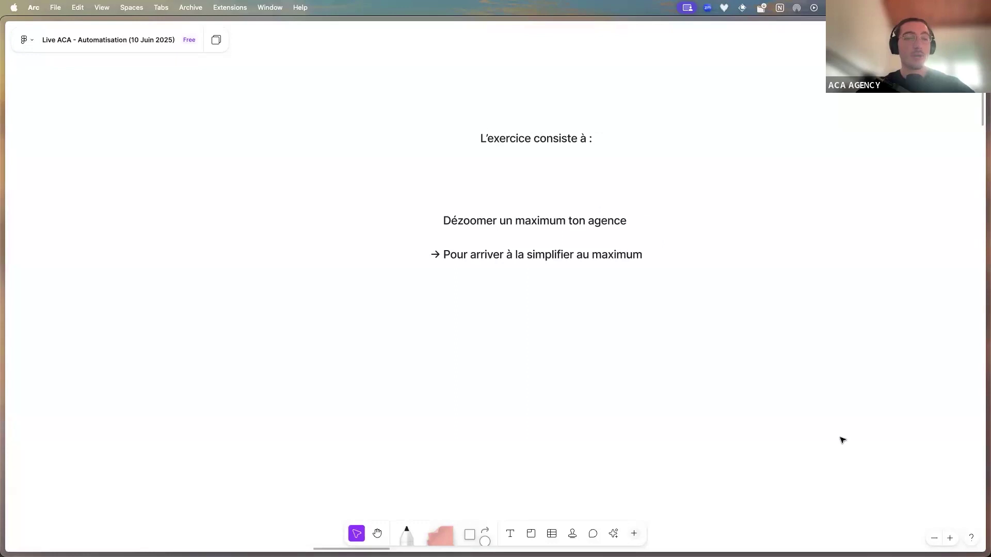
pyautogui.hscroll(15, 842, 440)
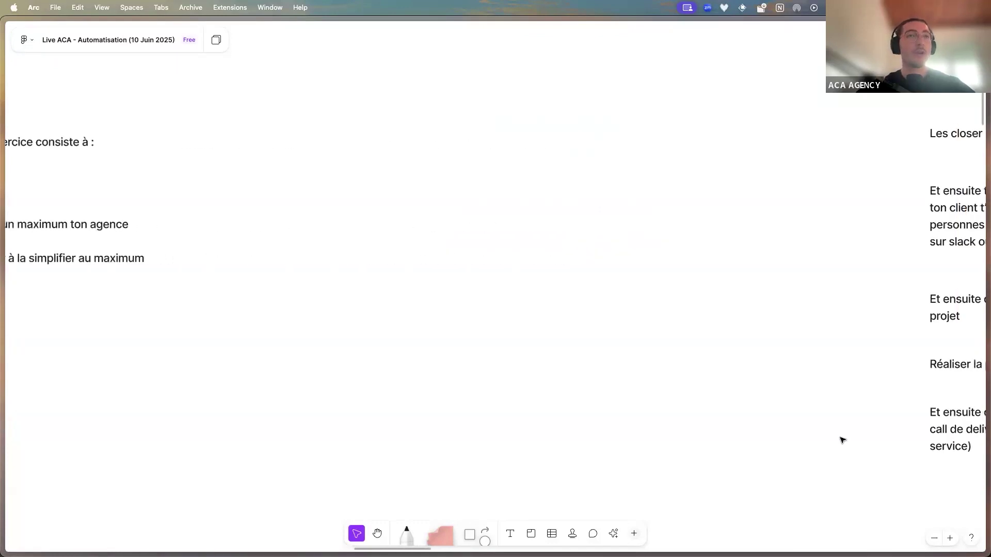
pyautogui.hscroll(8, 842, 440)
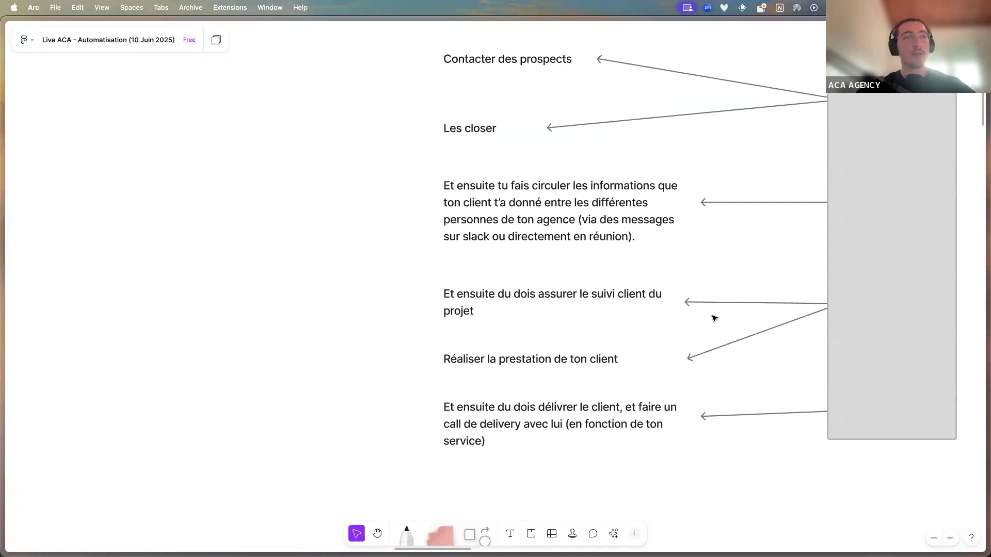
pyautogui.hscroll(4, 712, 316)
pyautogui.hscroll(1, 713, 317)
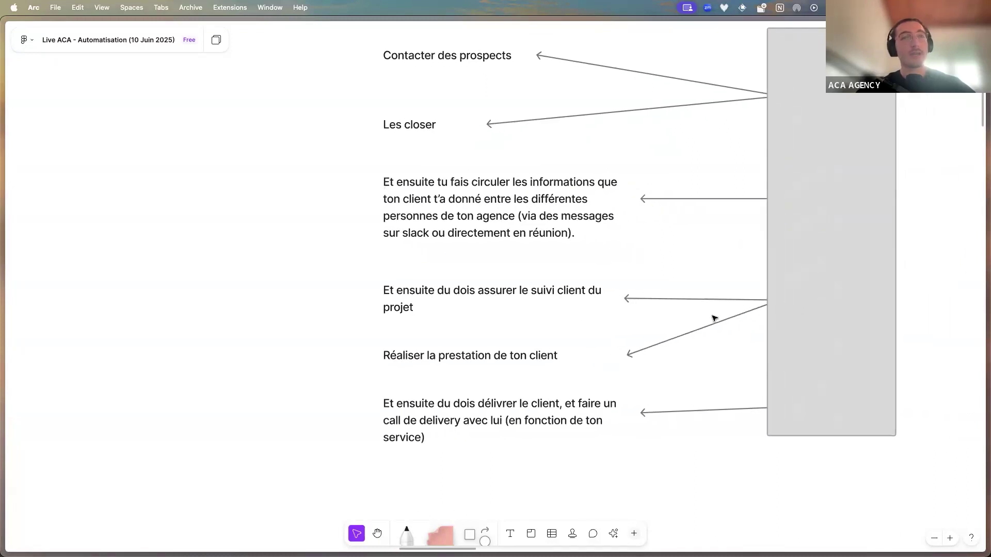
pyautogui.click(781, 290)
pyautogui.press('Delete')
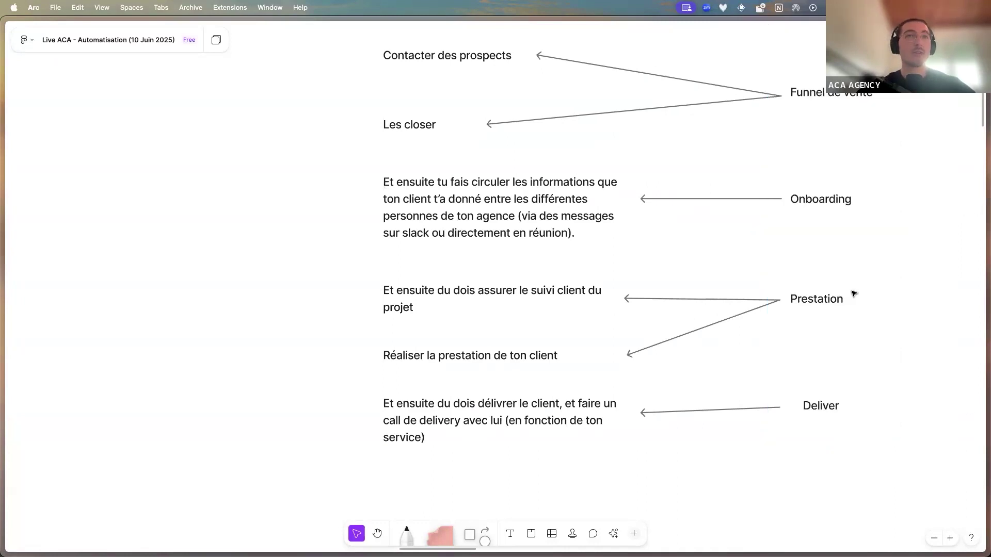
pyautogui.hscroll(3, 853, 293)
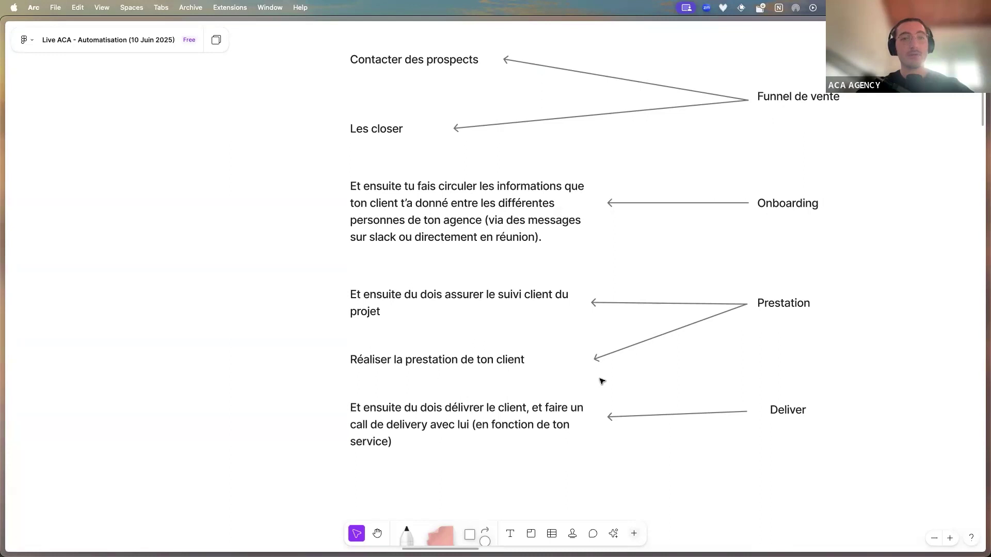
# Pan and zoom to the Ton Agence diagram: sales funnel, Close du client, Onboarding, Prestation, Delivery
pyautogui.hscroll(3, 598, 383)
pyautogui.scroll(1, 599, 383)
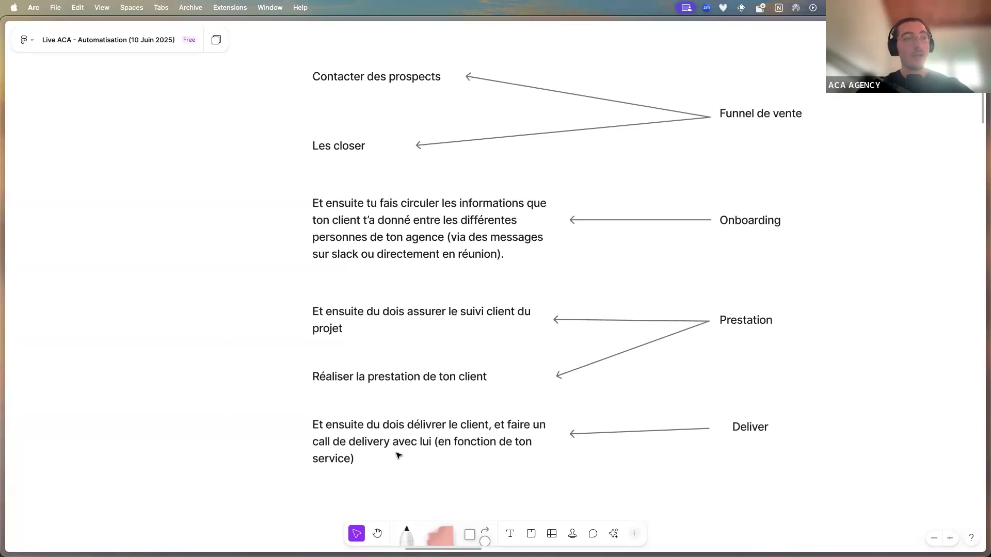
pyautogui.hscroll(6, 496, 458)
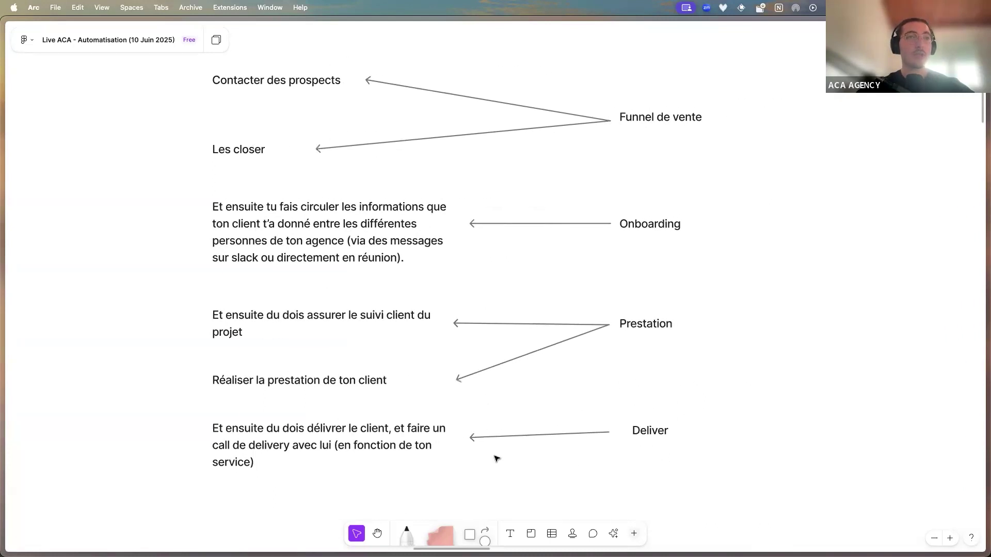
pyautogui.hscroll(12, 495, 459)
pyautogui.hscroll(-2, 495, 458)
pyautogui.hscroll(20, 496, 459)
pyautogui.hscroll(16, 495, 458)
pyautogui.scroll(1, 494, 458)
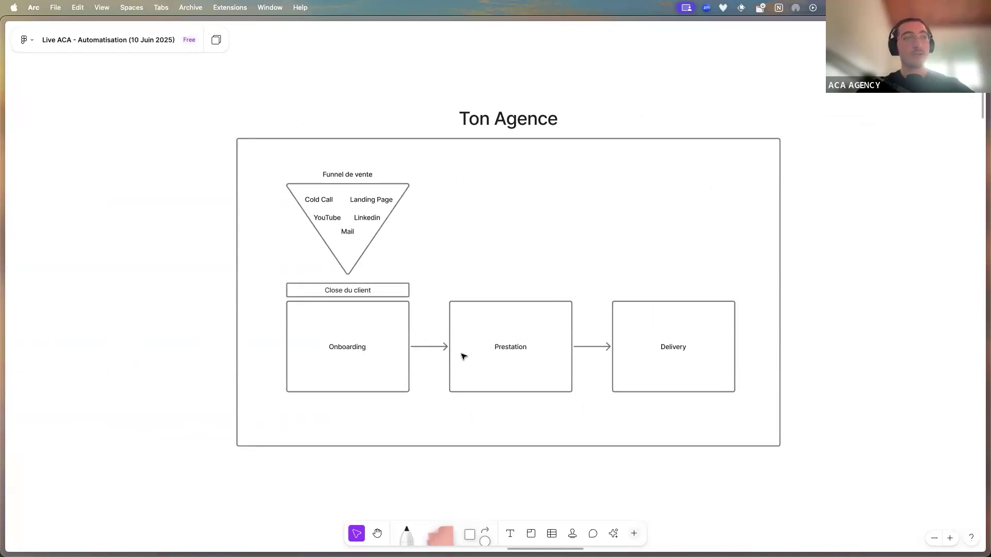
pyautogui.hscroll(1, 473, 342)
pyautogui.scroll(1, 473, 343)
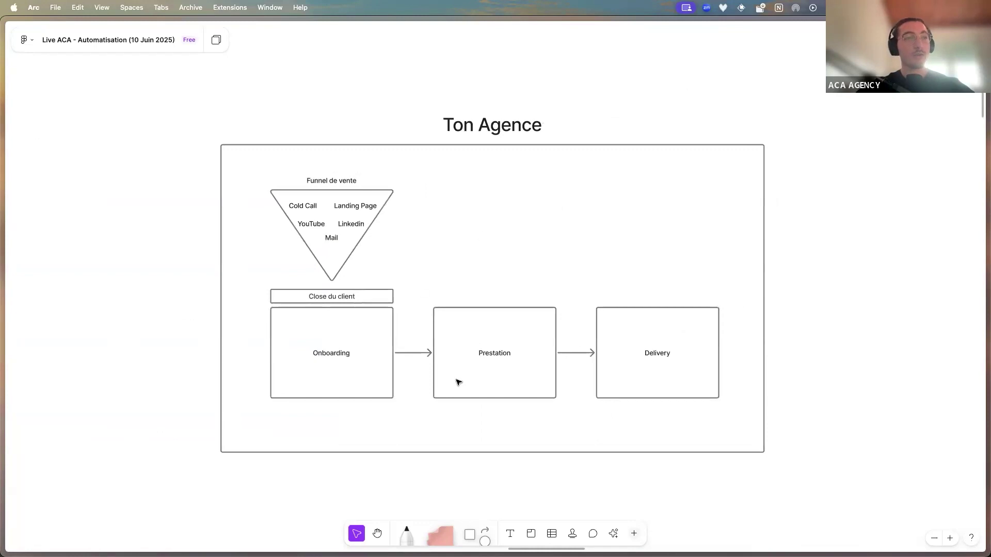
pyautogui.hscroll(-15, 444, 360)
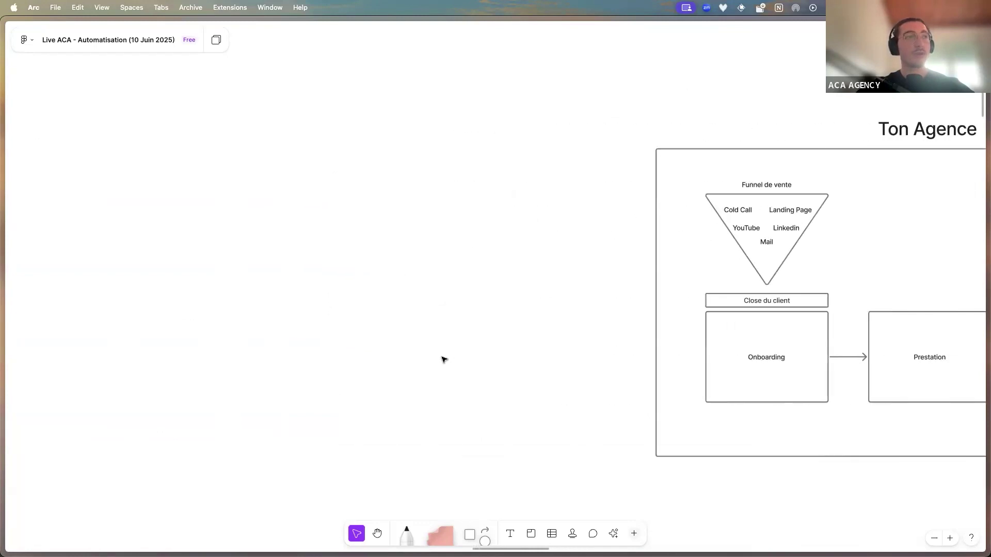
pyautogui.scroll(-2, 444, 360)
pyautogui.hscroll(15, 444, 359)
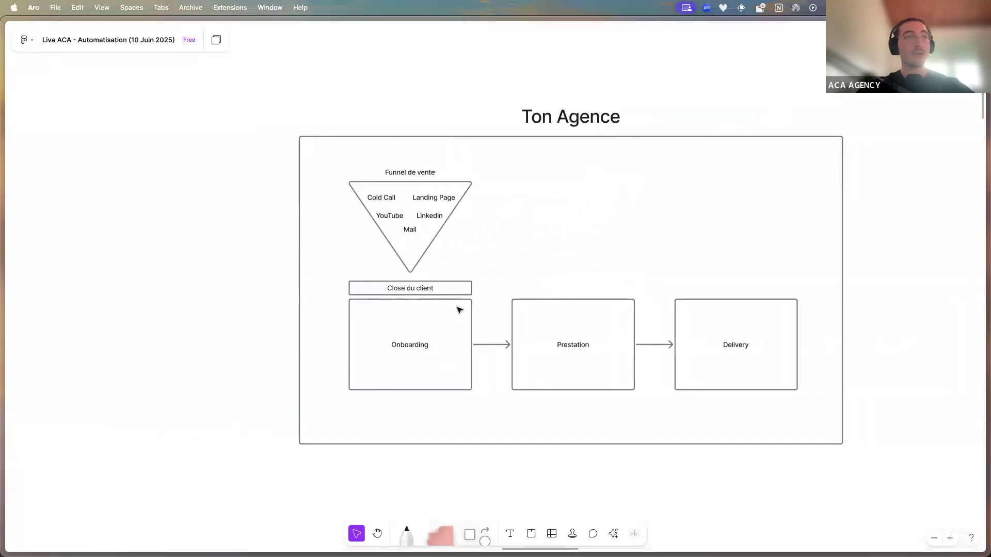
pyautogui.keyDown('ctrl'); pyautogui.scroll(5, 401, 196); pyautogui.keyUp('ctrl')
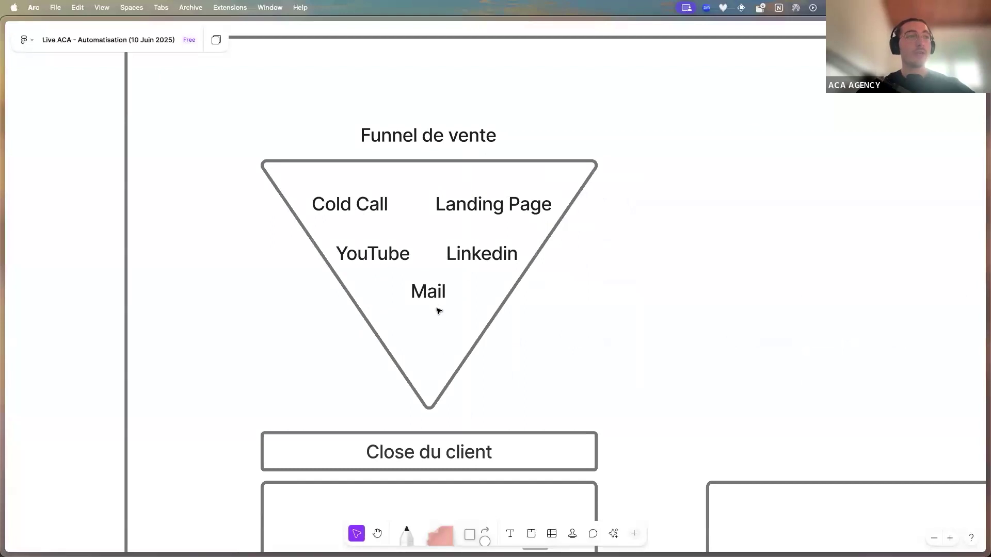
pyautogui.scroll(-2, 464, 308)
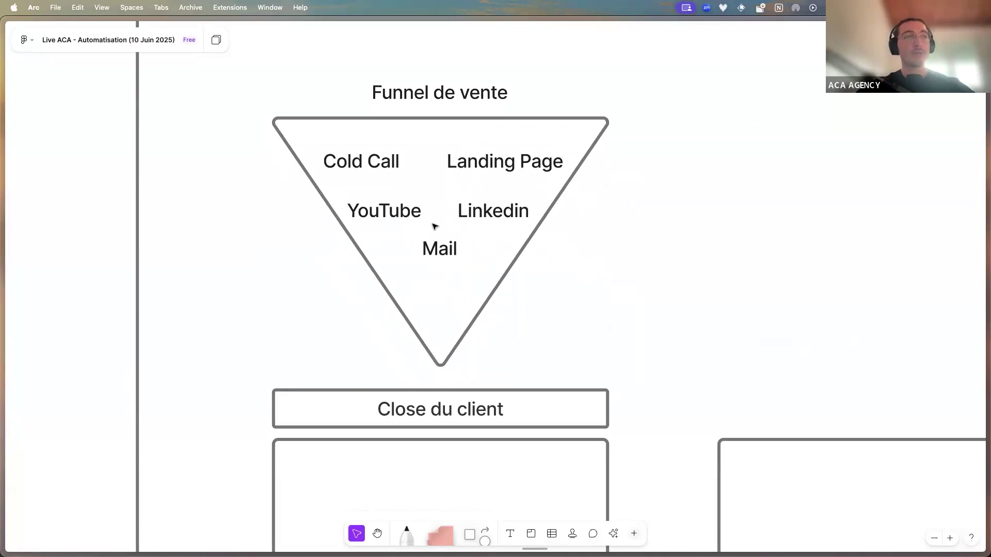
pyautogui.scroll(-4, 404, 352)
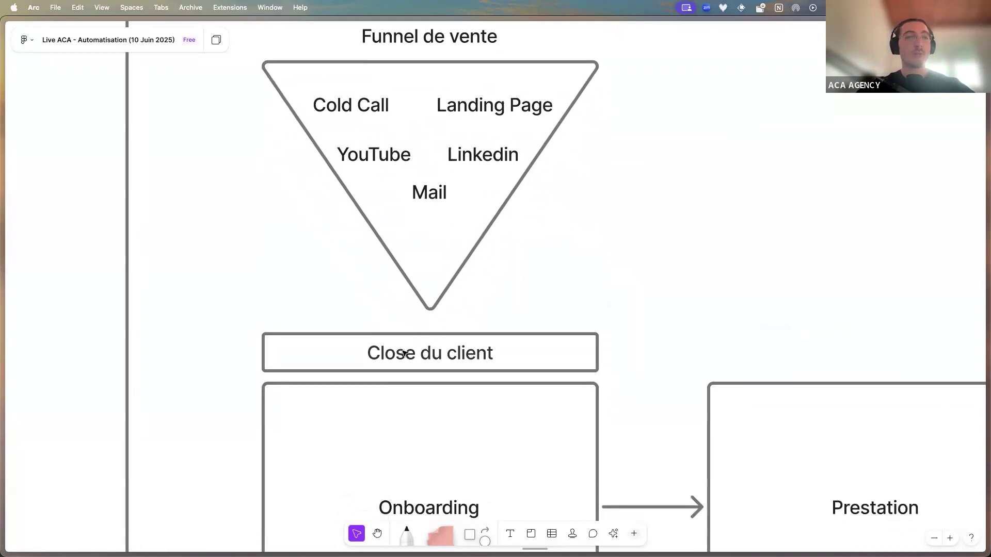
pyautogui.hscroll(3, 443, 356)
pyautogui.scroll(-2, 443, 356)
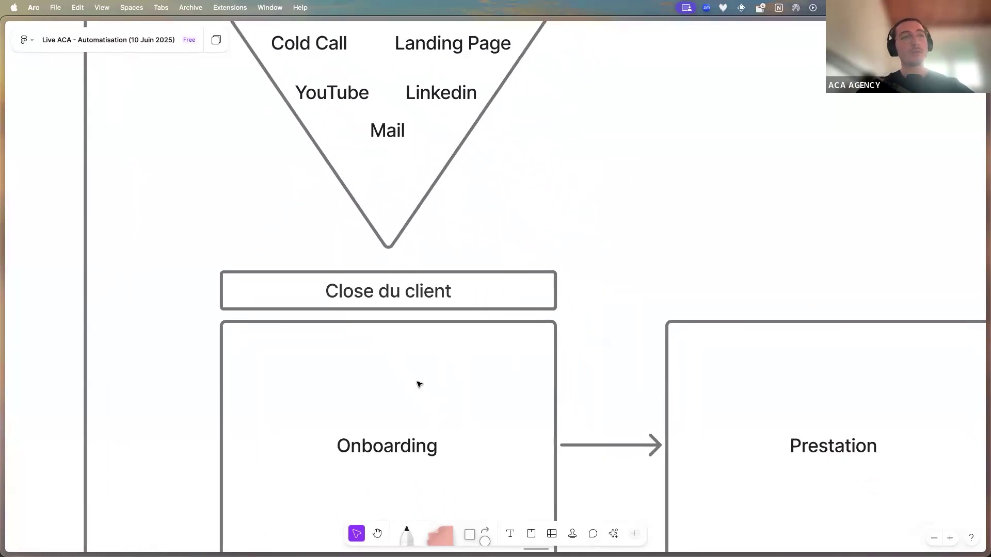
pyautogui.hscroll(3, 418, 385)
pyautogui.scroll(-2, 419, 384)
pyautogui.scroll(-4, 418, 384)
pyautogui.hscroll(-2, 418, 385)
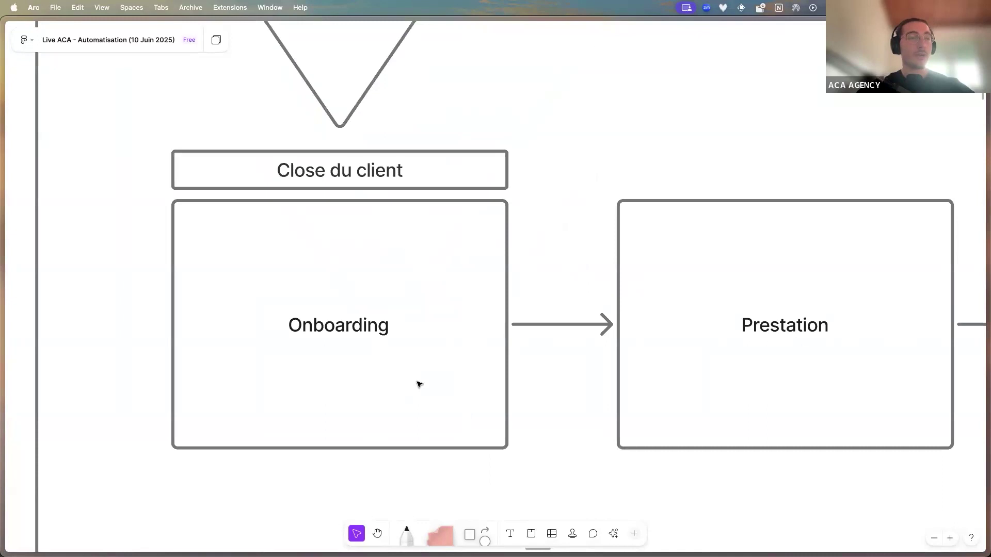
pyautogui.hscroll(10, 418, 385)
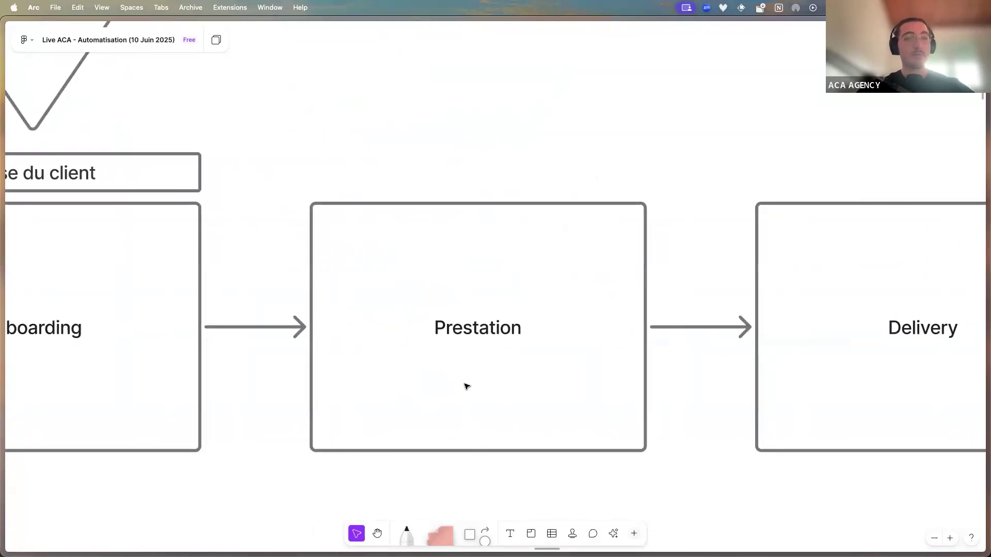
pyautogui.hscroll(7, 466, 386)
pyautogui.scroll(-5, 467, 386)
pyautogui.hscroll(-2, 467, 387)
pyautogui.scroll(-2, 466, 388)
pyautogui.hscroll(-3, 467, 389)
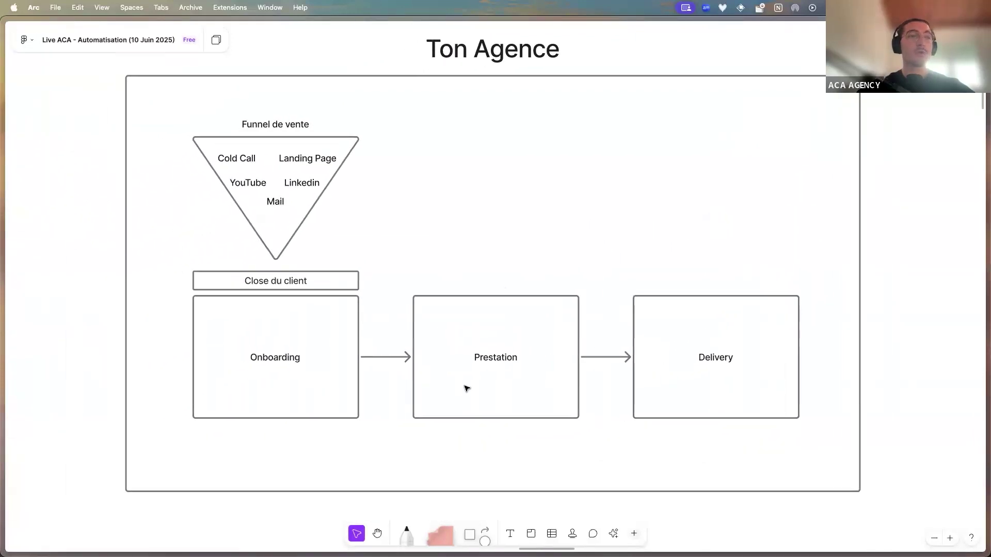
pyautogui.hscroll(-1, 466, 389)
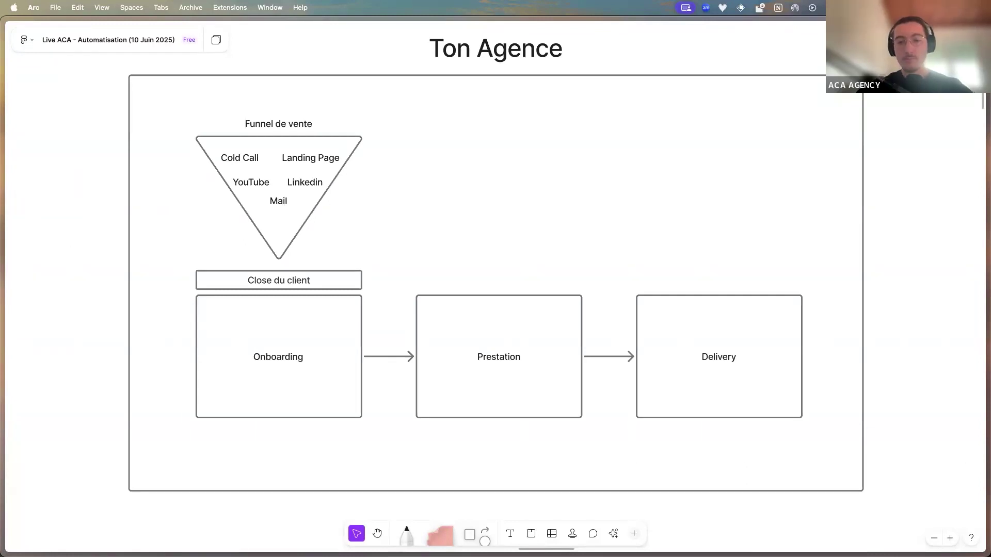
pyautogui.scroll(-3, 772, 285)
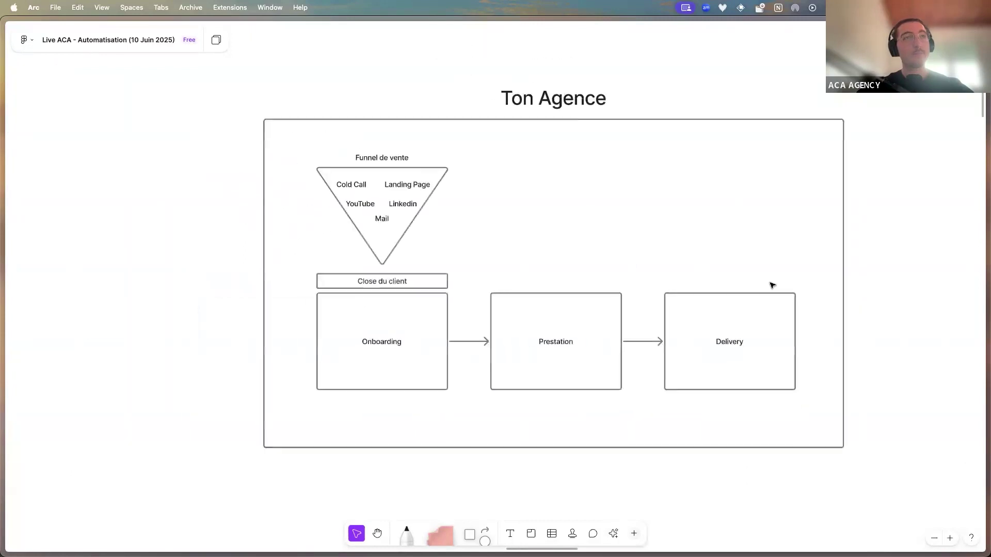
pyautogui.hscroll(15, 836, 294)
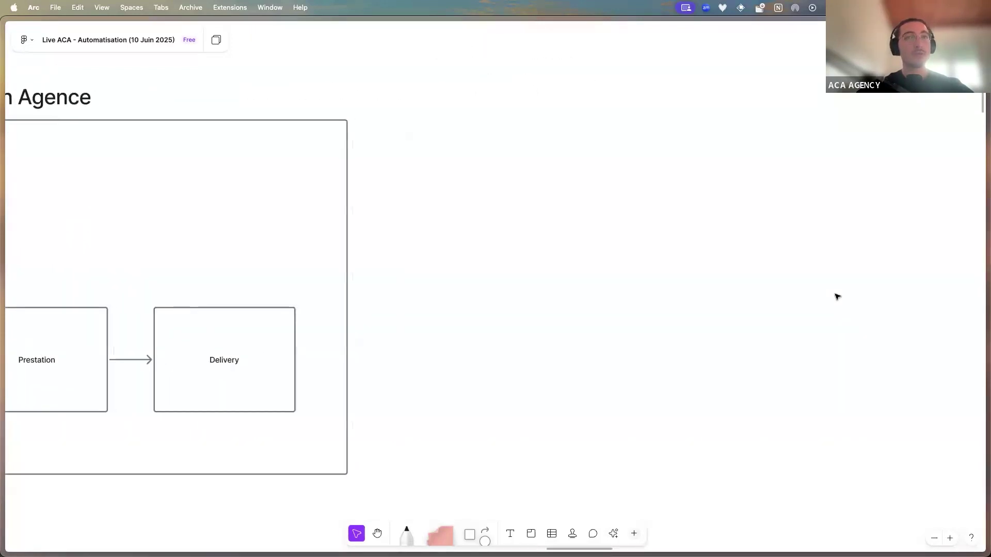
pyautogui.hscroll(12, 837, 297)
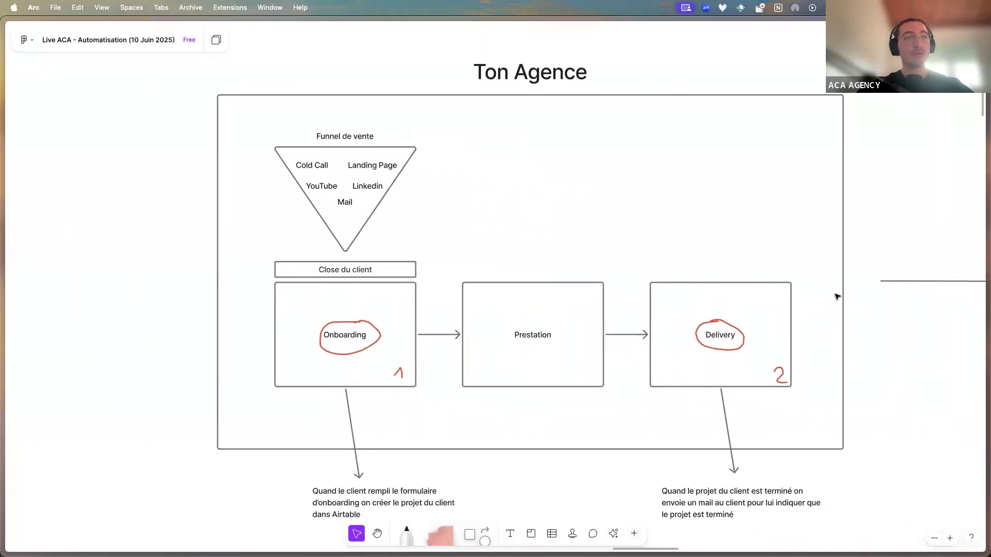
pyautogui.hscroll(2, 837, 297)
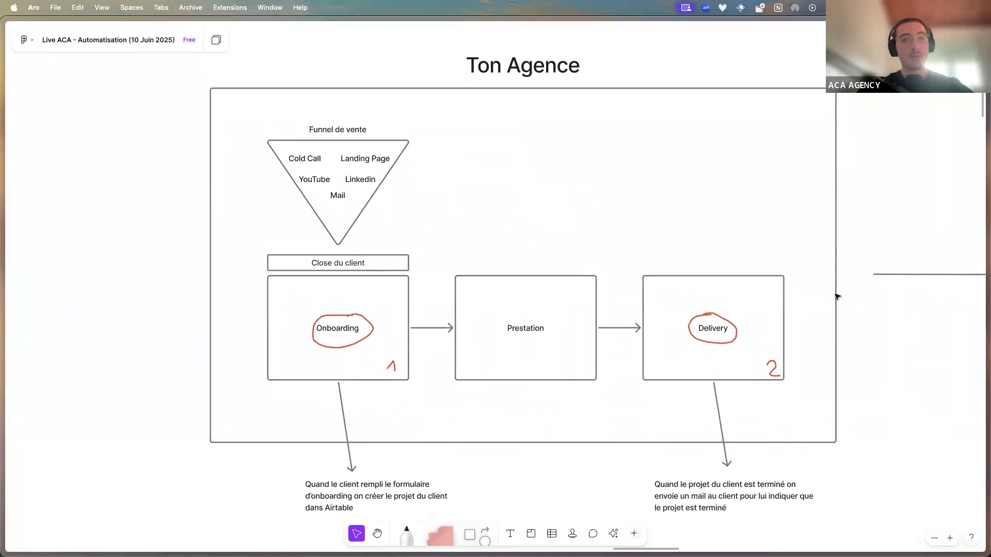
pyautogui.scroll(-3, 440, 332)
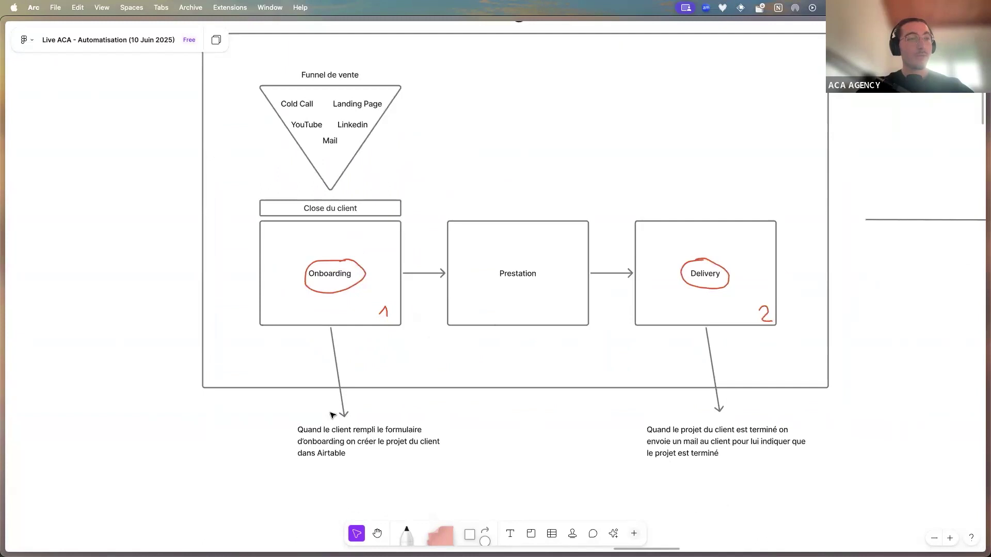
pyautogui.scroll(5, 332, 415)
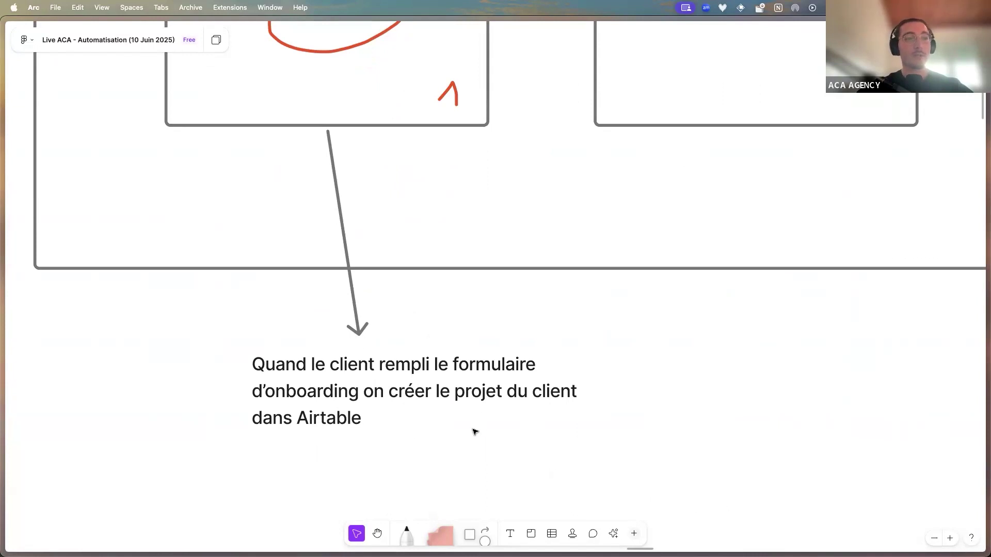
pyautogui.scroll(-2, 475, 431)
pyautogui.hscroll(1, 504, 445)
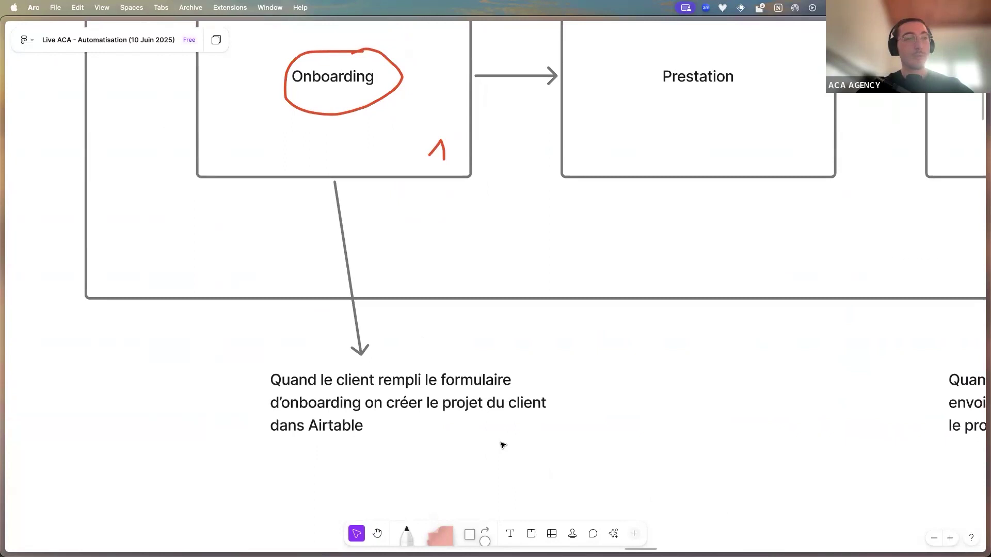
pyautogui.scroll(-2, 503, 445)
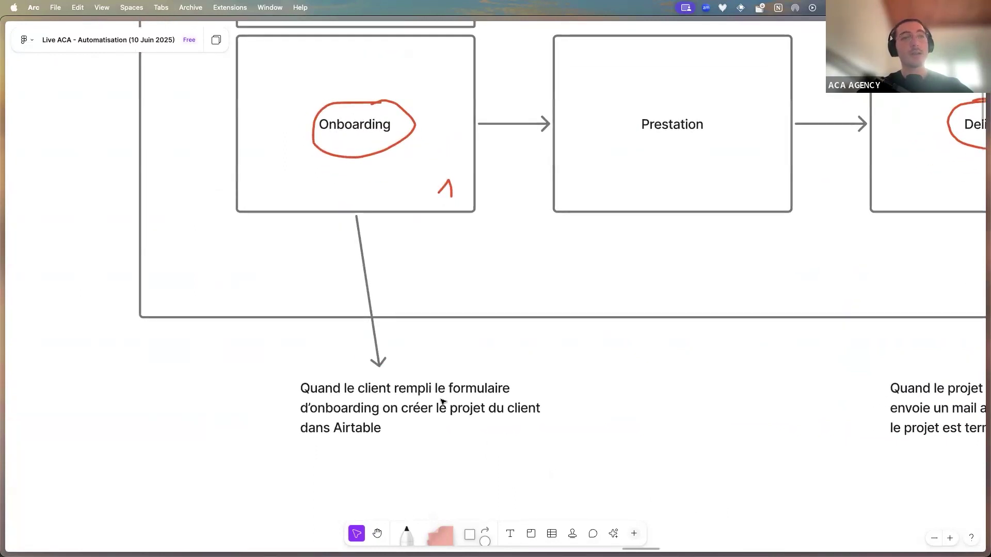
pyautogui.scroll(-3, 422, 411)
pyautogui.hscroll(3, 615, 356)
pyautogui.hscroll(1, 616, 356)
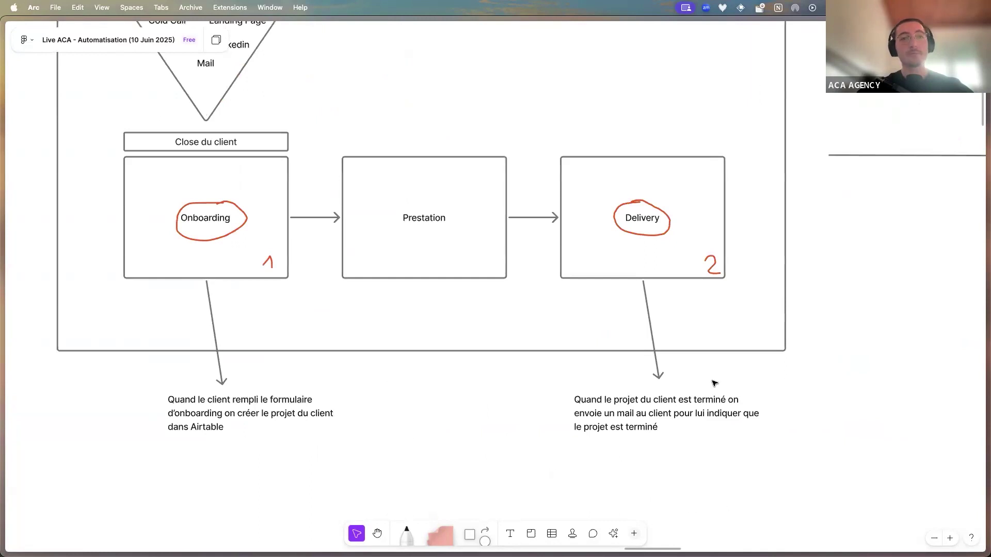
pyautogui.scroll(4, 665, 398)
pyautogui.scroll(-1, 665, 397)
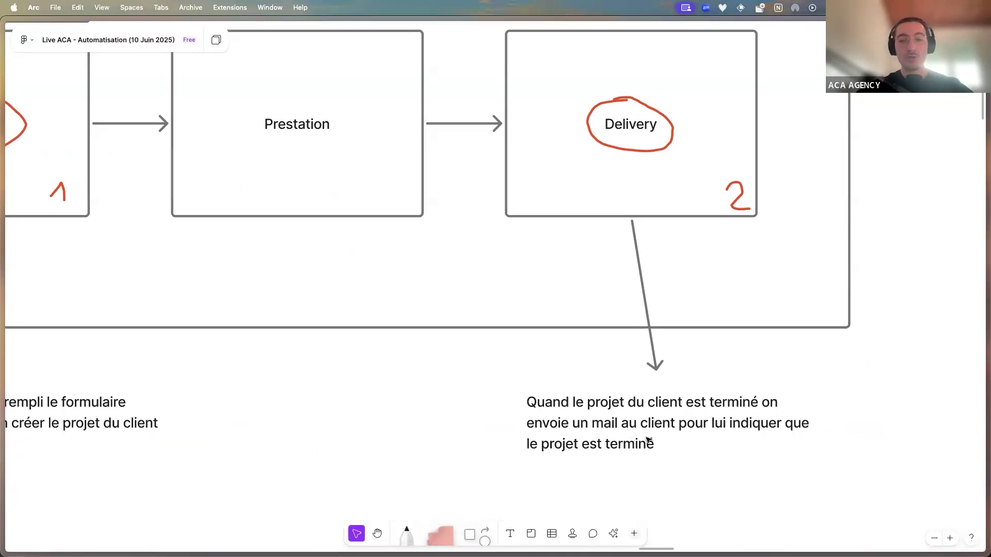
pyautogui.scroll(-3, 648, 440)
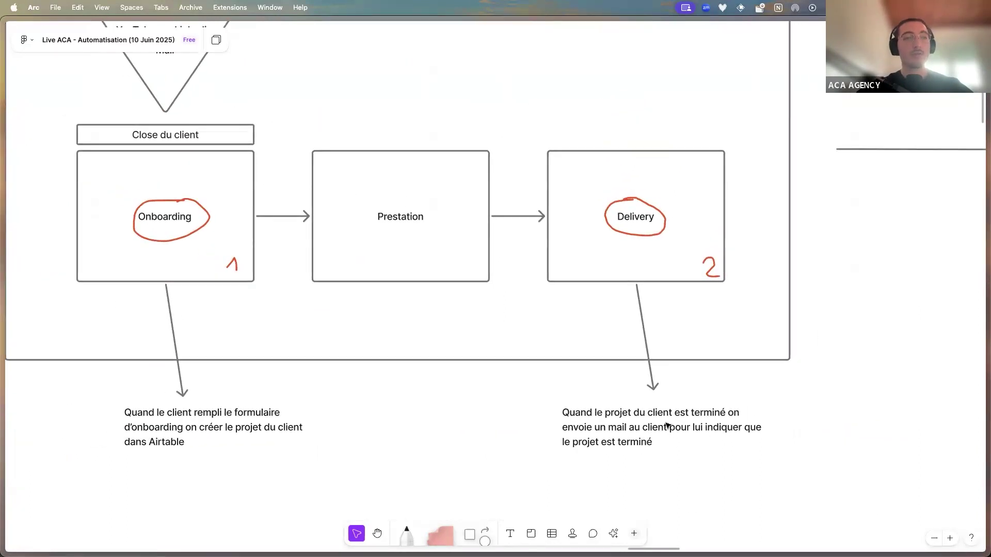
pyautogui.scroll(-3, 637, 437)
pyautogui.scroll(2, 642, 408)
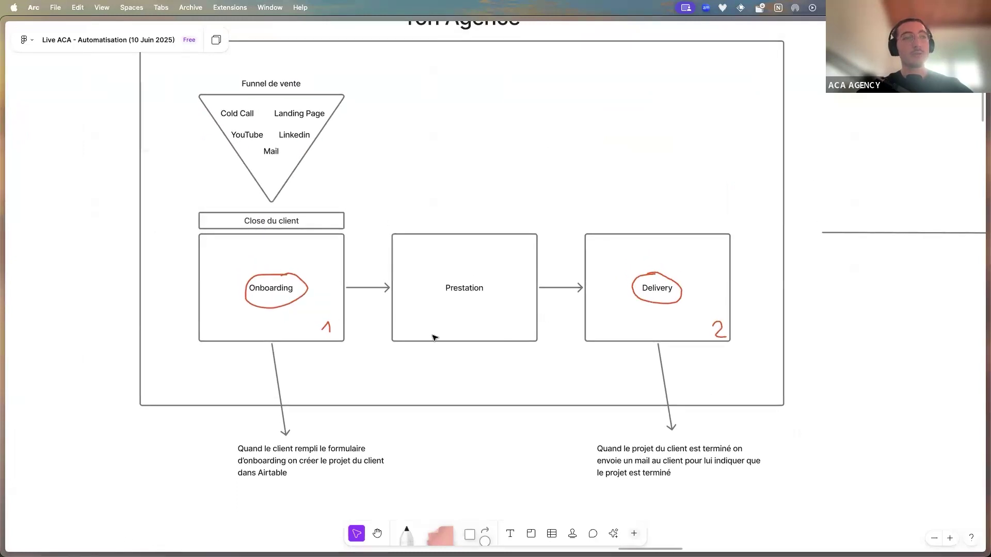
pyautogui.hscroll(10, 458, 328)
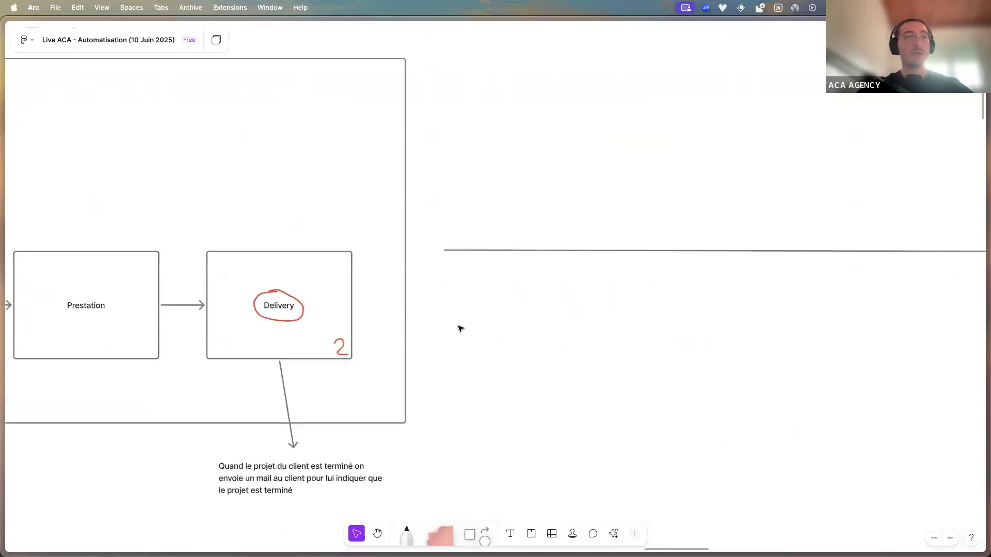
pyautogui.hscroll(10, 459, 327)
pyautogui.hscroll(-1, 460, 328)
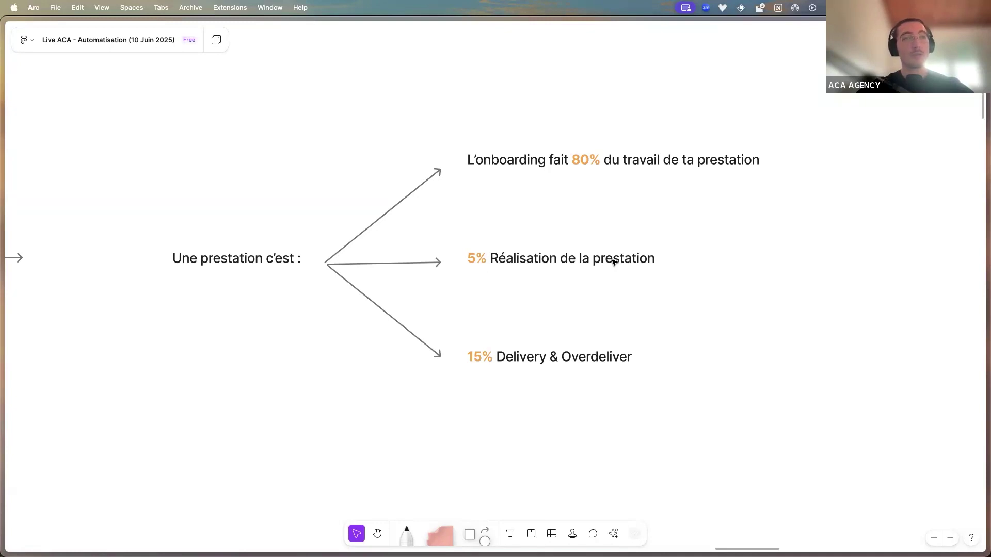
pyautogui.scroll(-1, 613, 262)
pyautogui.scroll(-5, 614, 263)
pyautogui.hscroll(-10, 612, 261)
pyautogui.scroll(5, 349, 294)
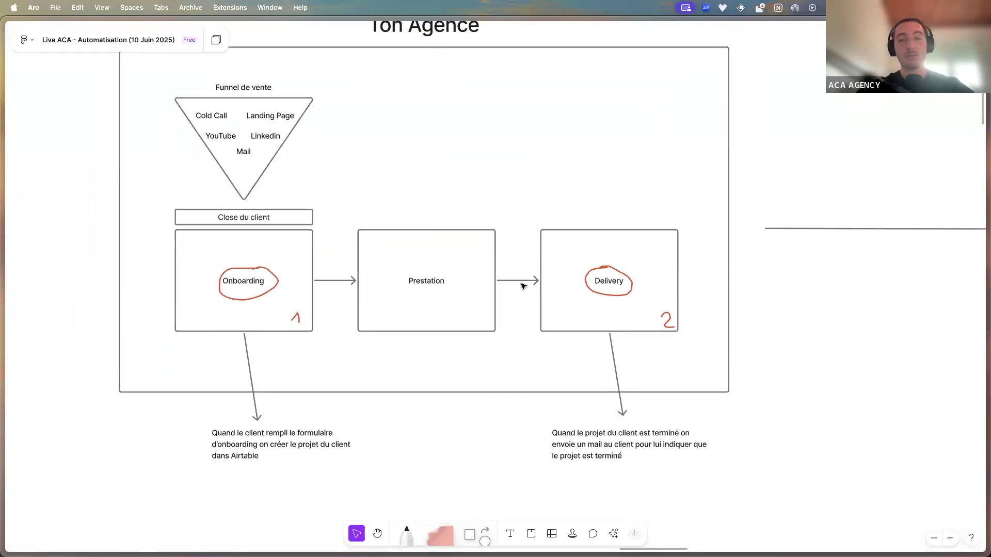
pyautogui.scroll(3, 543, 324)
pyautogui.hscroll(-2, 543, 324)
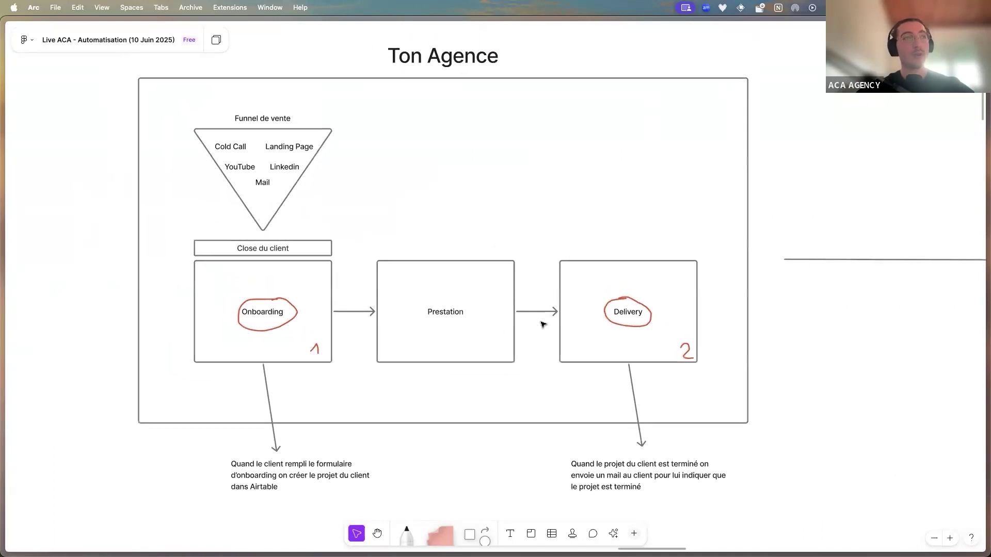
pyautogui.hscroll(-2, 543, 324)
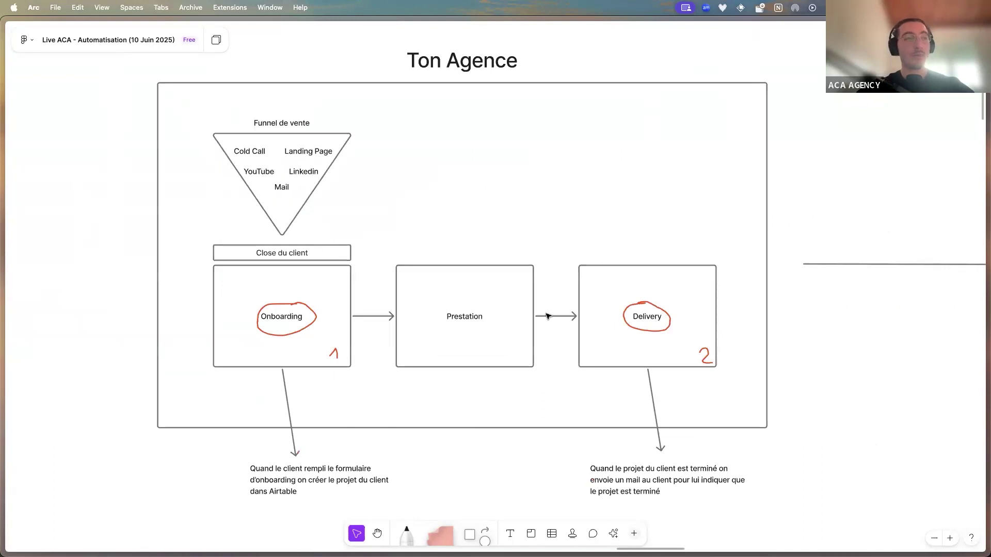
pyautogui.scroll(-3, 548, 316)
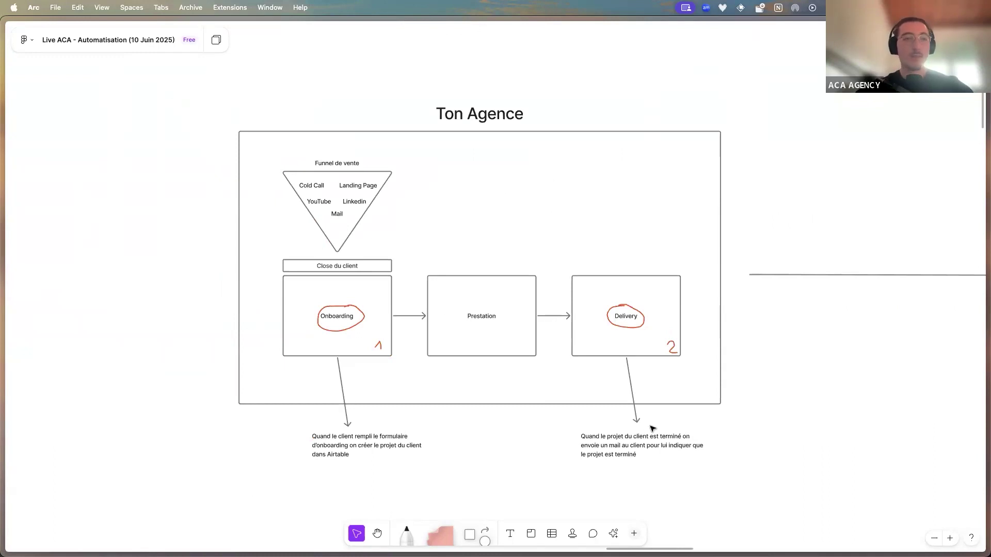
pyautogui.scroll(-3, 584, 422)
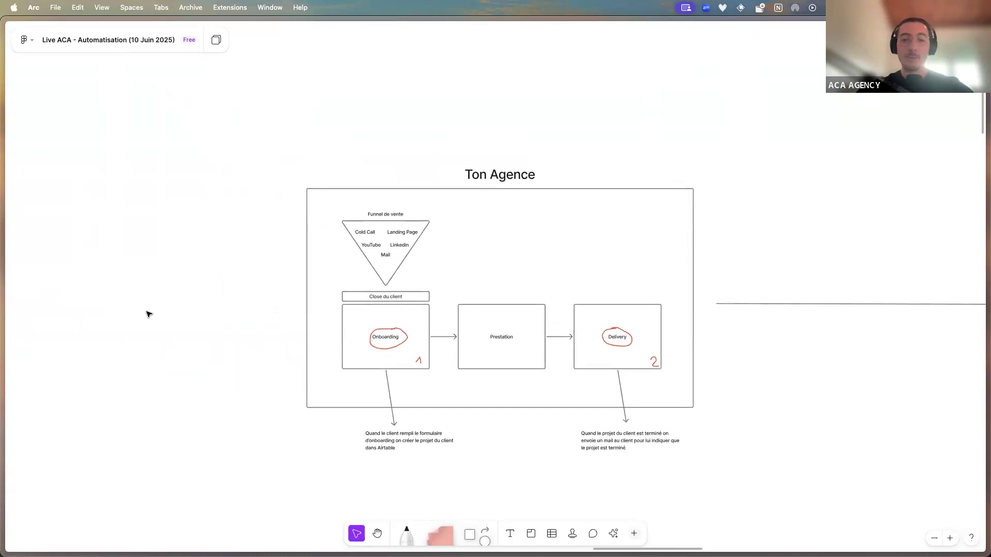
# Move the Gamma deck on to the Onboarding du Client slide, then return to the Live ACA board
pyautogui.moveTo(5, 270)
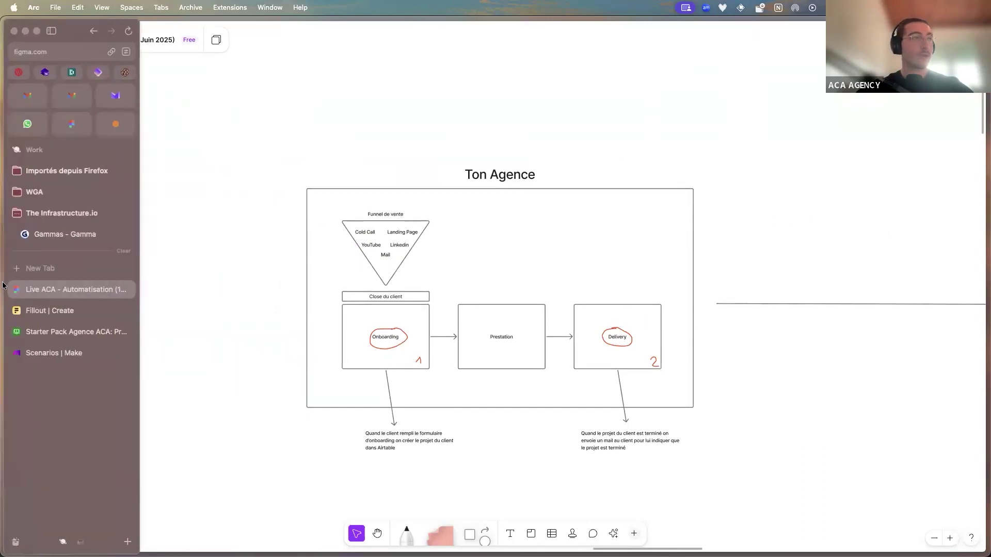
pyautogui.click(72, 240)
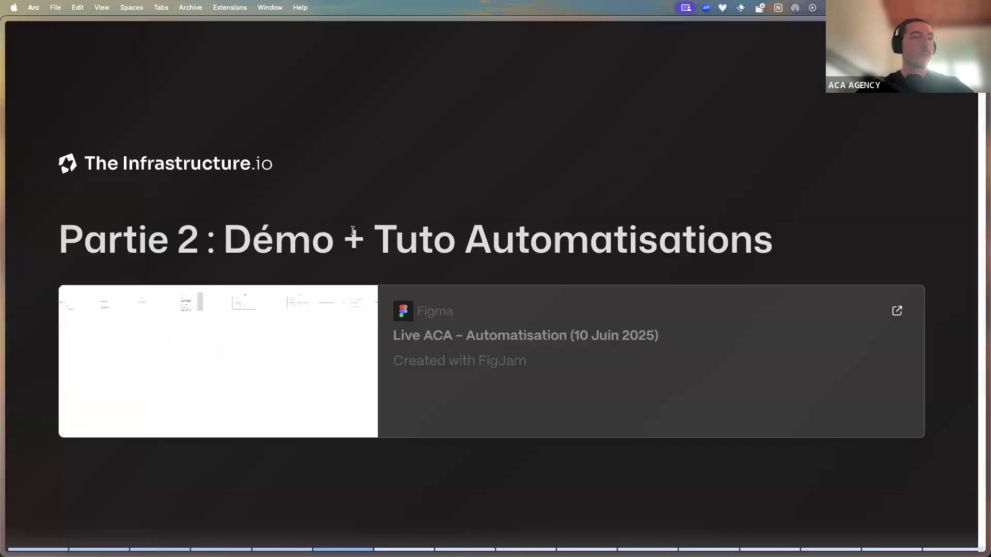
pyautogui.press('Right')
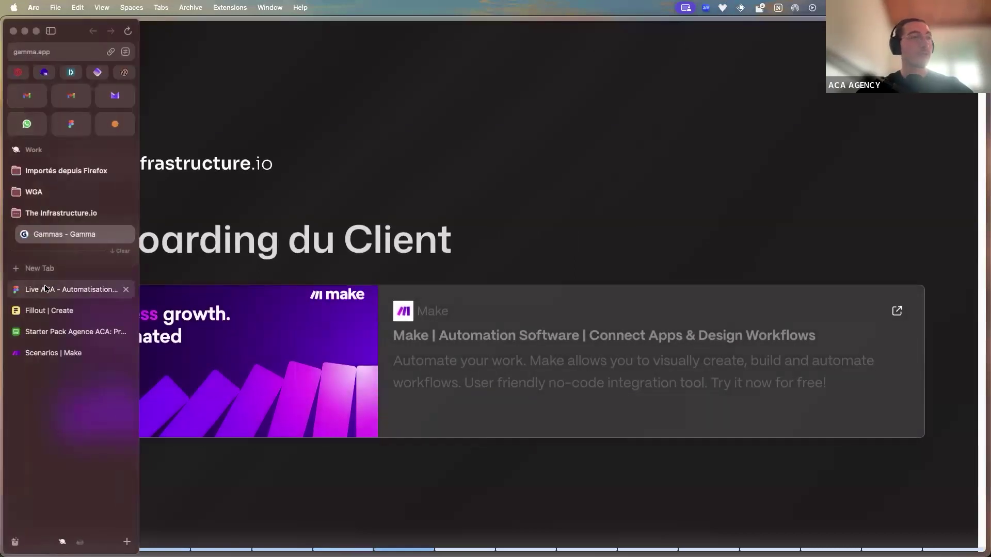
pyautogui.click(28, 289)
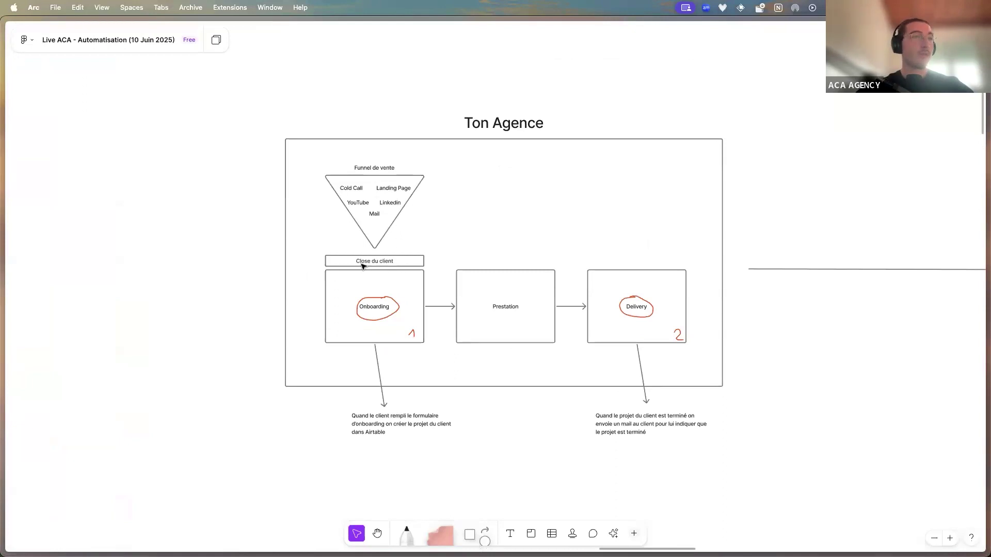
pyautogui.scroll(-10, 602, 289)
pyautogui.scroll(10, 509, 316)
pyautogui.scroll(-2, 509, 317)
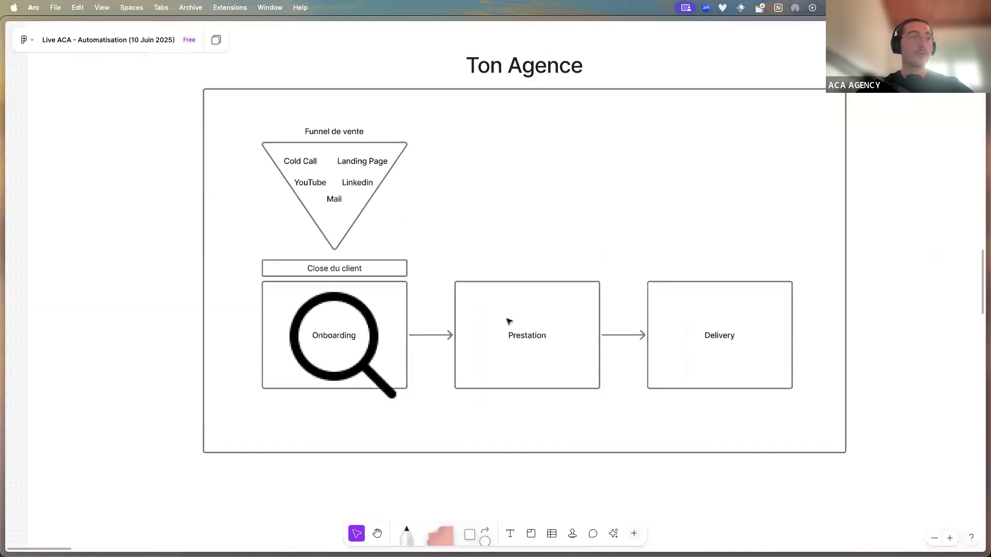
pyautogui.hscroll(2, 344, 346)
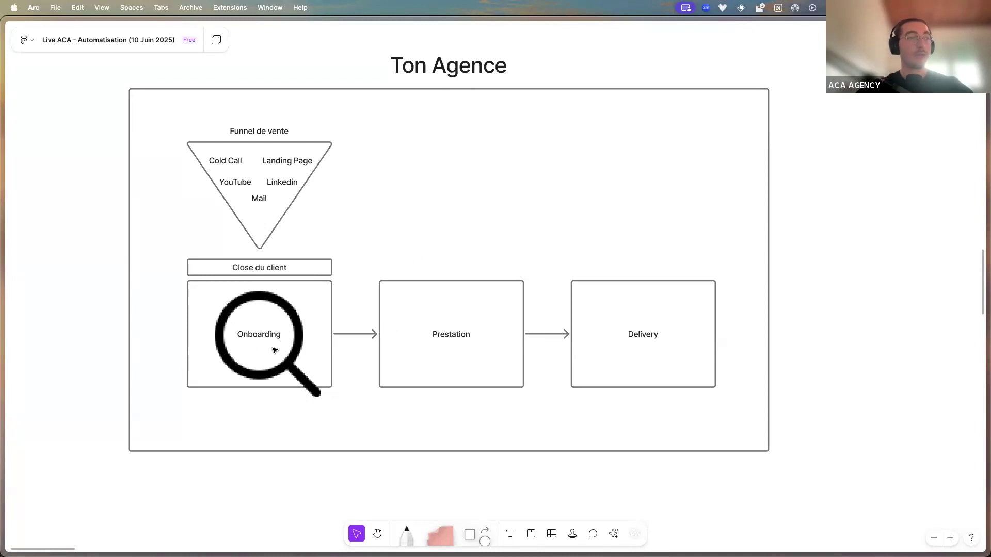
pyautogui.hscroll(15, 381, 358)
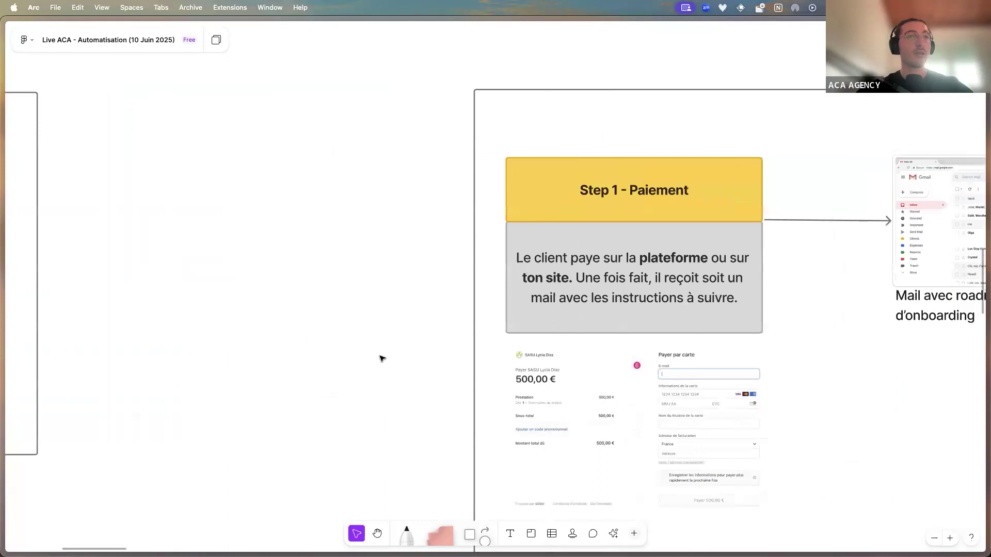
# Scroll the board until the Step 2 - Form d'onboarding box and its form screenshot are fully visible
pyautogui.scroll(-3, 381, 358)
pyautogui.hscroll(-10, 381, 359)
pyautogui.hscroll(15, 381, 358)
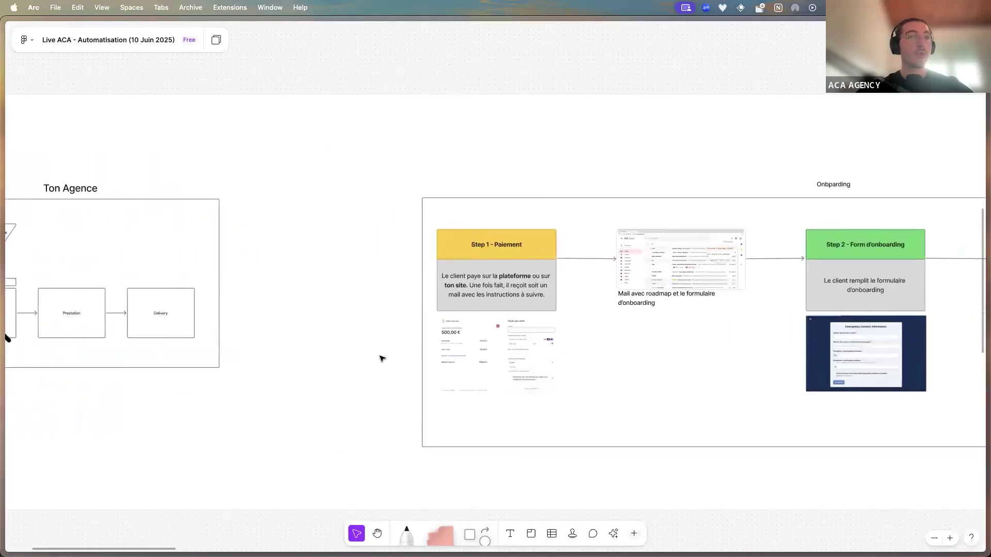
pyautogui.scroll(-3, 382, 358)
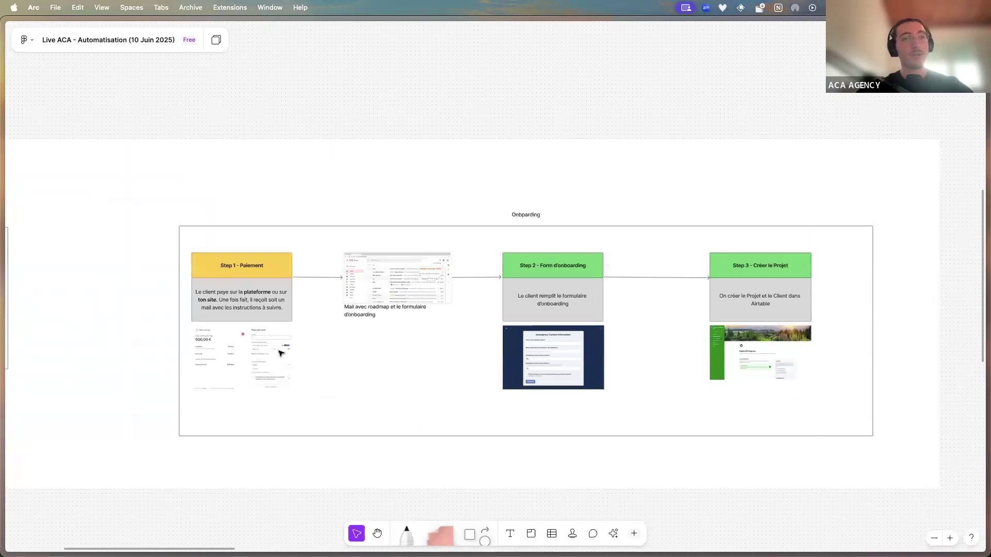
pyautogui.scroll(3, 227, 350)
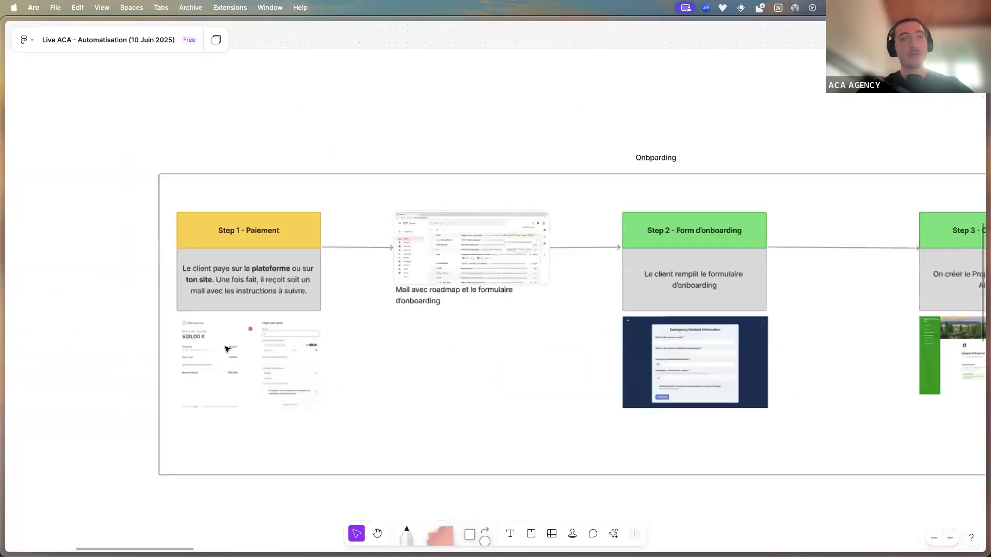
pyautogui.scroll(3, 227, 350)
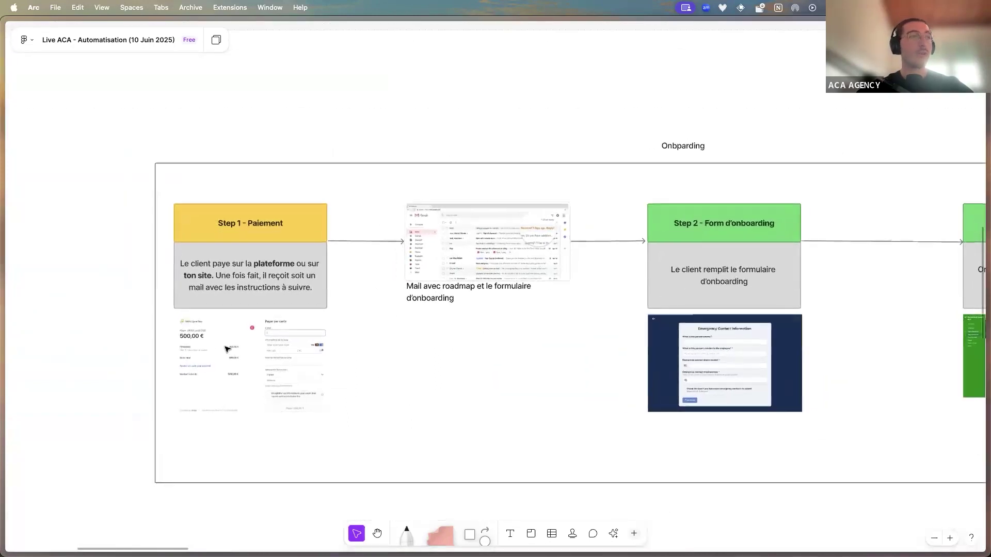
pyautogui.scroll(4, 227, 350)
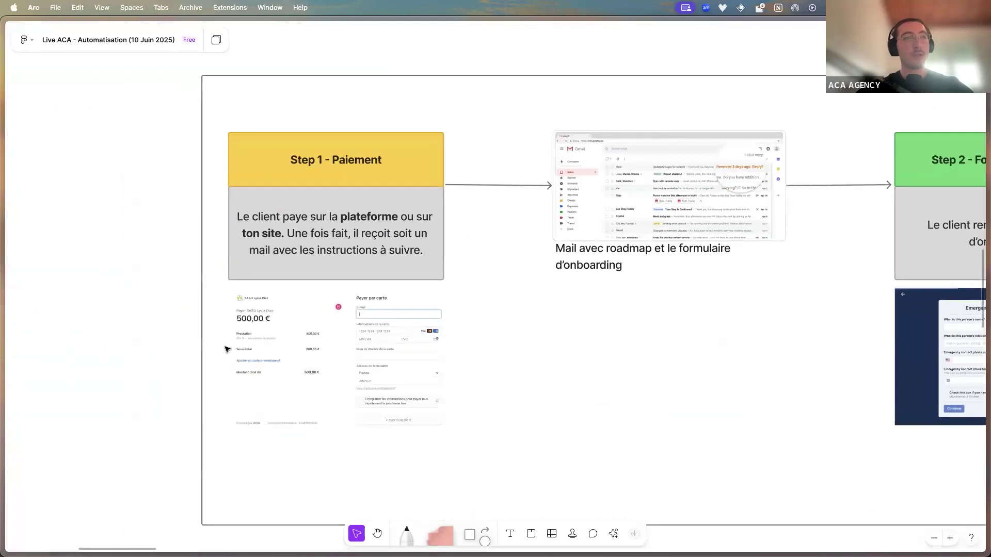
pyautogui.hscroll(-1, 227, 349)
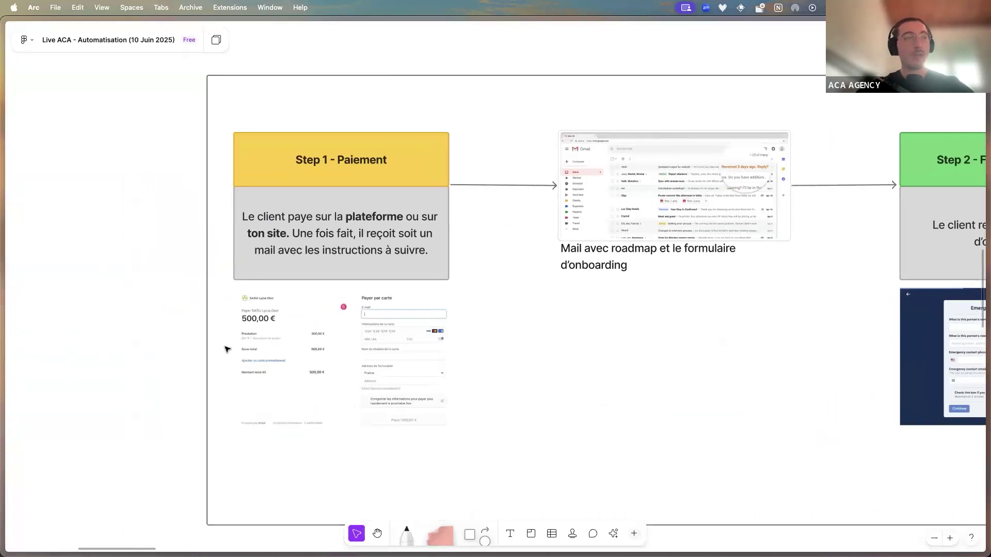
pyautogui.hscroll(-5, 228, 347)
pyautogui.scroll(-2, 229, 347)
pyautogui.hscroll(-10, 229, 347)
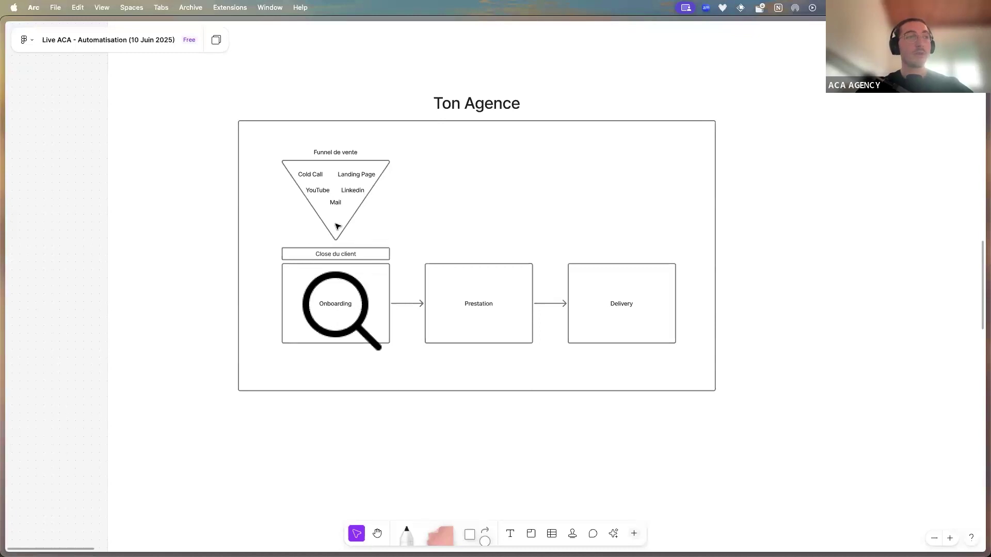
pyautogui.hscroll(9, 336, 225)
pyautogui.hscroll(3, 337, 225)
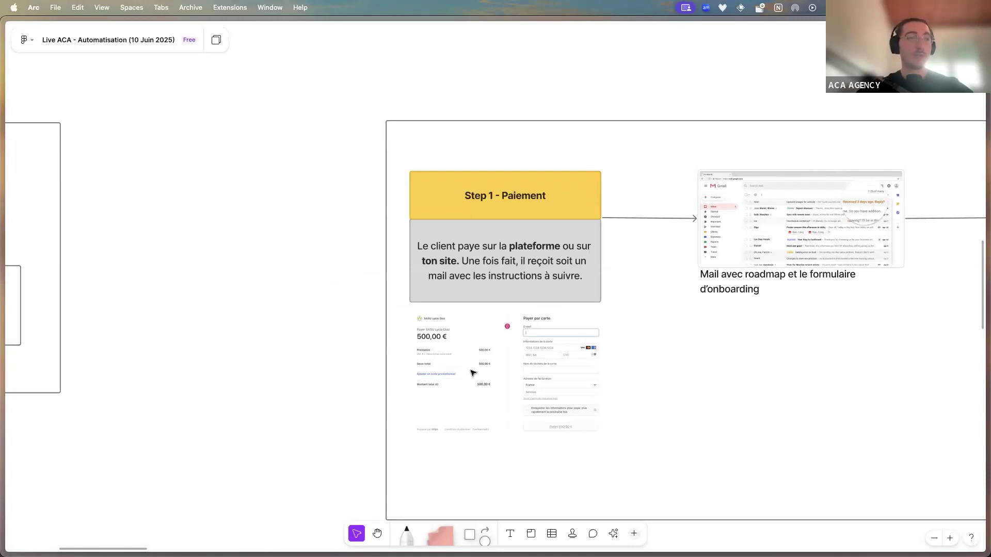
pyautogui.hscroll(3, 475, 389)
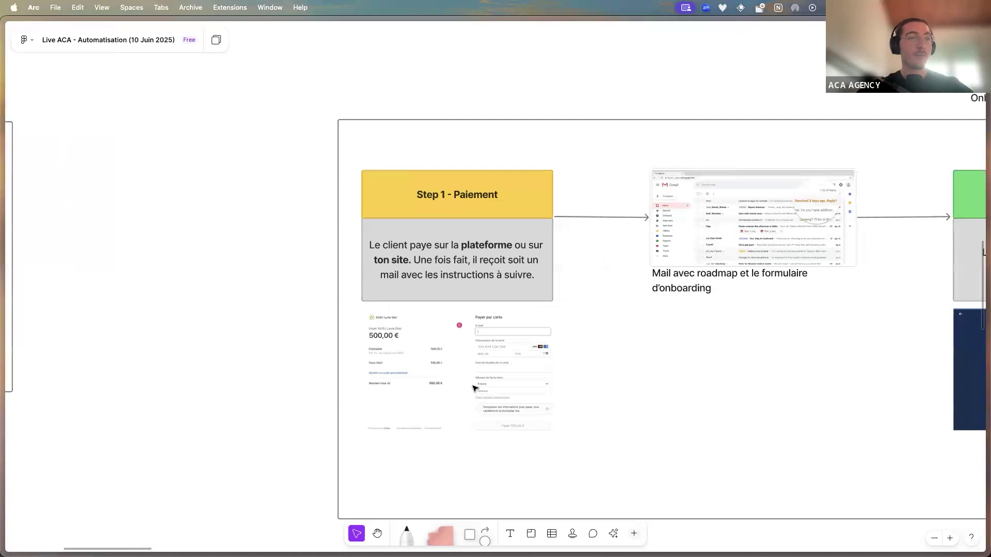
pyautogui.hscroll(2, 452, 374)
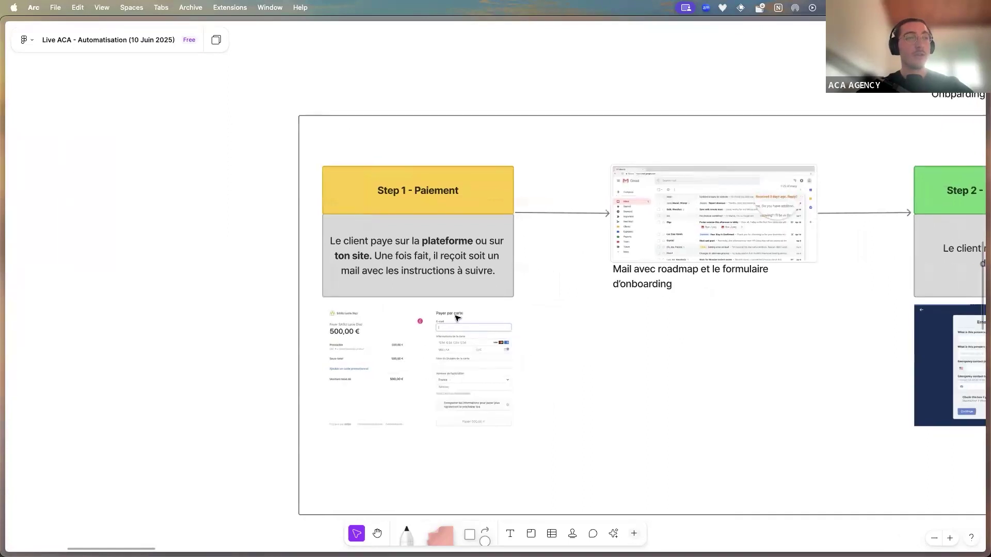
pyautogui.hscroll(3, 442, 377)
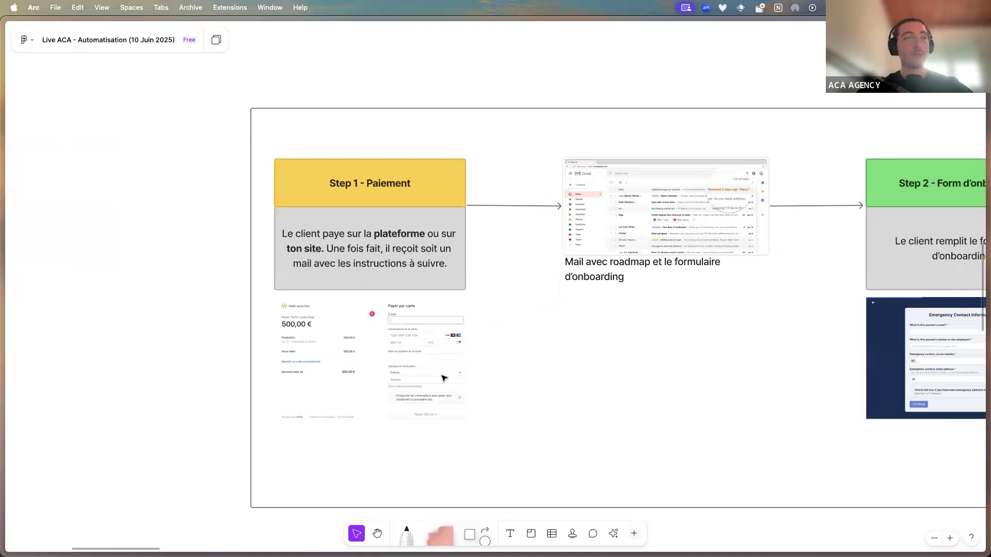
pyautogui.hscroll(2, 422, 385)
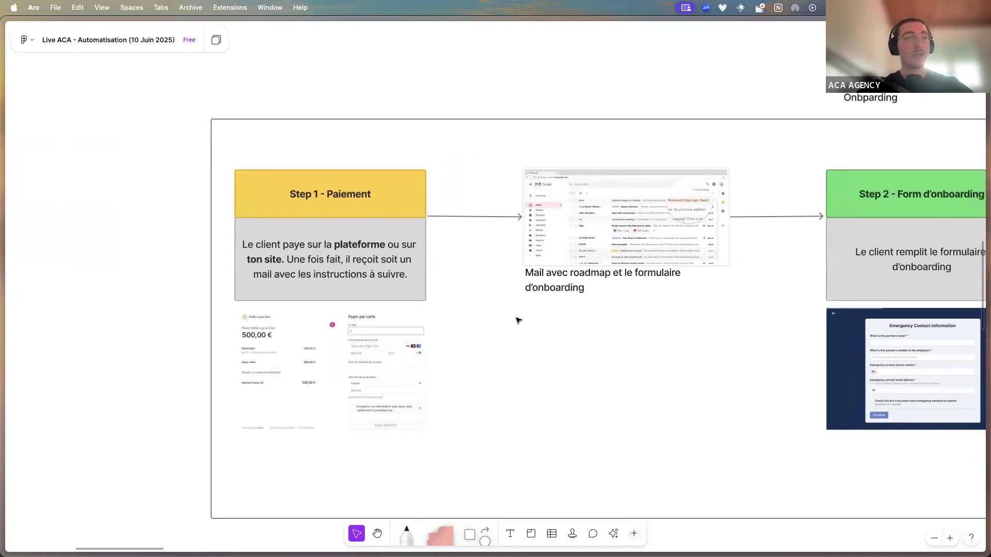
pyautogui.hscroll(4, 518, 321)
pyautogui.hscroll(1, 535, 311)
# Select the Onboarding section and pan across to Step 3 - Créer le Projet
pyautogui.hscroll(2, 534, 311)
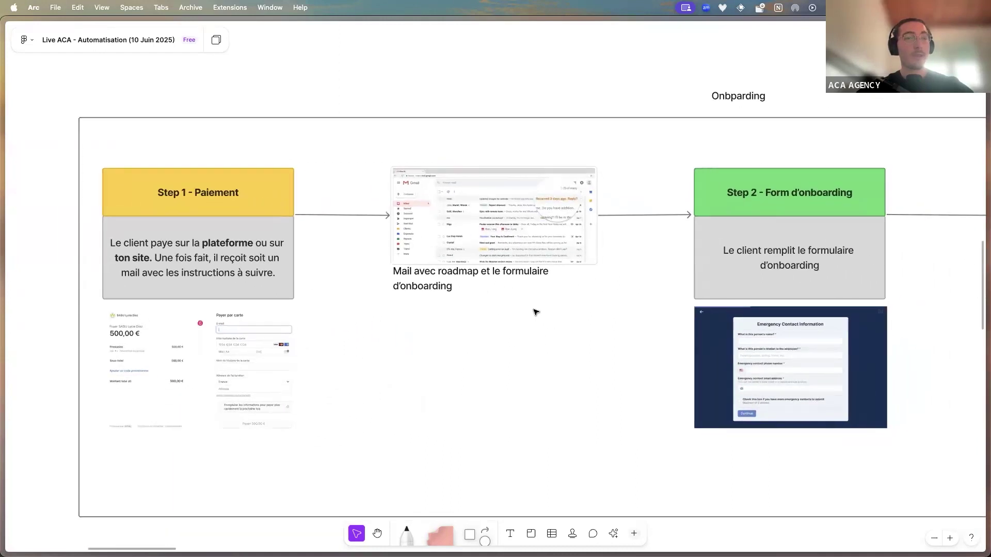
pyautogui.click(504, 309)
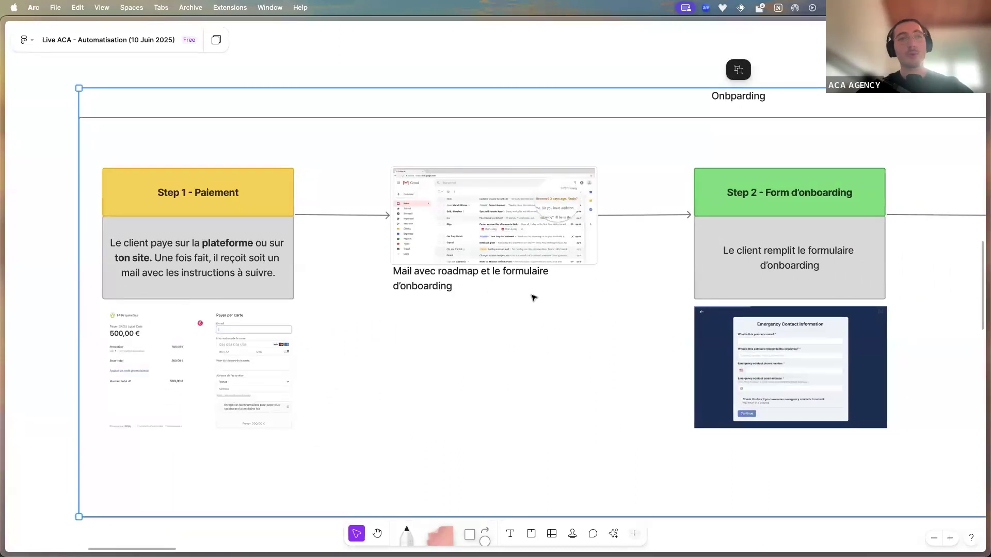
pyautogui.hscroll(-1, 347, 308)
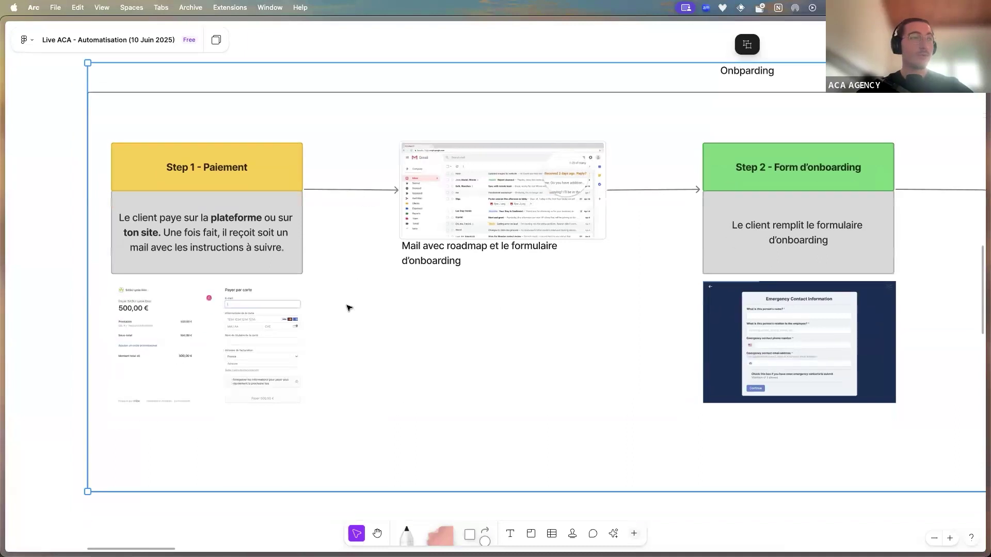
pyautogui.scroll(-2, 347, 308)
pyautogui.scroll(2, 211, 320)
pyautogui.scroll(2, 212, 320)
pyautogui.scroll(-2, 222, 274)
pyautogui.hscroll(-2, 222, 274)
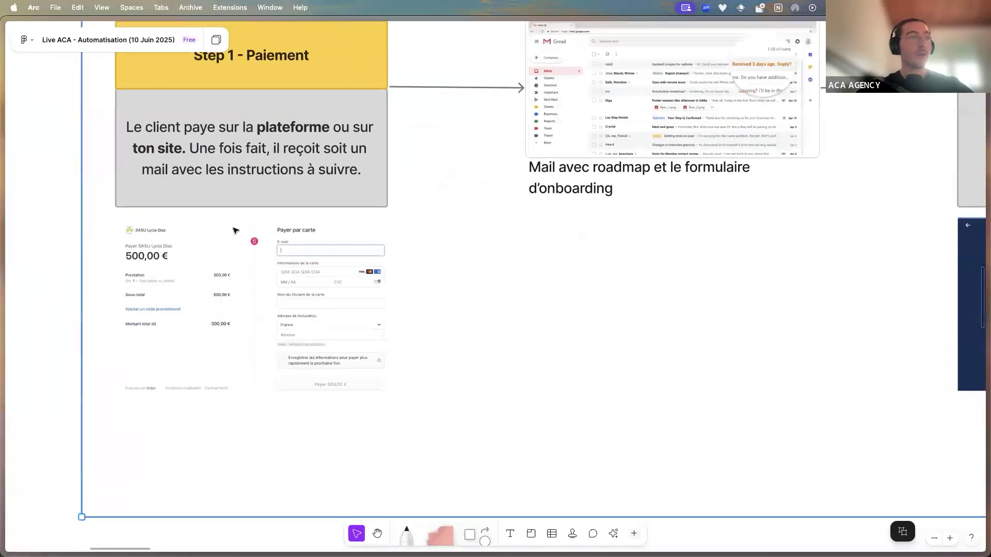
pyautogui.scroll(-3, 315, 329)
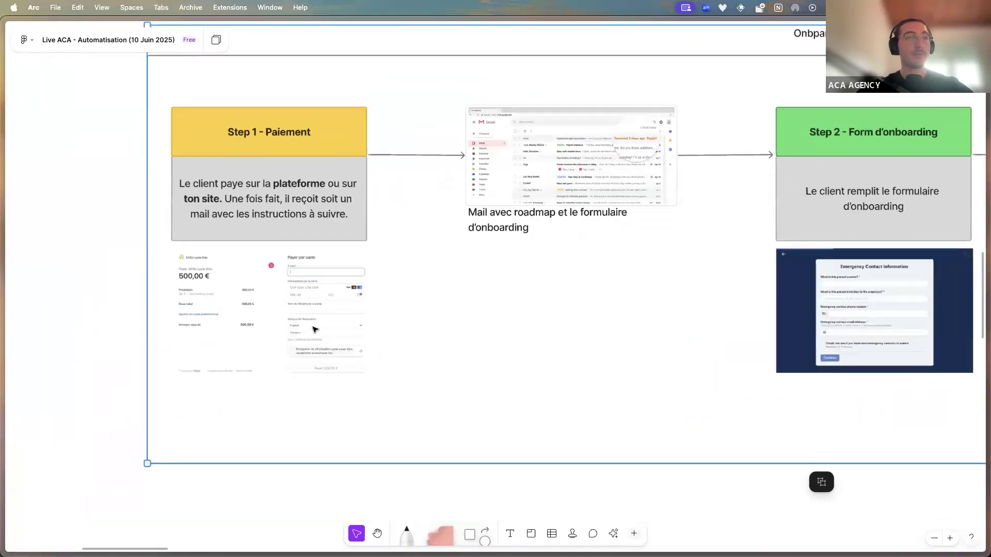
pyautogui.hscroll(3, 497, 312)
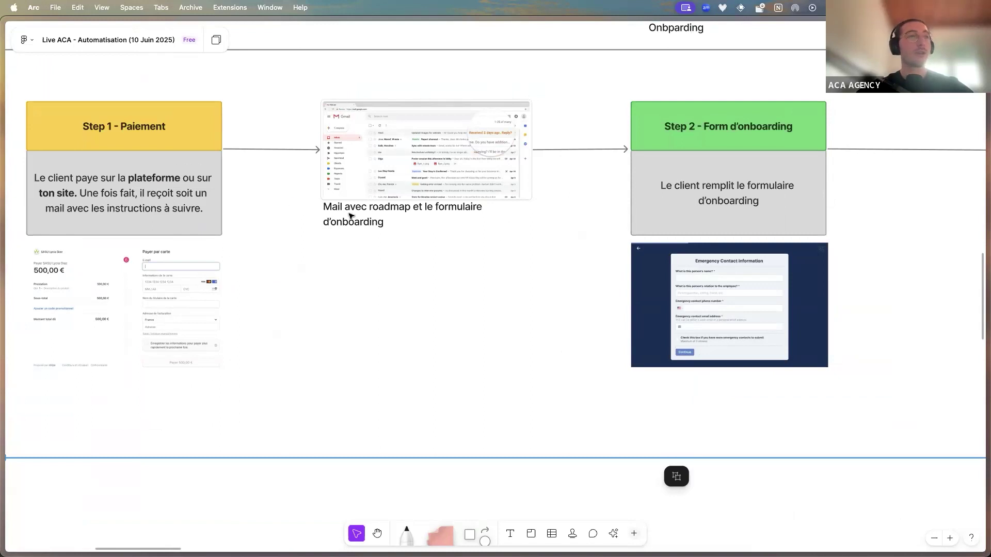
pyautogui.hscroll(5, 548, 234)
pyautogui.hscroll(-1, 549, 235)
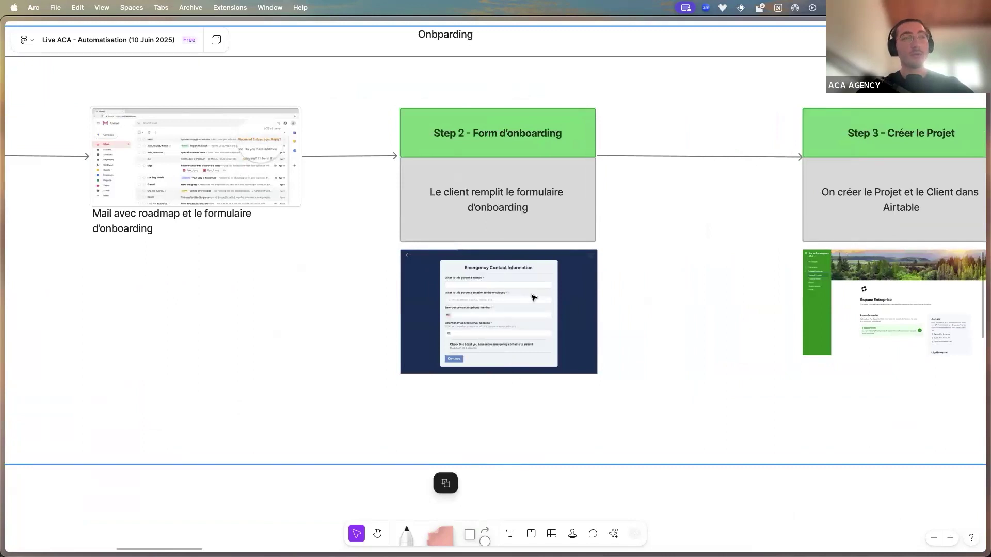
pyautogui.hscroll(8, 534, 297)
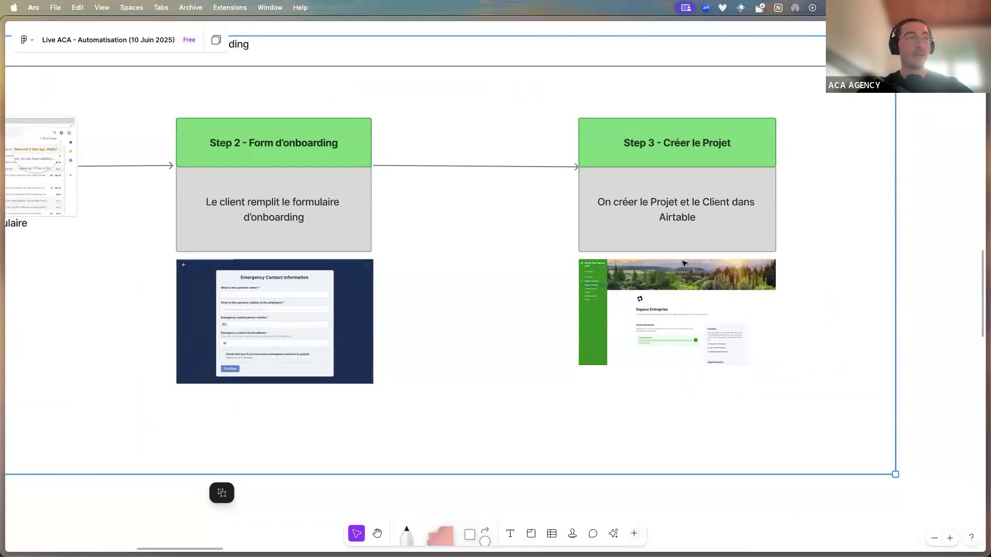
pyautogui.hscroll(-10, 684, 263)
pyautogui.scroll(-10, 654, 264)
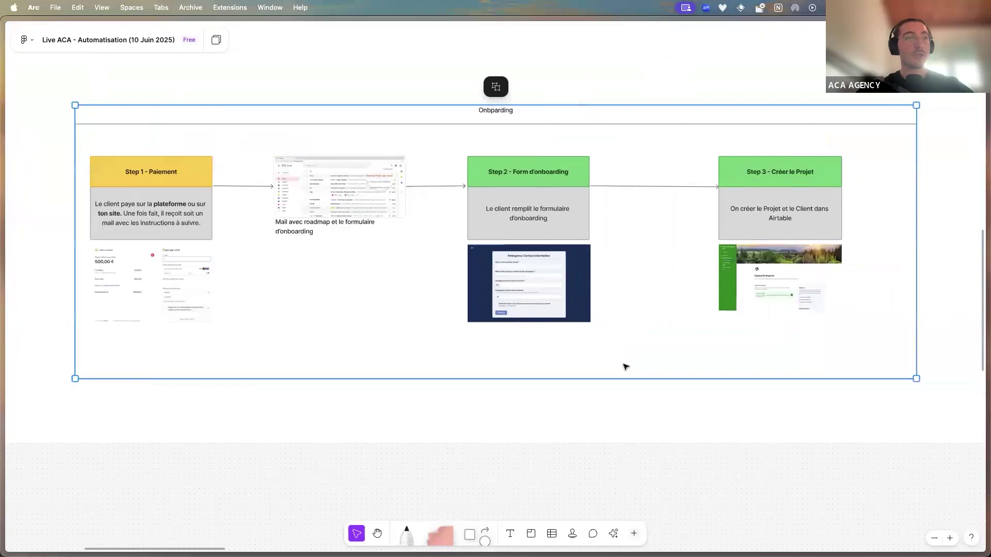
# Deselect the section and zoom out to fit all three Onboarding steps on screen
pyautogui.click(586, 445)
pyautogui.hscroll(-2, 586, 445)
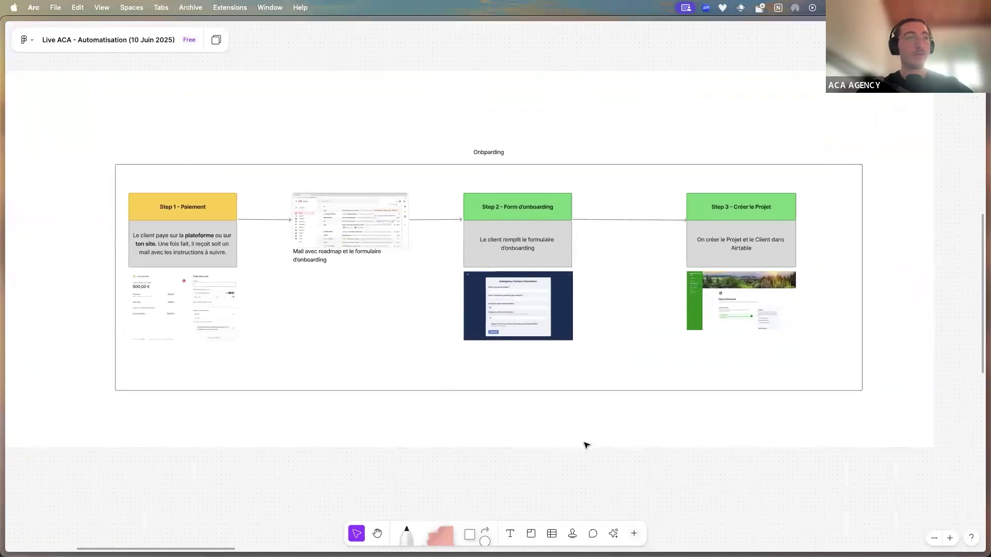
pyautogui.scroll(3, 587, 445)
pyautogui.hscroll(-1, 587, 445)
pyautogui.scroll(1, 586, 445)
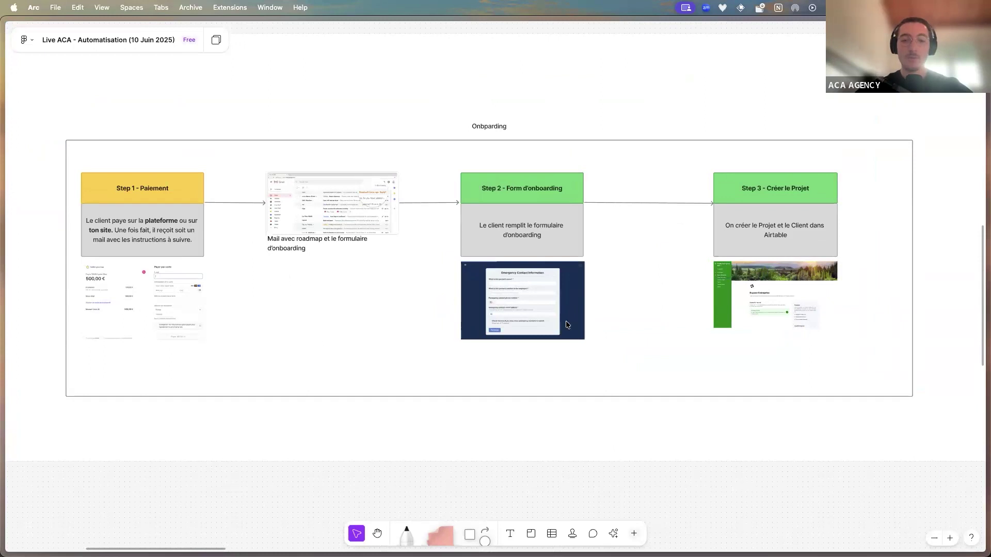
pyautogui.hscroll(-2, 468, 398)
pyautogui.scroll(-1, 467, 398)
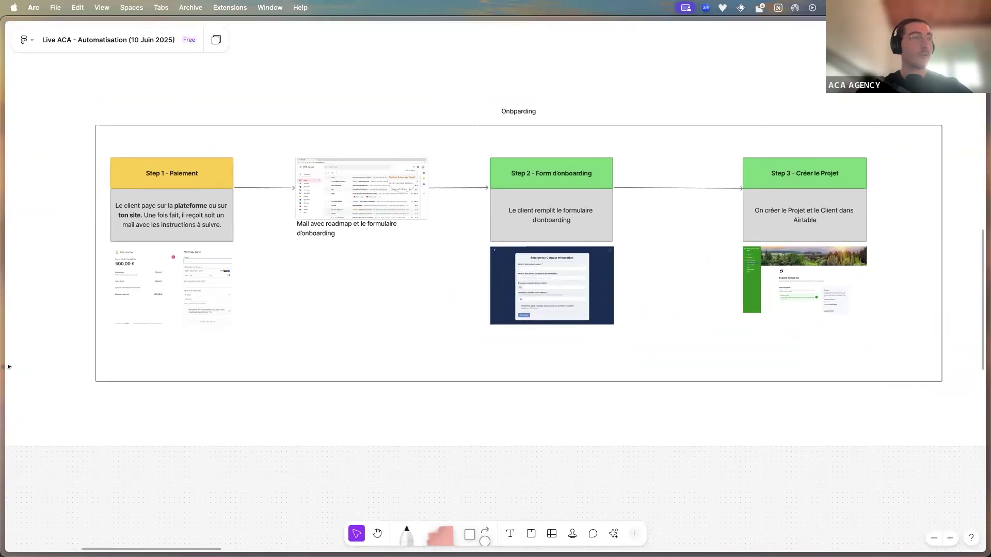
pyautogui.moveTo(3, 387)
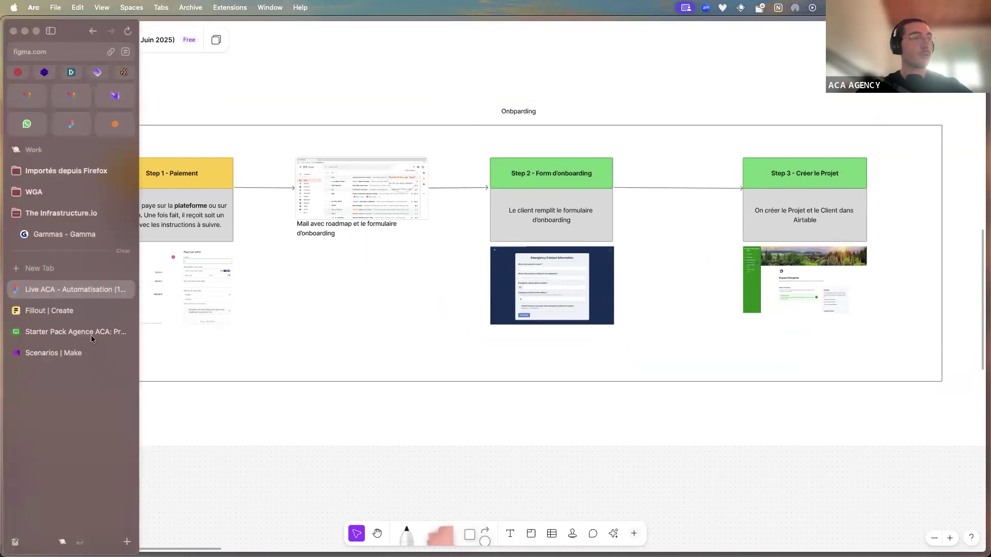
# Open the Formulaire d'Onboarding - Agence ACA form from Fillout's Forms page
pyautogui.click(74, 313)
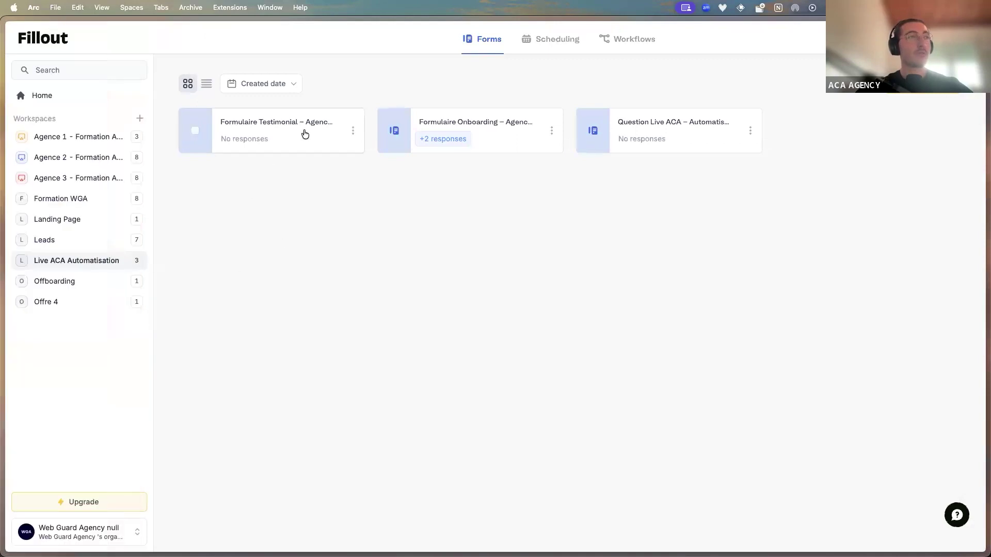
pyautogui.click(452, 137)
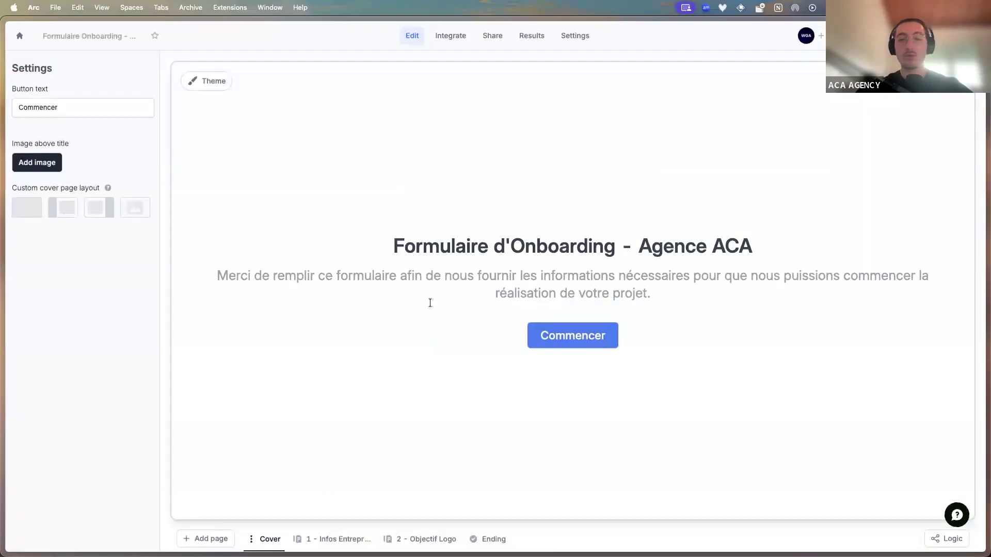
# Review the form's 1 - Infos Entreprise and 2 - Objectif Logo pages, then show Make's Agence ACA scenarios
pyautogui.click(333, 541)
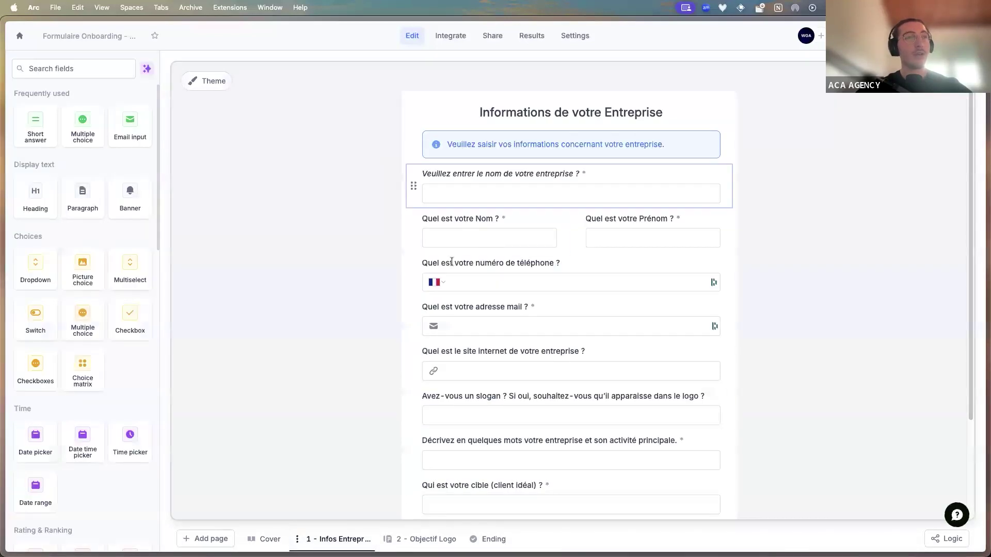
pyautogui.scroll(-2, 415, 310)
pyautogui.scroll(2, 405, 289)
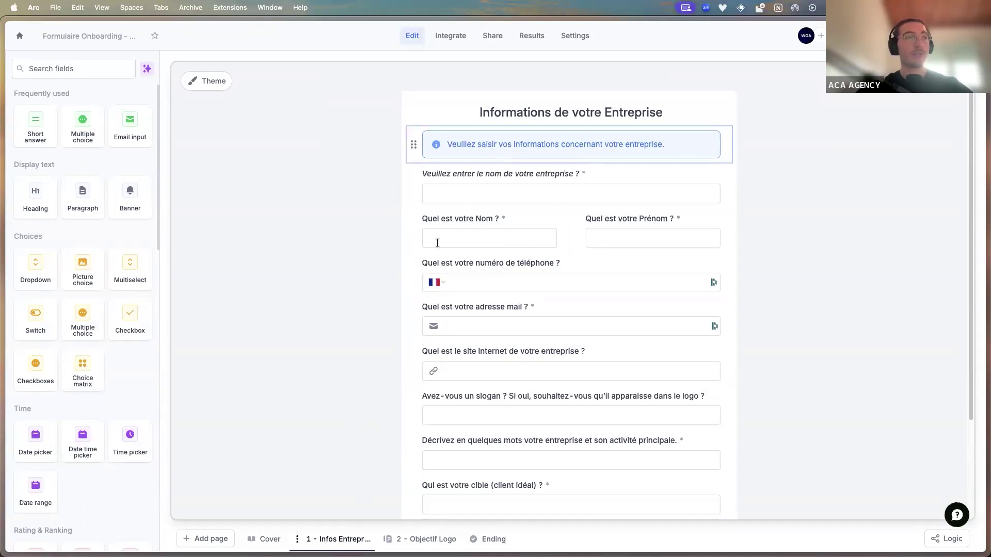
pyautogui.click(417, 539)
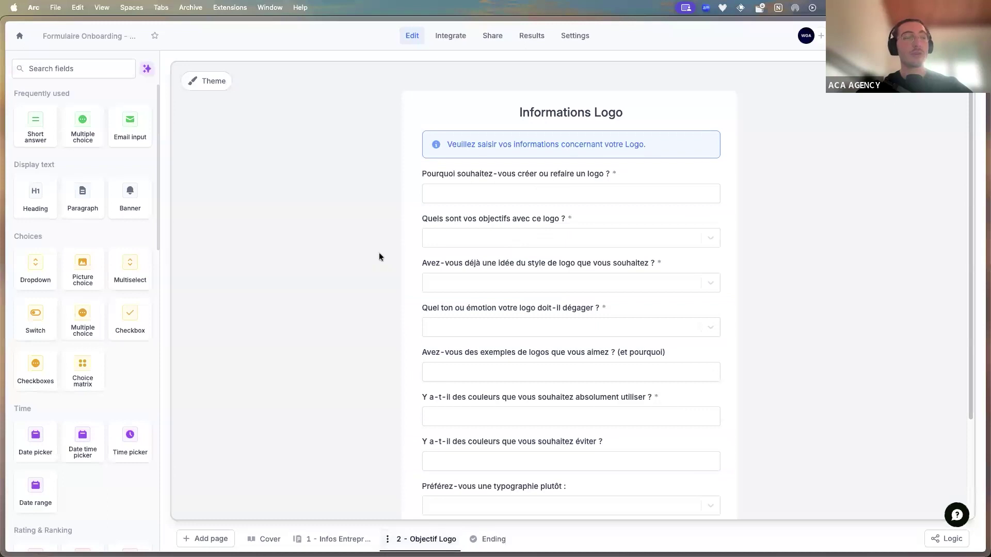
pyautogui.click(336, 539)
pyautogui.scroll(-2, 381, 380)
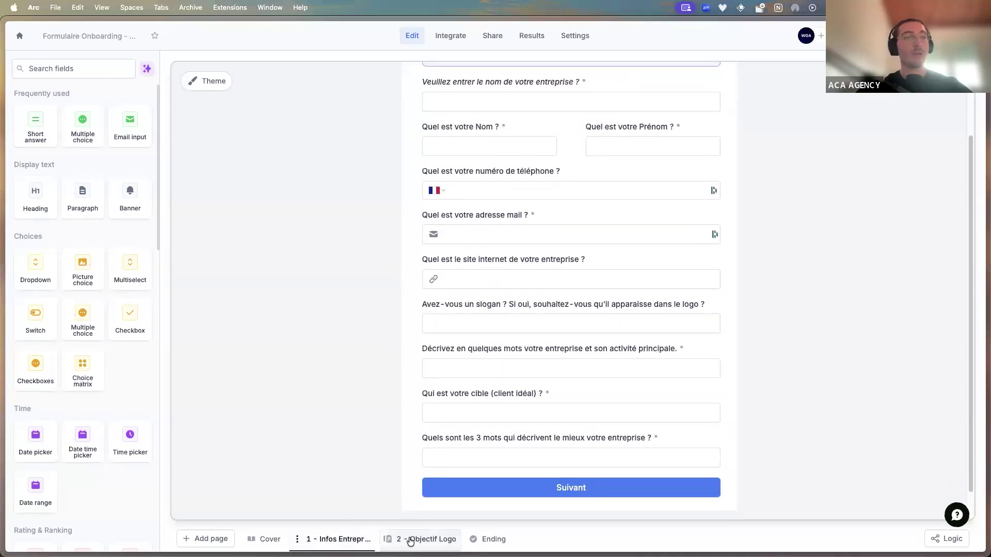
pyautogui.click(410, 539)
pyautogui.scroll(-3, 421, 408)
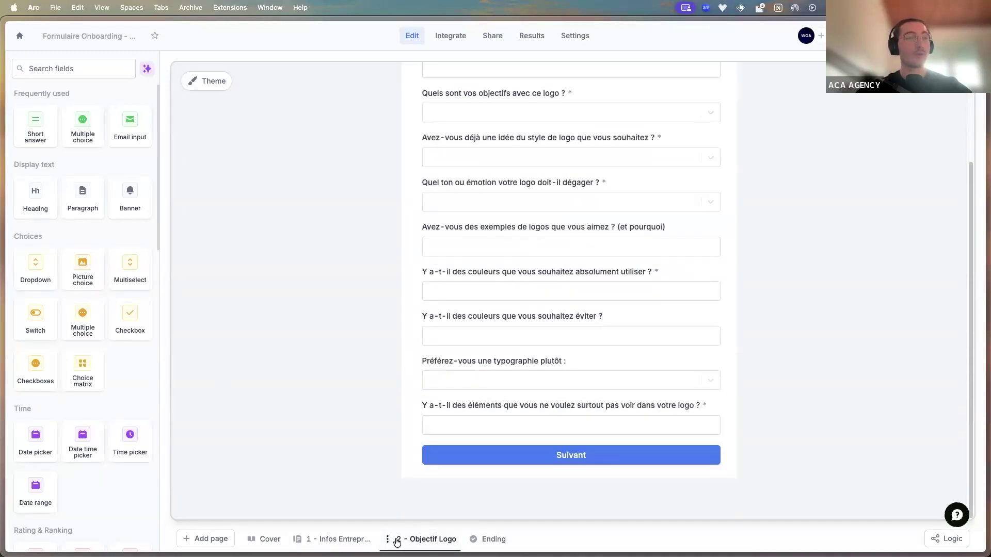
pyautogui.scroll(5, 364, 479)
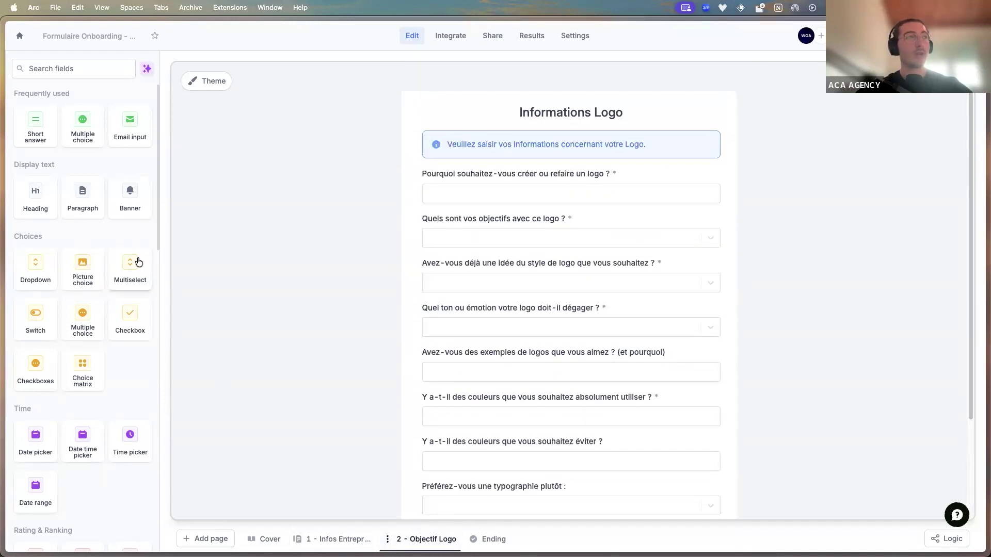
pyautogui.moveTo(5, 332)
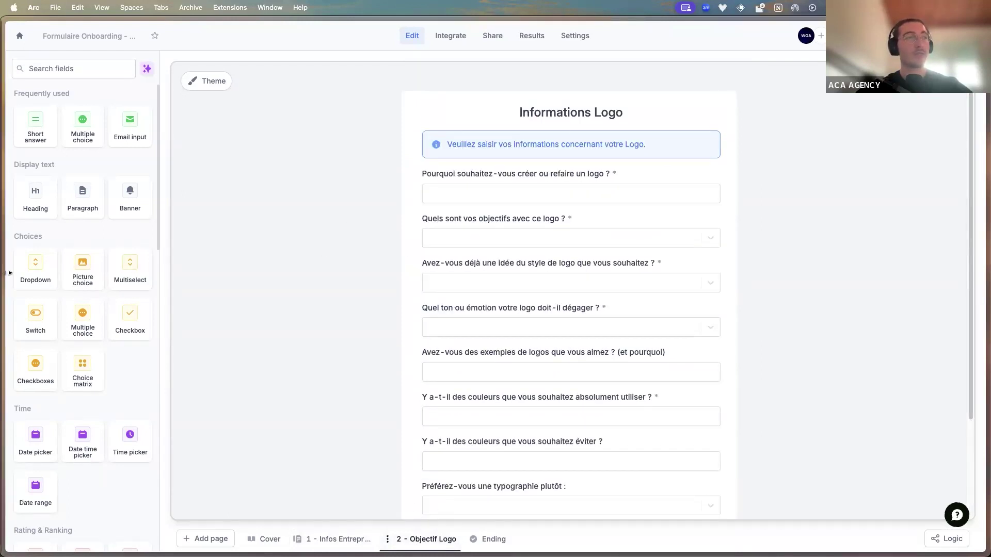
pyautogui.click(59, 352)
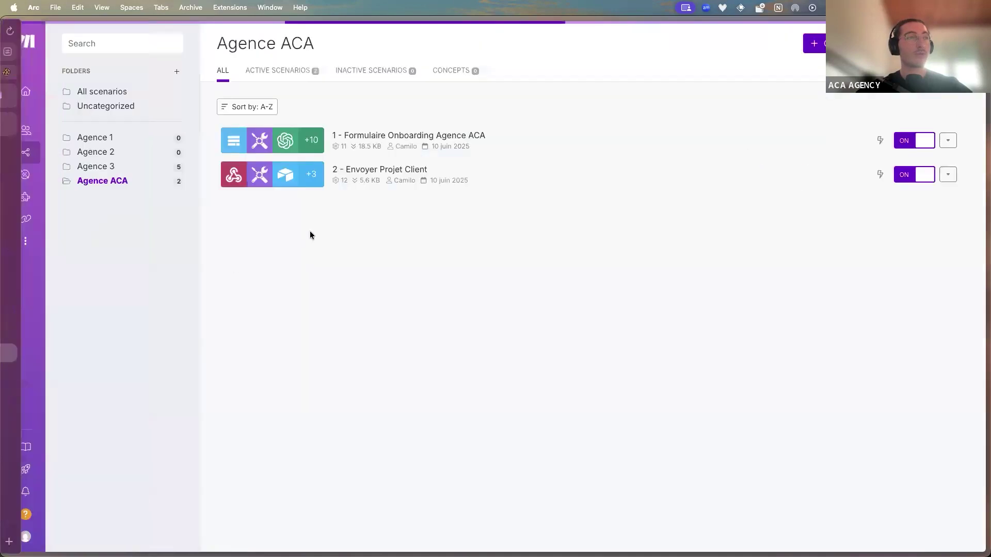
# Glance at the 1 - Formulaire Onboarding Agence ACA scenario diagram, then return to the Fillout editor
pyautogui.click(405, 150)
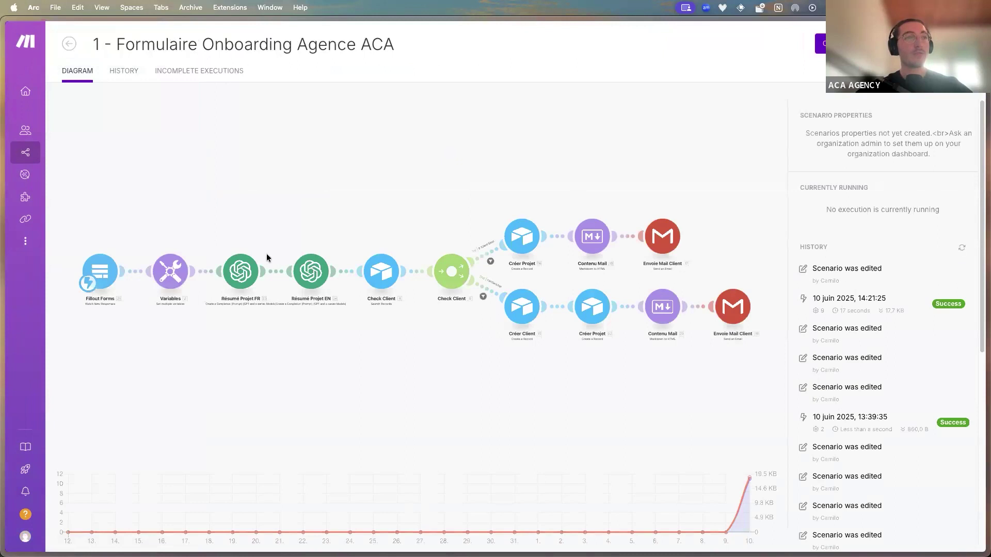
pyautogui.moveTo(3, 300)
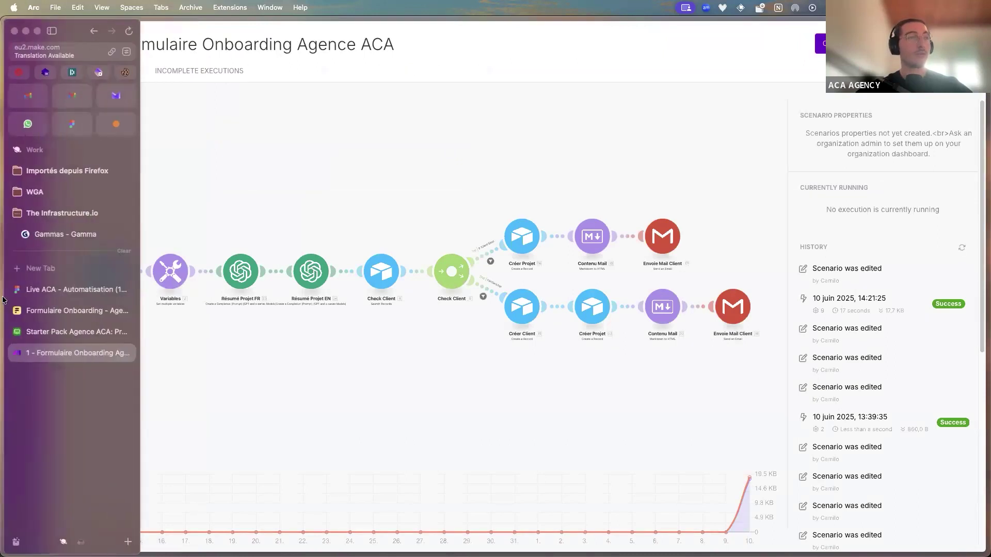
pyautogui.click(67, 303)
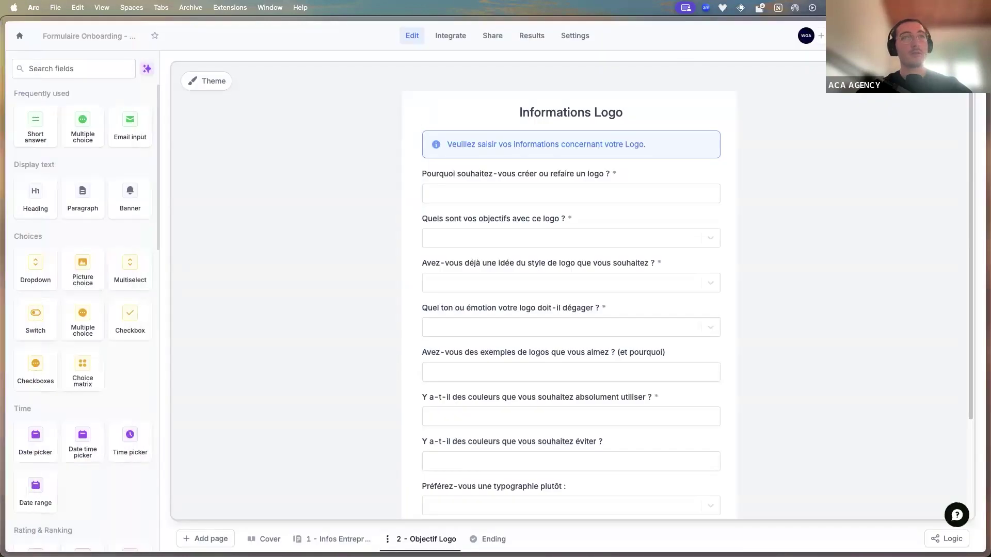
# Copy the form's public link, open the live form in a new tab and start it
pyautogui.click(857, 35)
pyautogui.click(955, 146)
pyautogui.press('super+t')
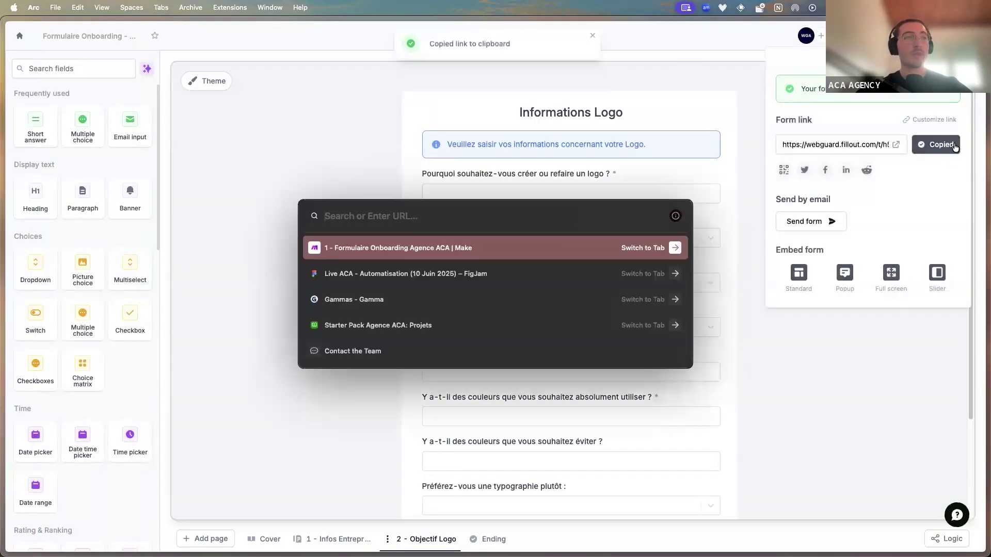
pyautogui.press('super+v')
pyautogui.press('Return')
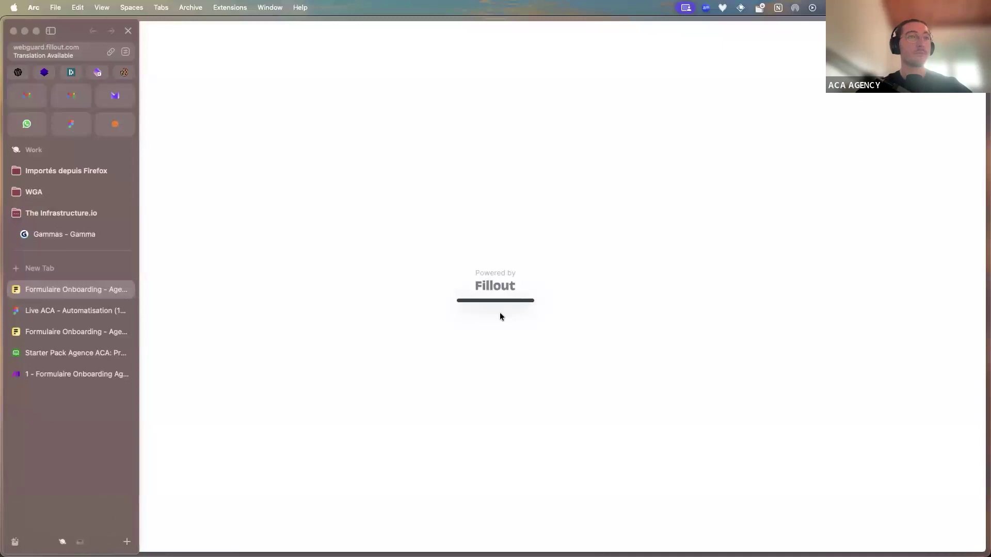
pyautogui.click(484, 319)
# Enter company name 'The infrastructure.io' and the contact's last and first names
pyautogui.click(416, 153)
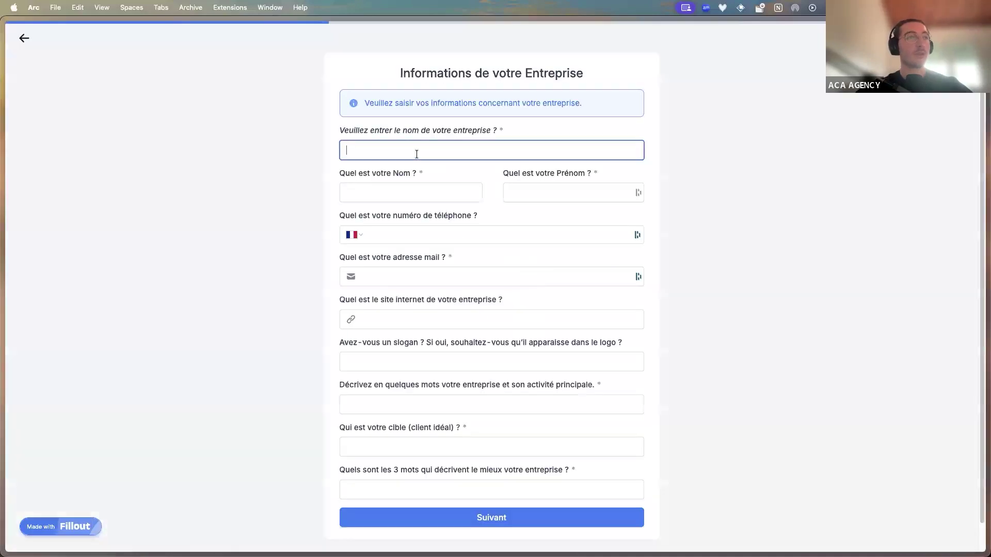
pyautogui.write('The infrastructure.io')
pyautogui.press('Tab')
pyautogui.press('Tab')
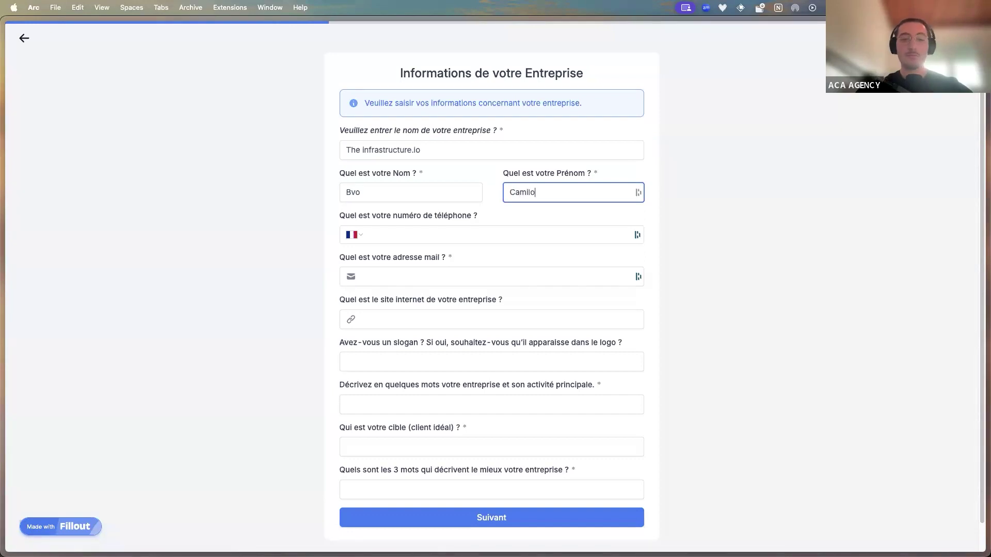
pyautogui.press('Tab')
# Fill in the contact's phone number and a saved e-mail address
pyautogui.click(401, 234)
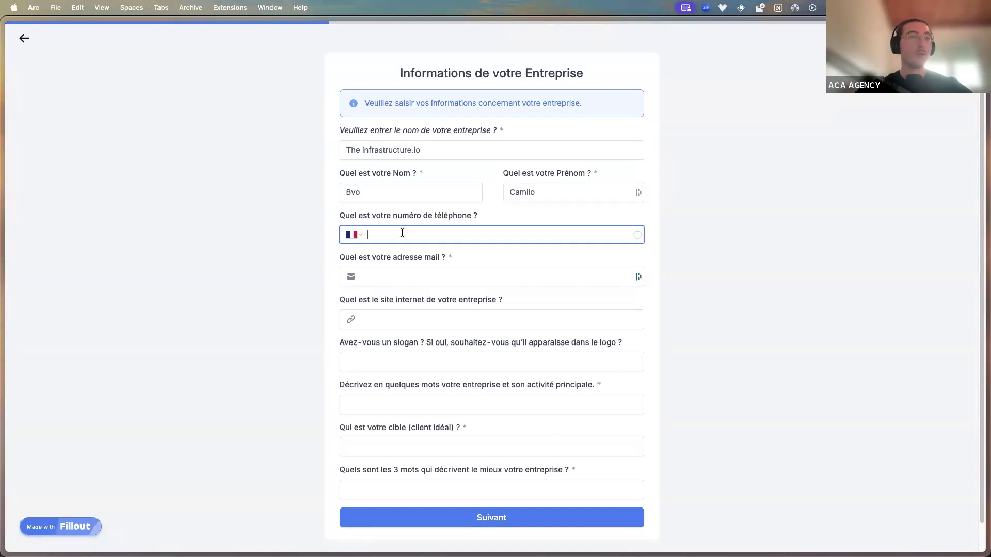
pyautogui.write('06 060606060')
pyautogui.press('Tab')
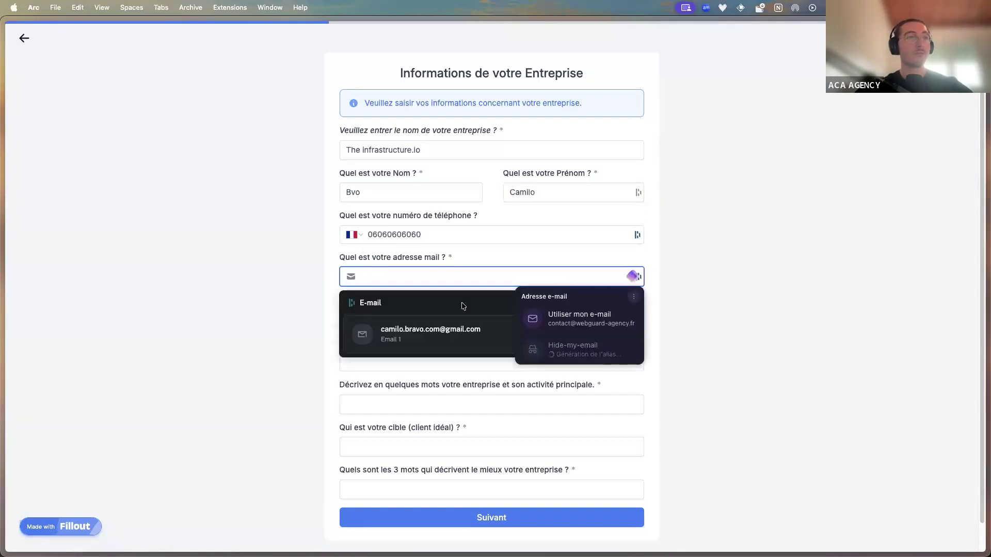
pyautogui.click(442, 268)
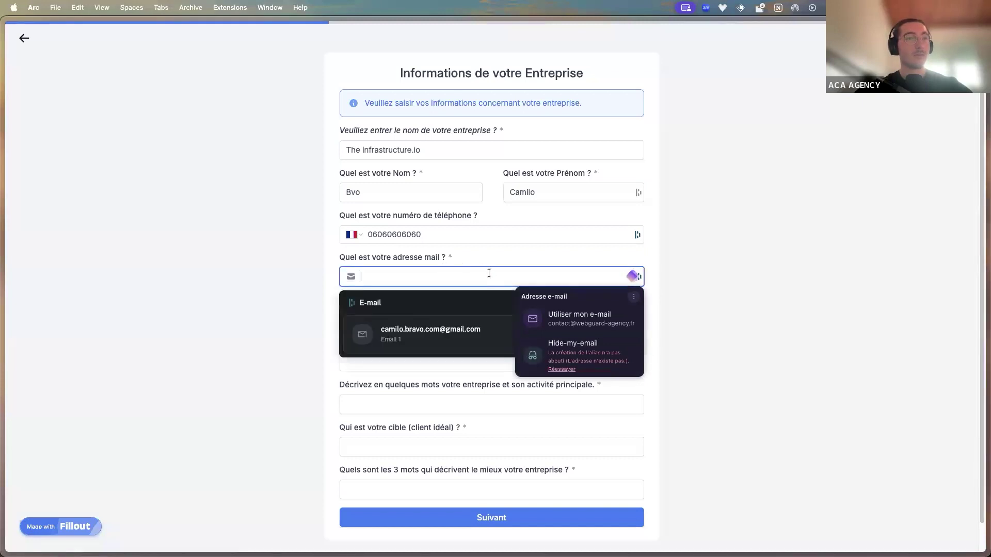
pyautogui.click(442, 330)
# Enter the website, slogan 'Automatisez votre agence en 48h' and activity 'Formation automatisation'
pyautogui.click(417, 316)
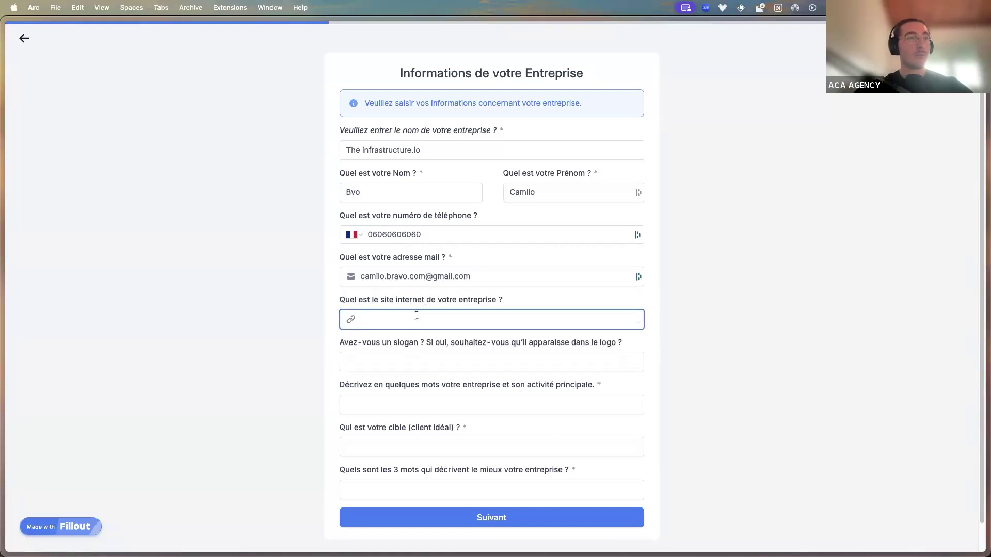
pyautogui.scroll(-1, 427, 326)
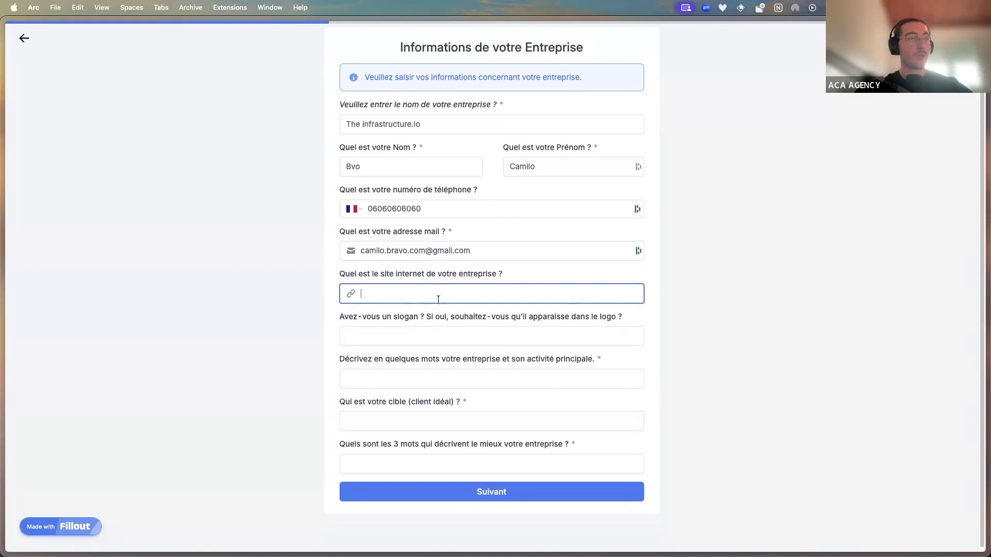
pyautogui.write('thea')
pyautogui.write('infrastructure.io')
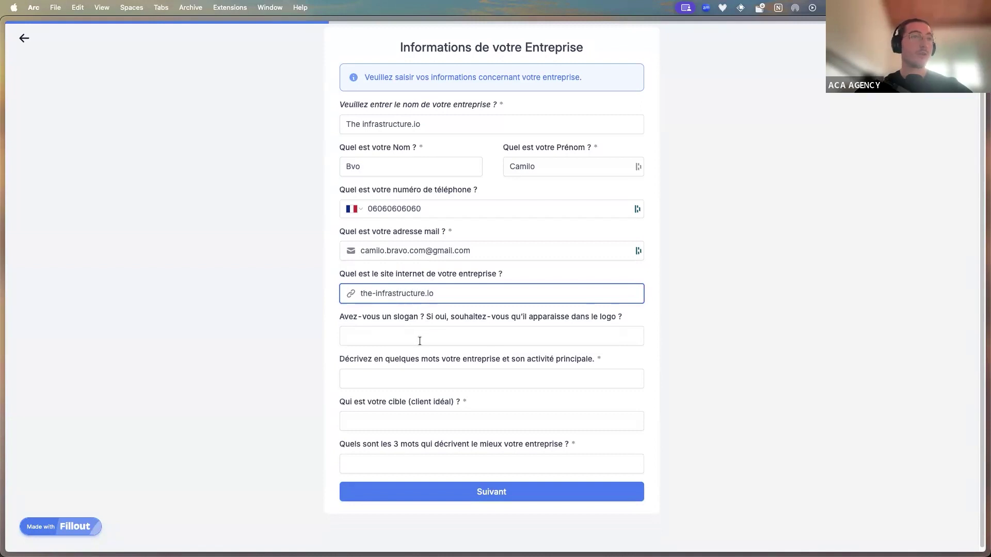
pyautogui.click(420, 341)
pyautogui.write('Automatisez votre age')
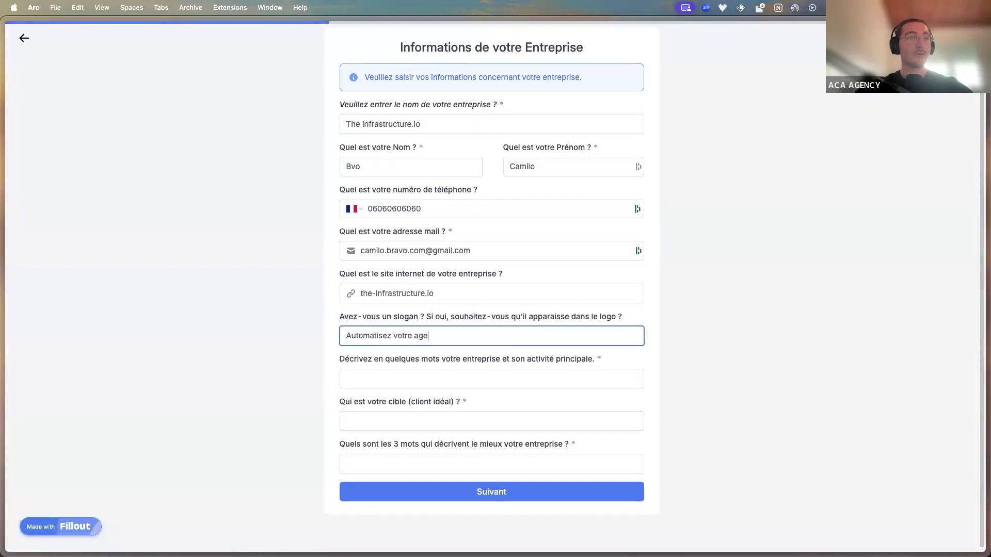
pyautogui.write('nce en 48h')
pyautogui.press('Tab')
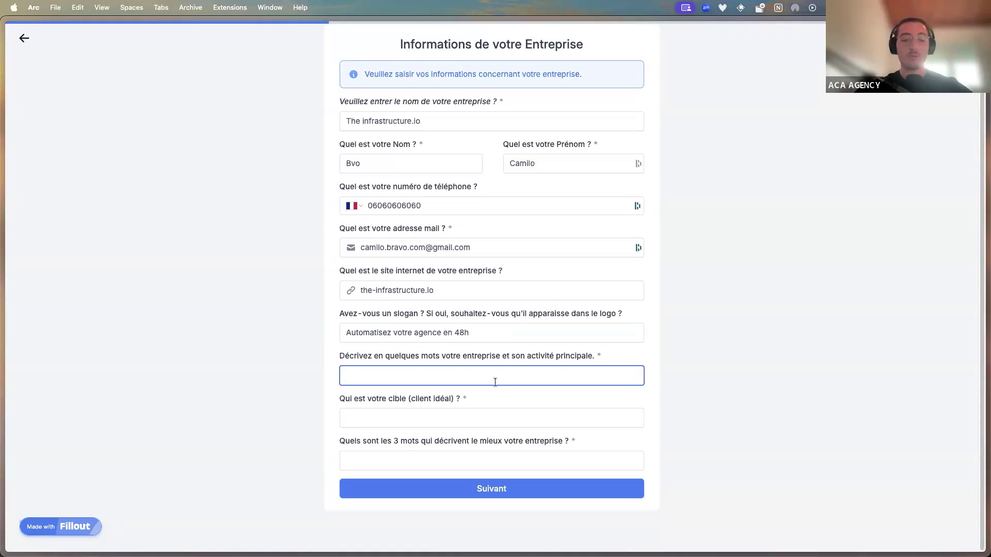
pyautogui.write('Formation a')
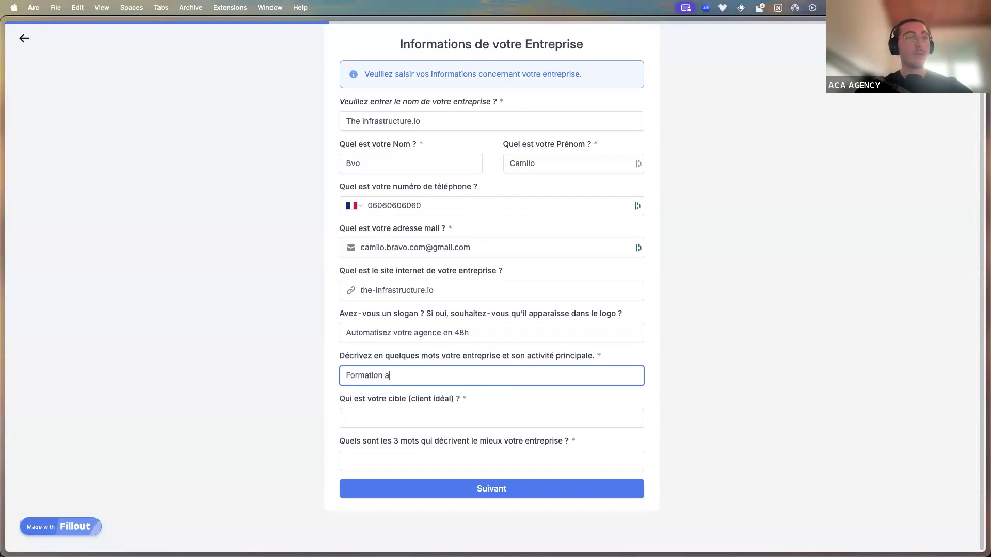
pyautogui.write('utomatisation')
# Give target client 'Agence digitales' and three words 'simple, rapide, efficace'
pyautogui.click(463, 424)
pyautogui.write('Agence digitales')
pyautogui.click(414, 461)
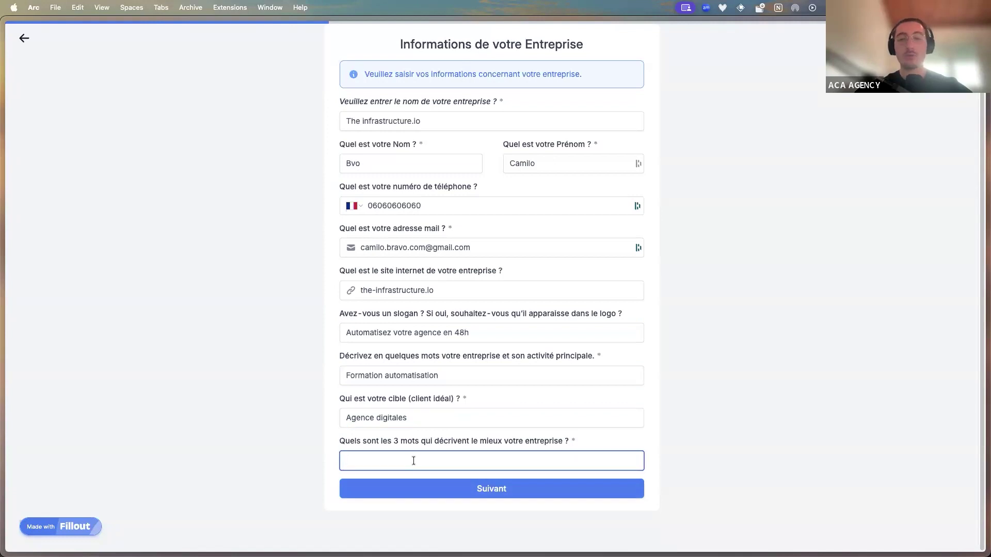
pyautogui.scroll(1, 496, 188)
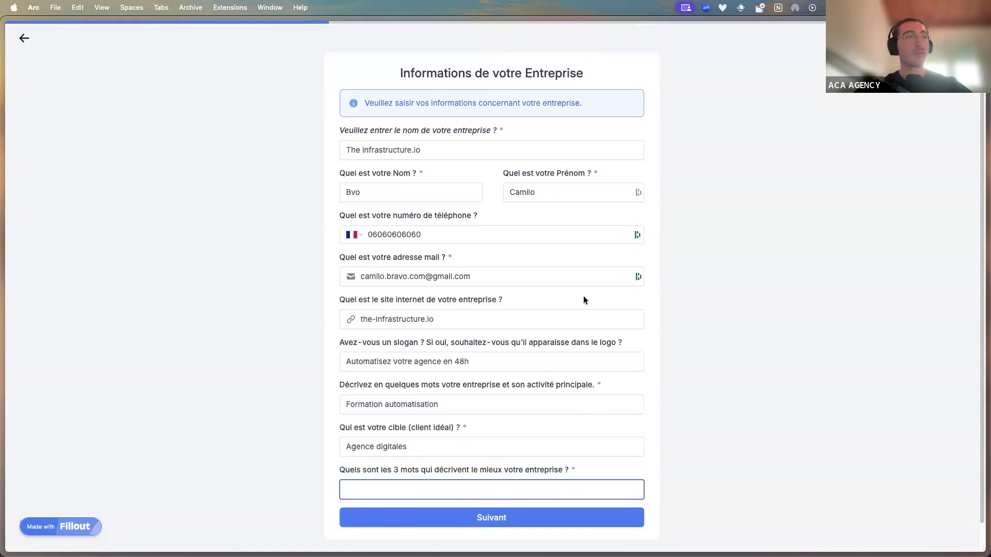
pyautogui.scroll(-1, 575, 388)
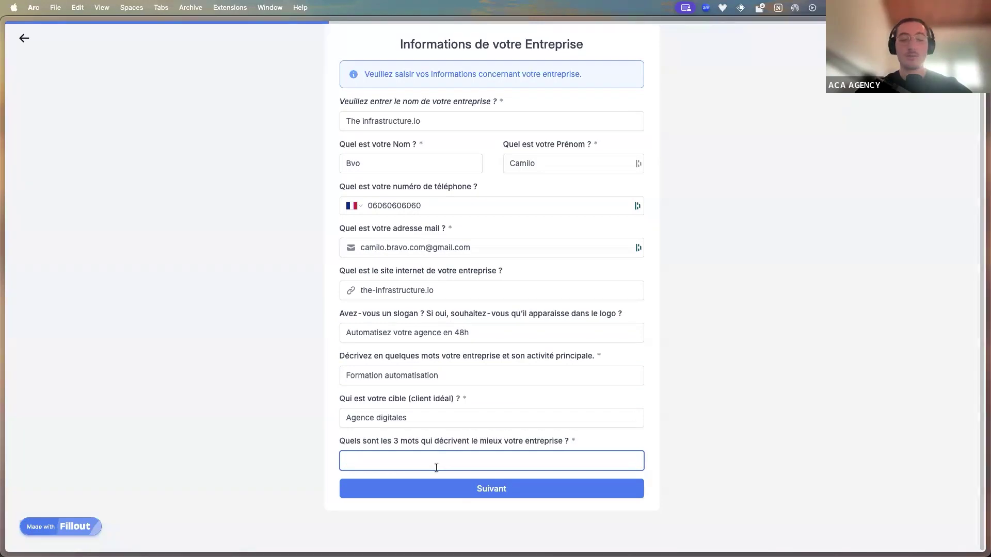
pyautogui.write('simple, rapide, efficace')
# On the logo page, answer 'plateforme' and choose Renforcer l'image de marque, Logo typographique, and Sérieux / professionnel
pyautogui.click(404, 491)
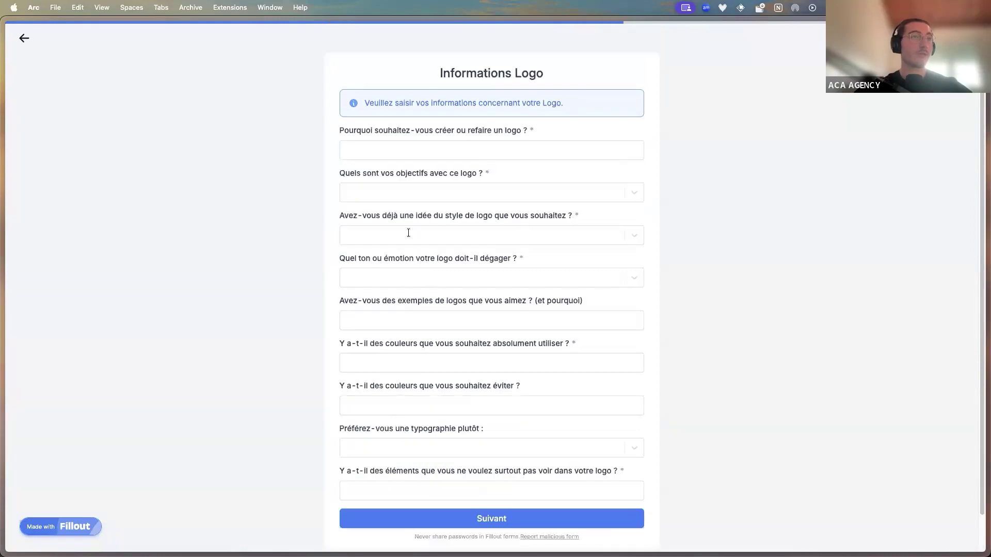
pyautogui.click(435, 152)
pyautogui.write('plateforme')
pyautogui.click(406, 192)
pyautogui.click(412, 213)
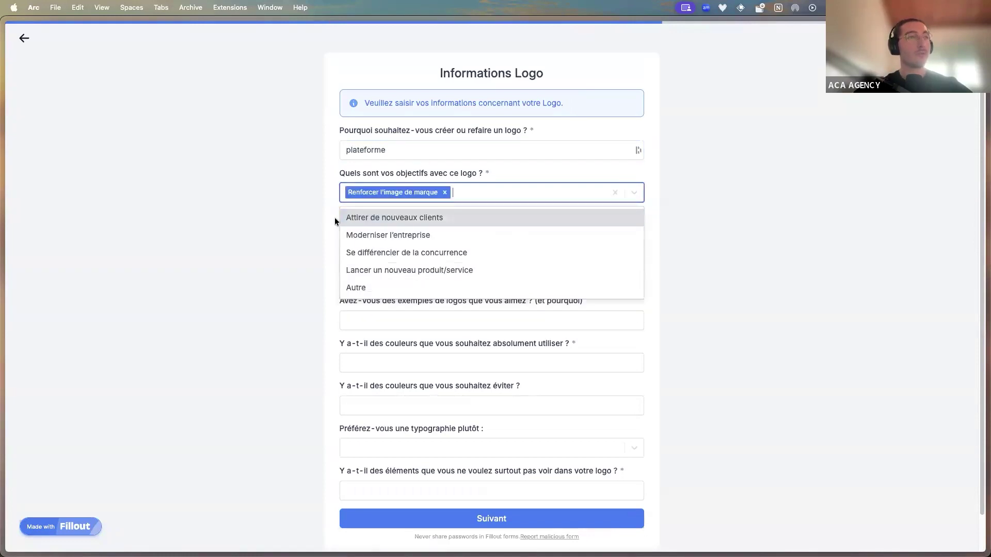
pyautogui.click(335, 221)
pyautogui.click(374, 238)
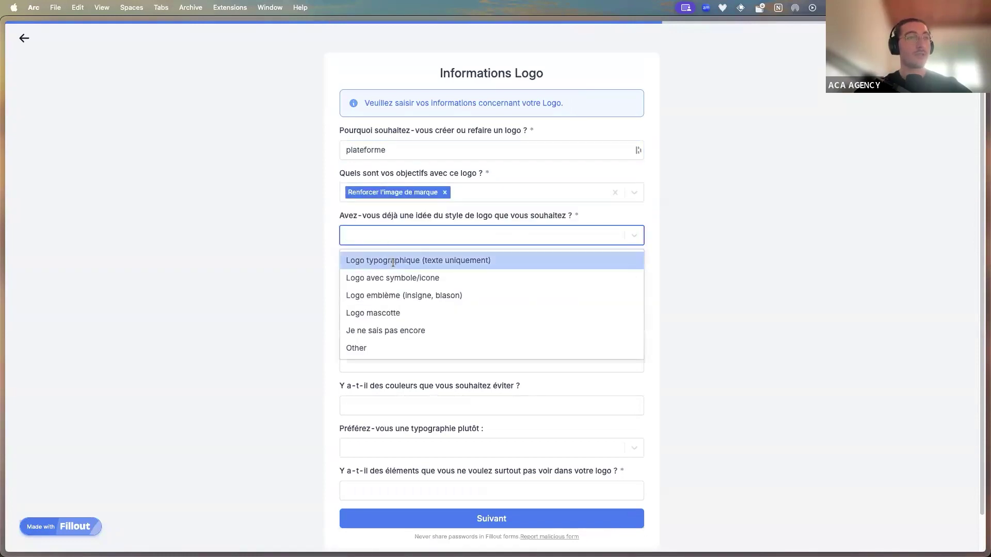
pyautogui.click(392, 259)
pyautogui.click(367, 284)
pyautogui.click(370, 304)
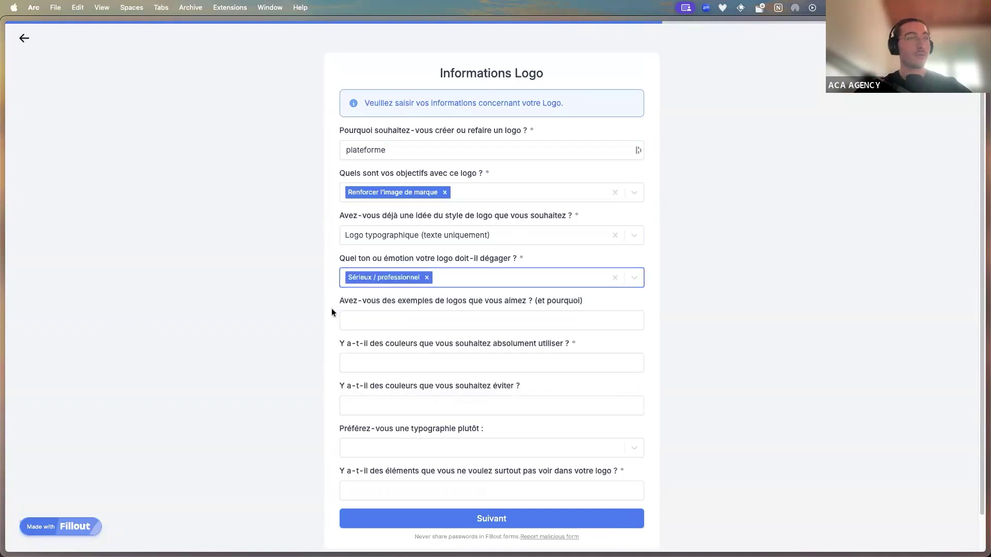
# Enter example logo Nike, colour Noir, avoid 'NON', typography Moderne, elements to avoid 'non', then submit
pyautogui.click(368, 319)
pyautogui.write('Nike')
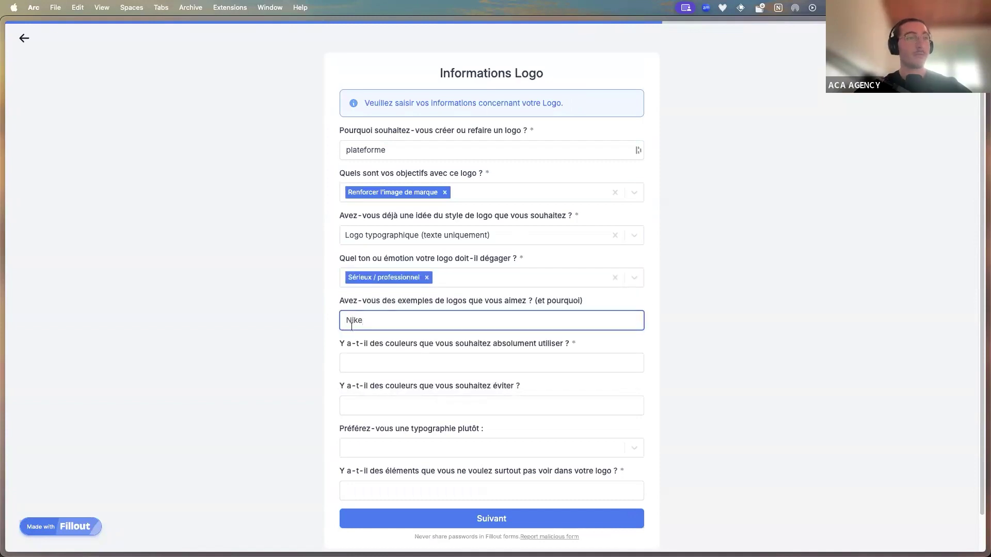
pyautogui.click(425, 360)
pyautogui.write('No')
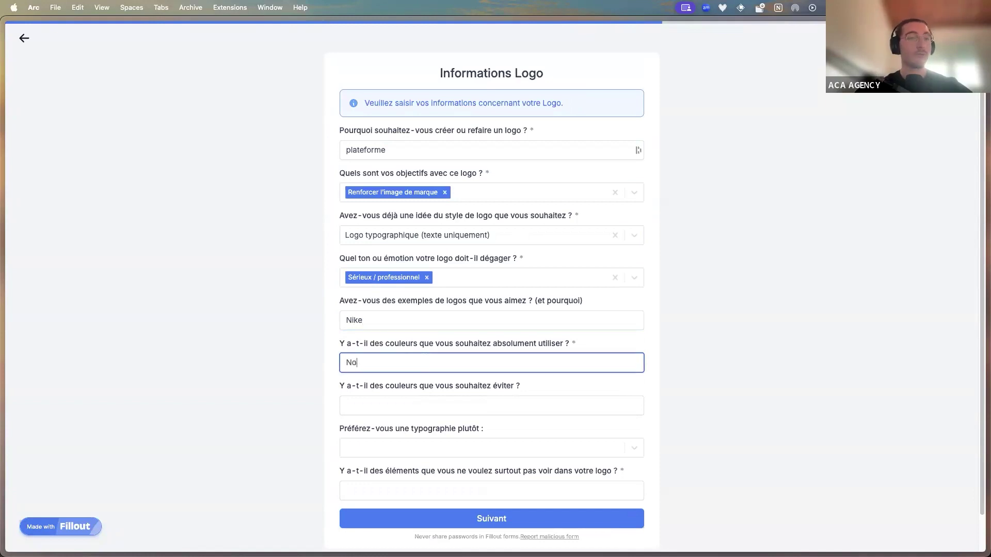
pyautogui.write('ir')
pyautogui.click(425, 406)
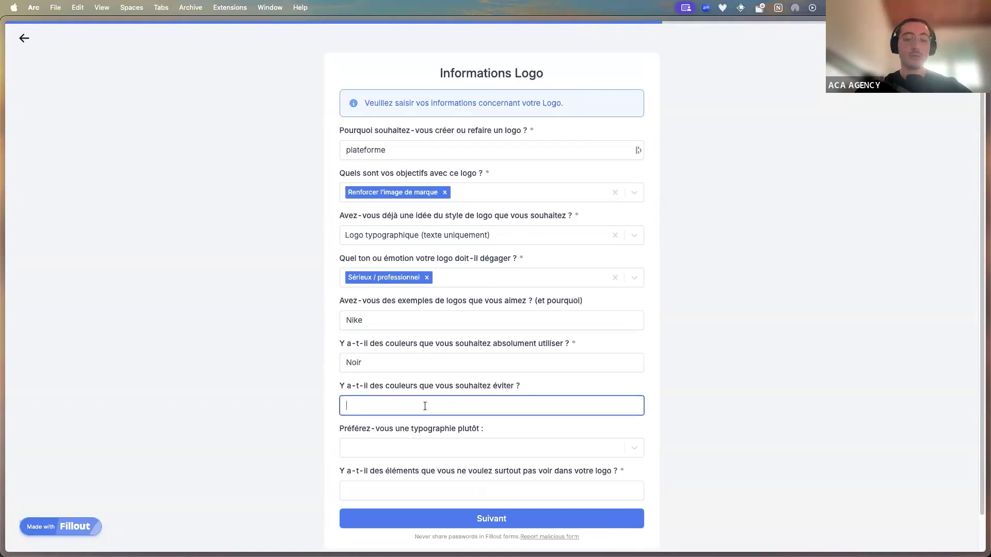
pyautogui.write('NON')
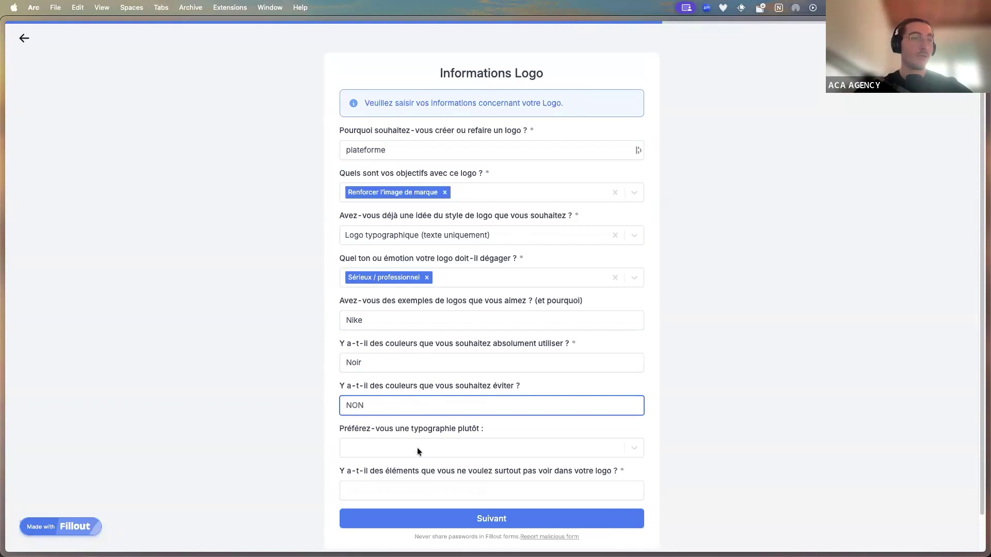
pyautogui.click(417, 447)
pyautogui.click(361, 470)
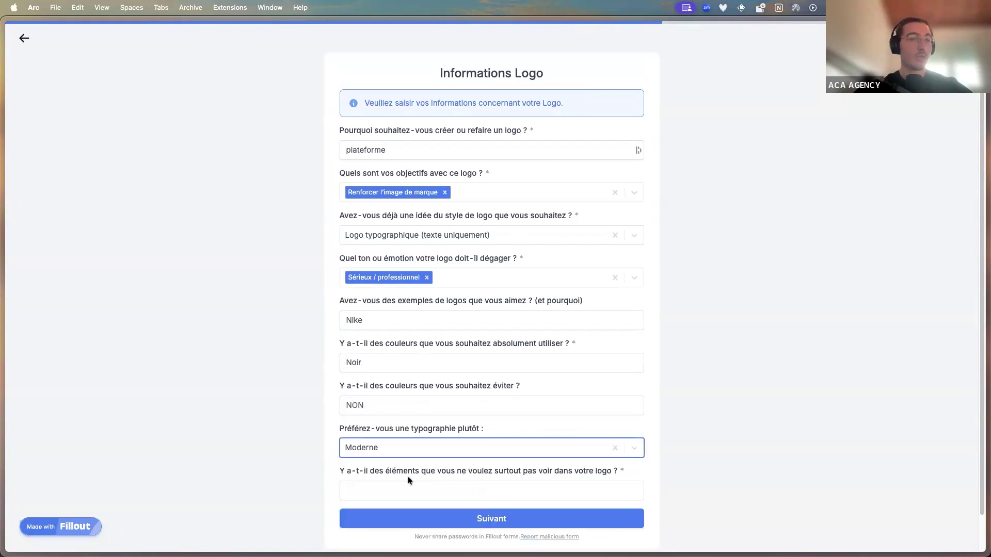
pyautogui.scroll(-2, 408, 476)
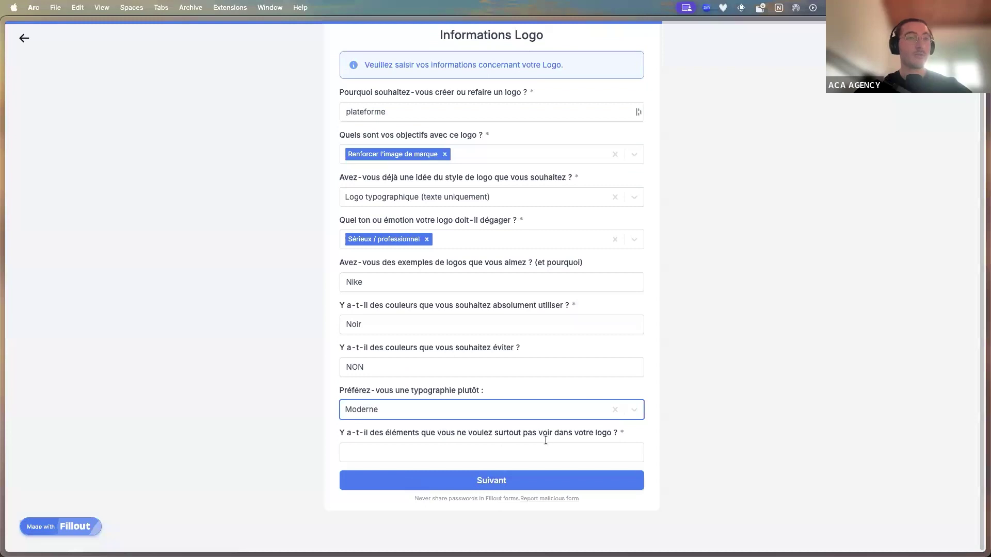
pyautogui.click(499, 452)
pyautogui.write('non')
pyautogui.click(482, 479)
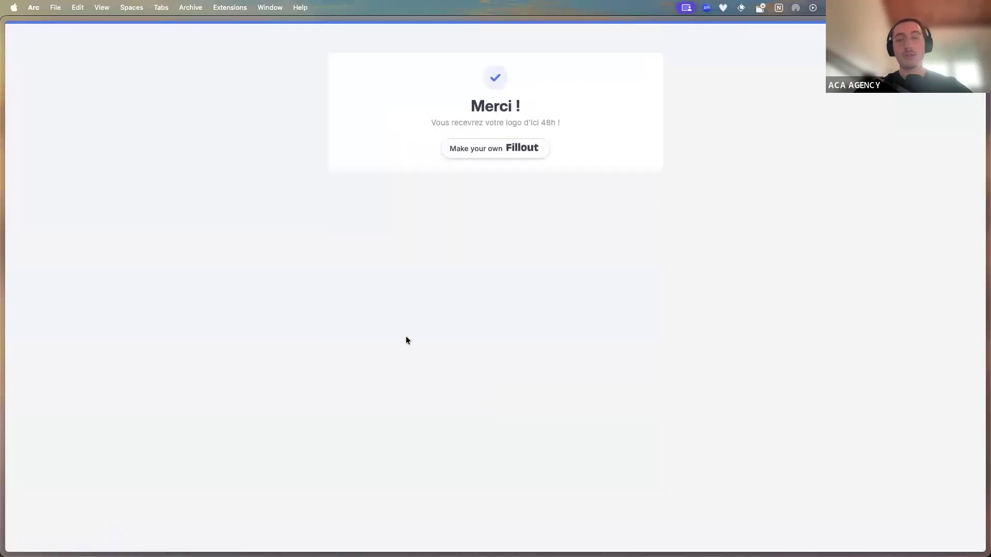
# Check the Airtable Projets table for the logo project rows, then return to the Make scenario
pyautogui.moveTo(3, 333)
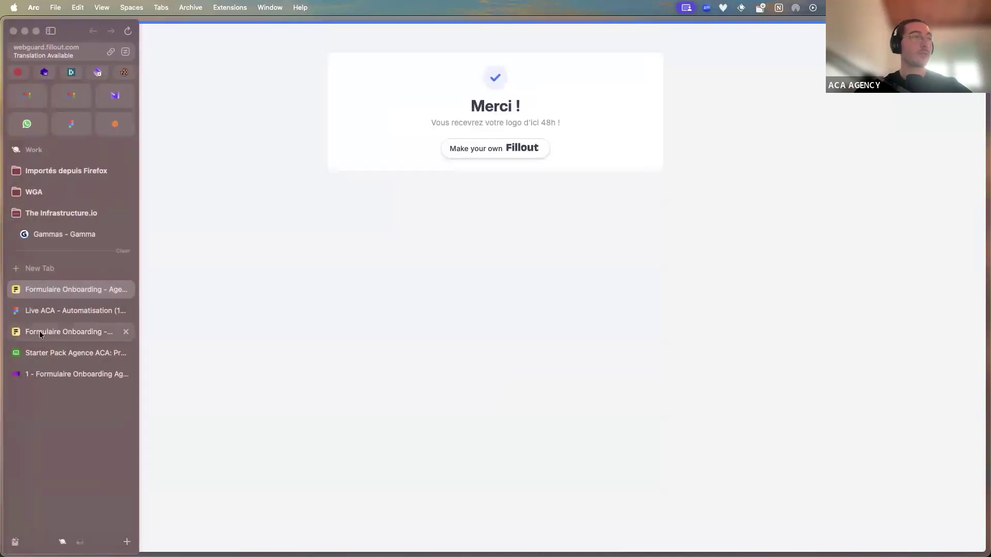
pyautogui.click(75, 353)
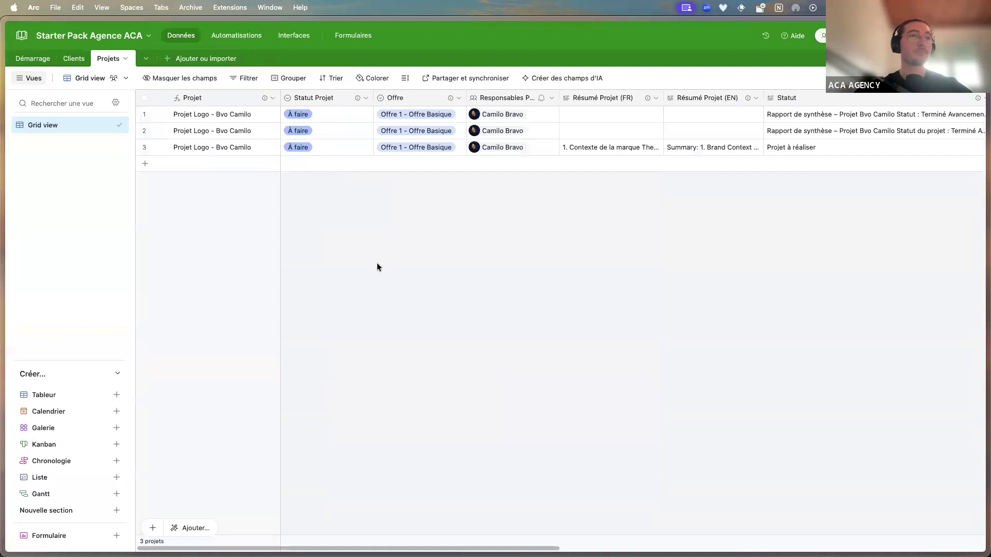
pyautogui.rightClick(377, 262)
pyautogui.click(44, 290)
pyautogui.moveTo(3, 310)
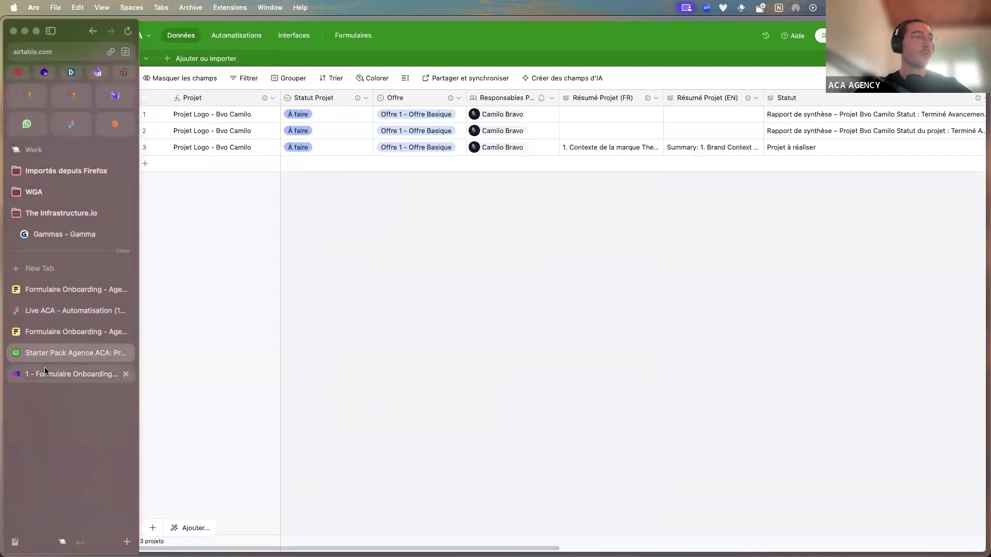
pyautogui.click(45, 367)
# Expand the onboarding scenario to the full editor and zoom in on Fillout Forms through Check Client
pyautogui.click(197, 346)
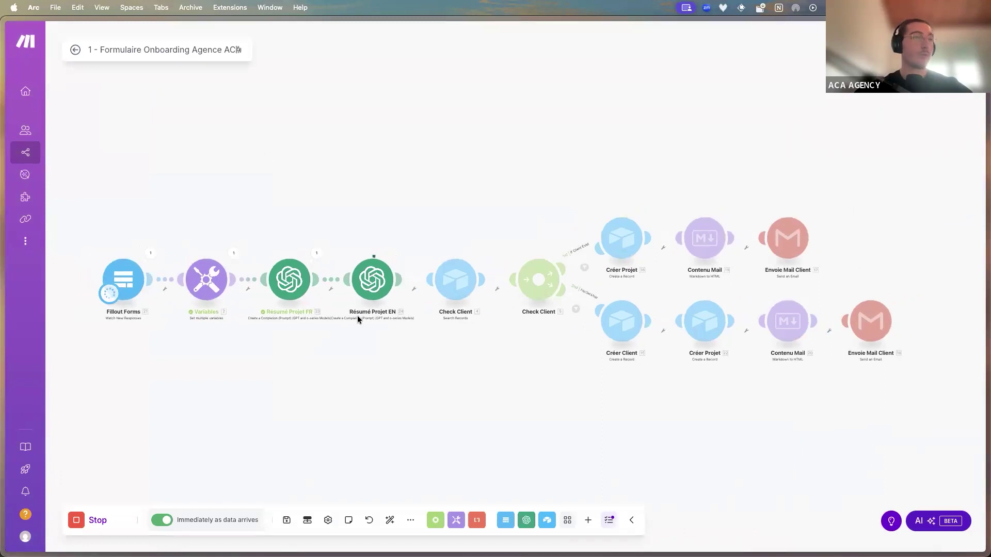
pyautogui.scroll(3, 162, 312)
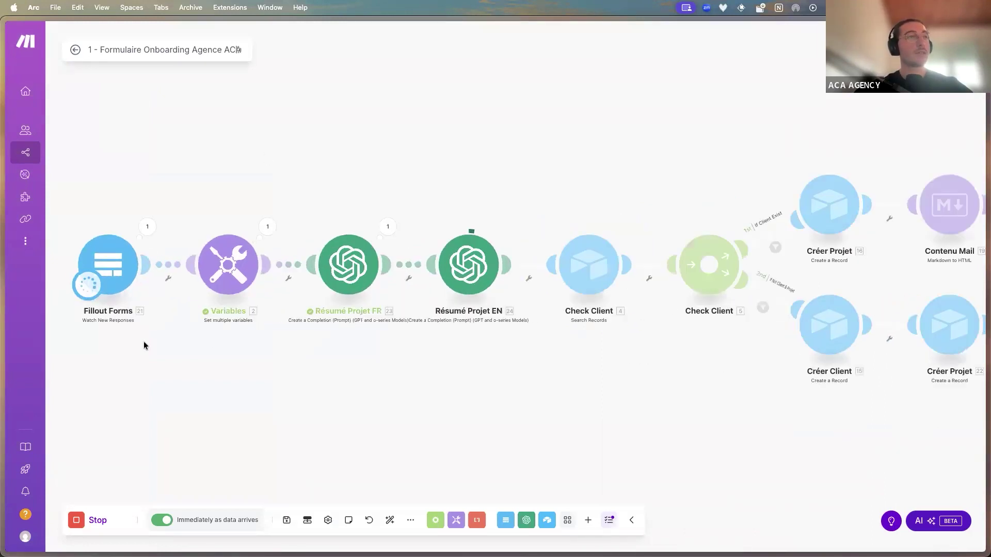
pyautogui.moveTo(145, 344); pyautogui.dragTo(259, 375)
pyautogui.scroll(2, 258, 375)
# Pan across the FigJam onboarding steps board, then switch back to the Make onboarding scenario
pyautogui.moveTo(2, 305)
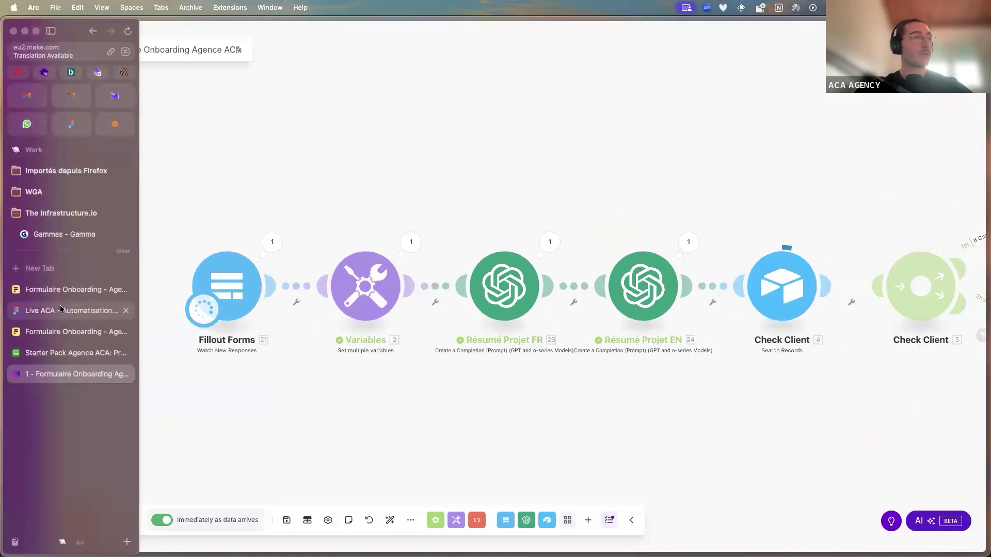
pyautogui.click(60, 309)
pyautogui.moveTo(389, 254); pyautogui.dragTo(504, 255)
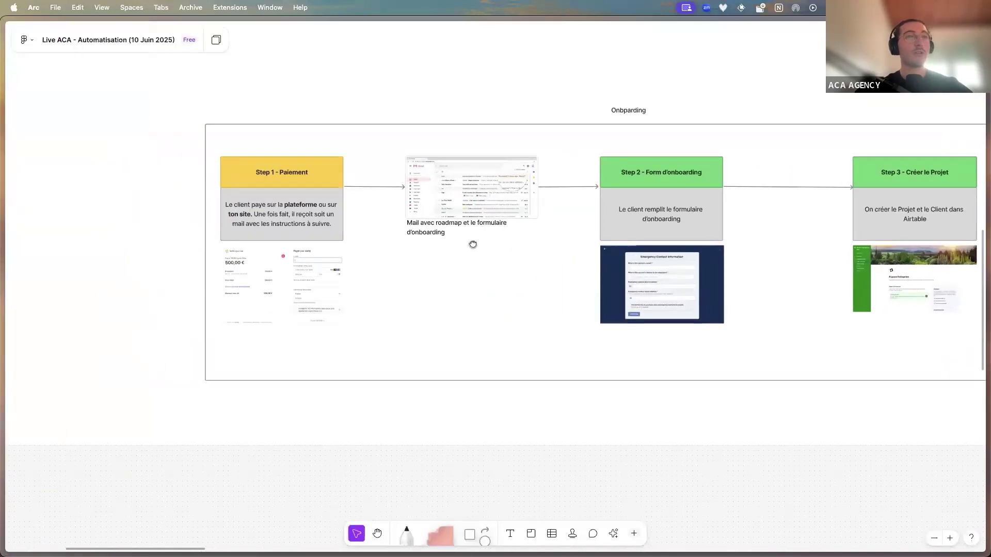
pyautogui.hscroll(4, 473, 245)
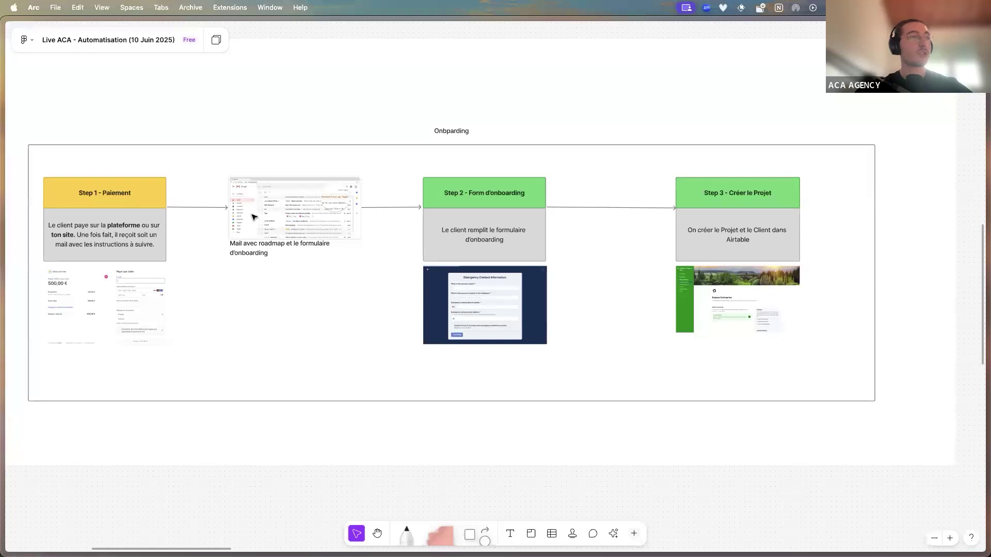
pyautogui.scroll(5, 500, 281)
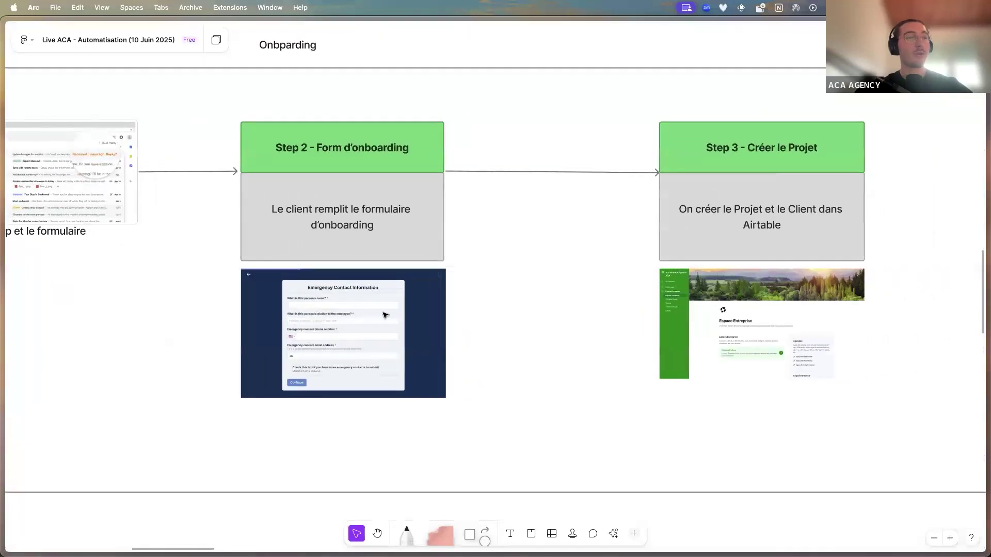
pyautogui.moveTo(58, 319)
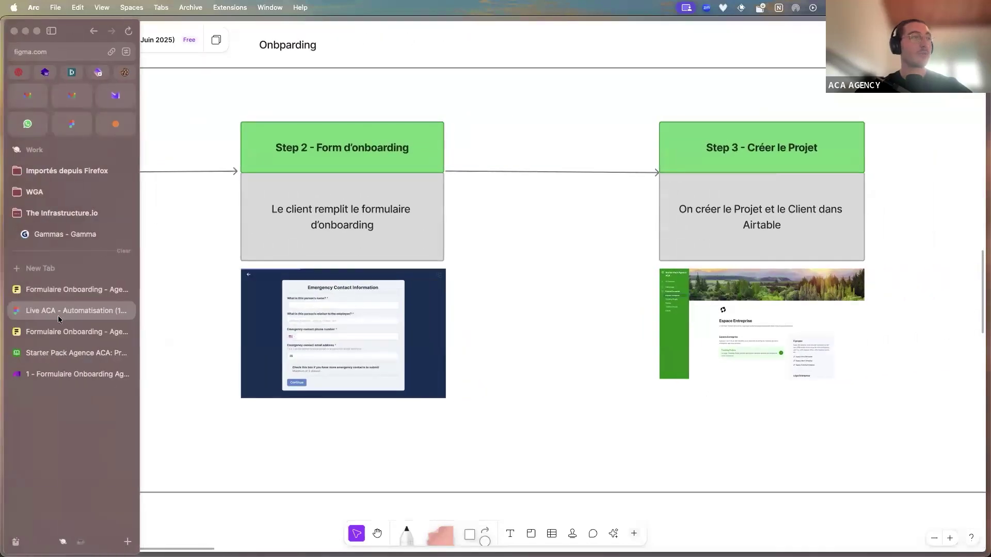
pyautogui.click(56, 370)
pyautogui.scroll(2, 278, 365)
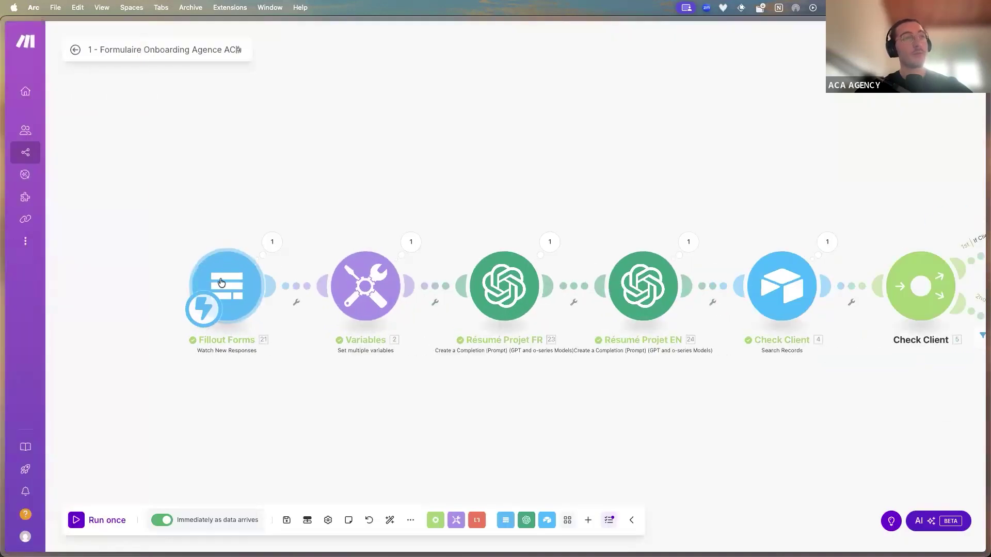
# Zoom out over both scenario branches, then switch to the Starter Pack Agence ACA Airtable base
pyautogui.scroll(-2, 232, 310)
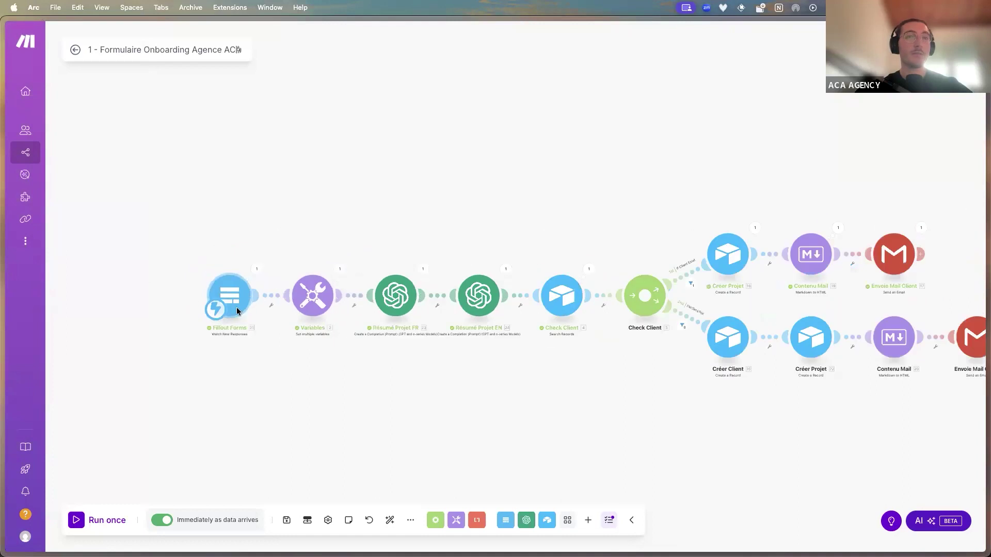
pyautogui.moveTo(1, 297)
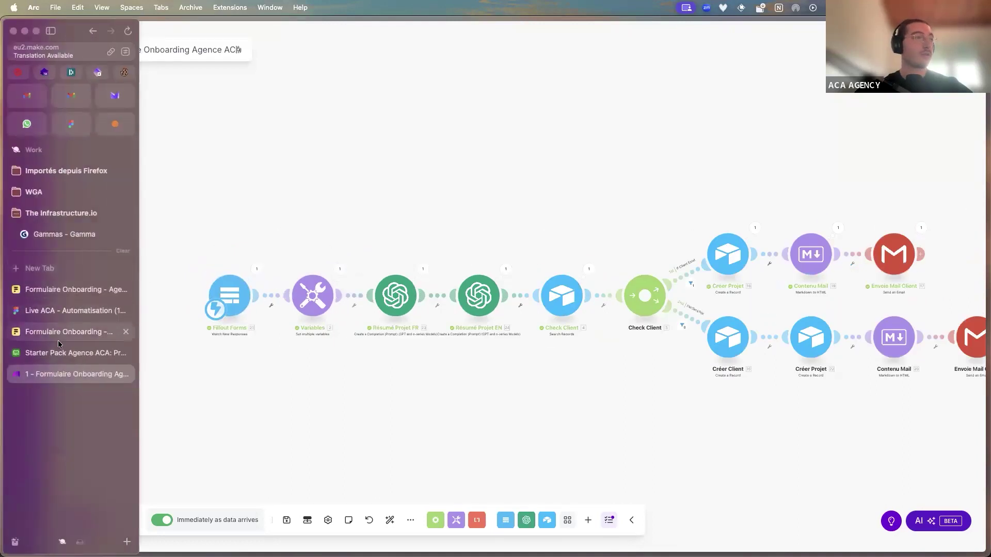
pyautogui.click(72, 353)
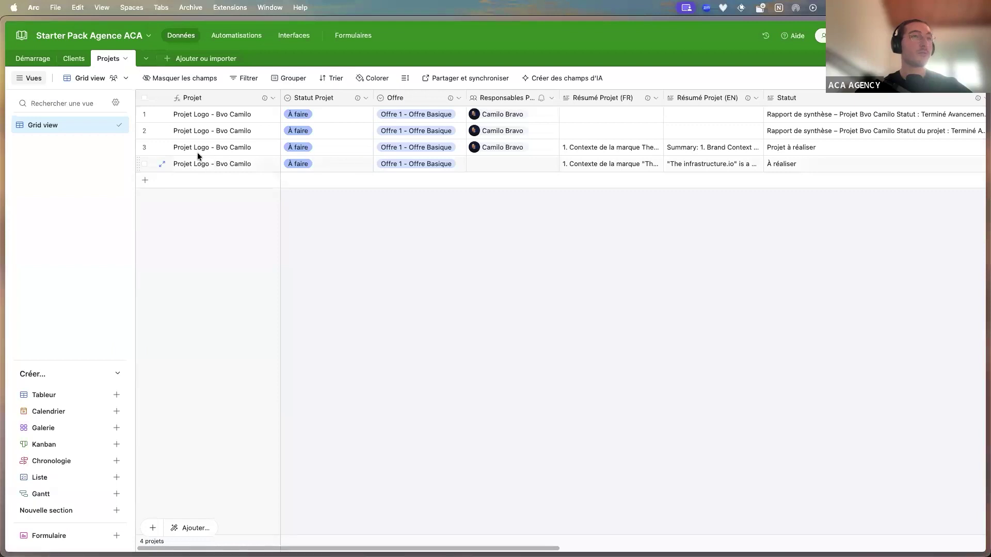
# Delete the three old test project rows from the Projets table
pyautogui.click(145, 148)
pyautogui.click(145, 130)
pyautogui.click(145, 114)
pyautogui.rightClick(147, 114)
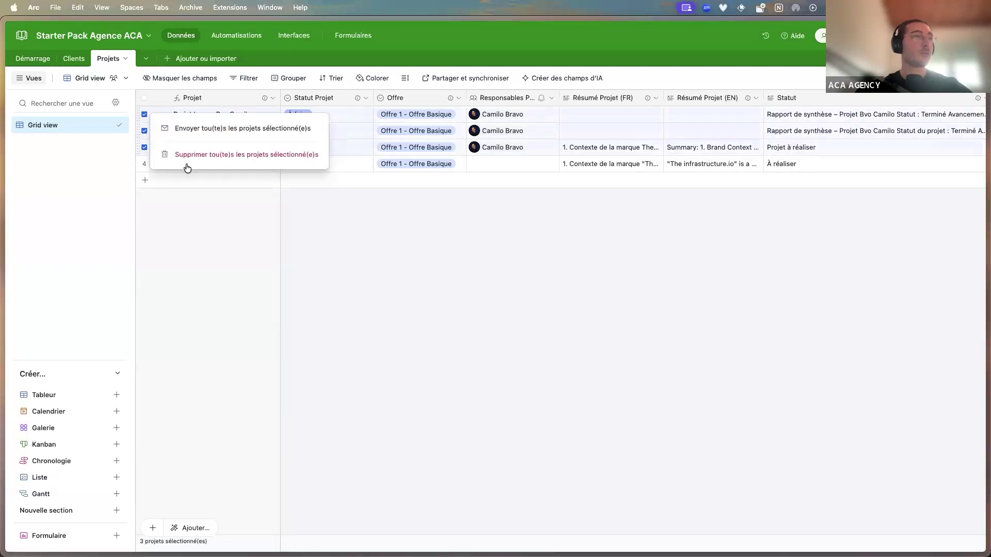
pyautogui.click(236, 156)
# Assign the team member as Responsable of the remaining logo project
pyautogui.click(475, 114)
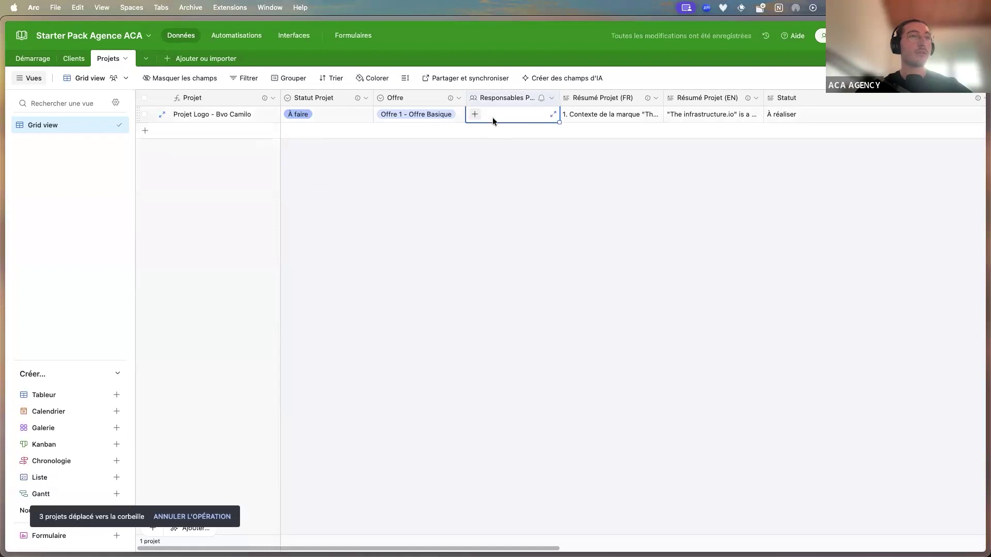
pyautogui.click(475, 114)
pyautogui.click(499, 178)
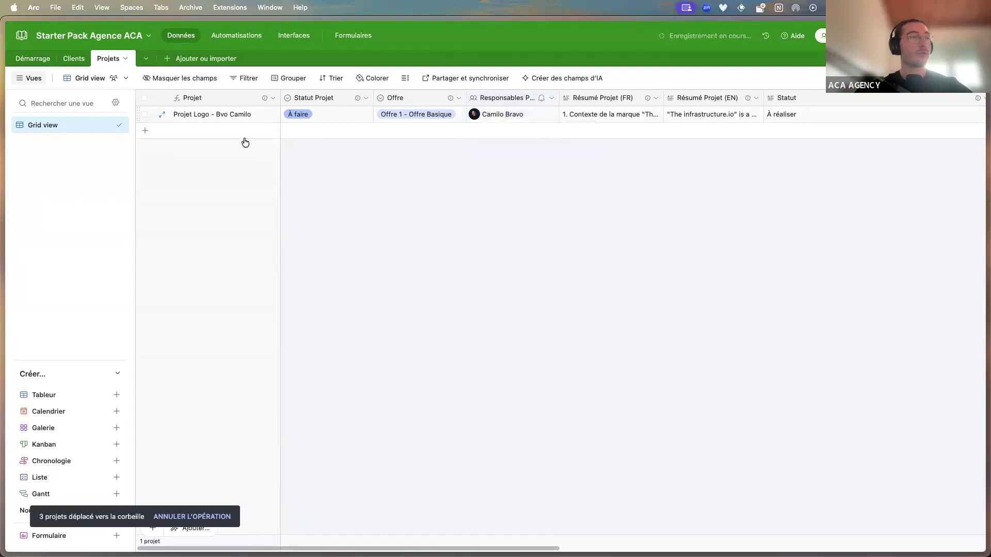
# Expand and read the French project summary, highlighting the brand description and slogan passage
pyautogui.click(644, 110)
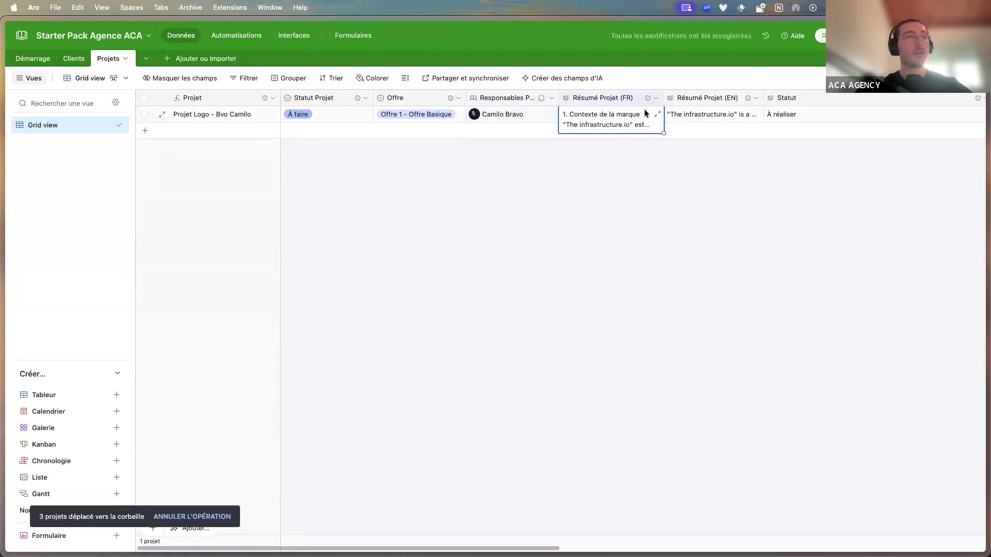
pyautogui.click(656, 114)
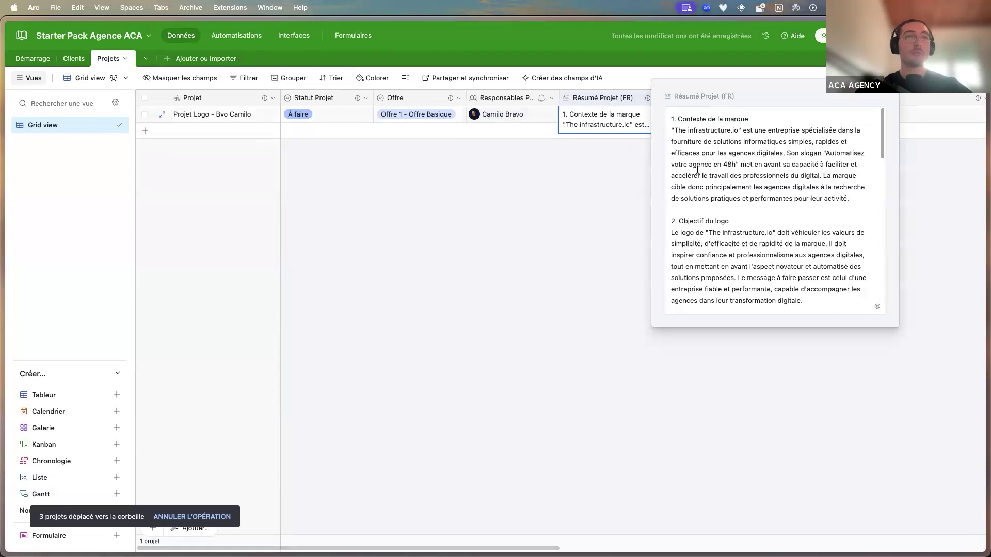
pyautogui.moveTo(710, 130); pyautogui.dragTo(838, 149)
pyautogui.click(741, 151)
pyautogui.moveTo(710, 153); pyautogui.dragTo(758, 164)
pyautogui.scroll(-1, 713, 180)
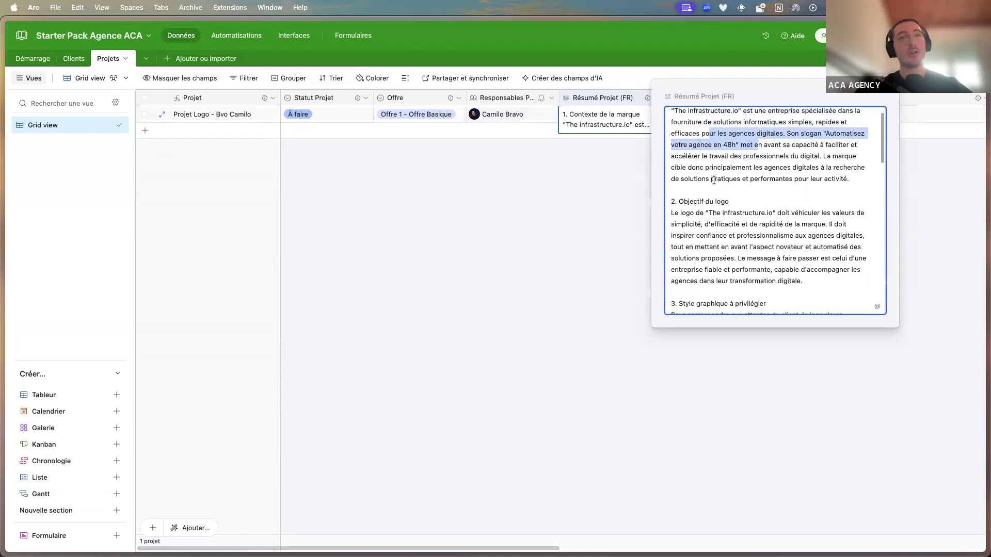
pyautogui.click(600, 189)
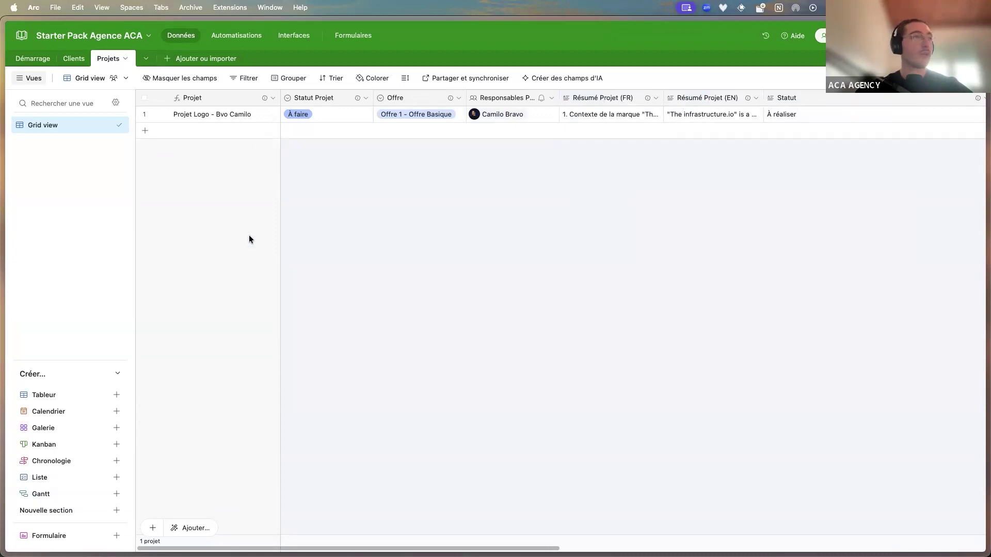
pyautogui.click(623, 114)
pyautogui.click(657, 115)
pyautogui.scroll(-10, 736, 186)
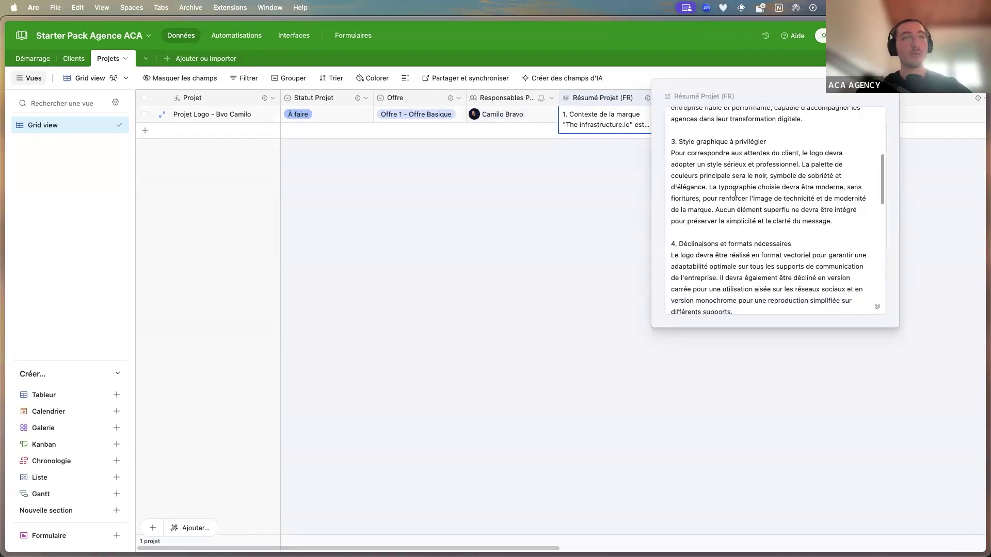
pyautogui.click(552, 200)
# Expand and read through the English project summary
pyautogui.click(694, 116)
pyautogui.click(757, 114)
pyautogui.scroll(-10, 546, 218)
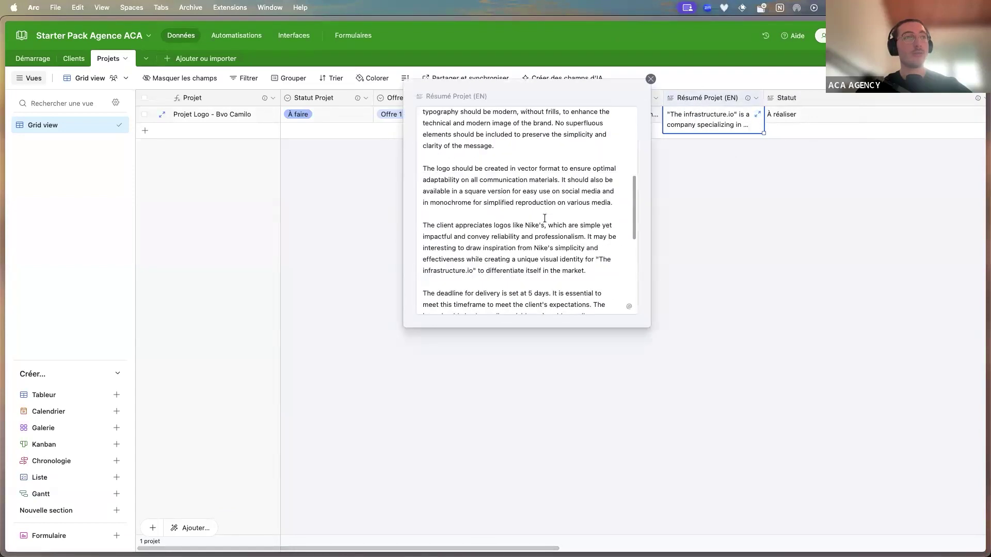
pyautogui.click(705, 216)
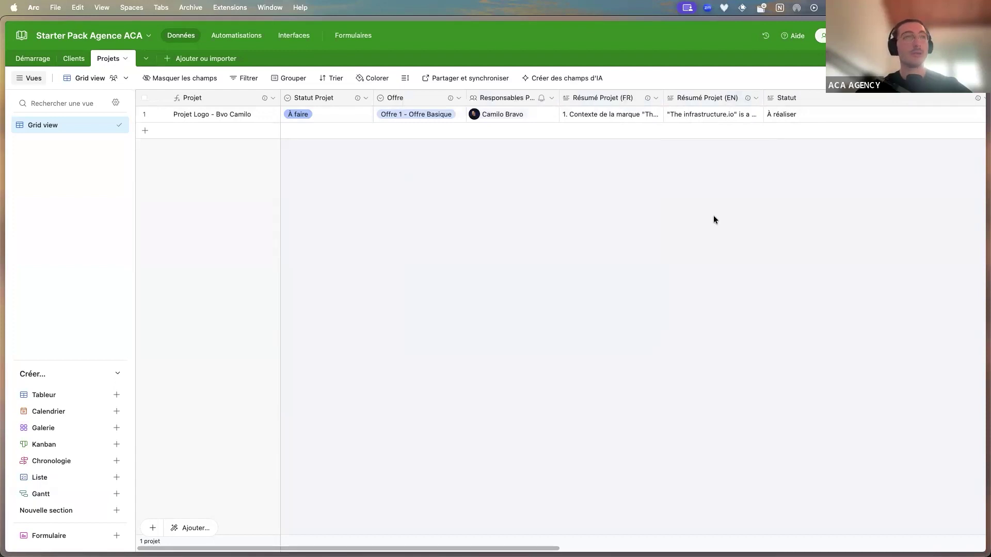
pyautogui.hscroll(2, 713, 220)
pyautogui.click(693, 114)
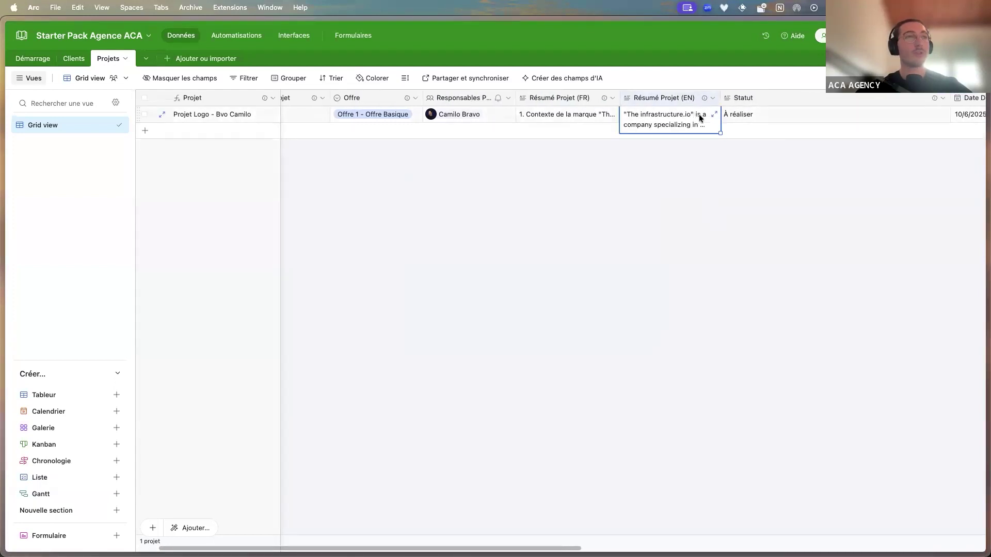
# In the Clients table, delete the two duplicate client rows 1 and 2
pyautogui.click(75, 59)
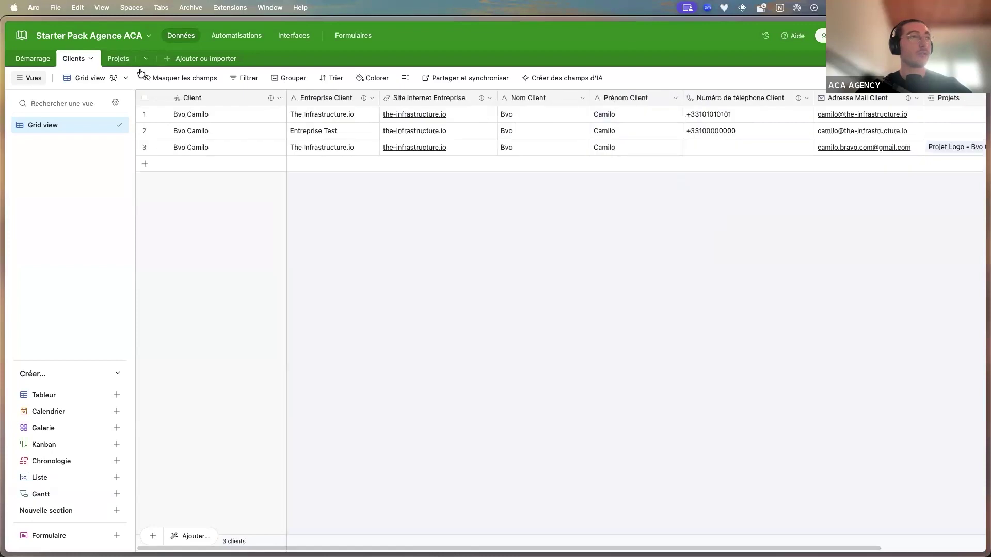
pyautogui.click(144, 131)
pyautogui.click(145, 114)
pyautogui.rightClick(146, 120)
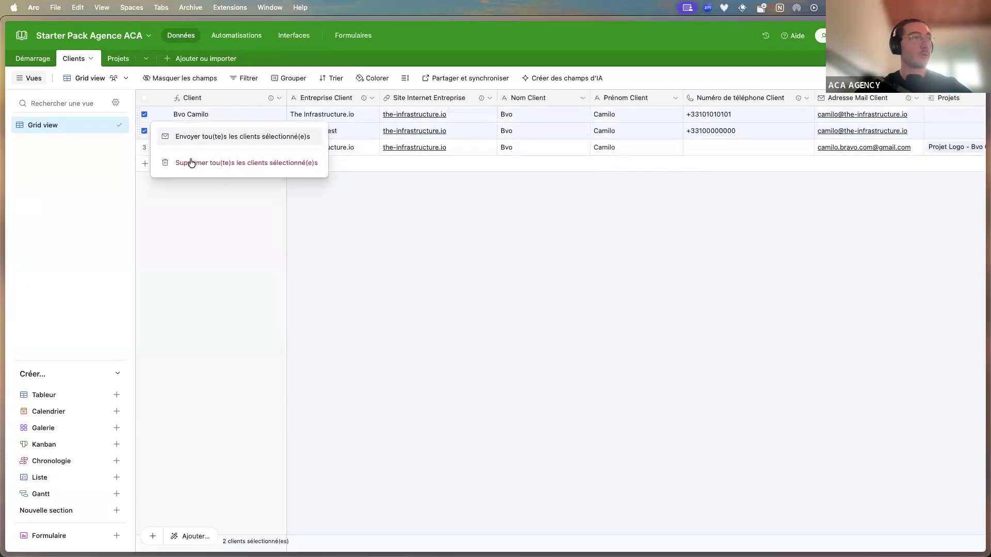
pyautogui.click(216, 164)
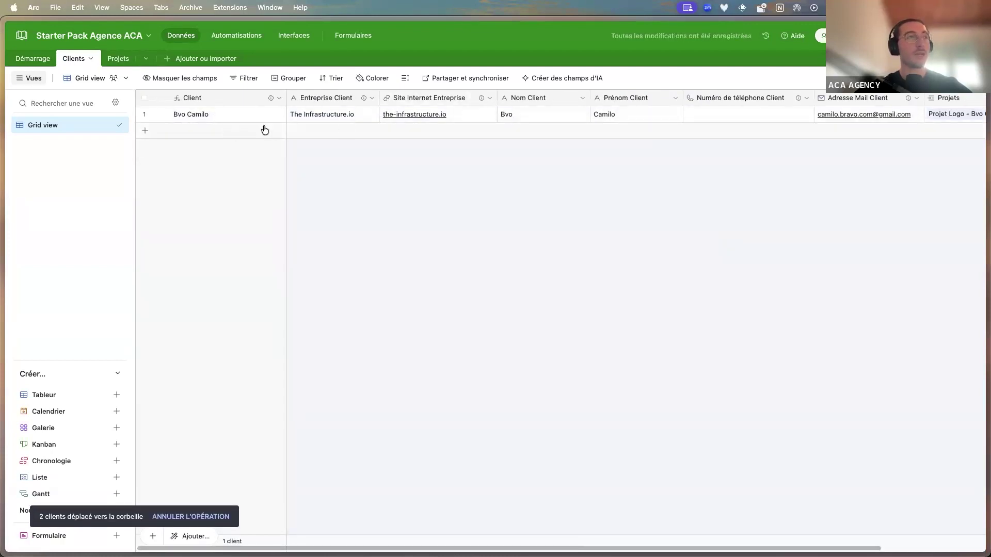
# Scroll across the remaining client record, then go back to the Projets table
pyautogui.hscroll(5, 383, 114)
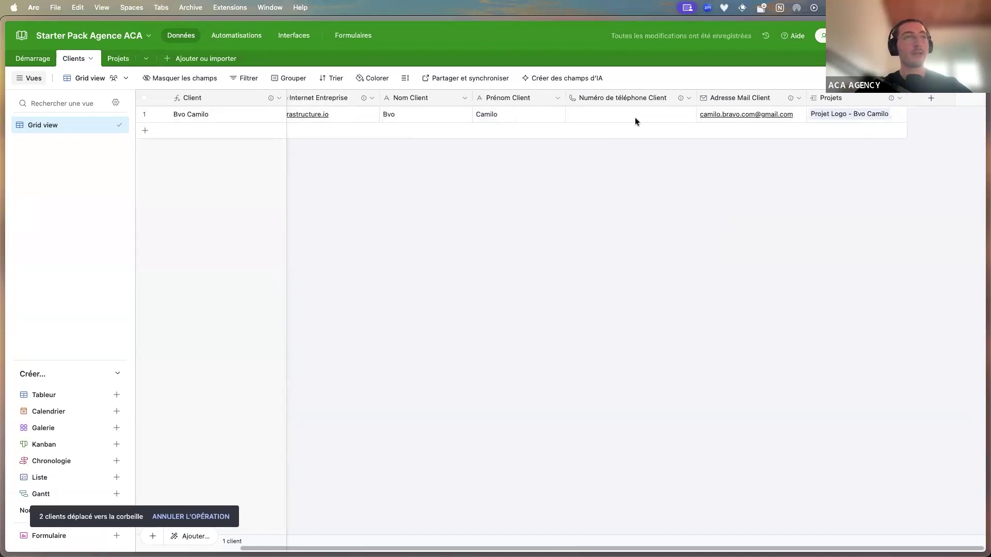
pyautogui.hscroll(-5, 512, 121)
pyautogui.hscroll(5, 510, 122)
pyautogui.hscroll(-5, 759, 238)
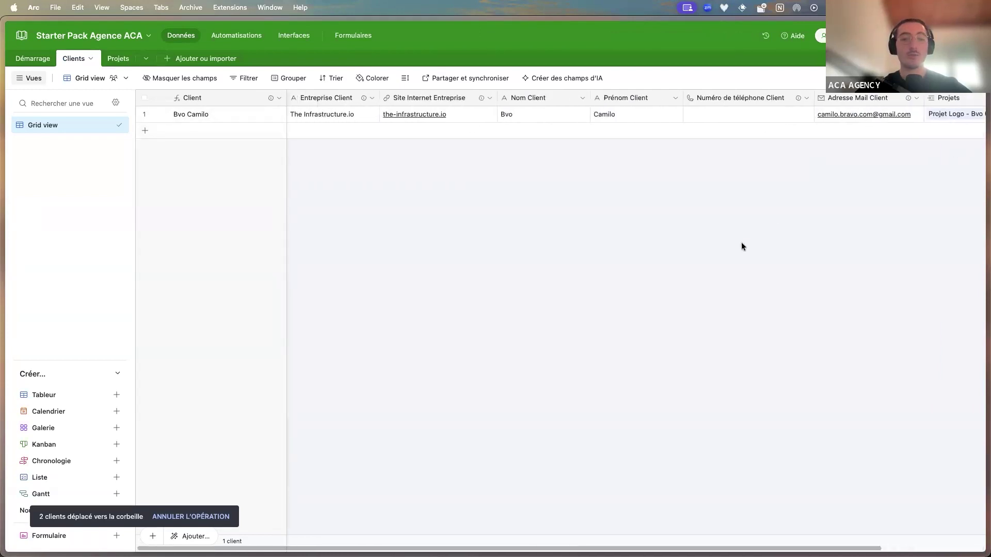
pyautogui.click(118, 59)
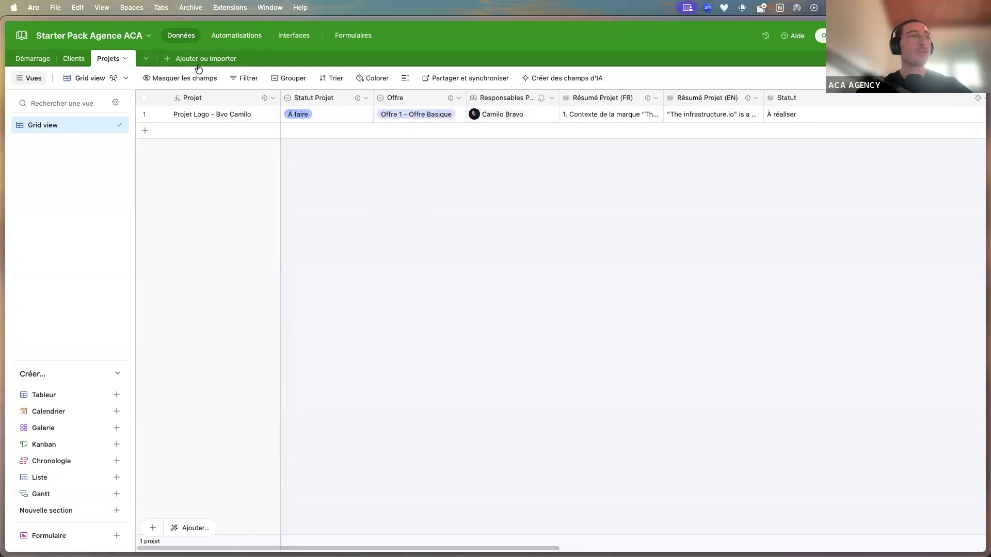
# Open Interfaces > Espace Entreprise > Tracking Projets and the logo project's detail page
pyautogui.click(294, 37)
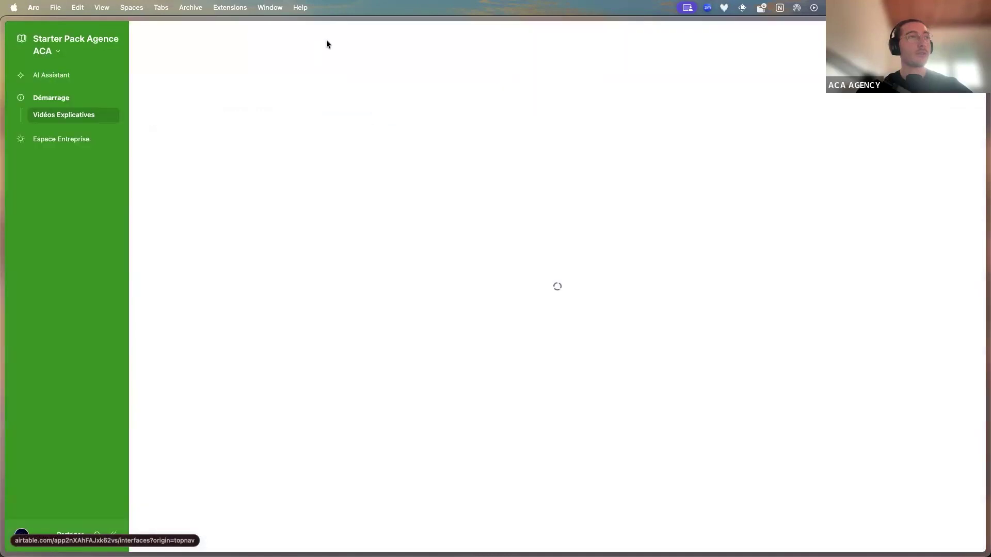
pyautogui.click(82, 142)
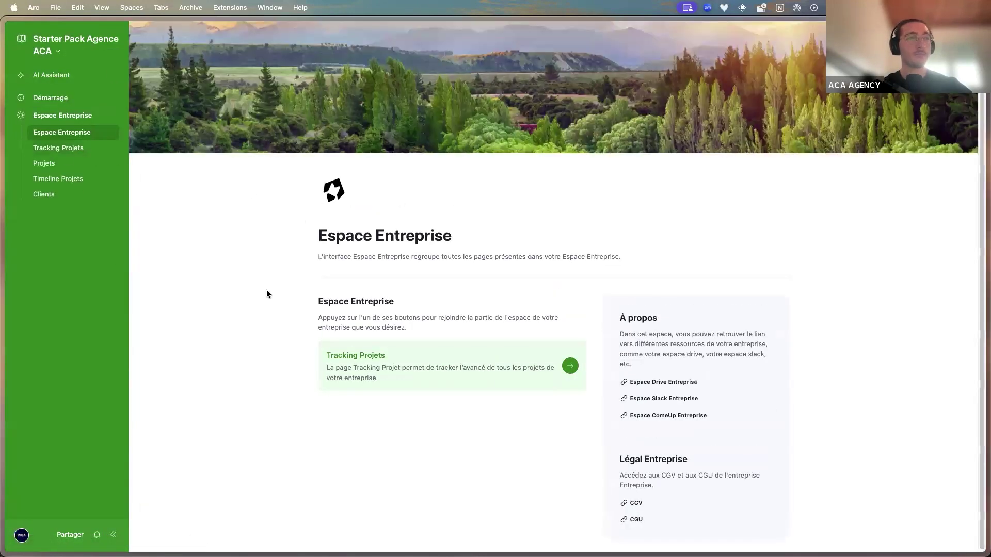
pyautogui.click(70, 149)
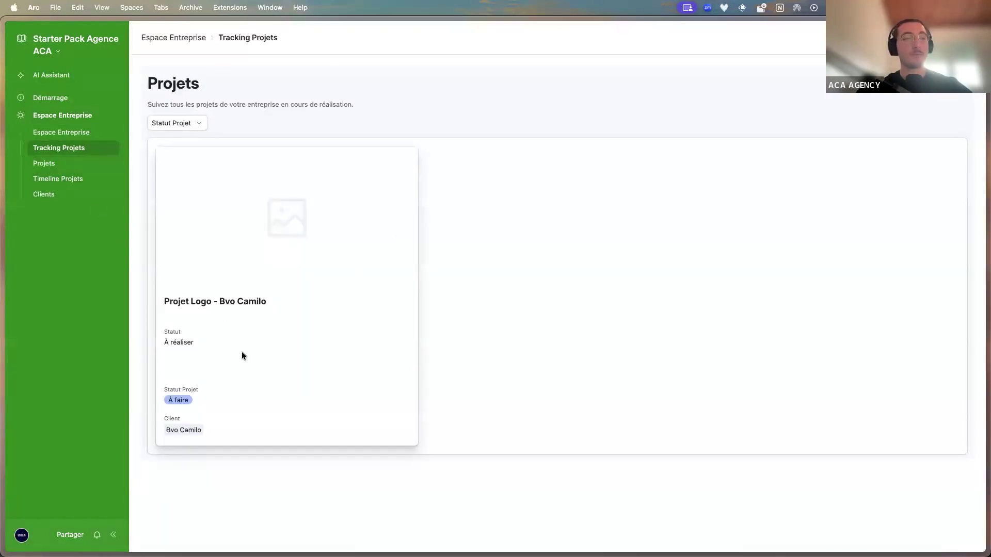
pyautogui.click(241, 355)
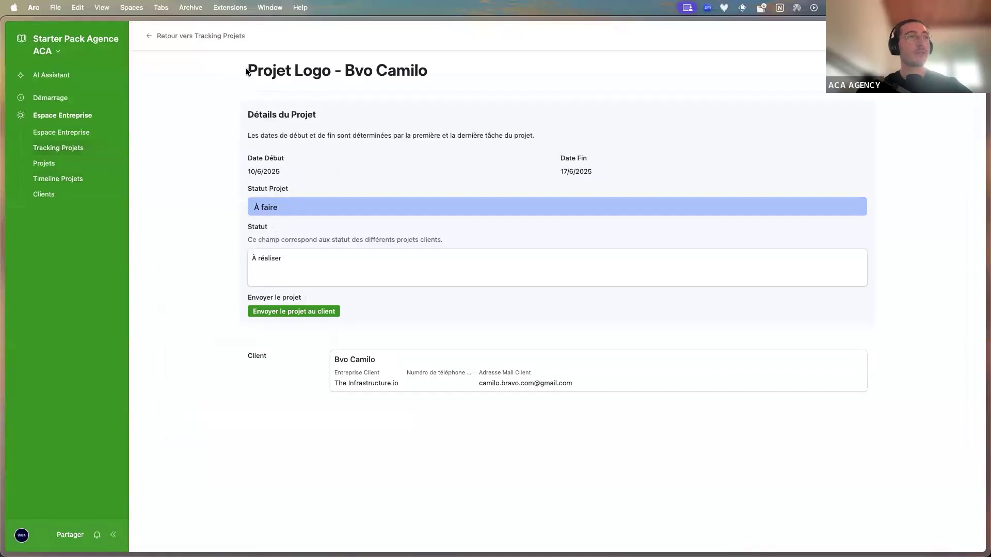
# Highlight the project title, date note, and dates 10/6/2025 to 17/6/2025
pyautogui.moveTo(245, 67); pyautogui.dragTo(430, 70)
pyautogui.doubleClick(263, 115)
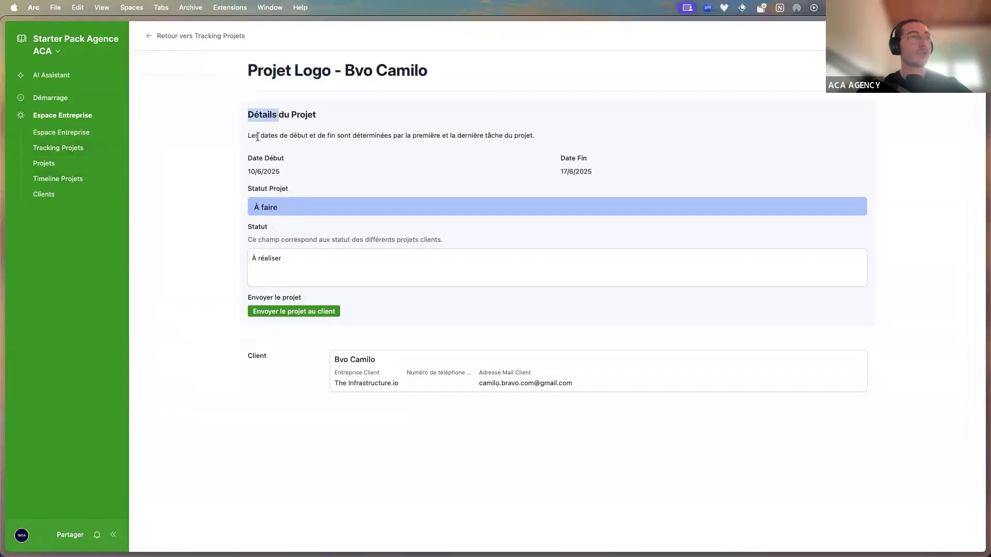
pyautogui.moveTo(262, 136); pyautogui.dragTo(537, 146)
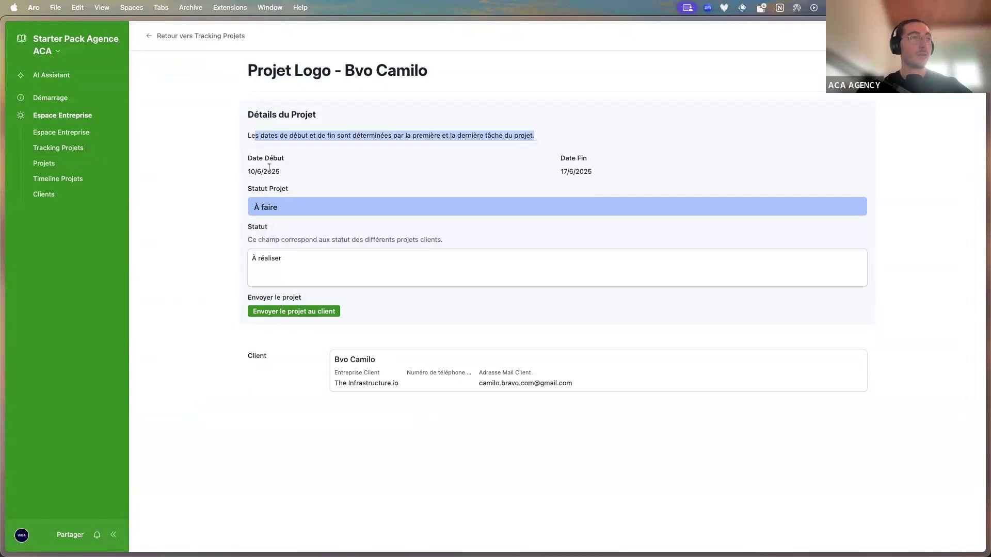
pyautogui.moveTo(253, 158); pyautogui.dragTo(282, 173)
pyautogui.moveTo(560, 158); pyautogui.dragTo(584, 172)
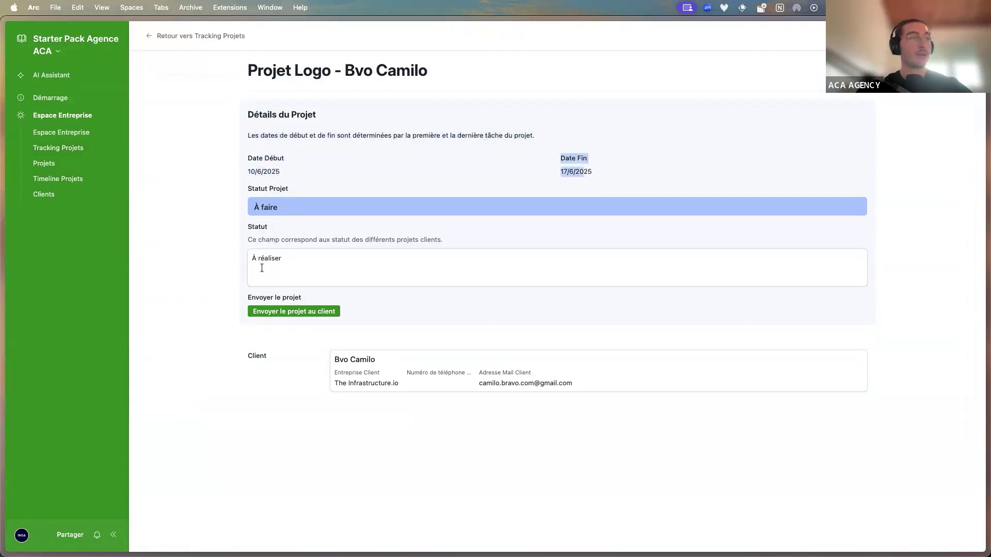
pyautogui.moveTo(2, 258)
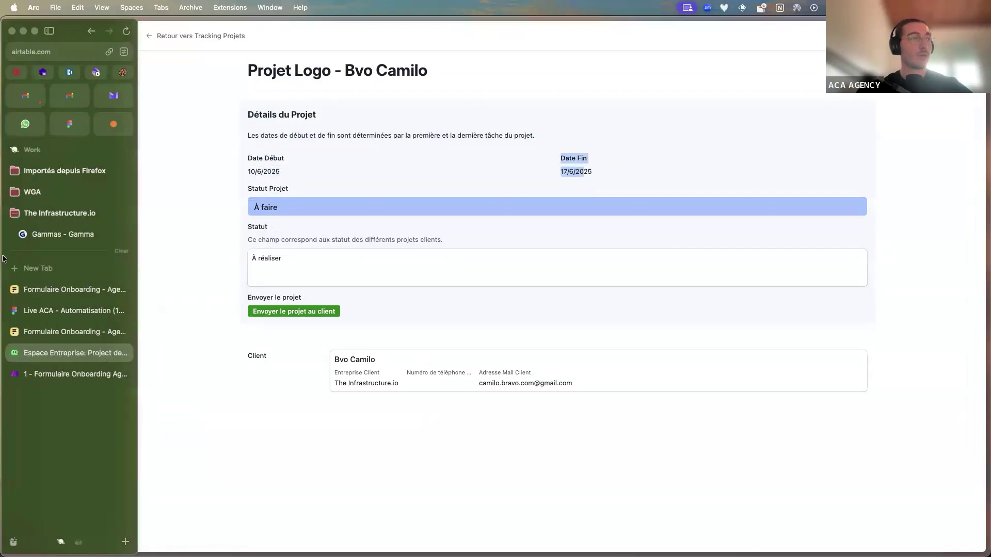
# Look over the Make scenario, glance at the Fillout onboarding form, and come back to Make
pyautogui.click(73, 369)
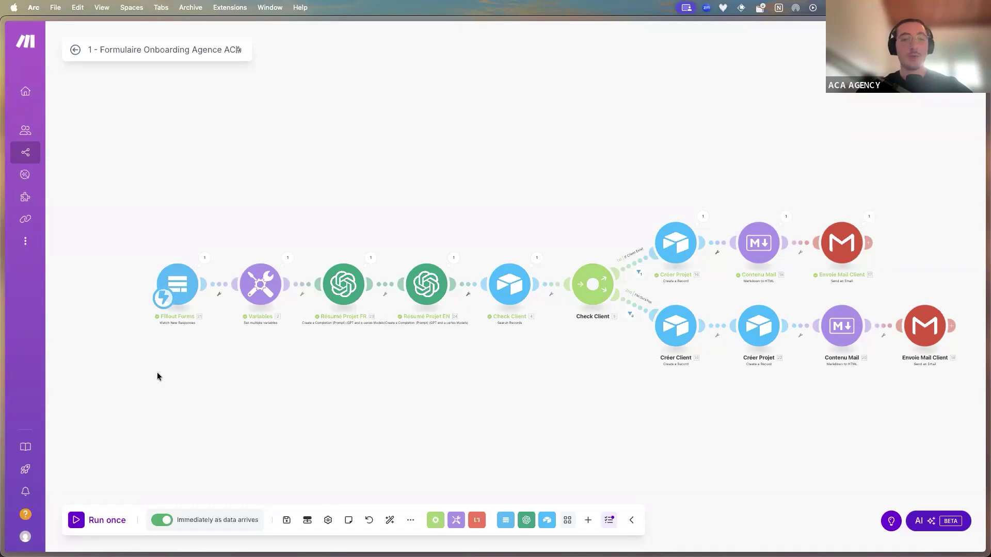
pyautogui.scroll(5, 153, 373)
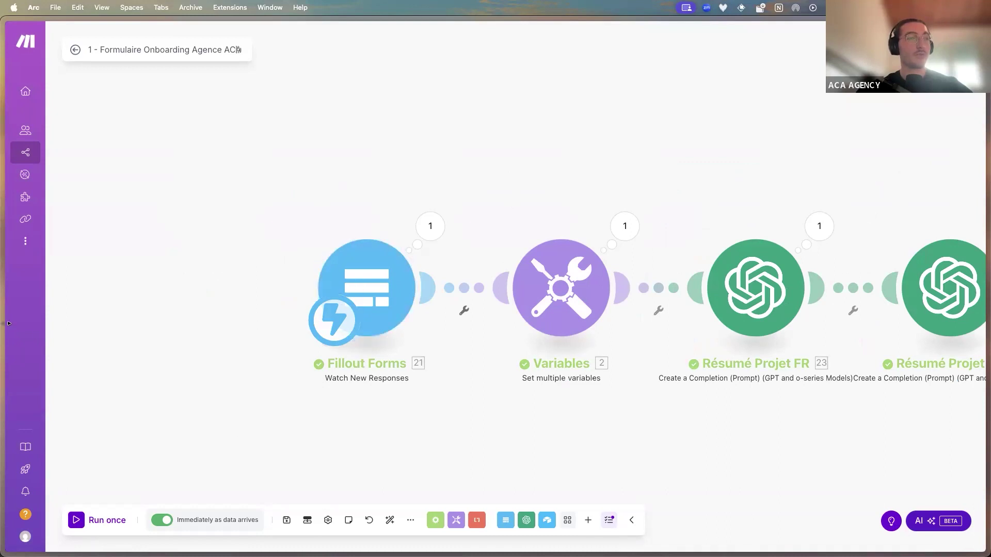
pyautogui.moveTo(2, 338)
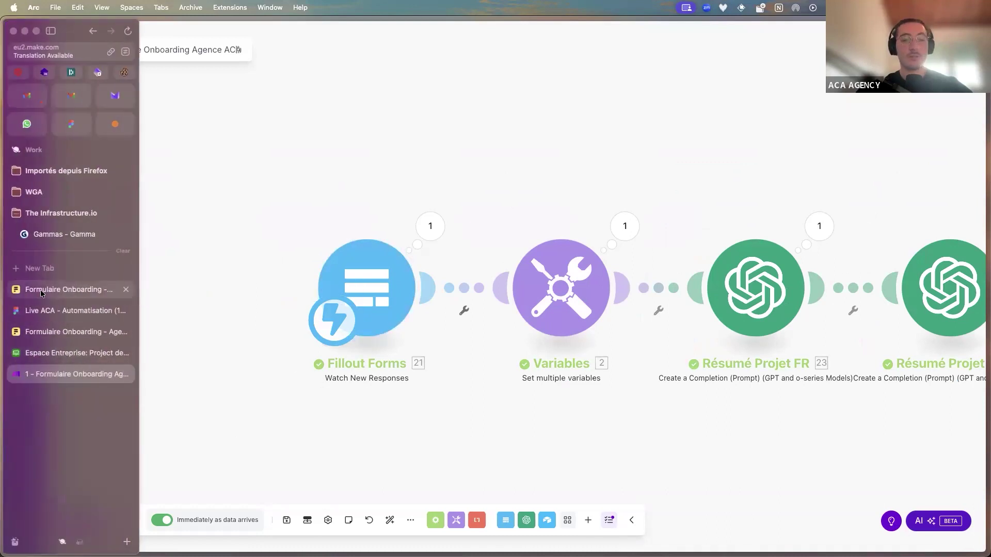
pyautogui.click(40, 290)
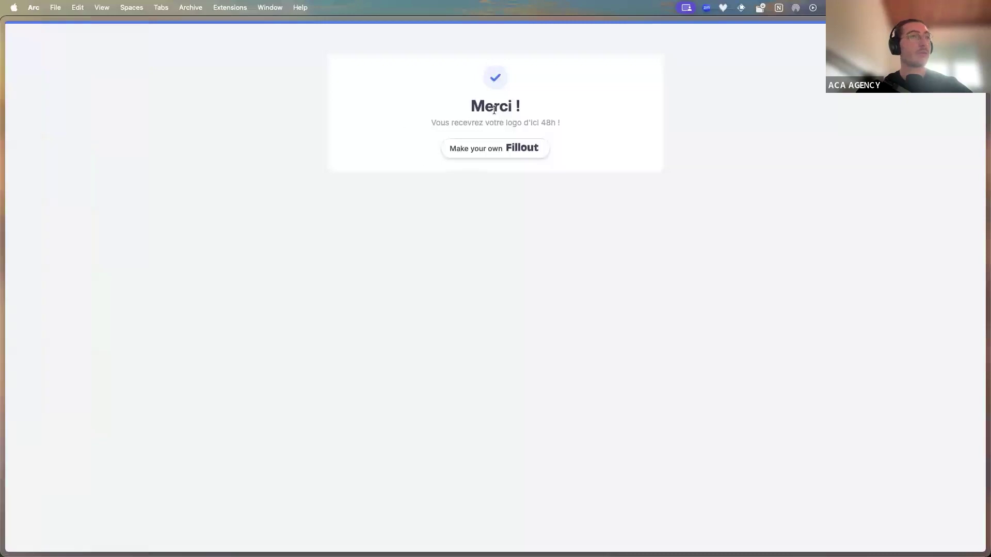
pyautogui.moveTo(9, 294)
pyautogui.click(57, 372)
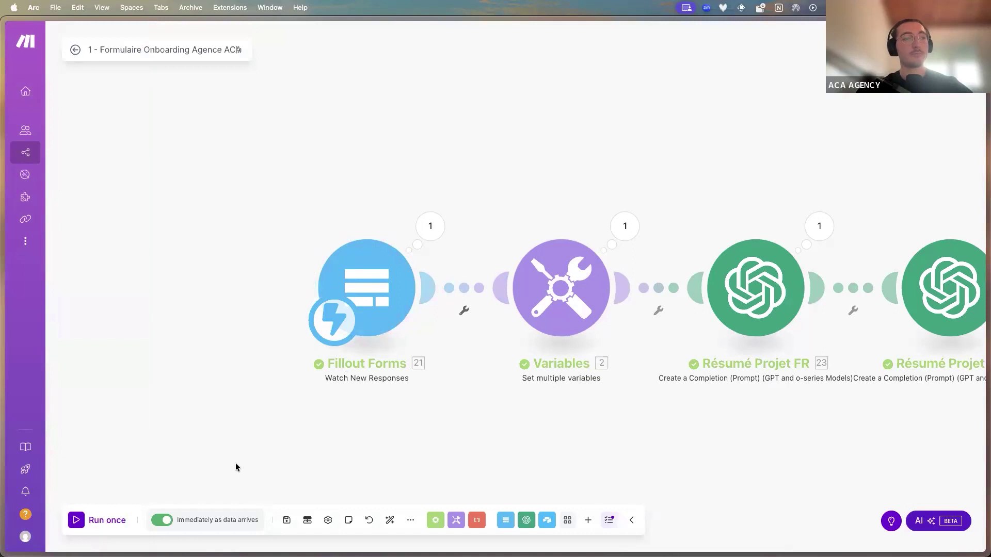
# Pan to reveal Résumé Projet EN and open the Variables module's settings
pyautogui.moveTo(316, 467); pyautogui.dragTo(216, 471)
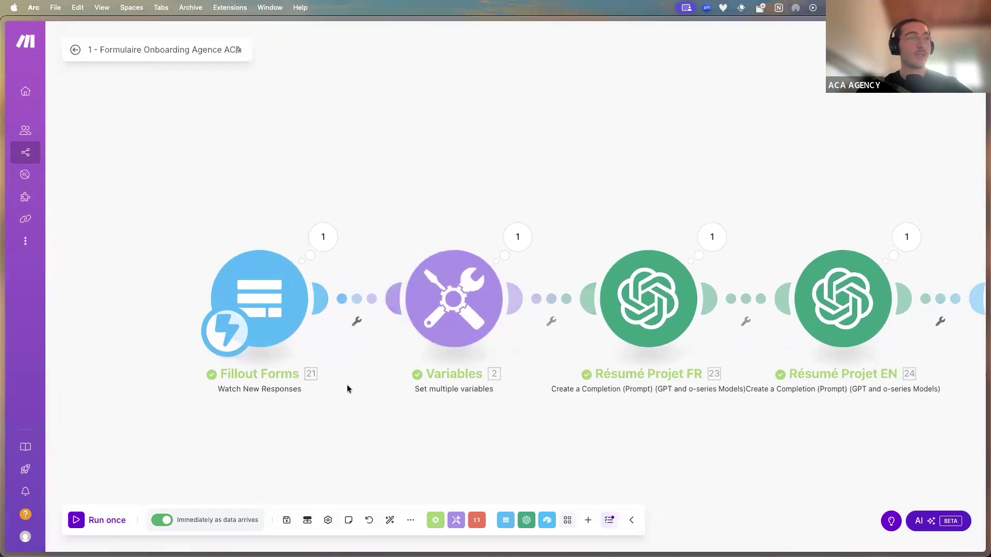
pyautogui.scroll(-3, 454, 346)
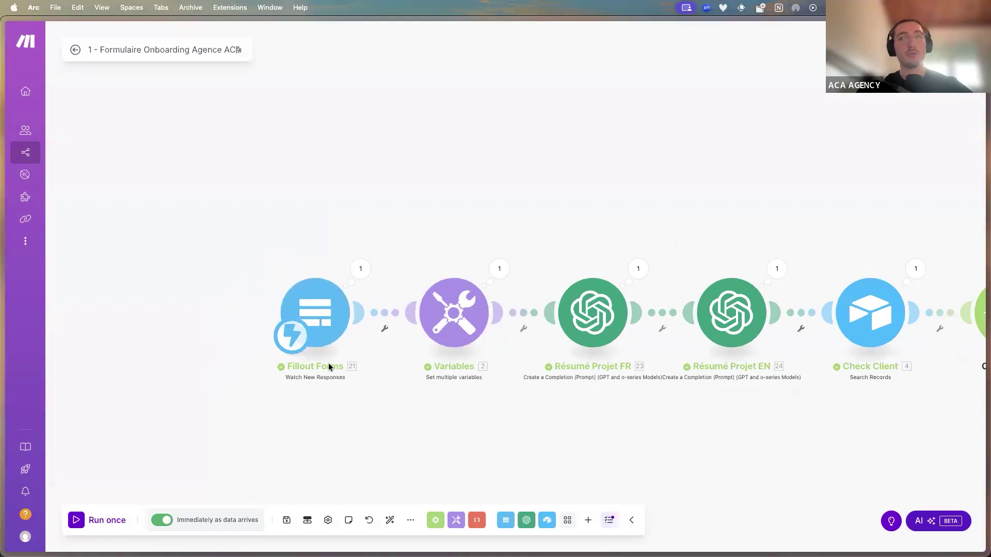
pyautogui.click(442, 321)
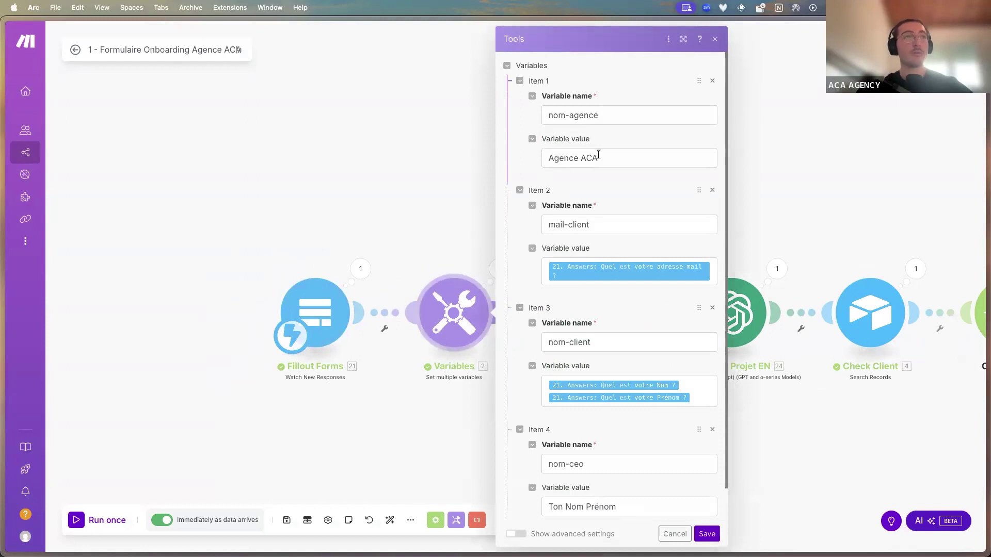
pyautogui.tripleClick(610, 116)
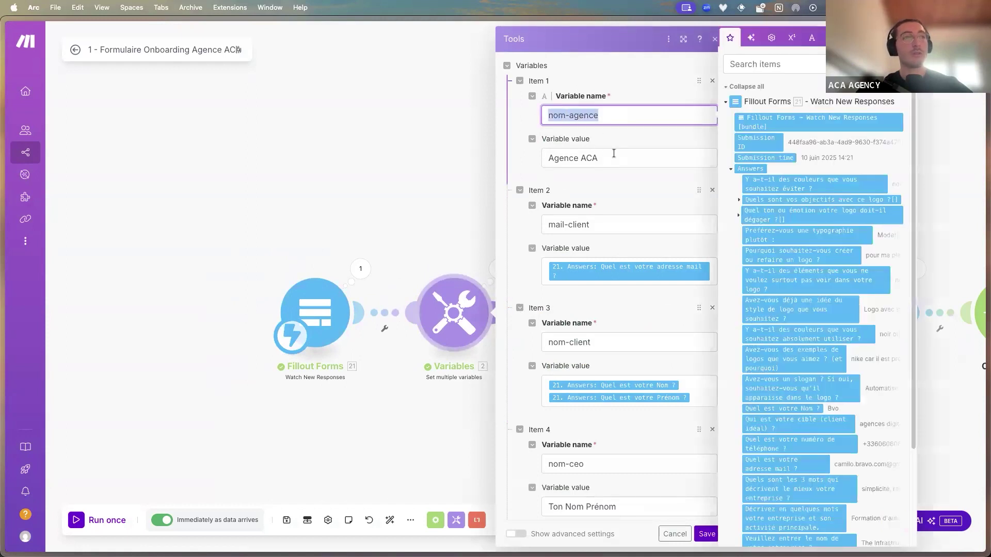
pyautogui.click(570, 162)
pyautogui.tripleClick(594, 158)
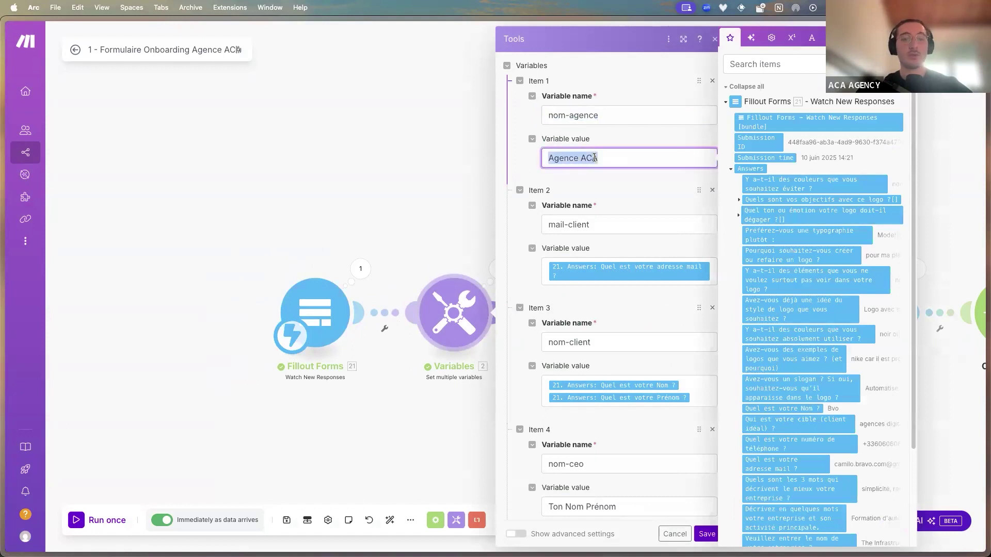
pyautogui.scroll(-1, 588, 187)
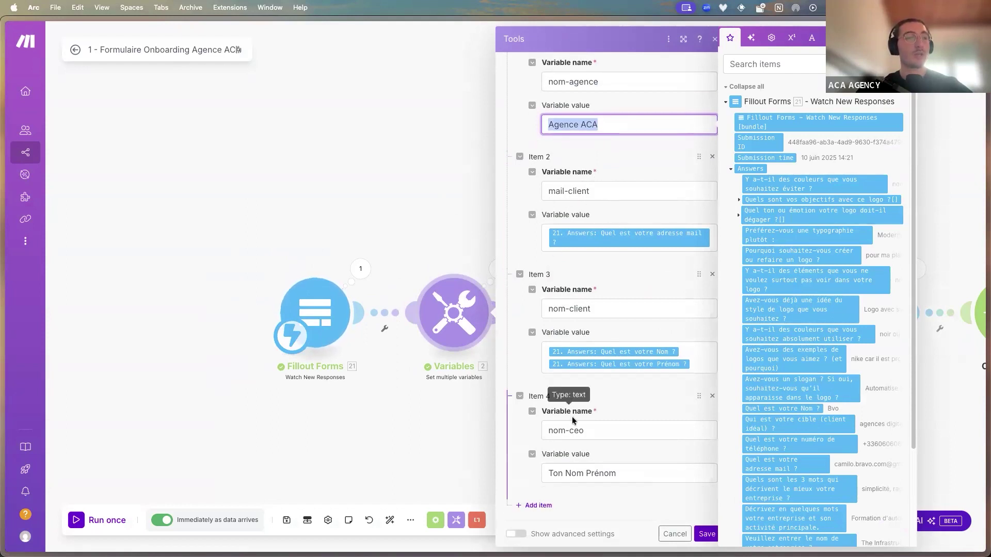
pyautogui.moveTo(619, 474); pyautogui.dragTo(538, 477)
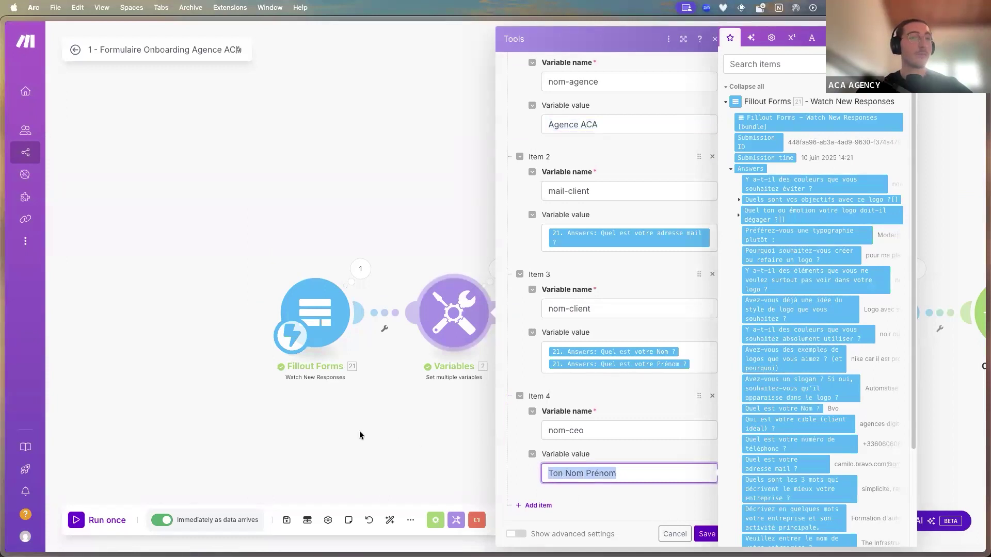
pyautogui.click(423, 428)
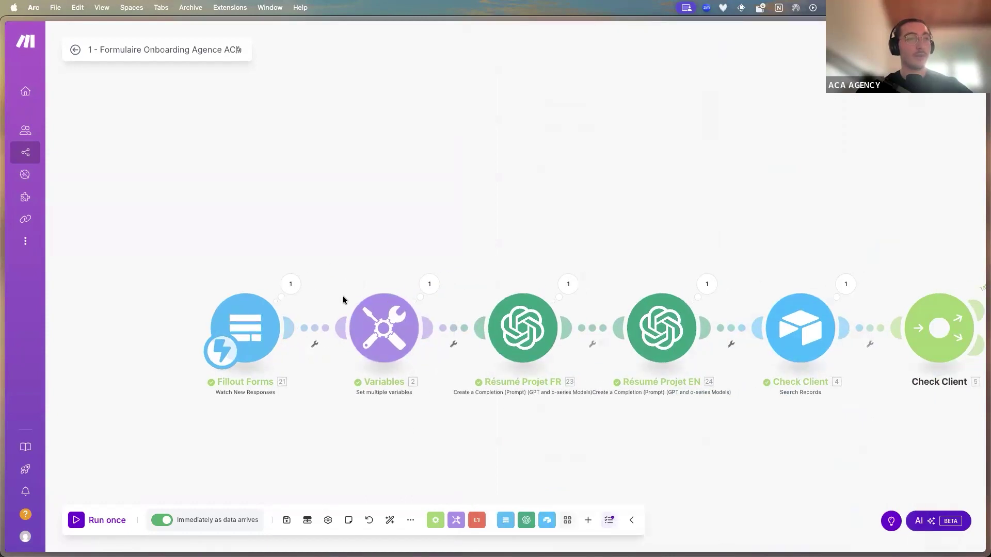
pyautogui.scroll(-5, 699, 411)
pyautogui.scroll(3, 655, 416)
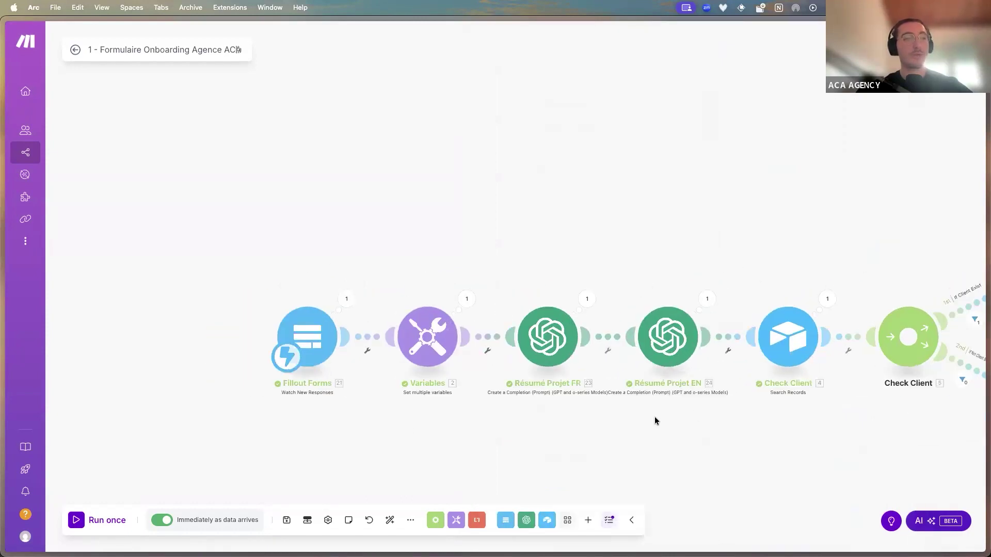
pyautogui.hscroll(2, 582, 416)
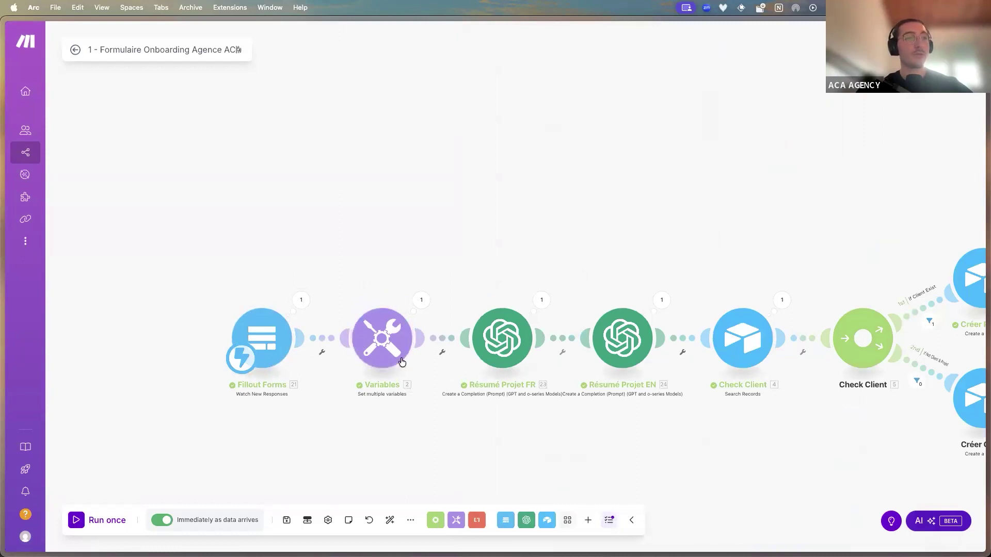
# Open the Résumé Projet FR module and read the opening sentence of its AI prompt
pyautogui.click(491, 346)
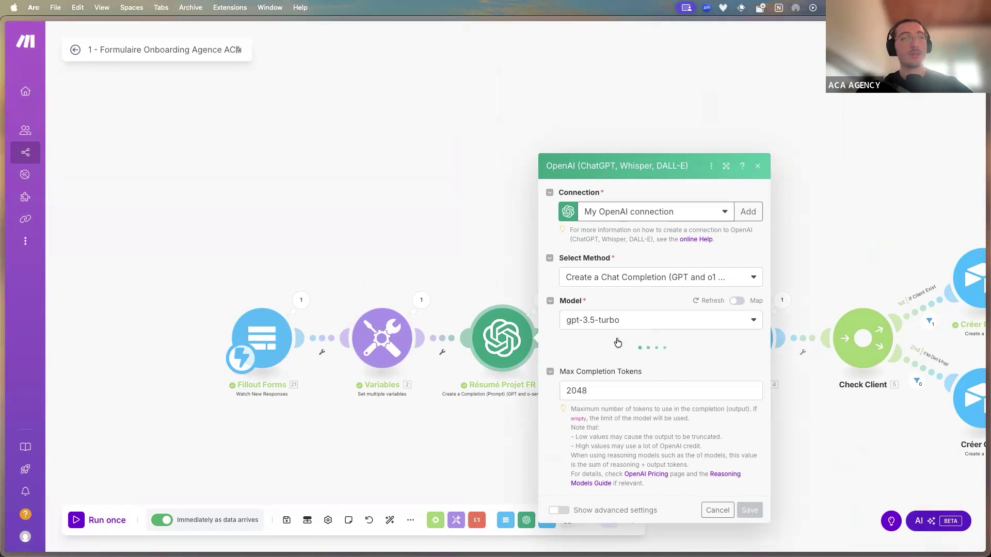
pyautogui.scroll(-2, 610, 346)
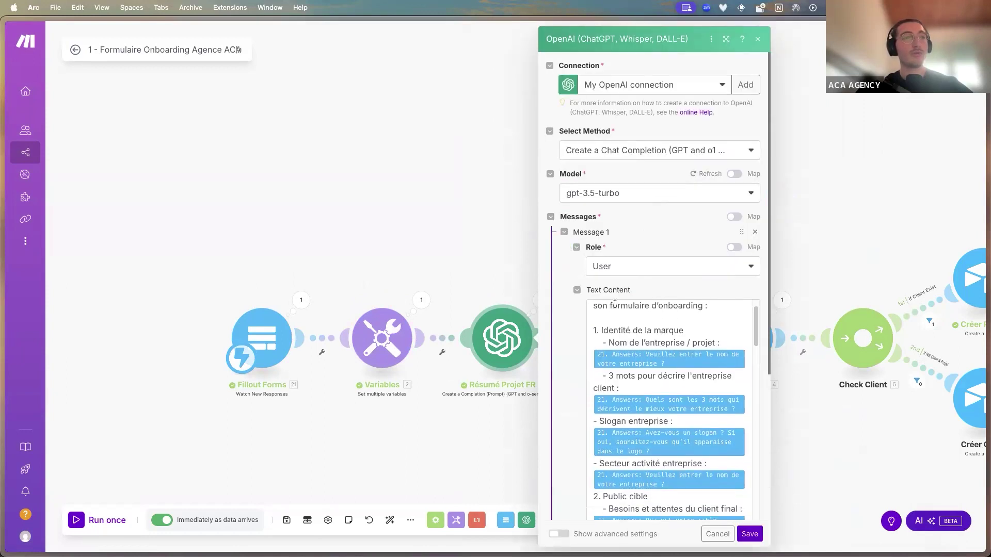
pyautogui.scroll(2, 666, 408)
pyautogui.scroll(-2, 803, 355)
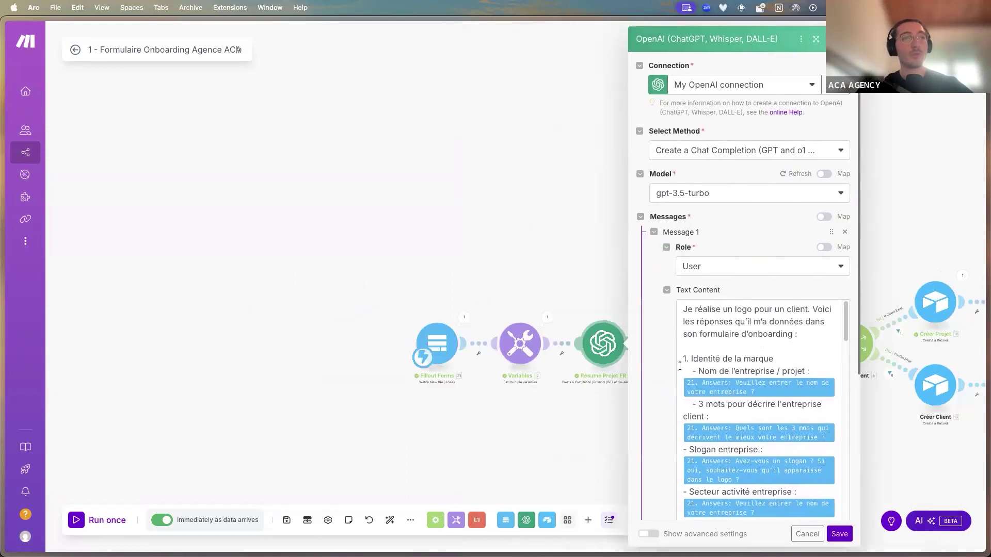
pyautogui.scroll(2, 584, 391)
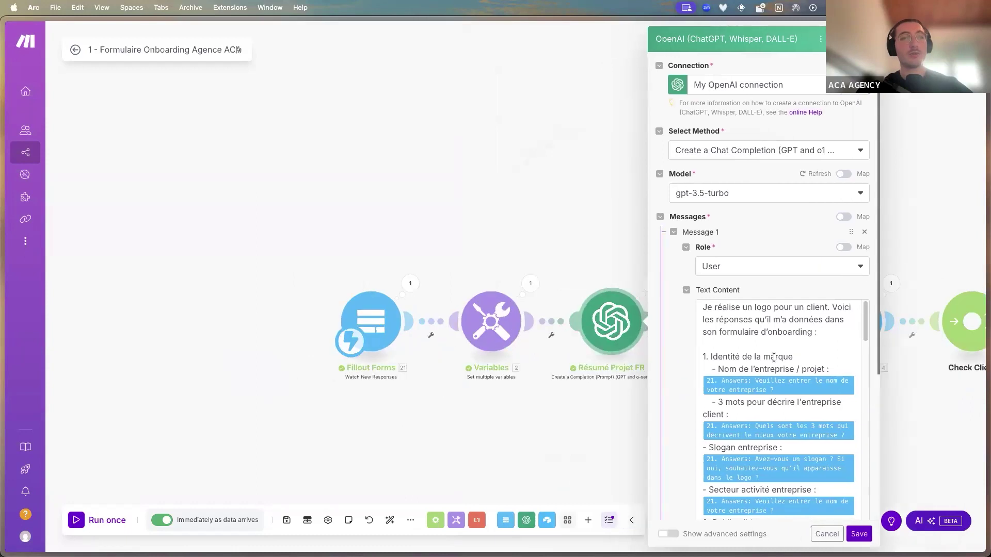
pyautogui.scroll(1, 718, 315)
pyautogui.moveTo(711, 311); pyautogui.dragTo(826, 329)
pyautogui.click(807, 356)
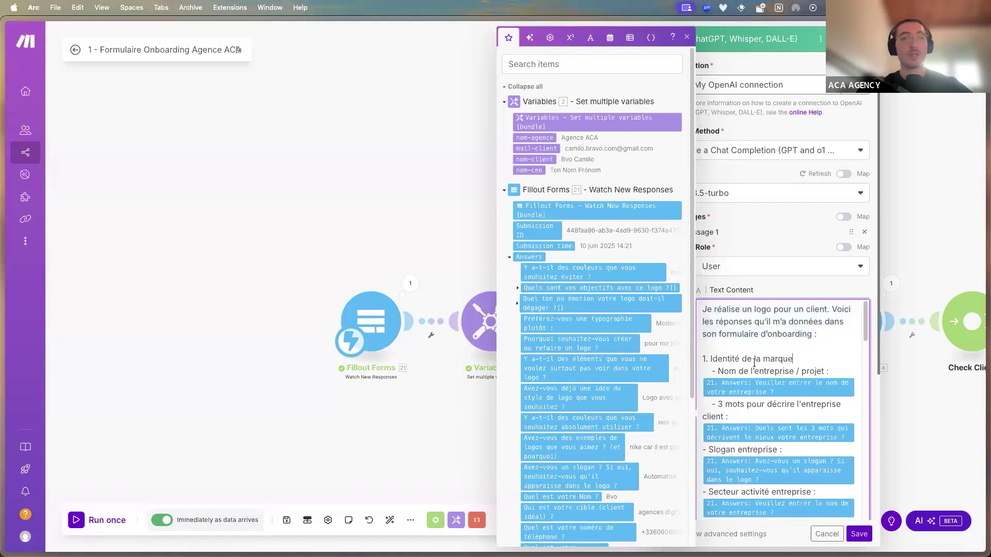
# Scroll through the rest of the Text Content prompt, then switch to Airtable
pyautogui.scroll(-1, 733, 357)
pyautogui.scroll(-10, 765, 360)
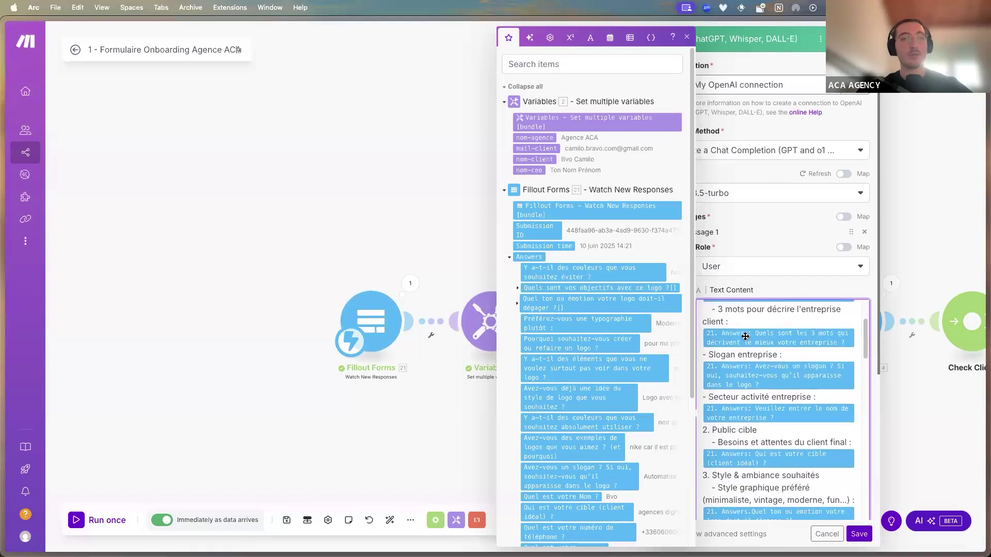
pyautogui.scroll(-8, 754, 360)
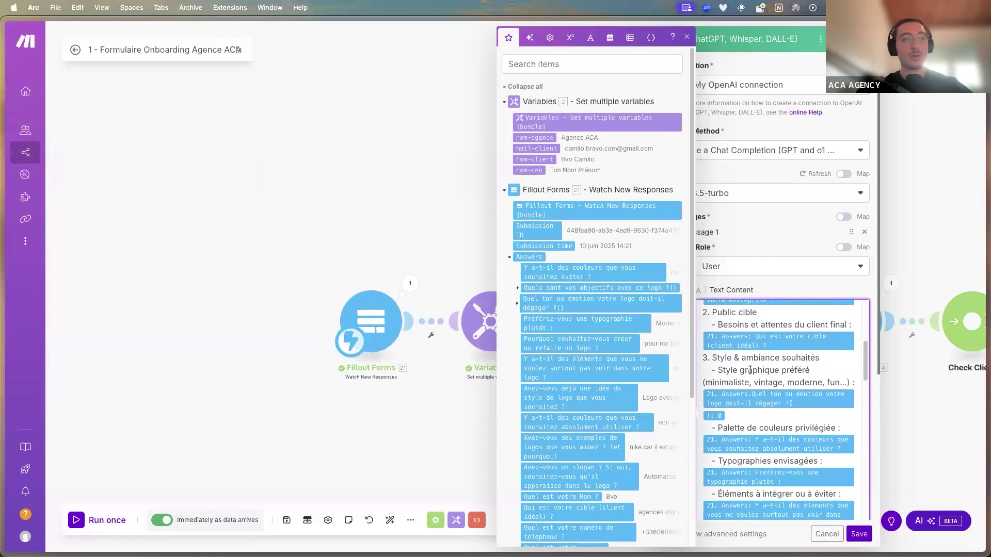
pyautogui.scroll(-12, 765, 376)
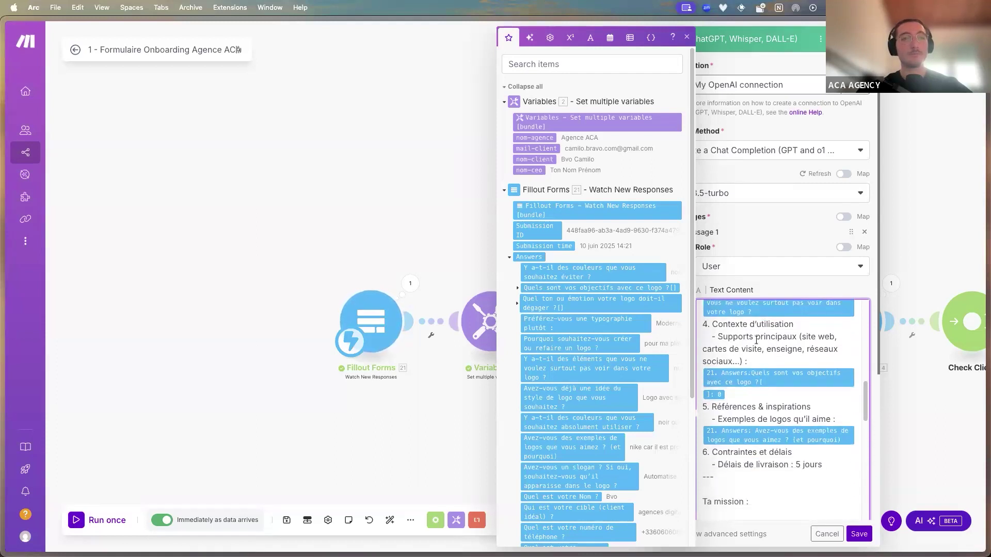
pyautogui.scroll(-5, 744, 375)
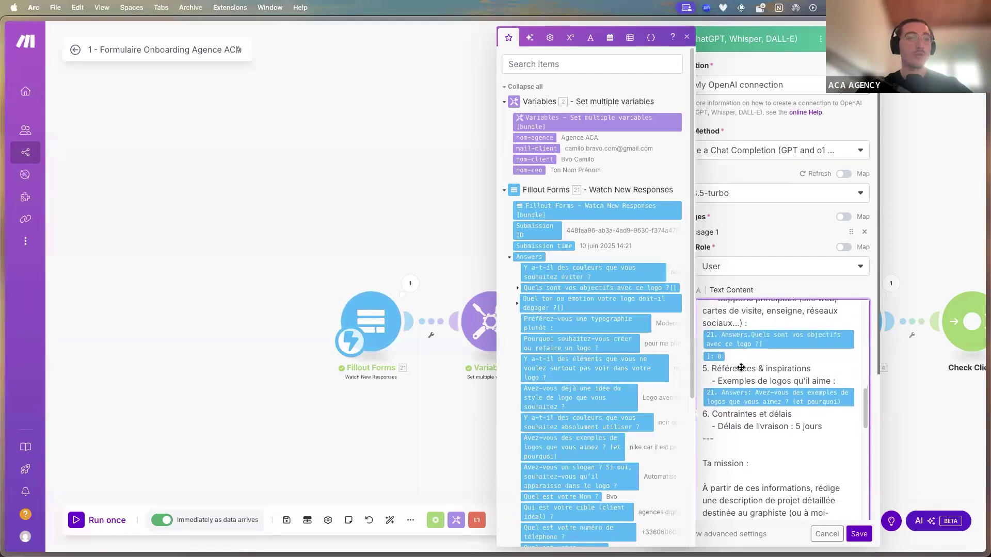
pyautogui.scroll(-4, 749, 422)
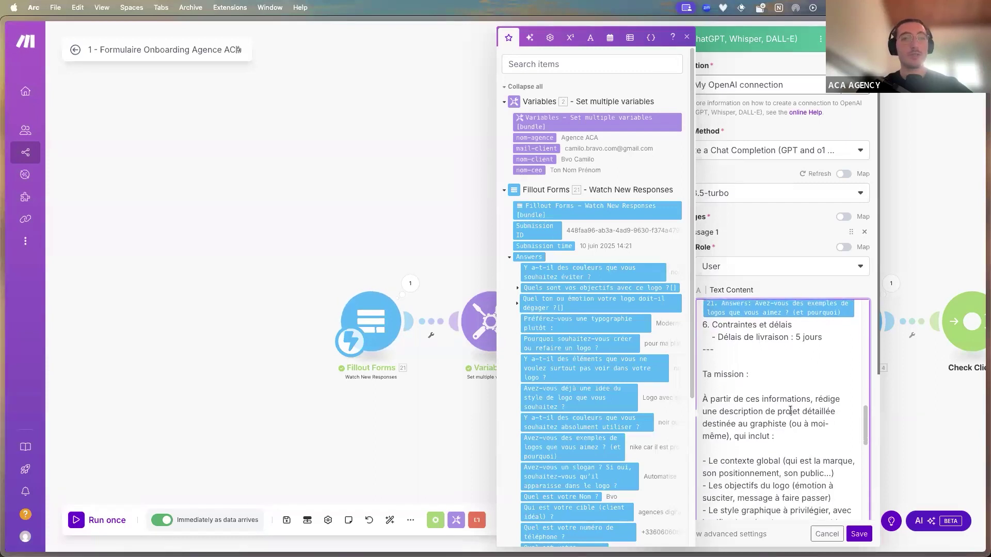
pyautogui.scroll(-4, 802, 417)
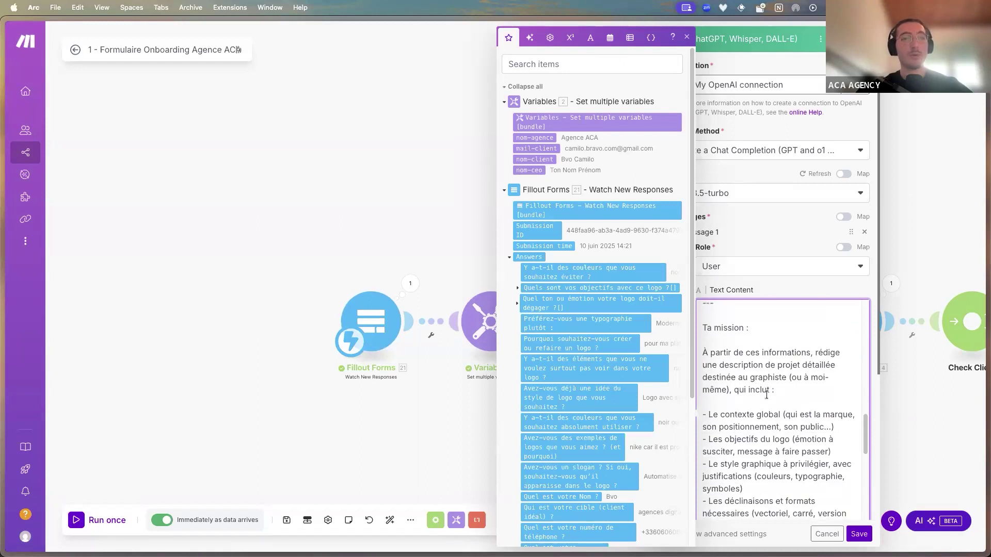
pyautogui.scroll(-9, 767, 395)
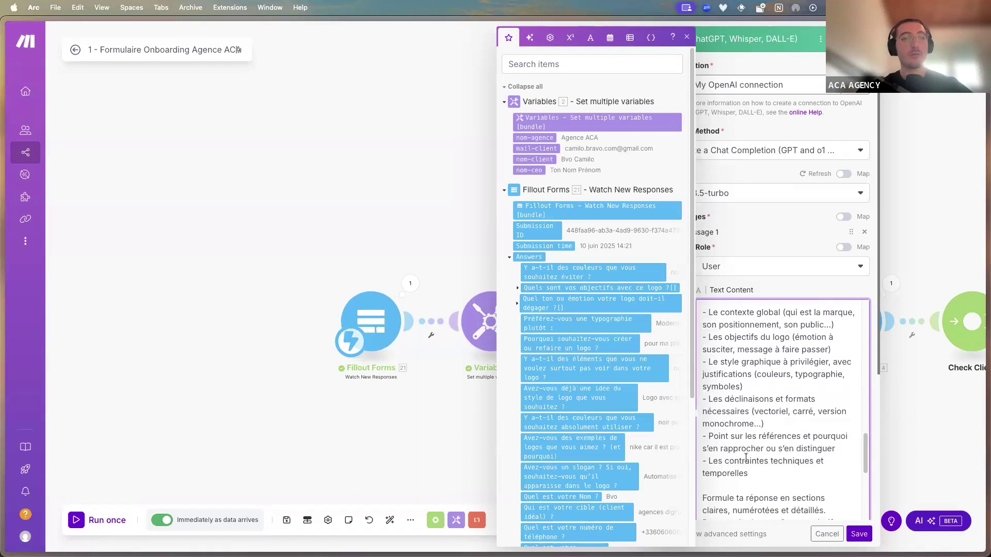
pyautogui.scroll(-2, 745, 458)
pyautogui.moveTo(2, 330)
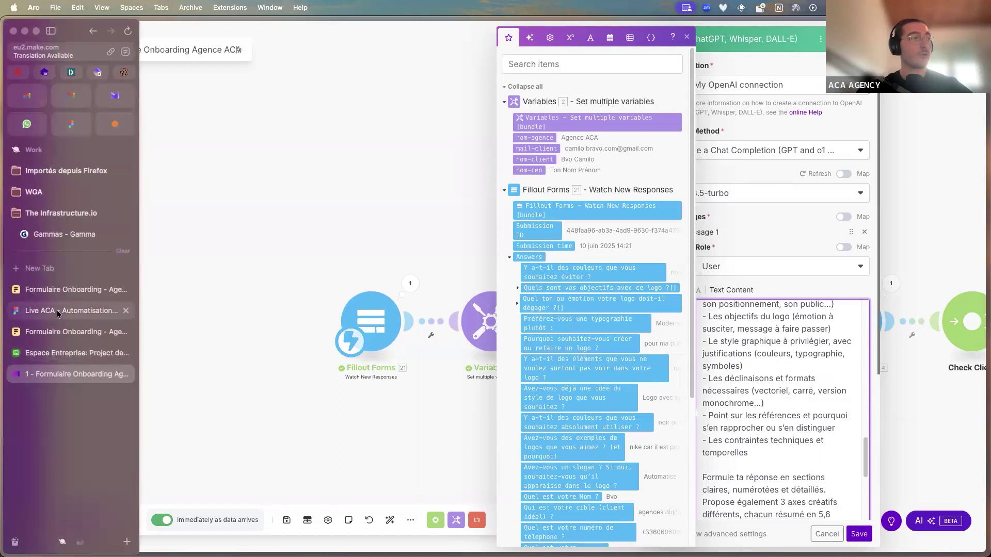
pyautogui.click(67, 356)
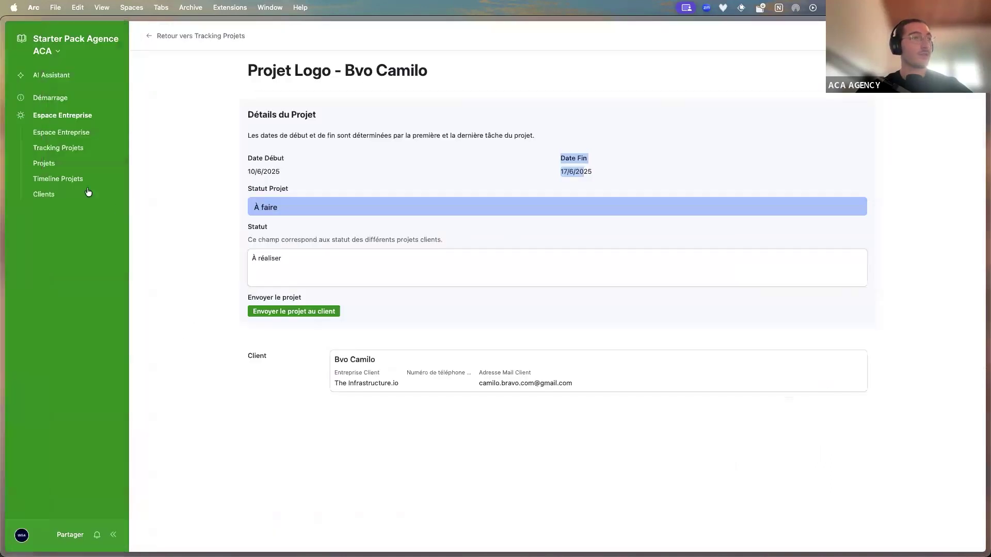
# Go to the Projets grid and expand the logo project's Résumé Projet (FR) to read it
pyautogui.click(55, 51)
pyautogui.hotkey('alt', '2')
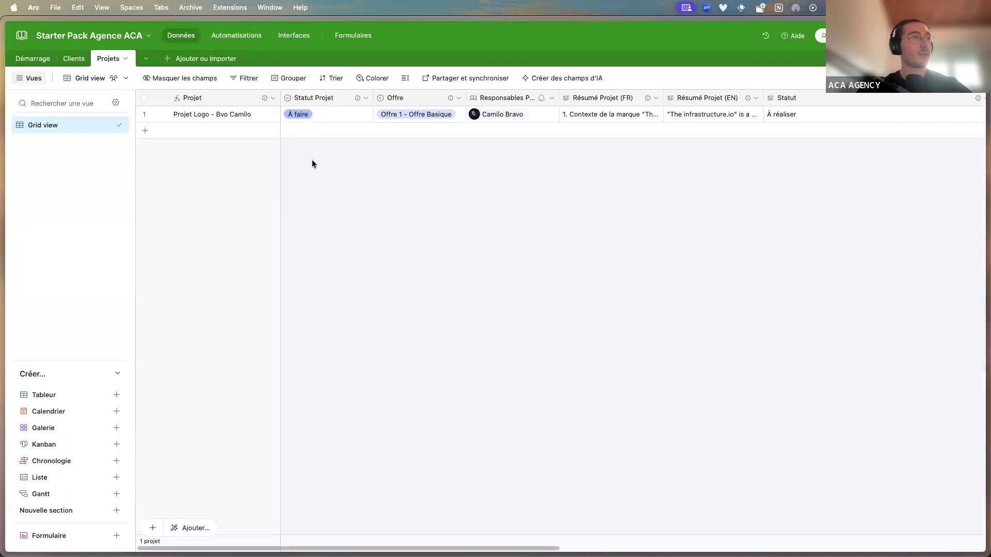
pyautogui.click(645, 116)
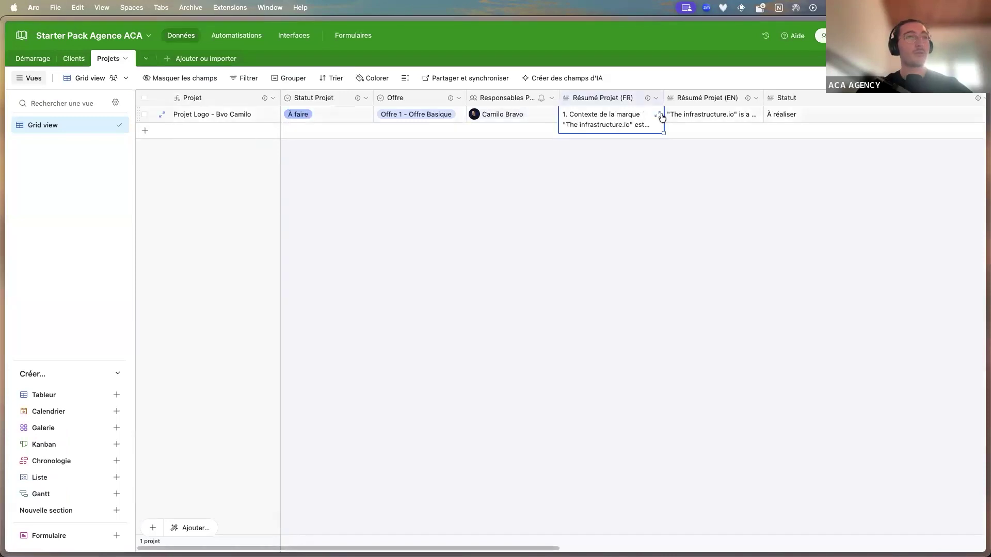
pyautogui.click(645, 118)
pyautogui.click(783, 314)
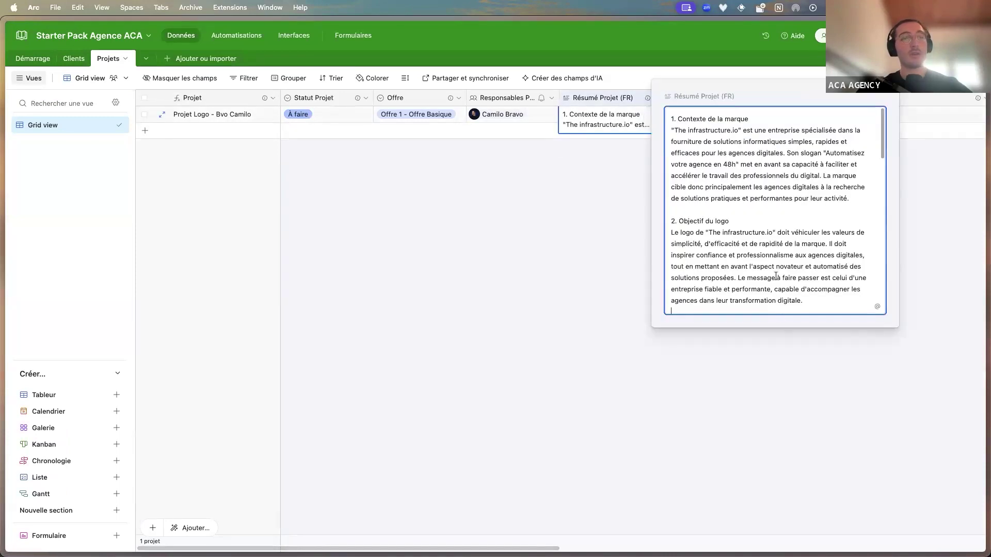
pyautogui.scroll(-10, 760, 231)
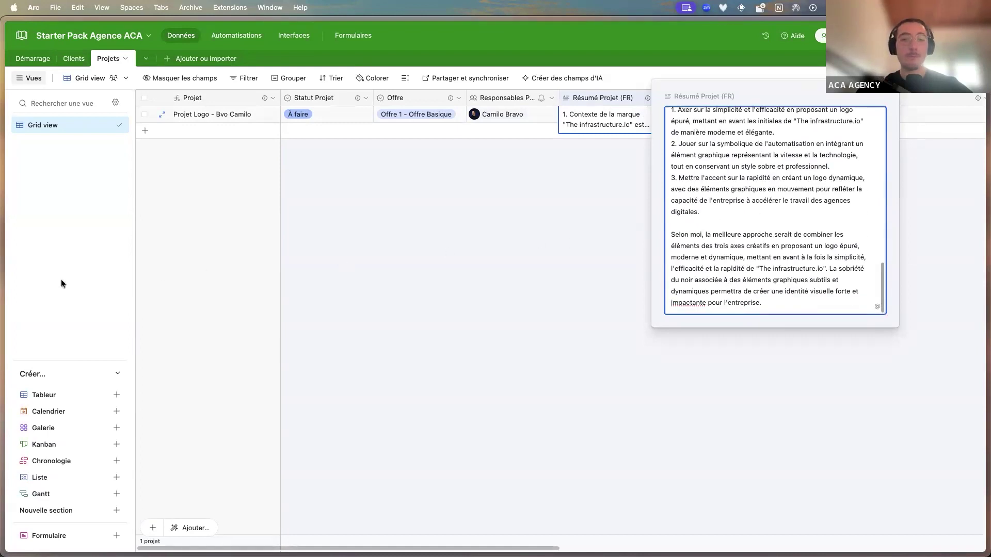
pyautogui.moveTo(9, 288)
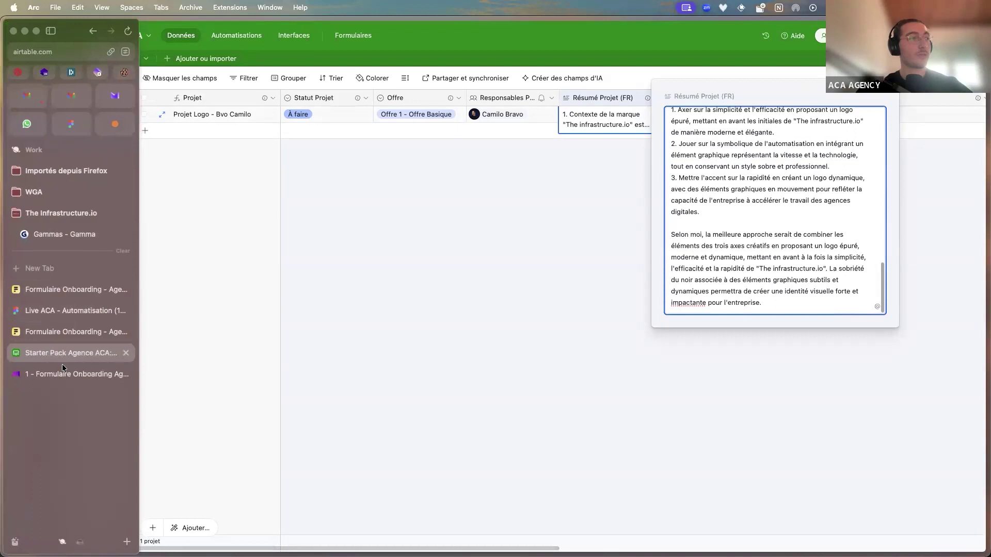
pyautogui.click(52, 372)
# Scroll the French summary prompt, pan to the later modules, and close the Résumé Projet FR panel
pyautogui.scroll(10, 737, 346)
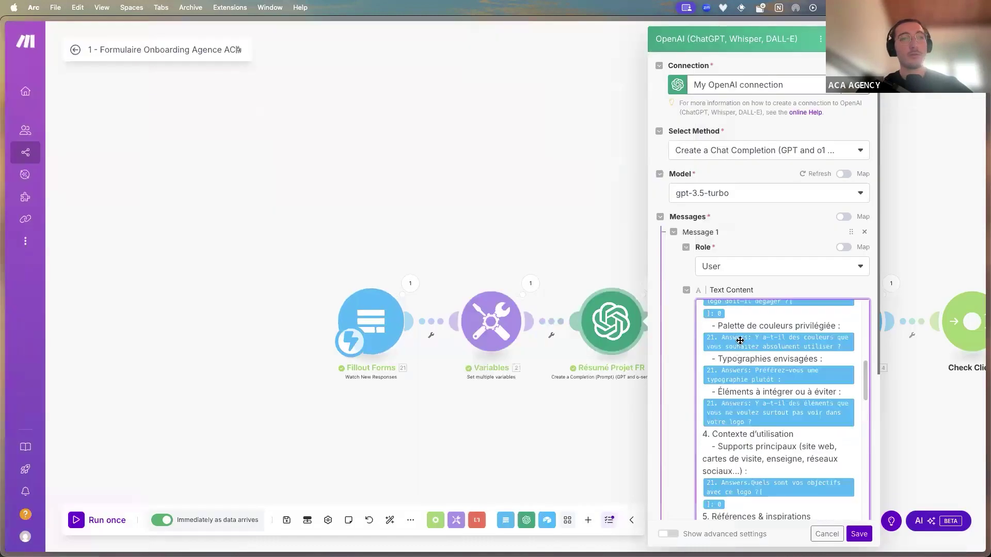
pyautogui.moveTo(535, 368); pyautogui.dragTo(330, 365)
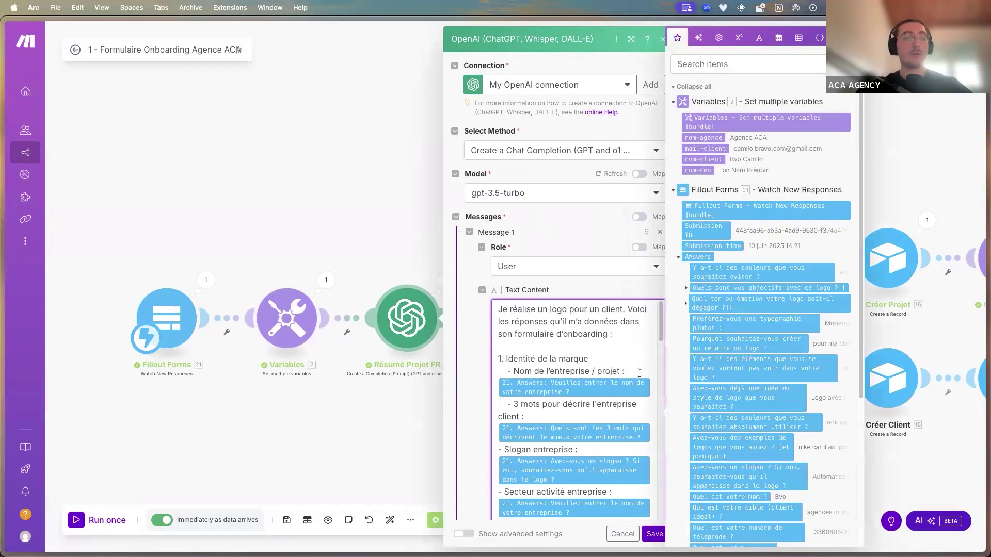
pyautogui.scroll(-5, 604, 395)
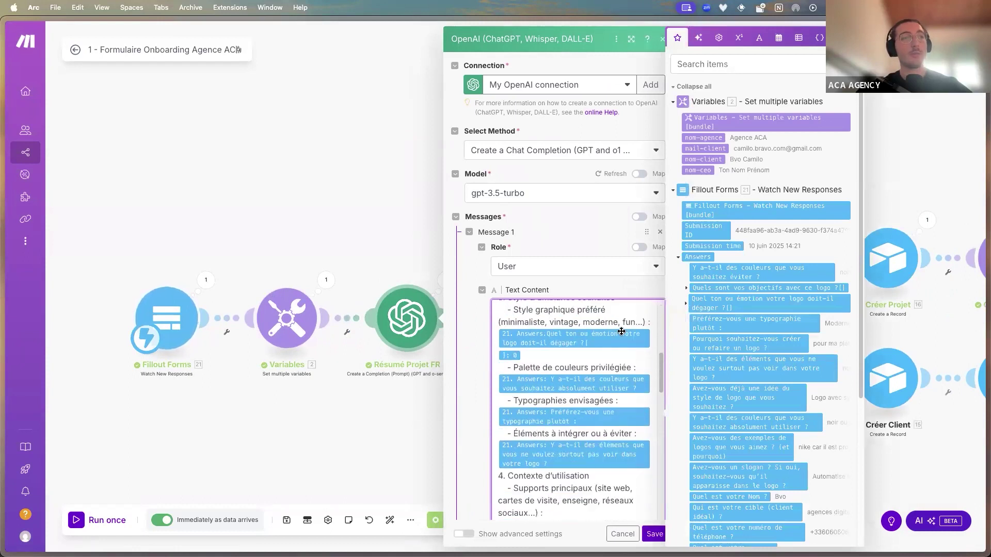
pyautogui.scroll(-2, 597, 447)
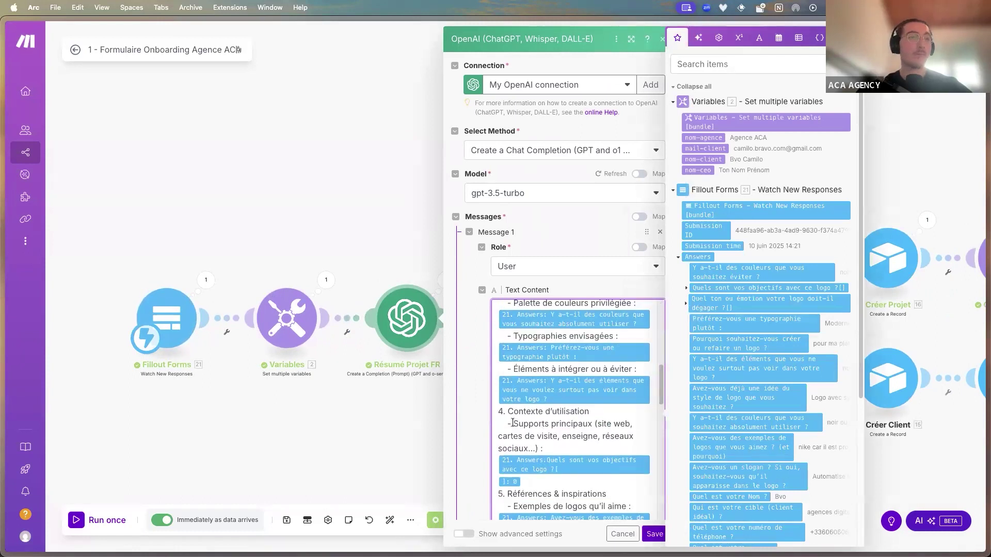
pyautogui.click(413, 419)
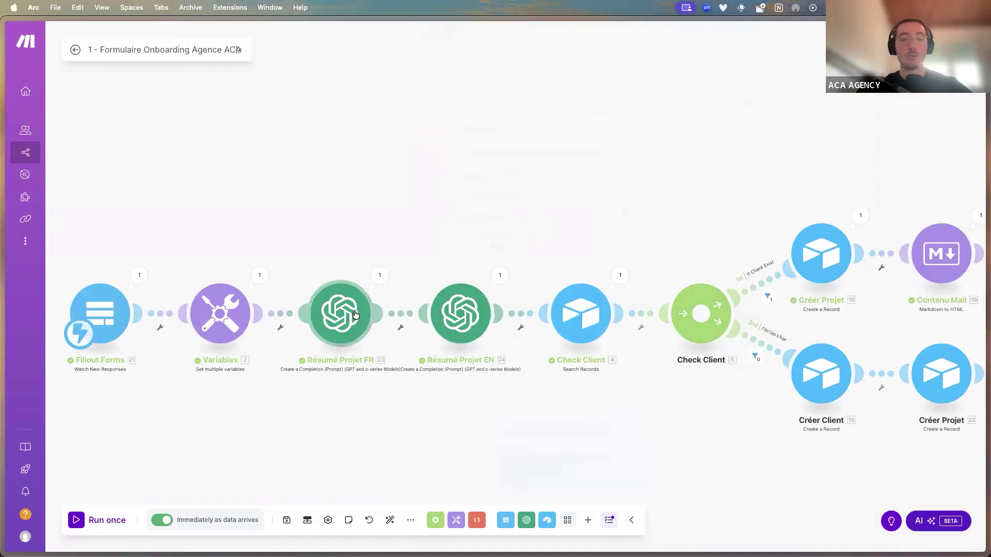
pyautogui.click(459, 312)
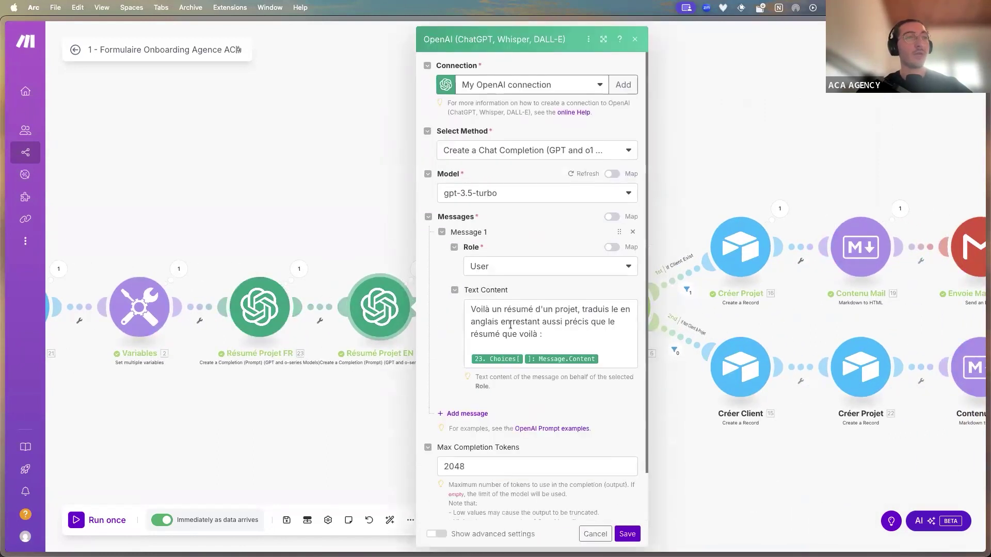
pyautogui.moveTo(485, 310); pyautogui.dragTo(560, 311)
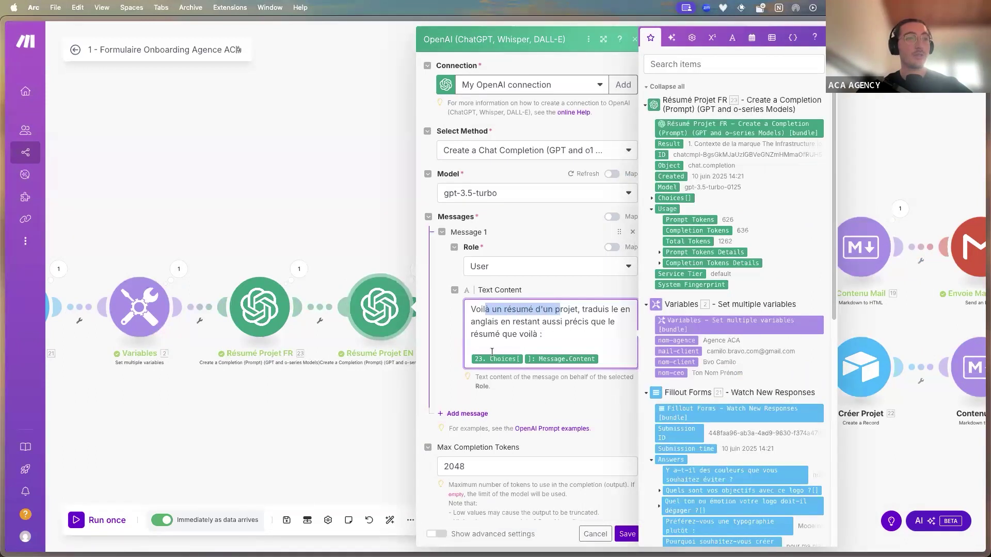
pyautogui.click(444, 395)
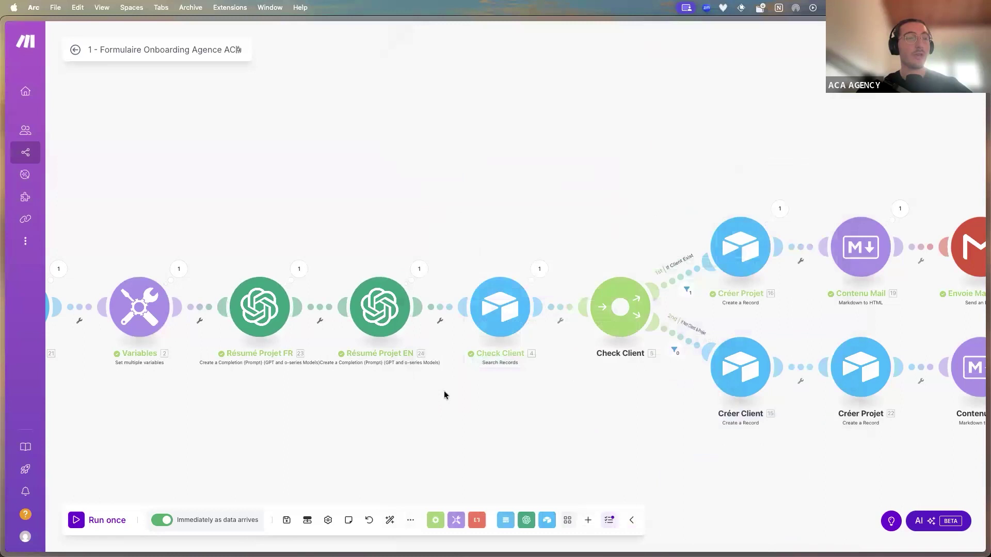
pyautogui.scroll(-3, 585, 377)
pyautogui.scroll(-2, 588, 373)
pyautogui.moveTo(611, 375); pyautogui.dragTo(456, 365)
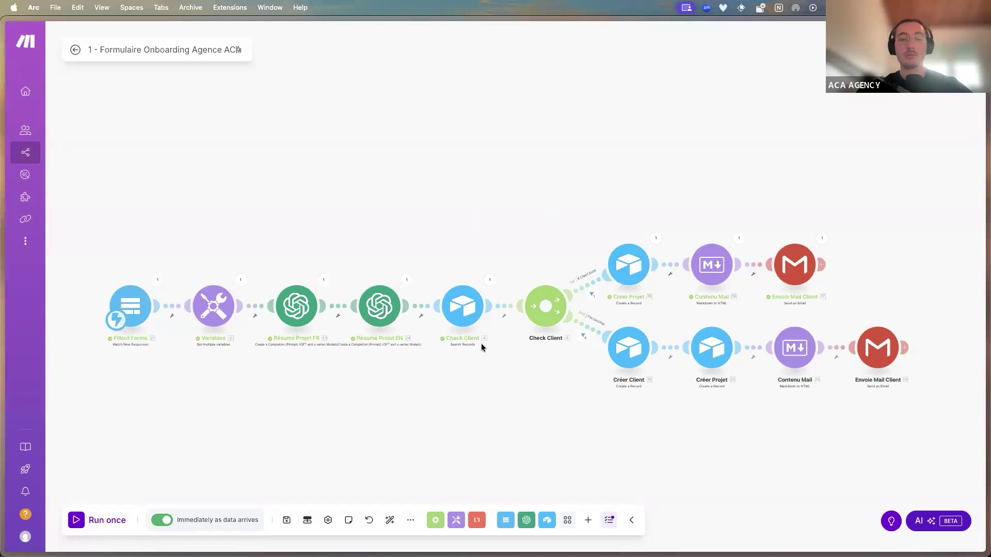
pyautogui.scroll(3, 496, 338)
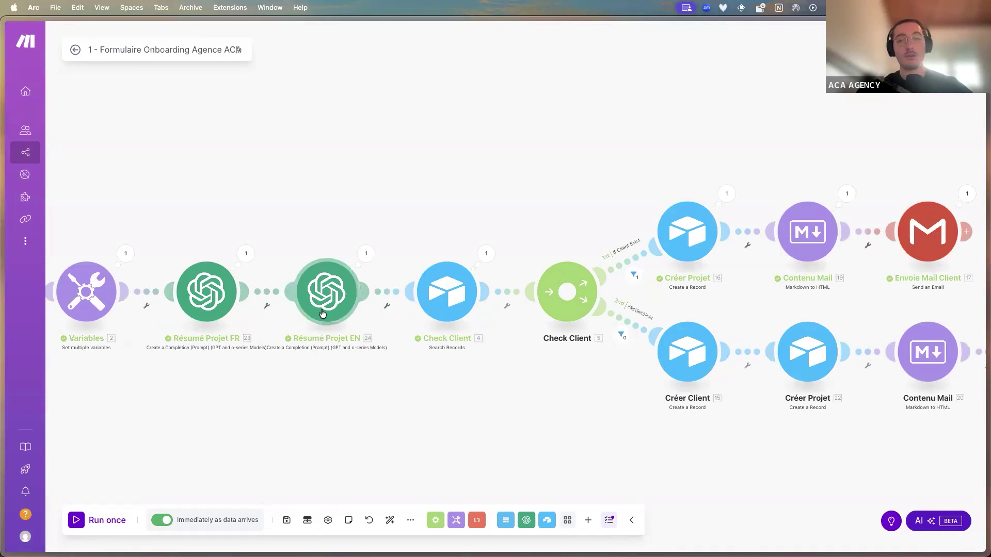
pyautogui.scroll(-2, 323, 313)
pyautogui.scroll(4, 384, 333)
pyautogui.moveTo(412, 379); pyautogui.dragTo(299, 398)
pyautogui.scroll(2, 316, 342)
pyautogui.scroll(-2, 381, 374)
pyautogui.moveTo(387, 380); pyautogui.dragTo(316, 383)
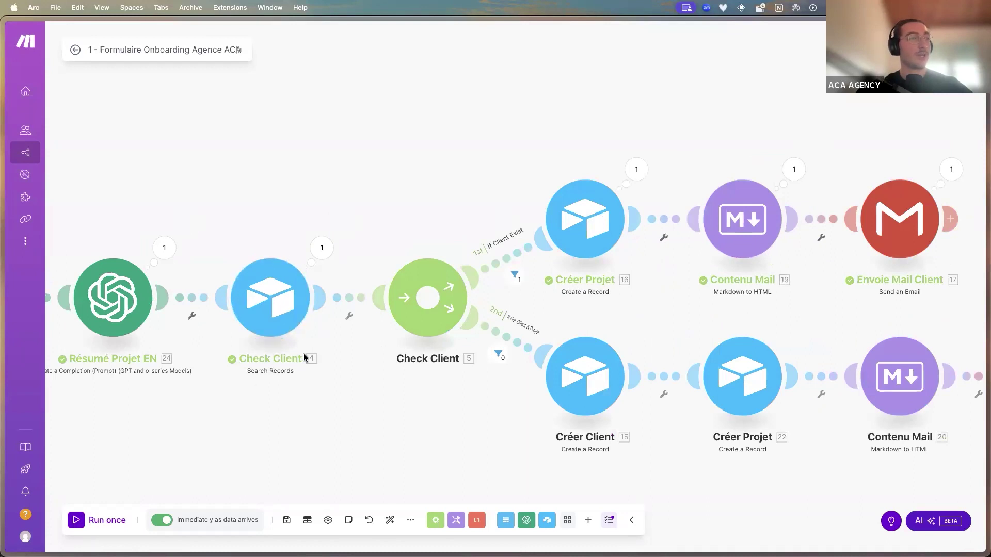
pyautogui.scroll(-2, 354, 362)
pyautogui.moveTo(354, 362); pyautogui.dragTo(679, 340)
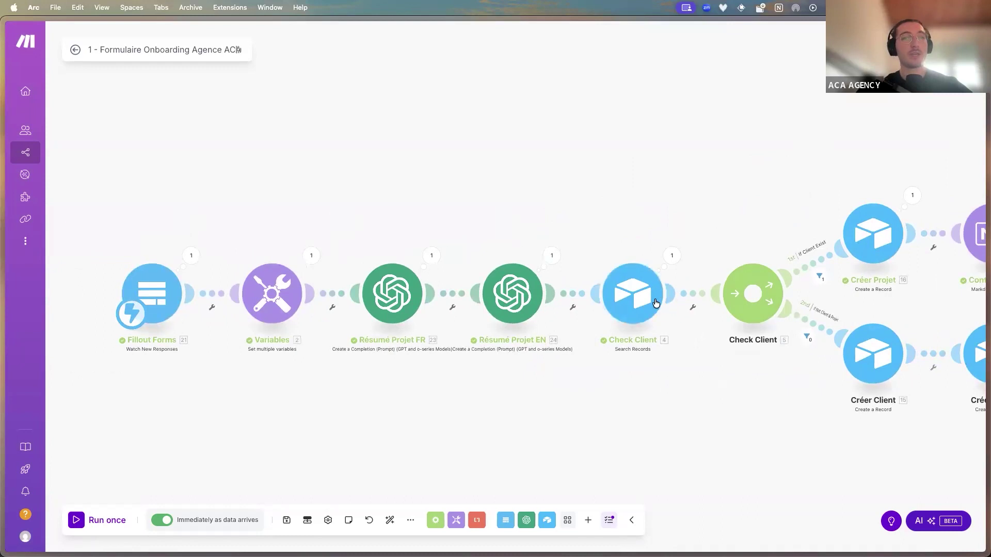
pyautogui.moveTo(615, 349); pyautogui.dragTo(593, 349)
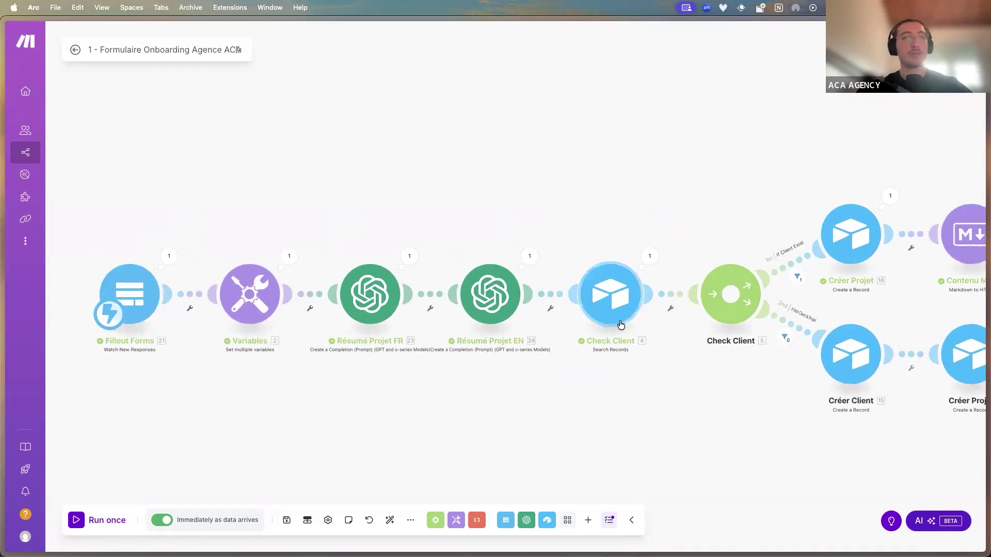
pyautogui.hscroll(5, 529, 369)
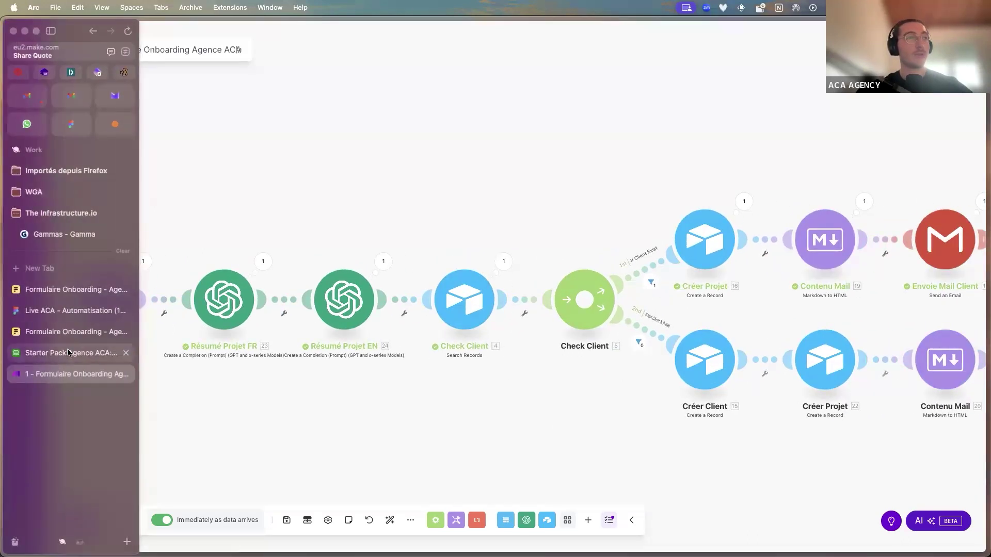
pyautogui.click(98, 478)
pyautogui.click(293, 240)
pyautogui.click(73, 58)
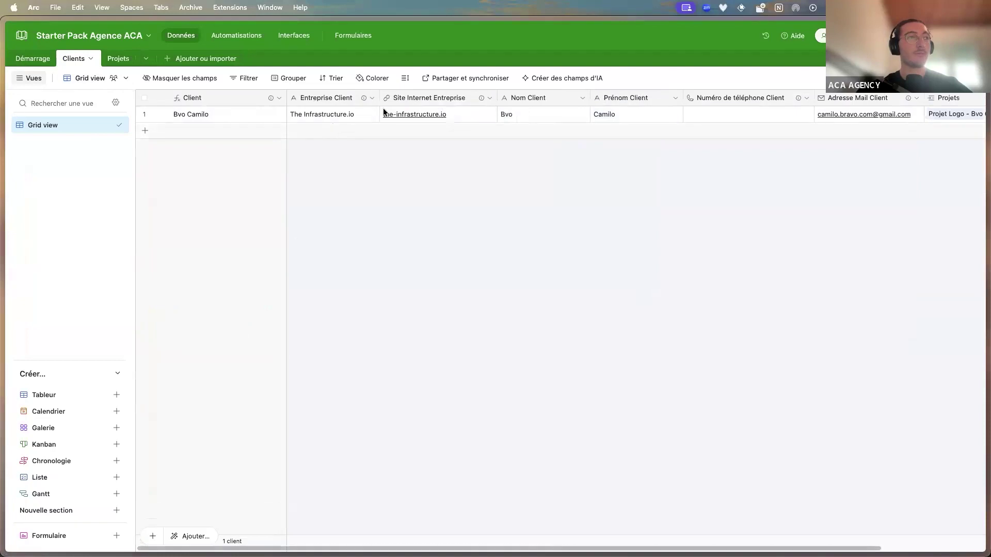
pyautogui.hscroll(5, 719, 129)
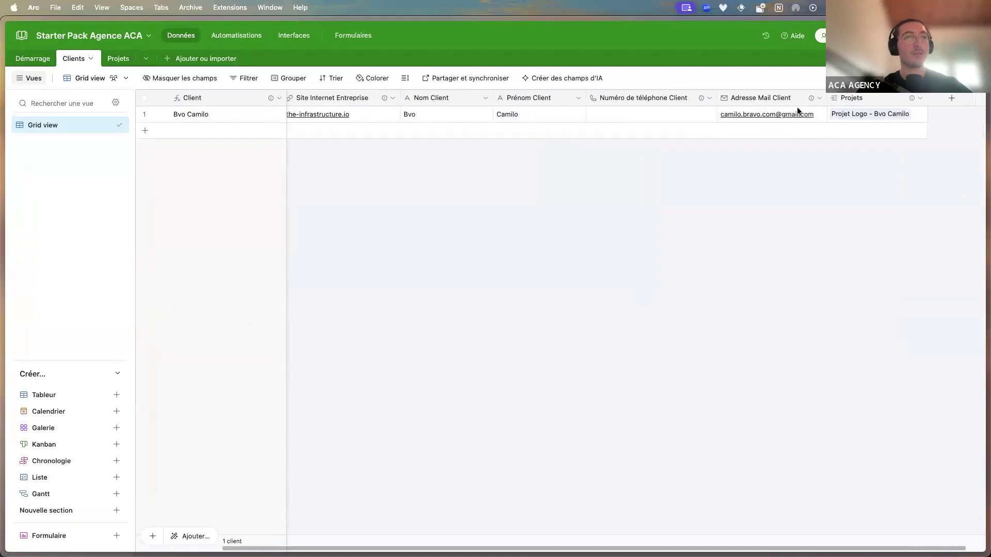
pyautogui.click(776, 107)
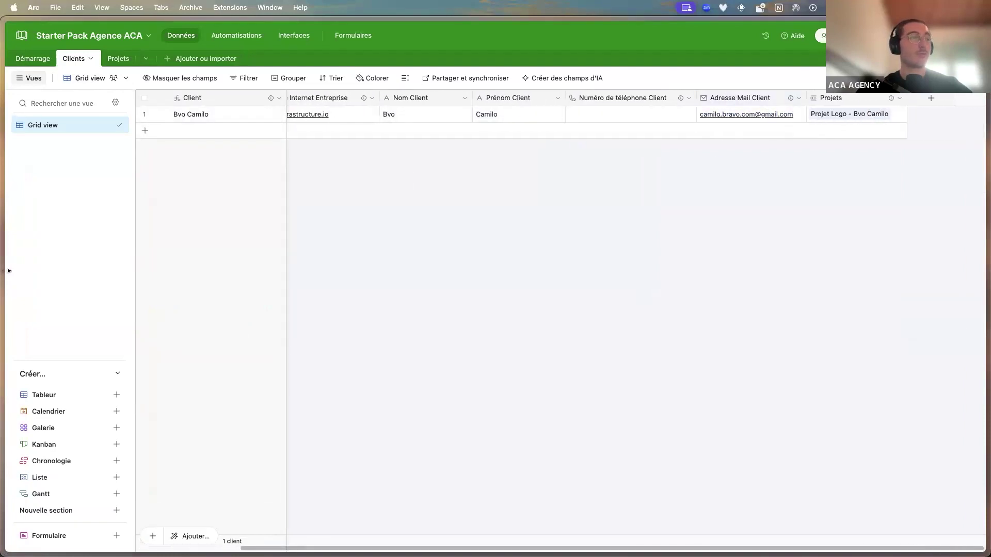
pyautogui.moveTo(4, 271)
pyautogui.click(75, 374)
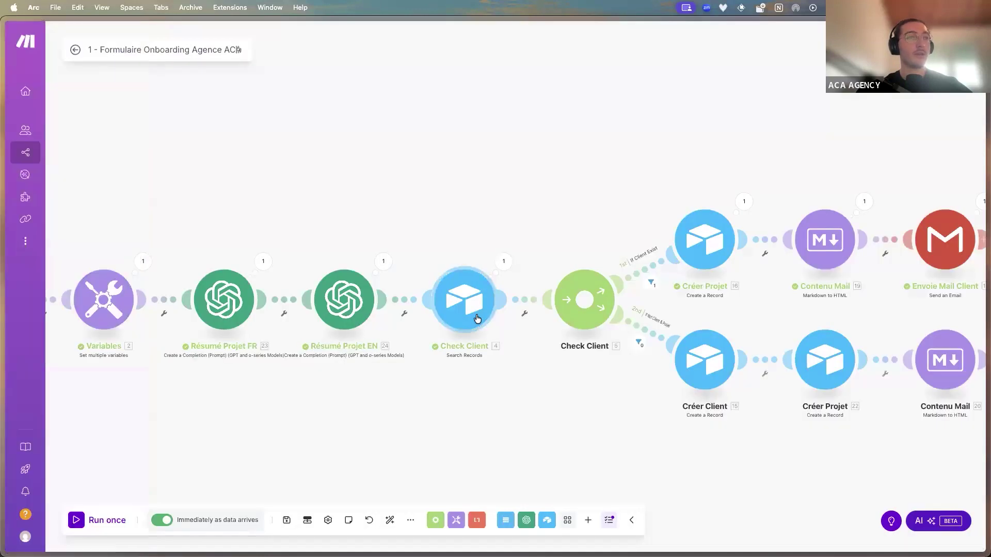
# Open the Créer Projet Airtable module's record settings
pyautogui.scroll(3, 651, 267)
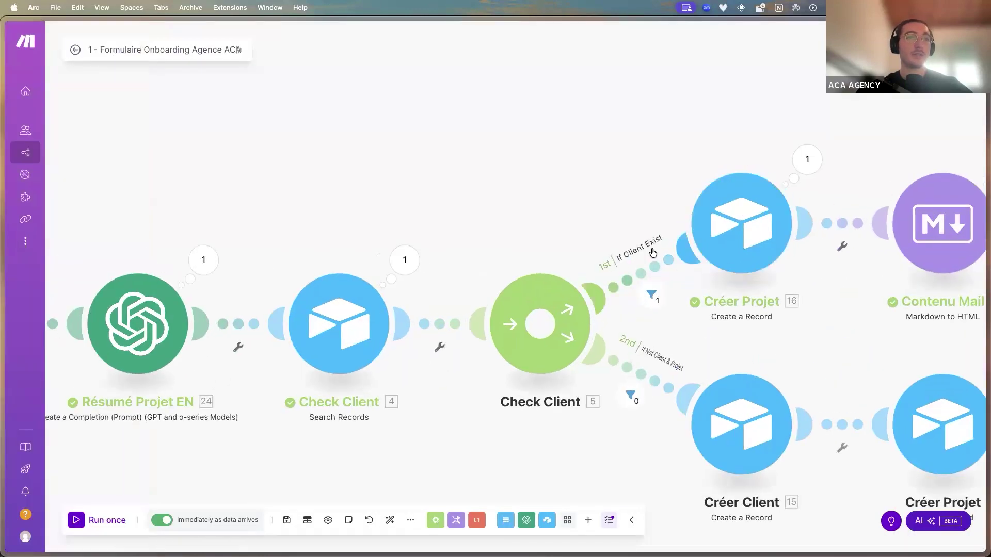
pyautogui.scroll(-2, 624, 262)
pyautogui.hscroll(5, 439, 232)
pyautogui.scroll(-2, 362, 231)
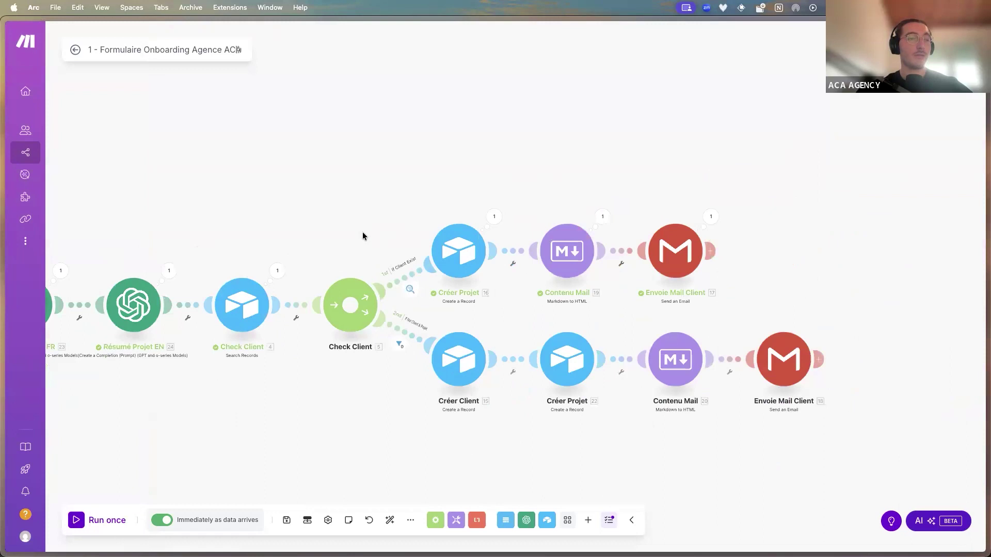
pyautogui.scroll(3, 350, 239)
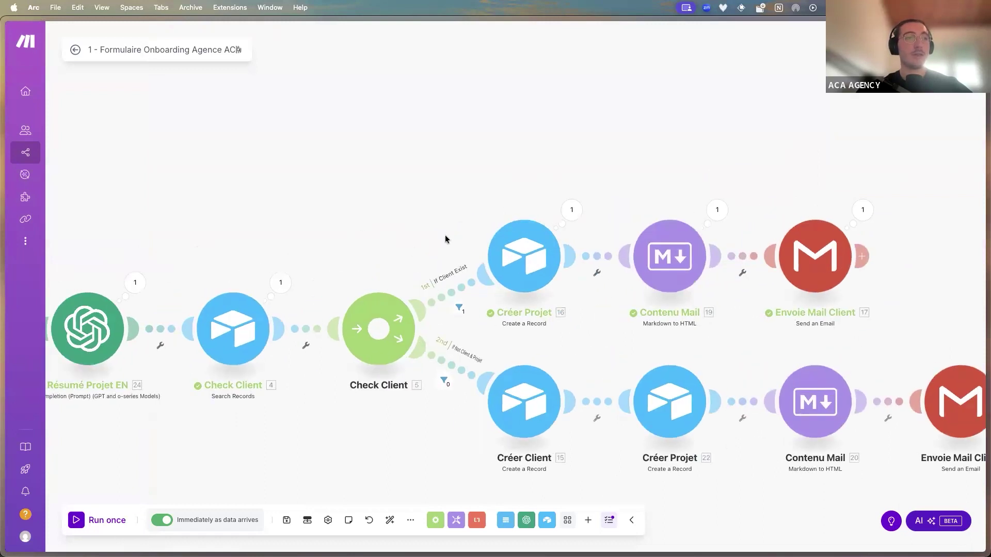
pyautogui.click(520, 256)
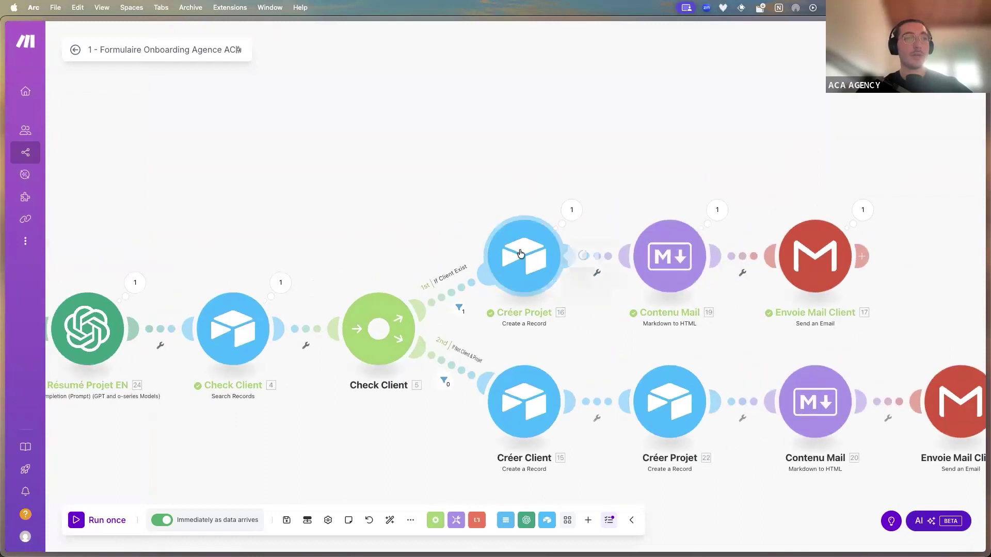
# Scroll the record mapping, then bring up the Airtable Clients table in the Starter Pack Agence ACA tab
pyautogui.scroll(-3, 645, 277)
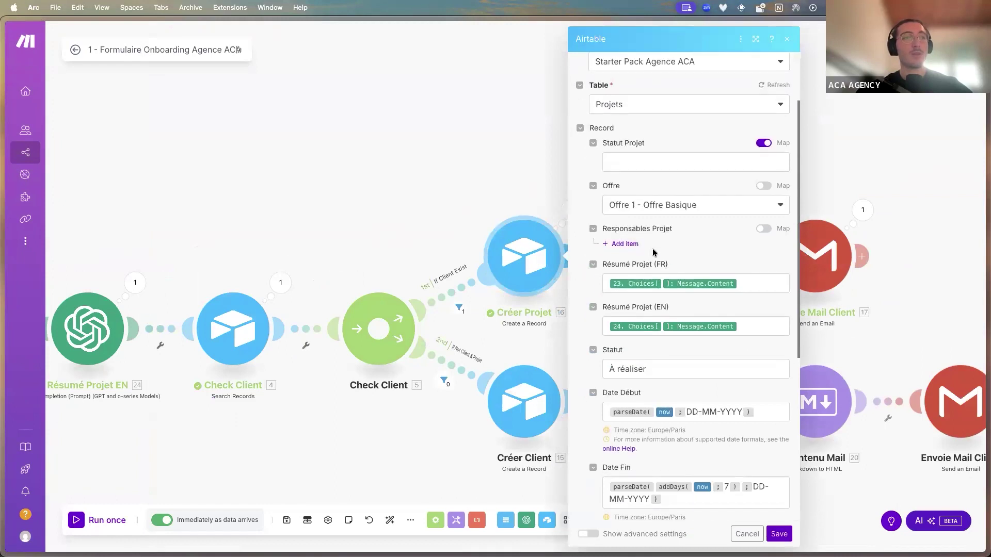
pyautogui.moveTo(5, 265)
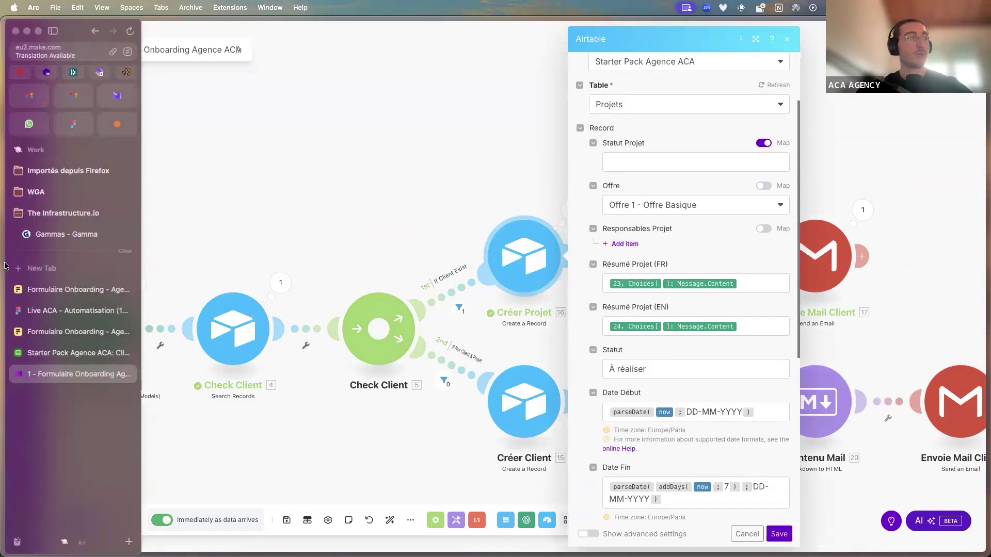
pyautogui.click(78, 353)
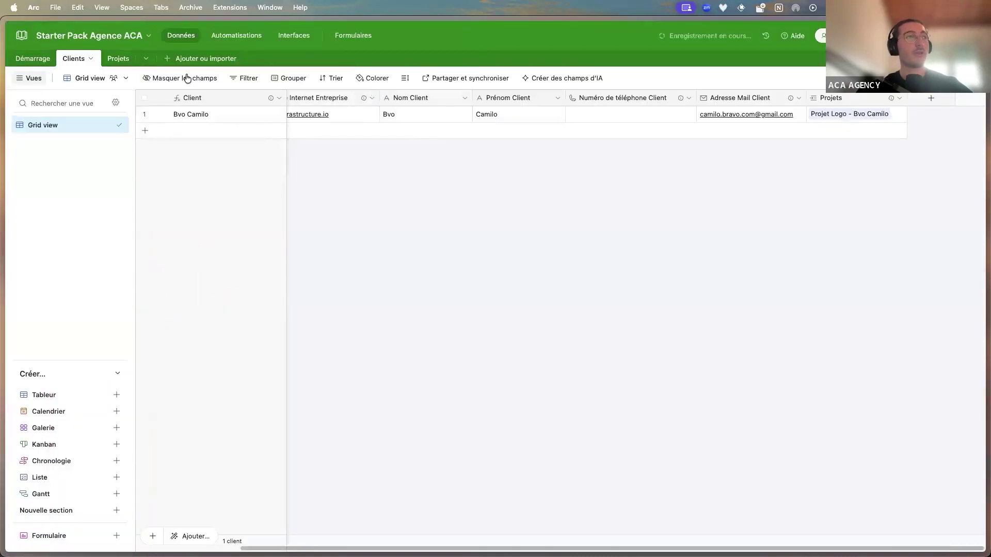
# In the Projets table, remove the assigned person from the project's Responsables field
pyautogui.click(117, 58)
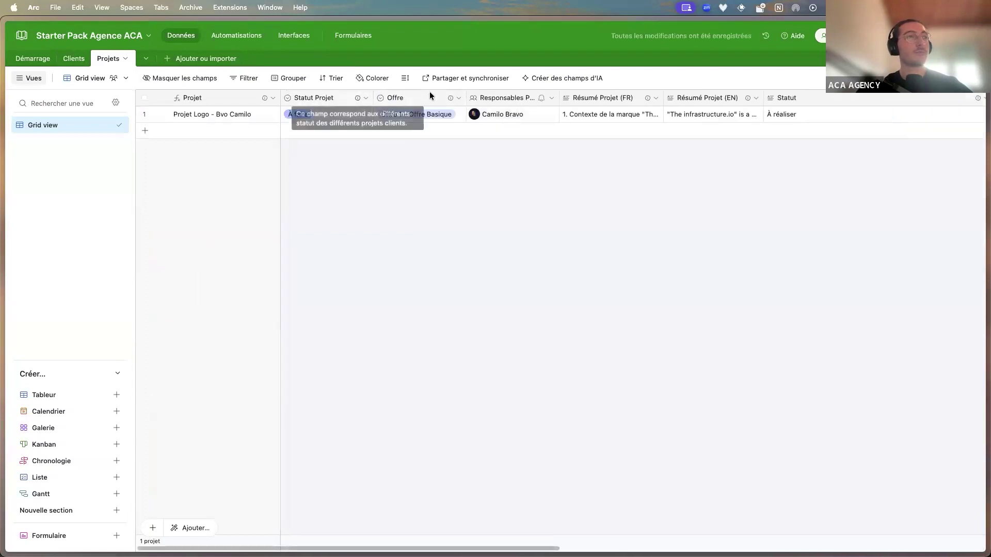
pyautogui.click(356, 112)
pyautogui.click(444, 112)
pyautogui.click(533, 111)
pyautogui.click(528, 114)
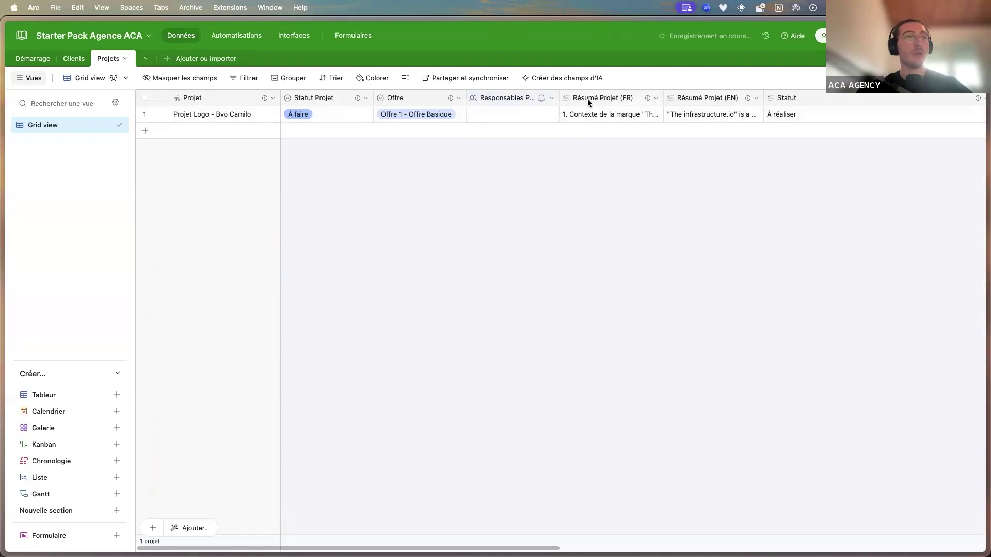
# Read the French and English project summaries, narrow the Statut column, and scroll right across the record
pyautogui.click(598, 107)
pyautogui.click(711, 107)
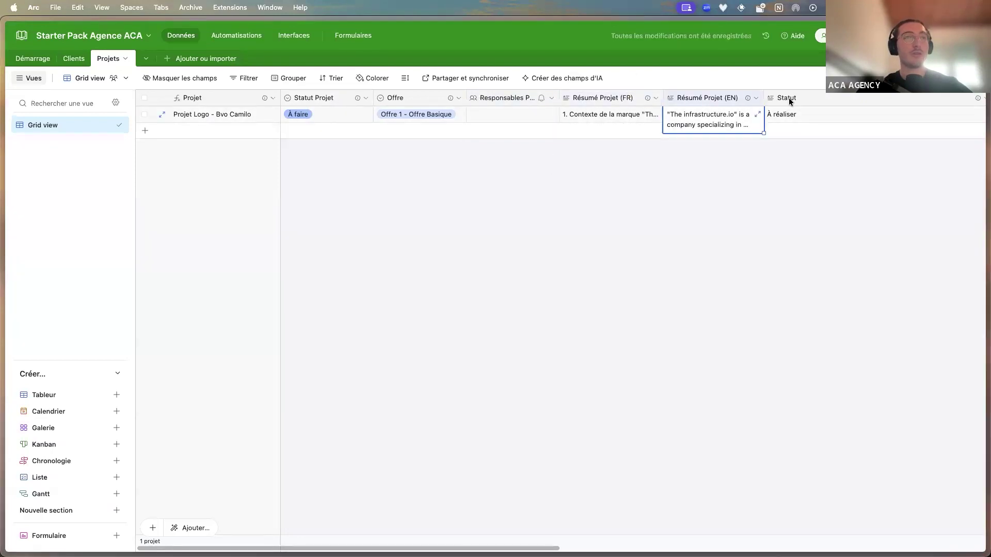
pyautogui.press('Right')
pyautogui.moveTo(946, 100); pyautogui.dragTo(817, 110)
pyautogui.hscroll(3, 726, 109)
pyautogui.hscroll(10, 764, 119)
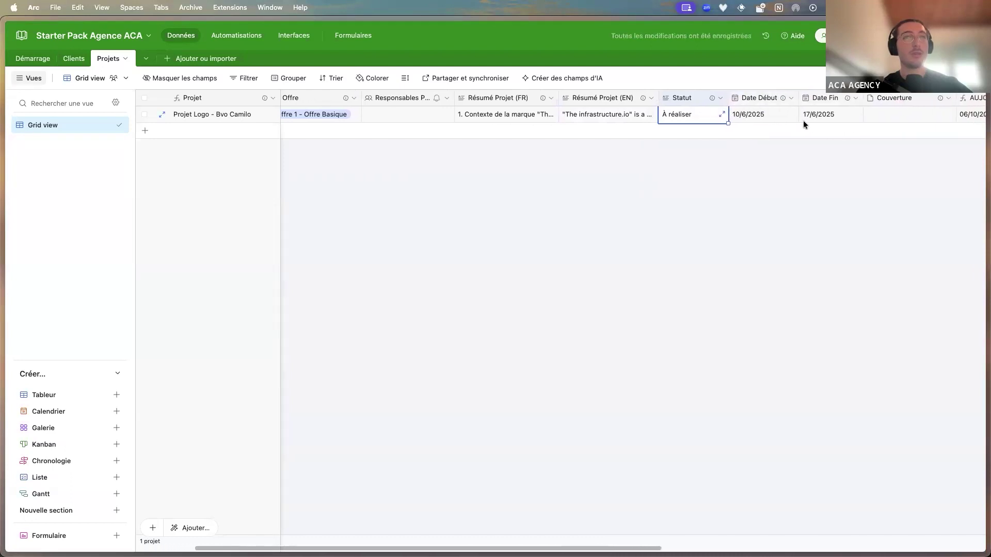
pyautogui.hscroll(10, 830, 100)
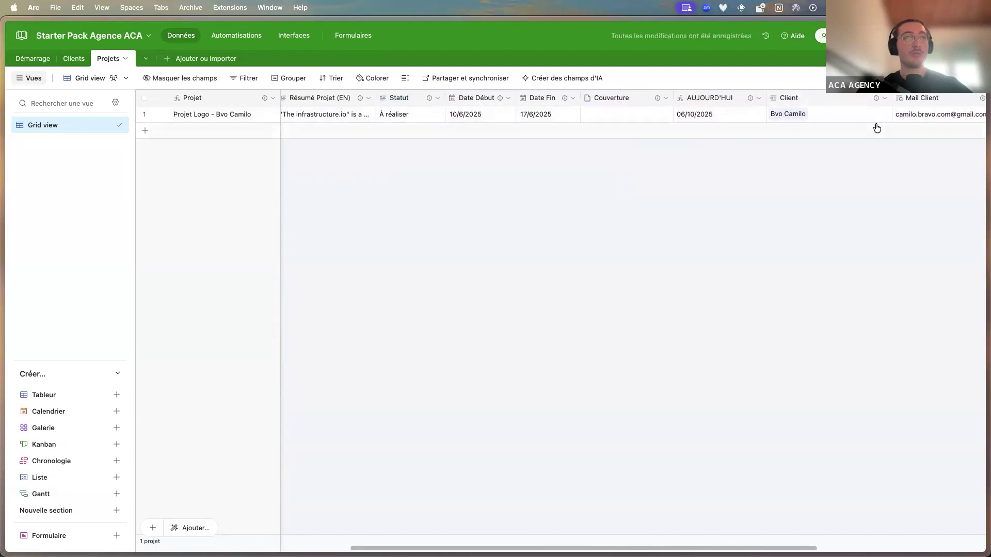
pyautogui.hscroll(3, 712, 139)
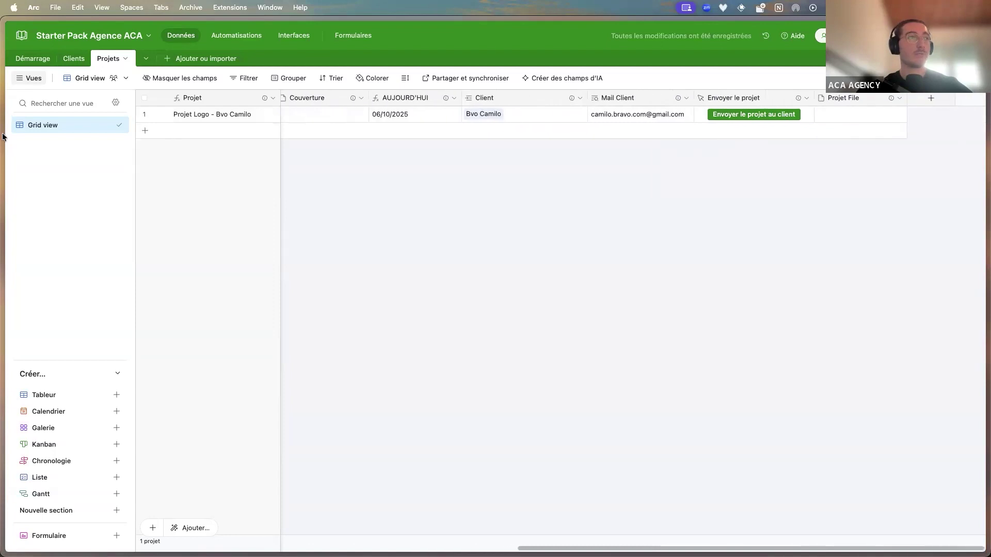
# Back in Make, review Créer Projet's Résumé Projet FR and EN mappings, then close its settings
pyautogui.moveTo(2, 239)
pyautogui.click(34, 370)
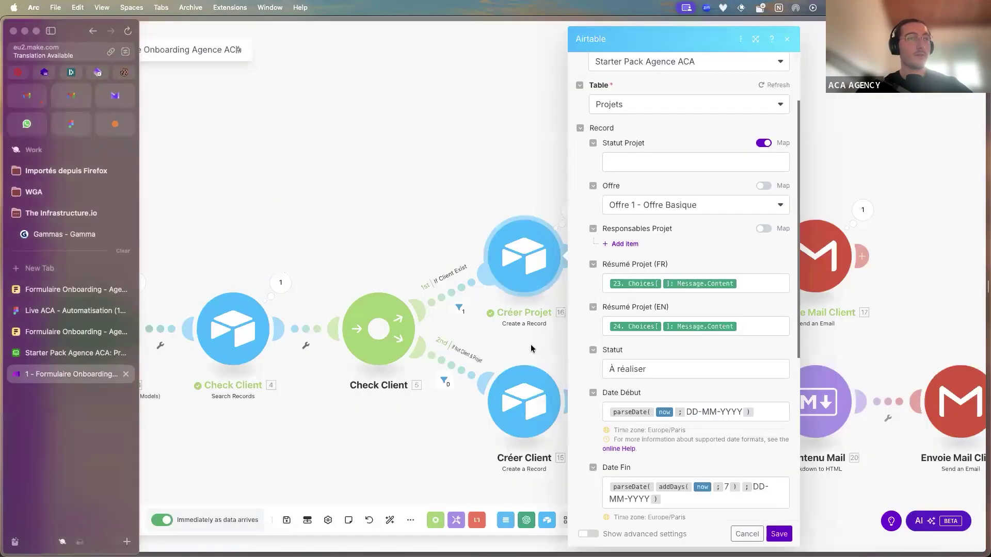
pyautogui.scroll(-3, 730, 237)
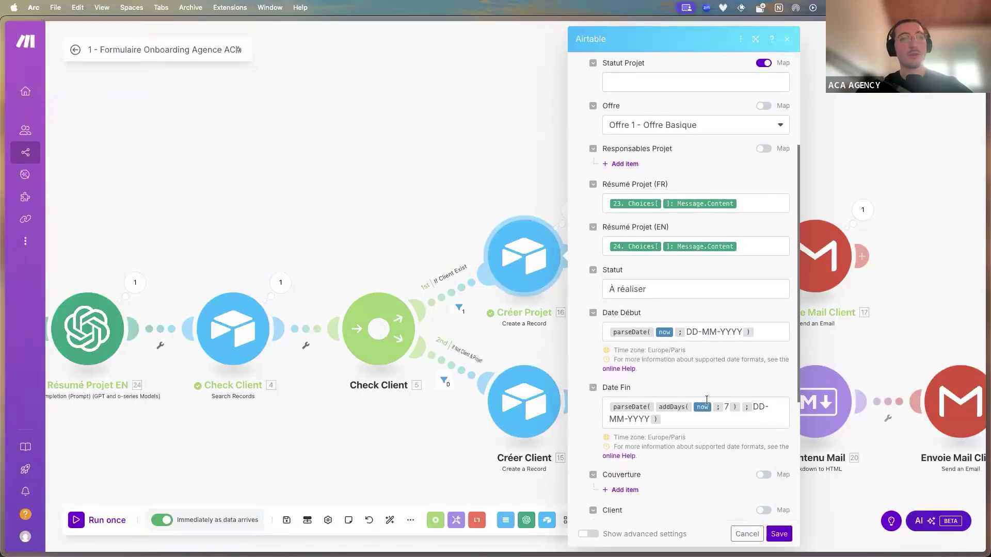
pyautogui.scroll(-3, 733, 258)
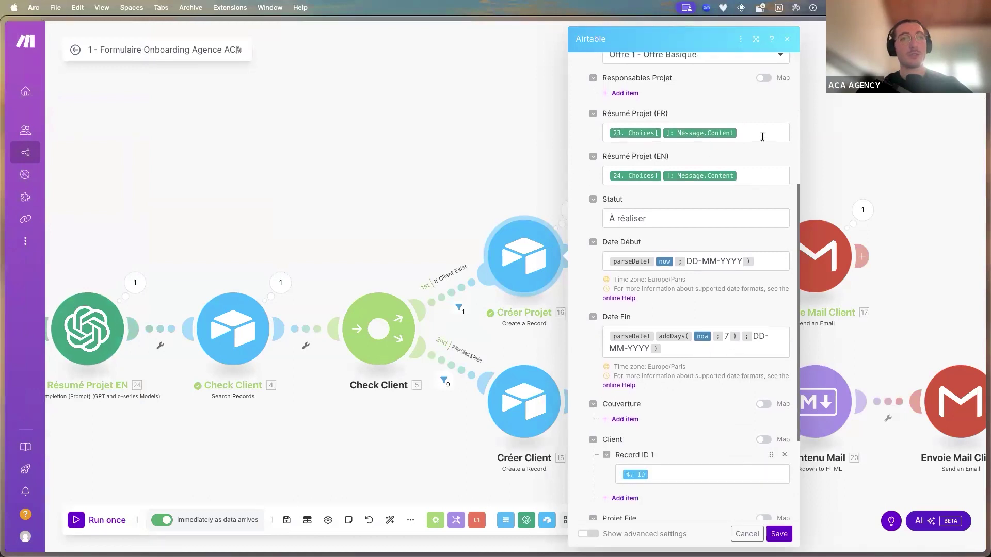
pyautogui.click(764, 137)
pyautogui.click(753, 175)
pyautogui.press('Escape')
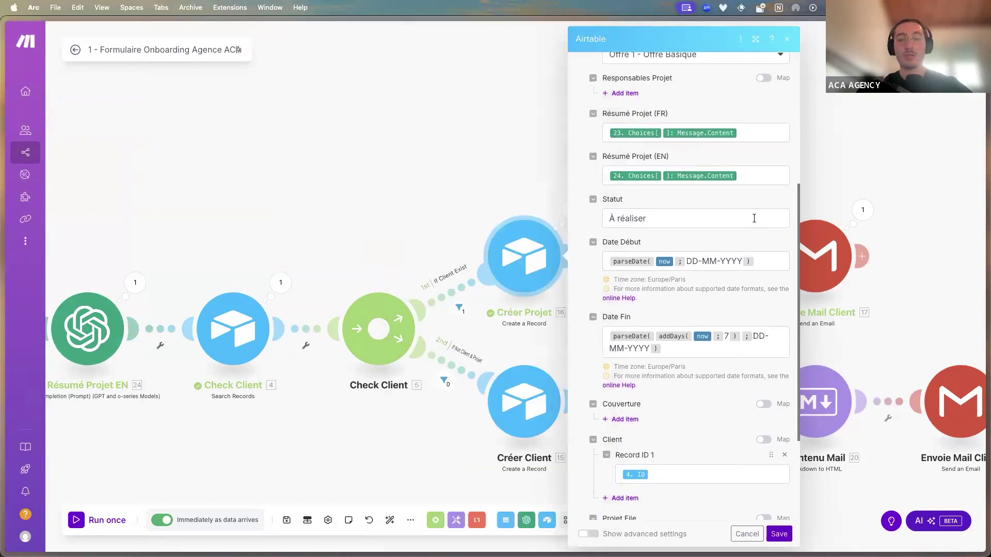
pyautogui.scroll(-5, 671, 269)
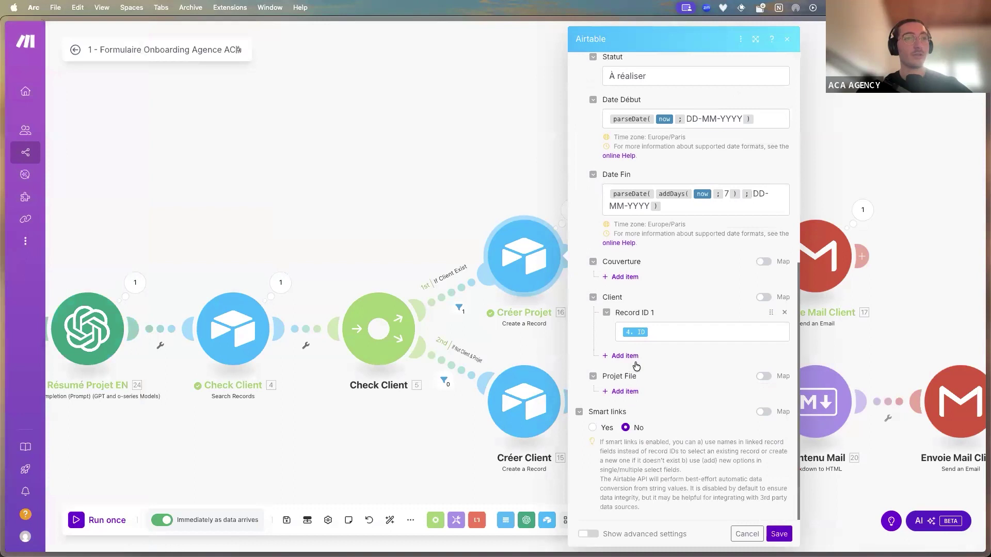
pyautogui.click(551, 337)
# Read the Contenu Mail Markdown email text, then go to the Gmail inbox
pyautogui.moveTo(552, 343); pyautogui.dragTo(436, 332)
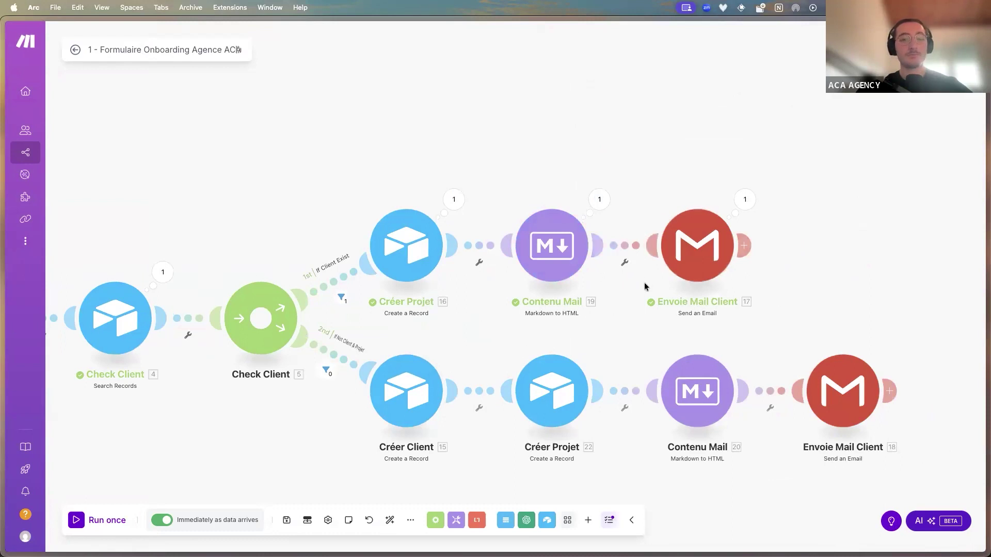
pyautogui.click(547, 247)
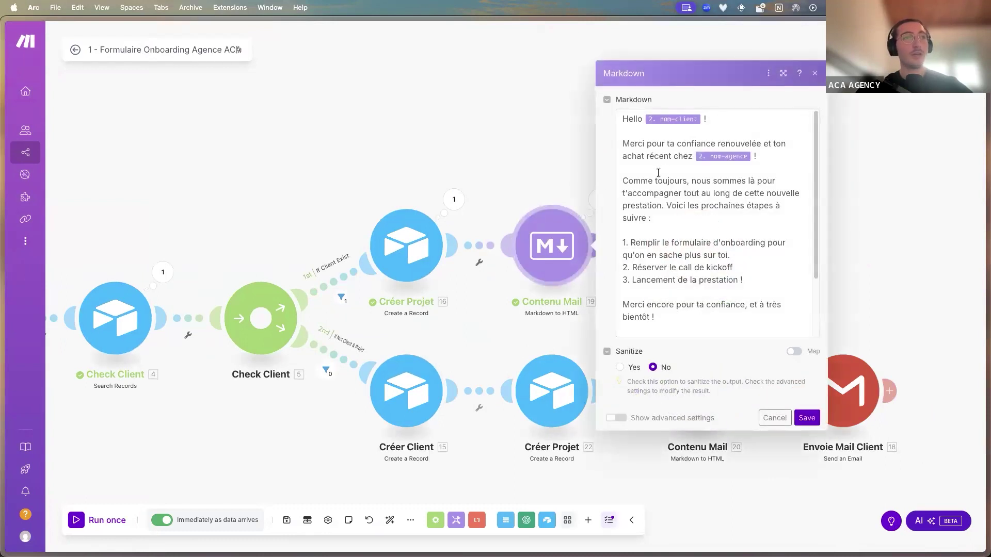
pyautogui.scroll(-3, 658, 172)
pyautogui.click(20, 91)
# Open the 'Nouveau projet chez Agence ACA !' email and read its subject, greeting, and three next steps
pyautogui.click(222, 90)
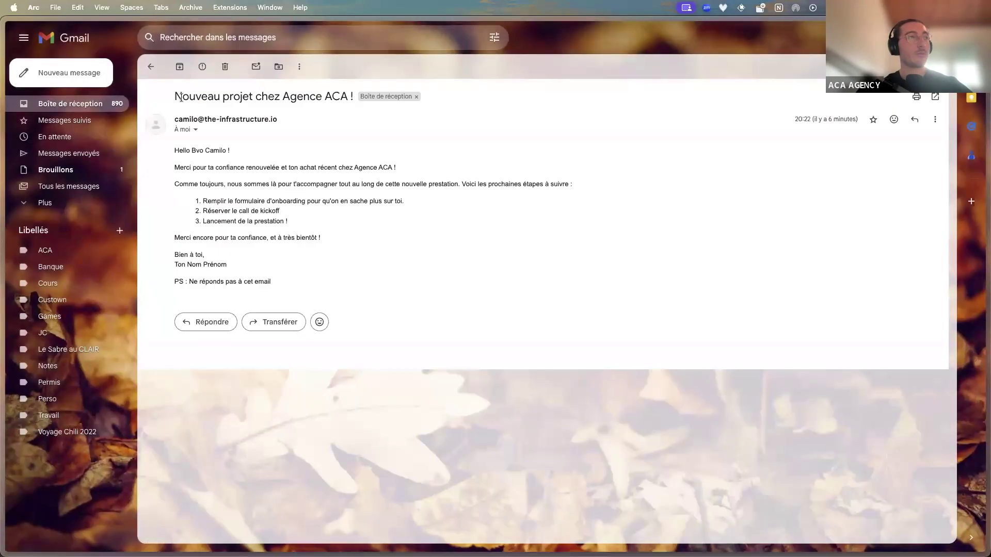
pyautogui.moveTo(174, 97); pyautogui.dragTo(346, 98)
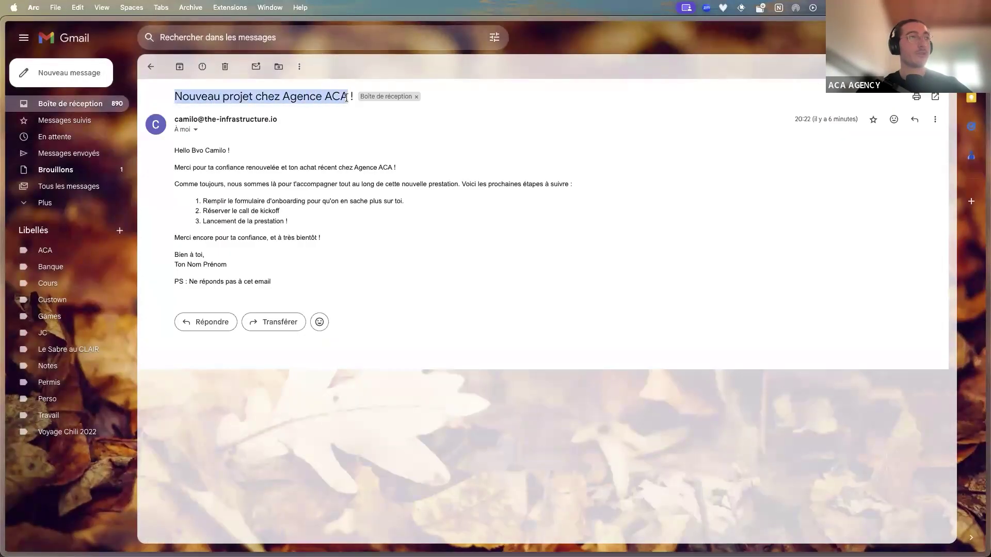
pyautogui.tripleClick(241, 150)
pyautogui.moveTo(200, 165); pyautogui.dragTo(261, 168)
pyautogui.doubleClick(264, 168)
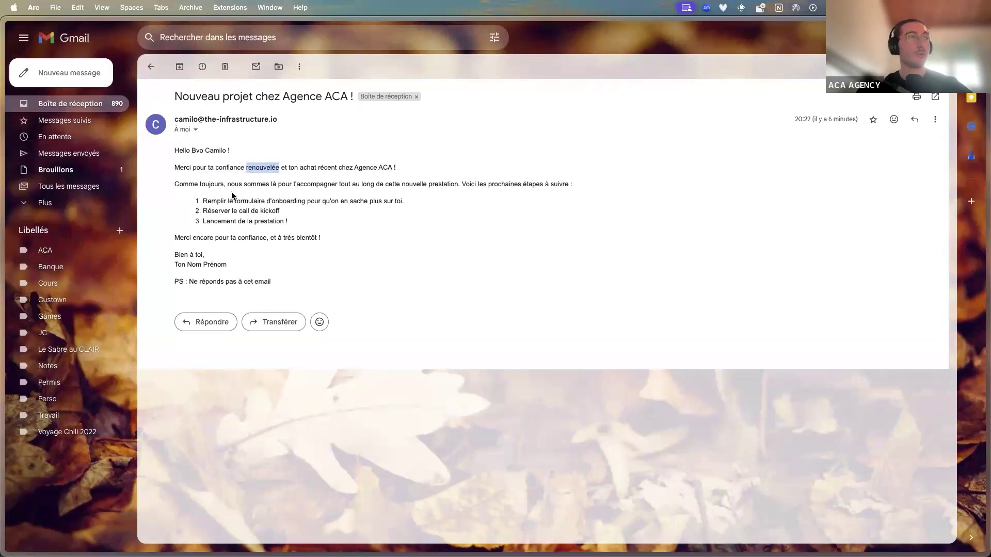
pyautogui.moveTo(206, 185); pyautogui.dragTo(568, 183)
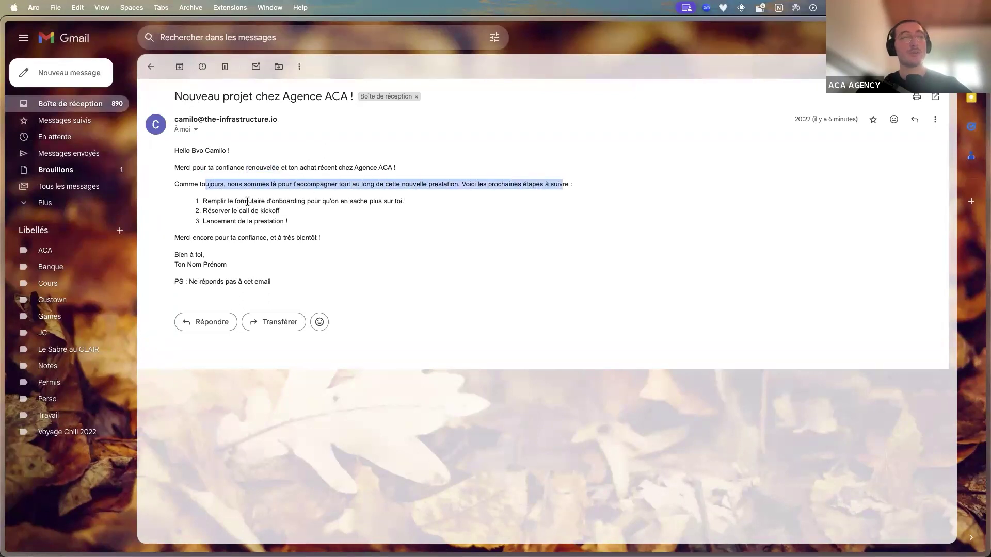
pyautogui.moveTo(309, 222); pyautogui.dragTo(196, 199)
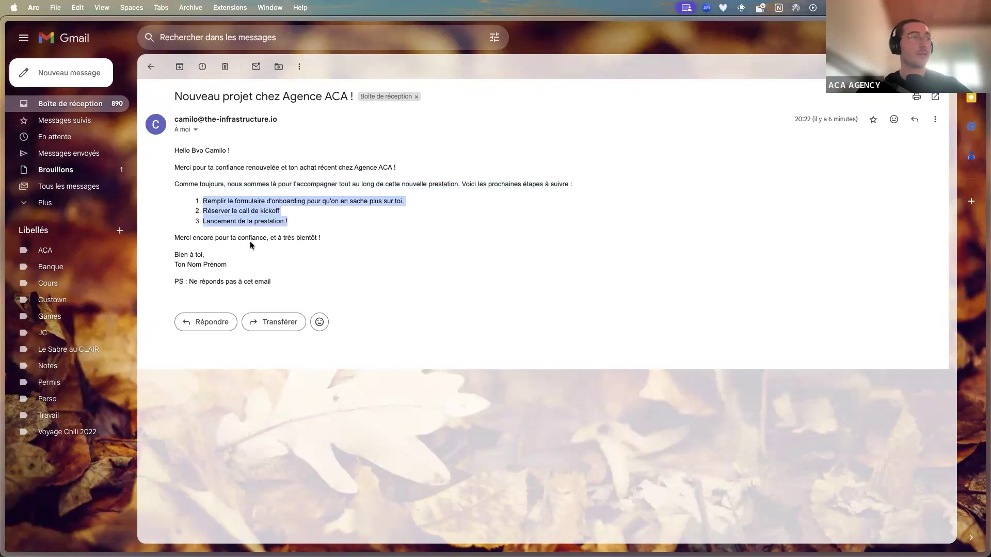
# Read the signature with the 'Ton Nom Prénom' placeholder and the PS line
pyautogui.doubleClick(181, 265)
pyautogui.keyDown('shift'); pyautogui.click(230, 265); pyautogui.keyUp('shift')
pyautogui.tripleClick(218, 262)
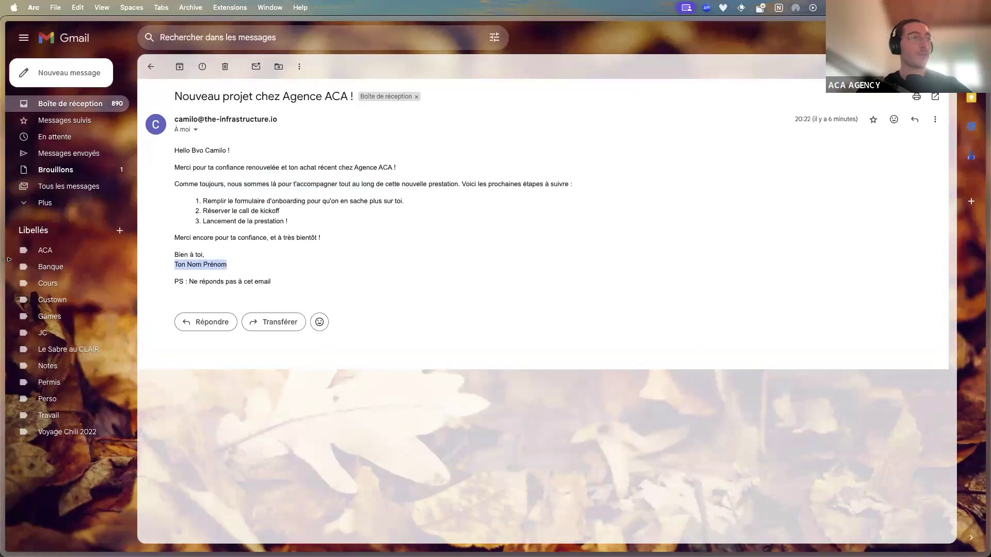
pyautogui.moveTo(271, 283); pyautogui.dragTo(194, 285)
pyautogui.click(251, 284)
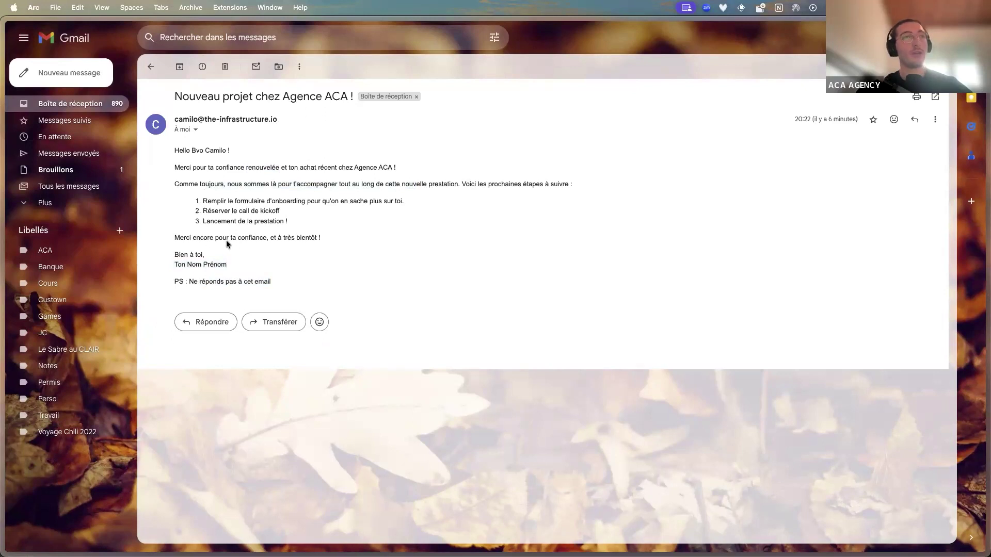
# Return to the Make scenario and pan toward the email-sending step
pyautogui.moveTo(61, 253)
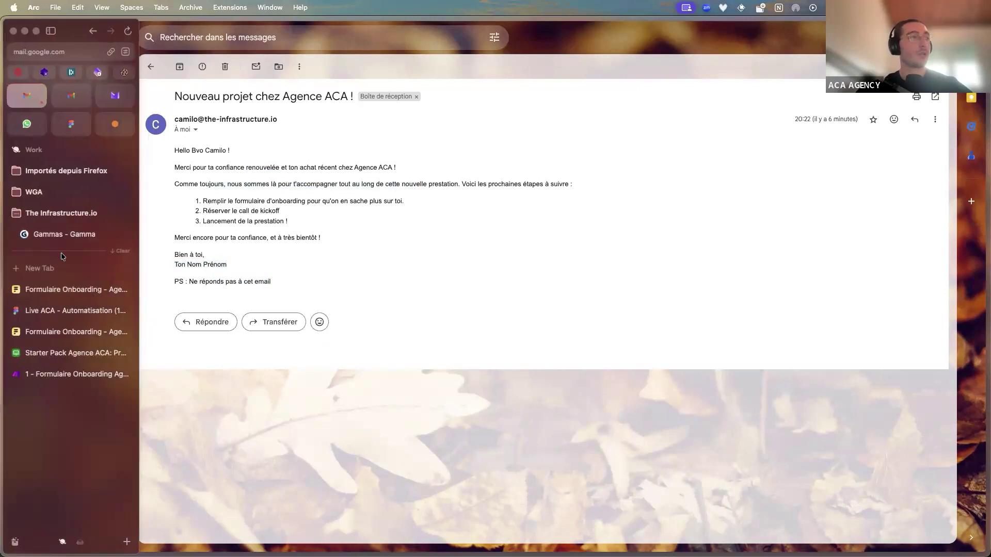
pyautogui.click(75, 293)
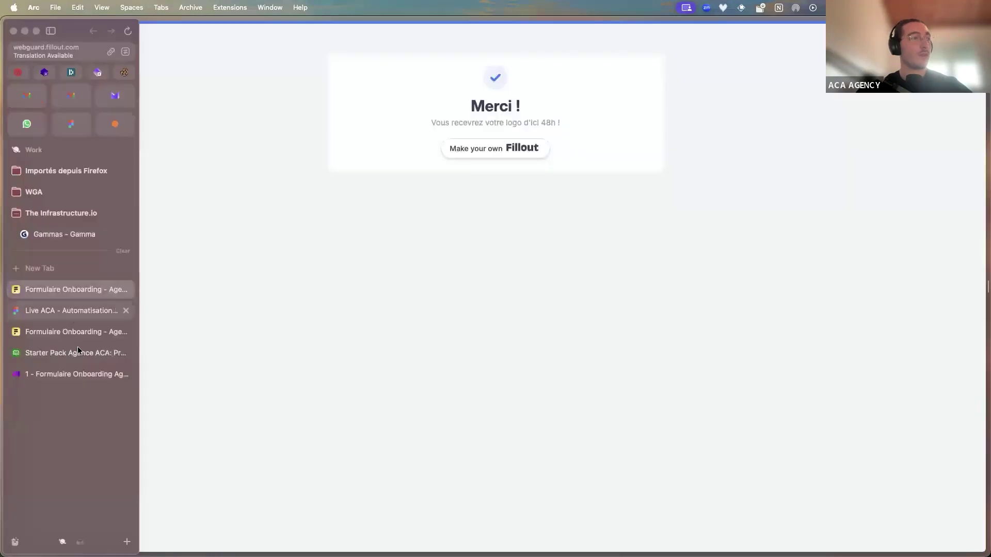
pyautogui.click(73, 372)
pyautogui.moveTo(469, 317); pyautogui.dragTo(386, 311)
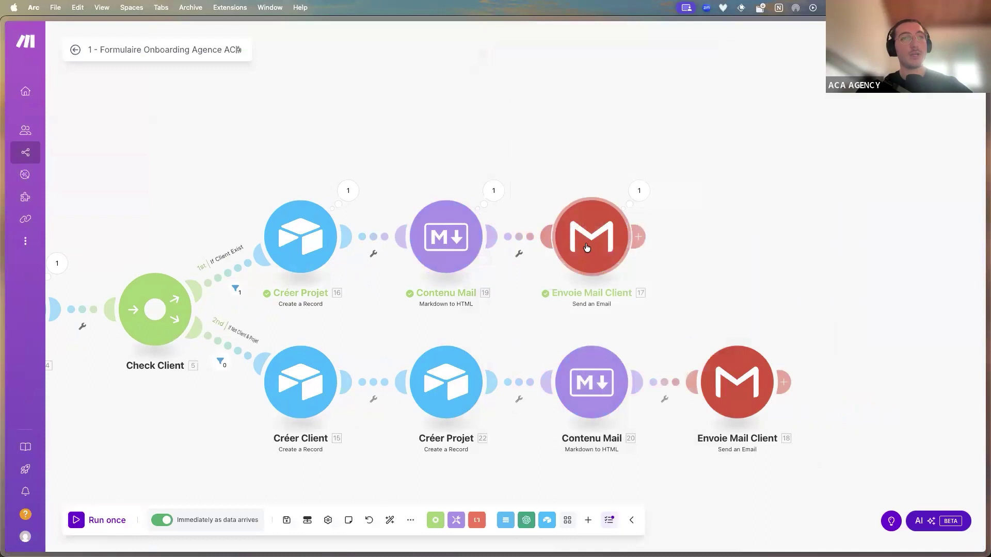
pyautogui.click(590, 248)
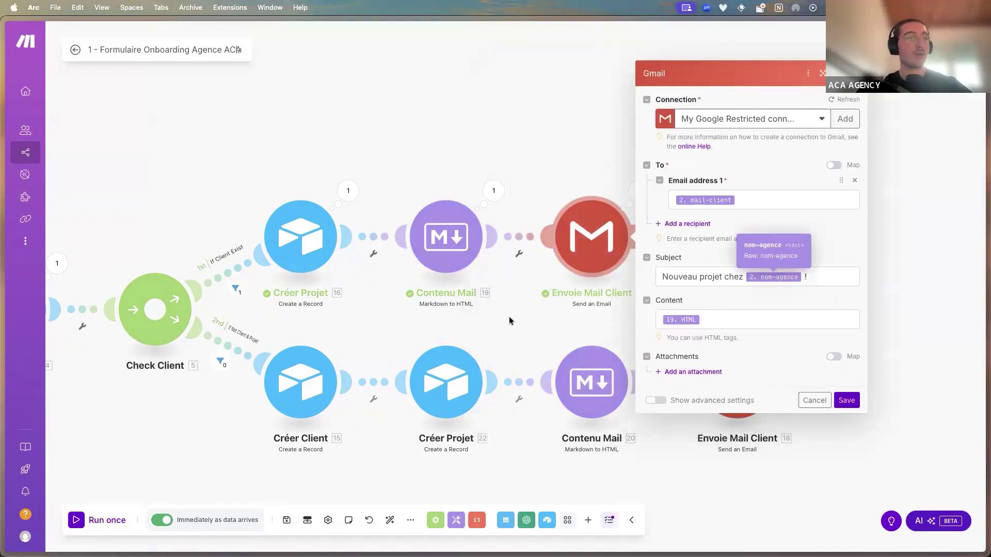
pyautogui.scroll(-5, 506, 310)
pyautogui.click(498, 302)
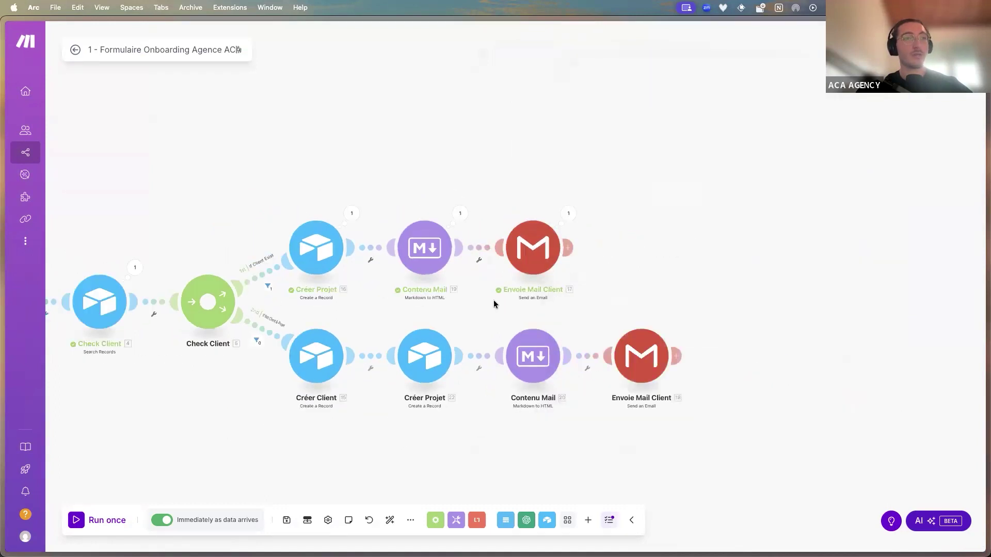
pyautogui.scroll(-5, 493, 299)
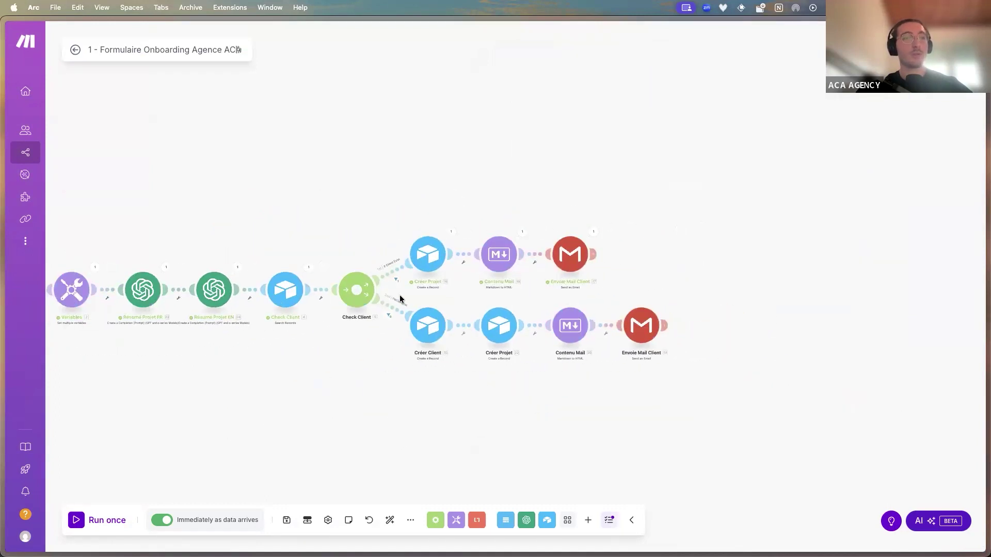
pyautogui.scroll(5, 448, 348)
pyautogui.moveTo(414, 337); pyautogui.dragTo(395, 343)
pyautogui.moveTo(453, 279); pyautogui.dragTo(490, 288)
pyautogui.click(491, 287)
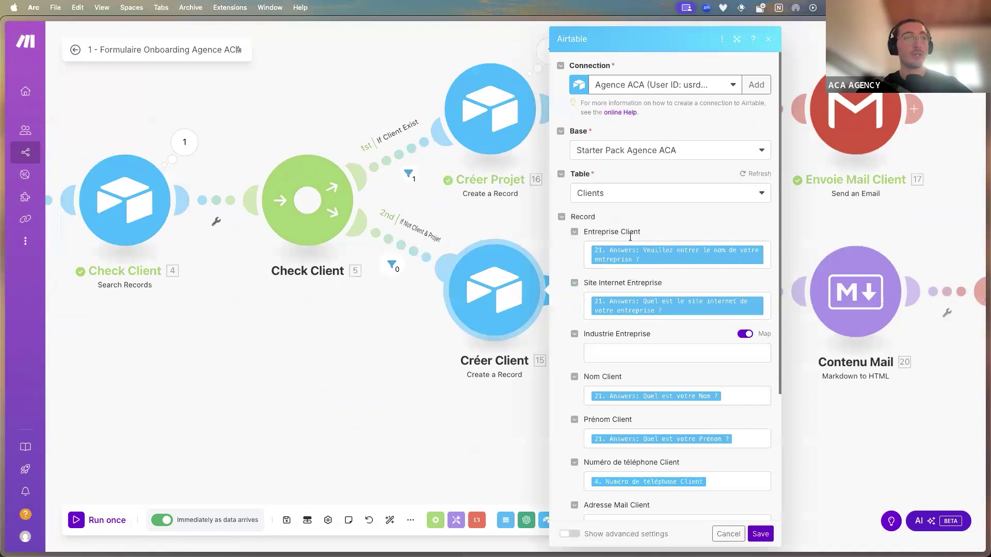
pyautogui.click(766, 252)
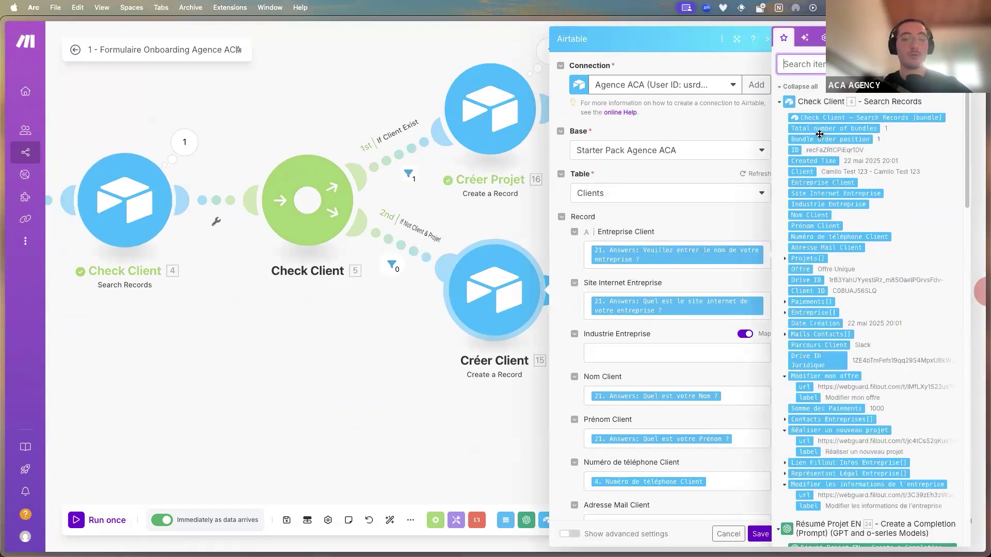
pyautogui.write('entrpri')
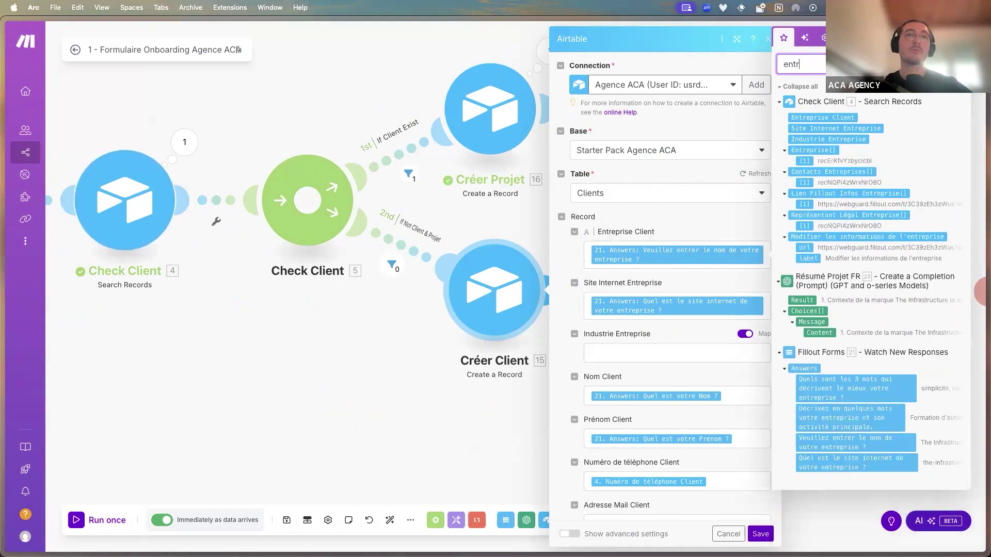
pyautogui.press('BackSpace')
pyautogui.press('BackSpace')
pyautogui.press('BackSpace')
pyautogui.press('BackSpace')
pyautogui.press('BackSpace')
pyautogui.press('BackSpace')
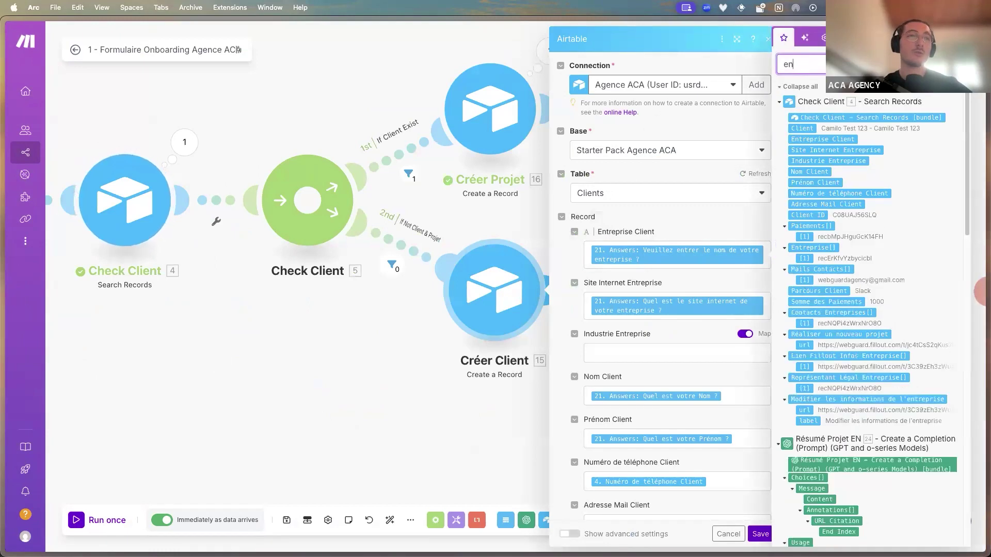
pyautogui.write('entre')
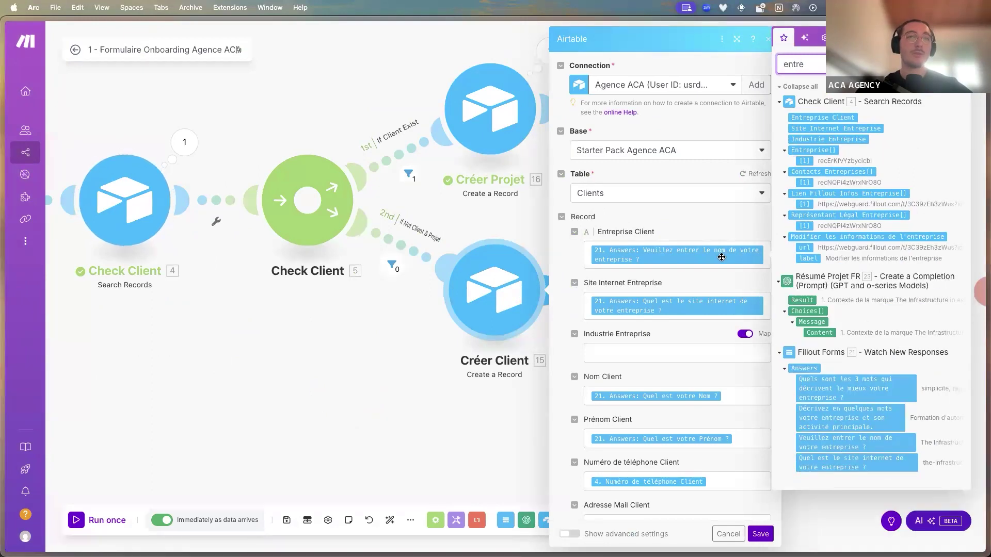
pyautogui.press('super+a')
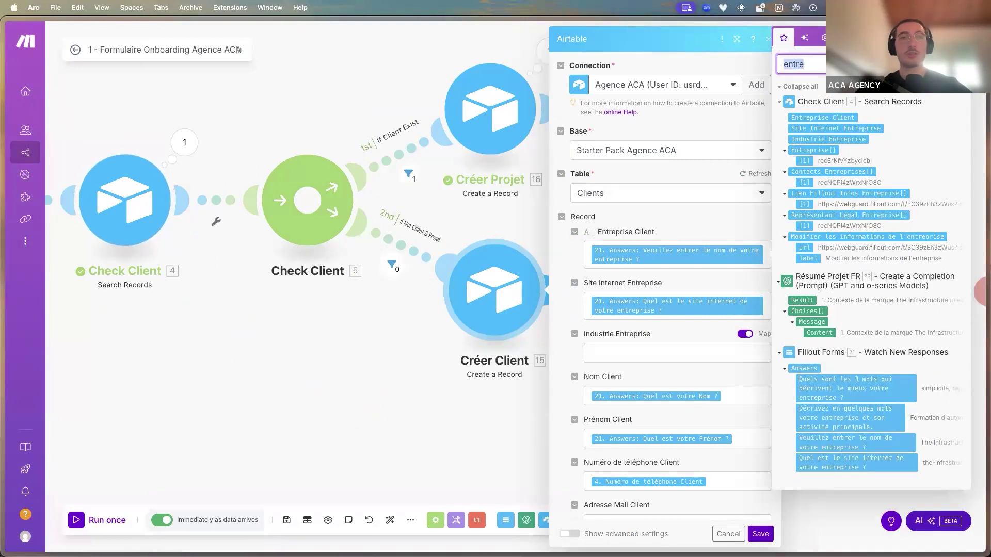
pyautogui.press('BackSpace')
pyautogui.click(546, 267)
pyautogui.click(535, 283)
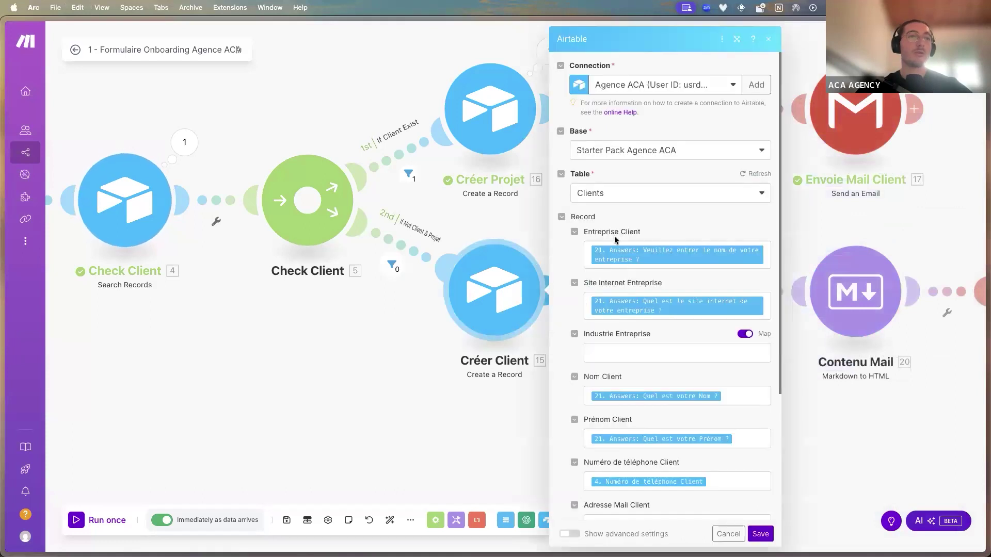
pyautogui.scroll(-2, 620, 284)
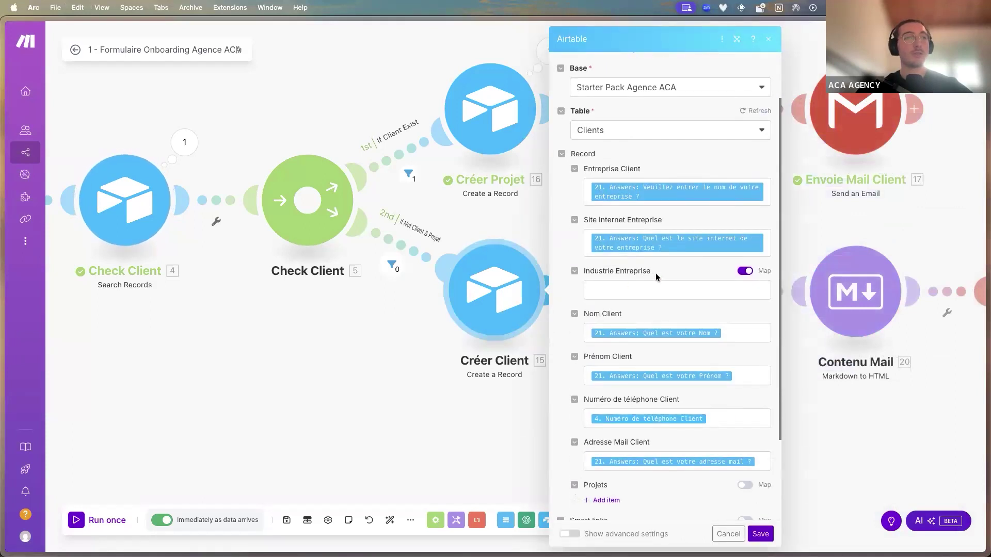
pyautogui.scroll(-4, 656, 277)
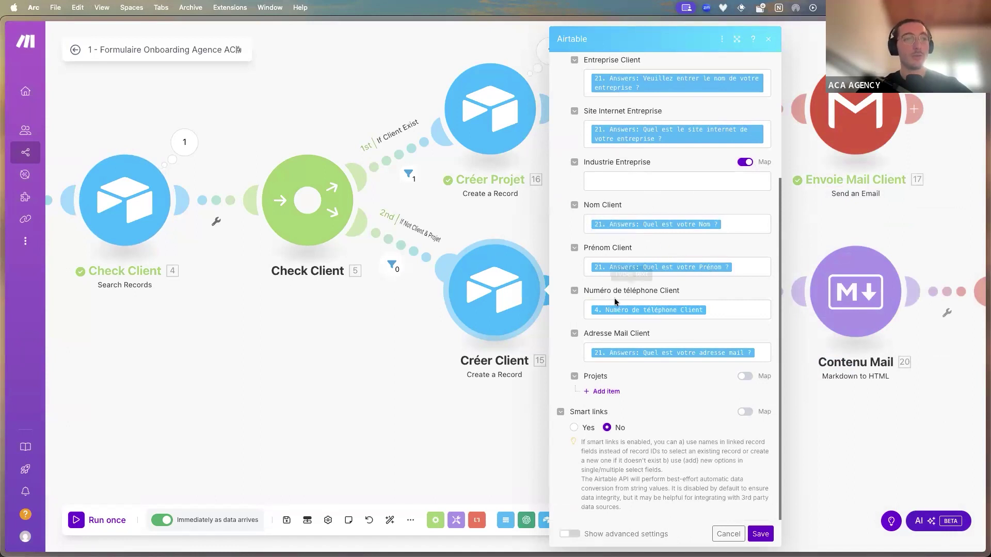
pyautogui.scroll(-1, 517, 412)
pyautogui.click(515, 419)
pyautogui.hscroll(5, 540, 427)
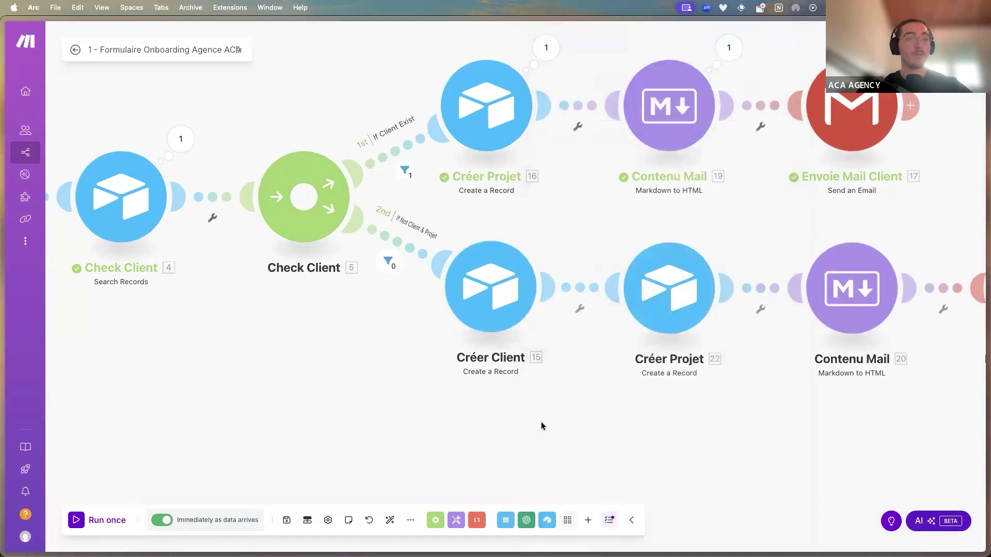
pyautogui.scroll(-2, 547, 313)
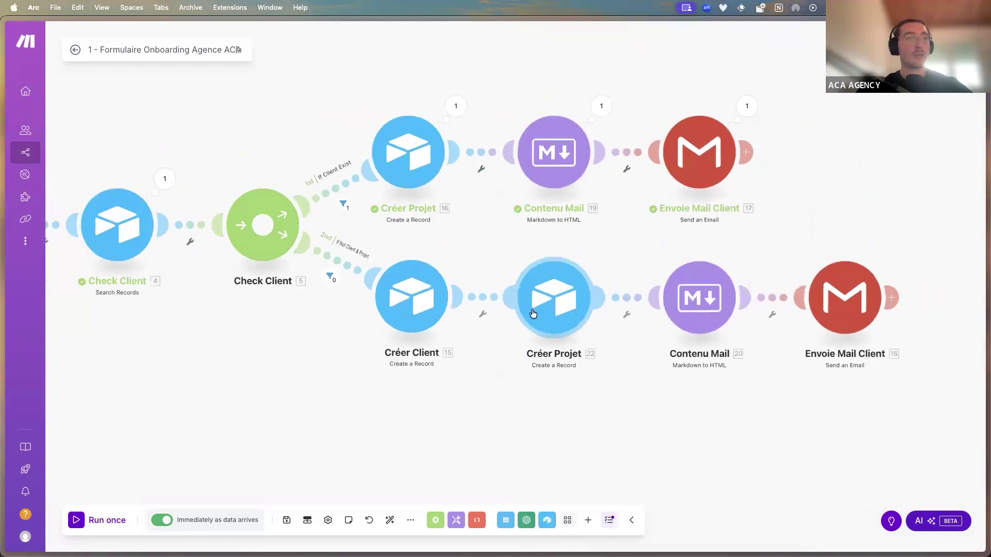
pyautogui.click(695, 296)
pyautogui.moveTo(788, 199); pyautogui.dragTo(923, 197)
pyautogui.click(900, 226)
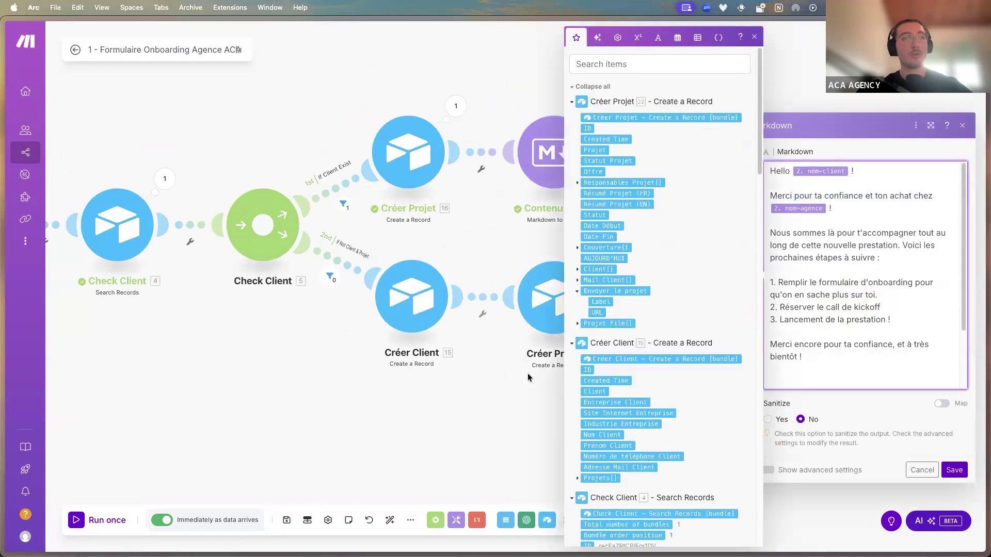
pyautogui.click(528, 377)
pyautogui.scroll(-5, 620, 346)
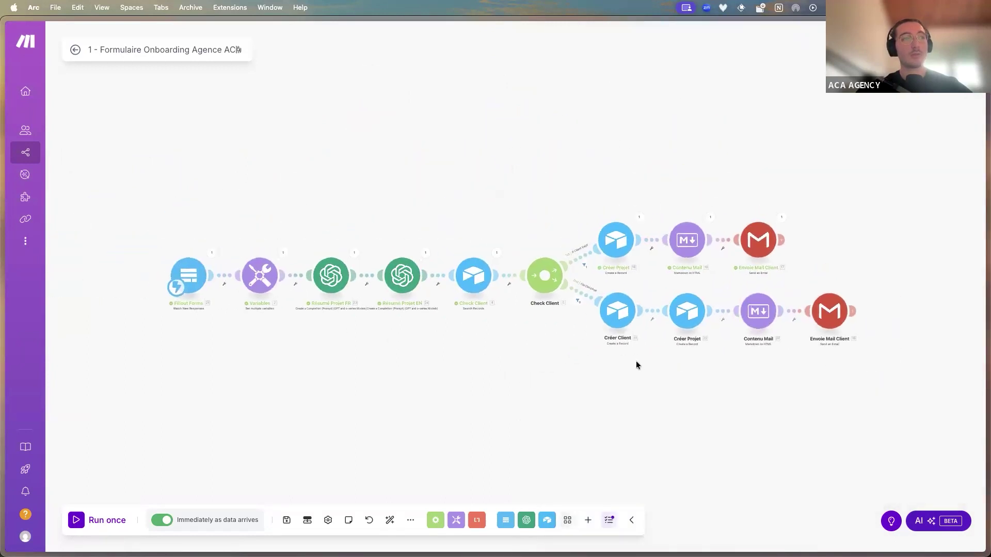
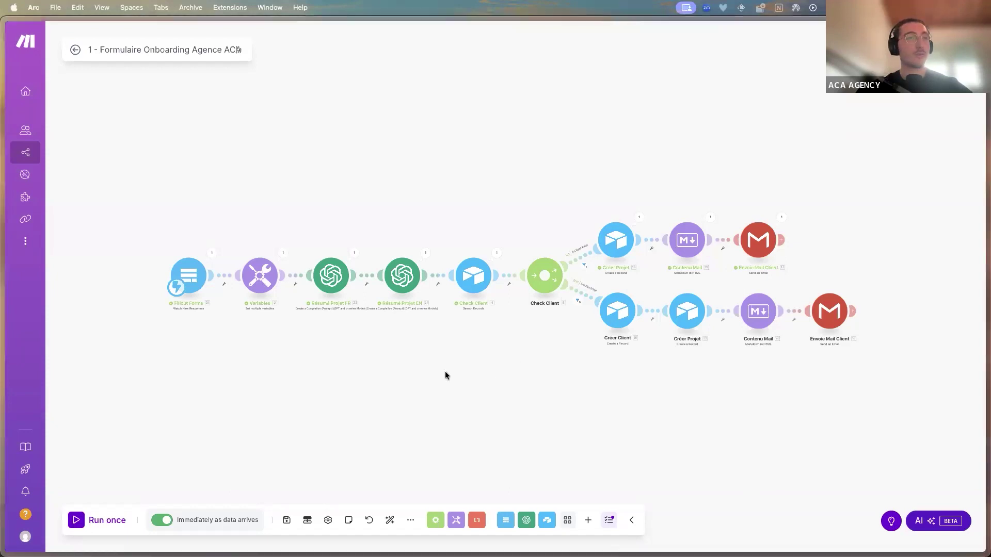
# Switch from the Make scenario to the Live ACA - Automatisation (10 Juin 2025) FigJam board
pyautogui.scroll(3, 444, 371)
pyautogui.moveTo(456, 365)
pyautogui.mouseDown()
pyautogui.moveTo(430, 372)
pyautogui.moveTo(439, 373)
pyautogui.mouseUp()
pyautogui.scroll(-3, 426, 373)
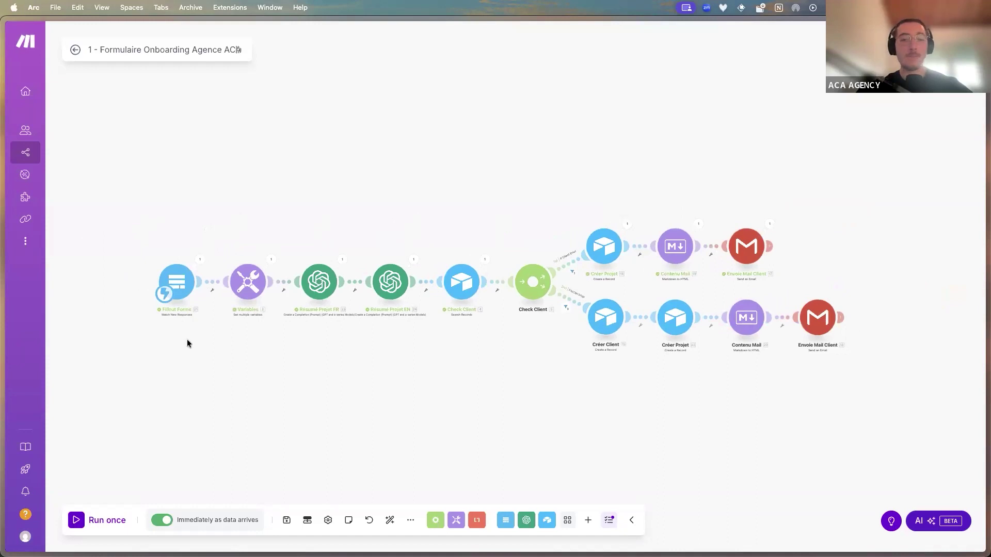
pyautogui.moveTo(2, 289)
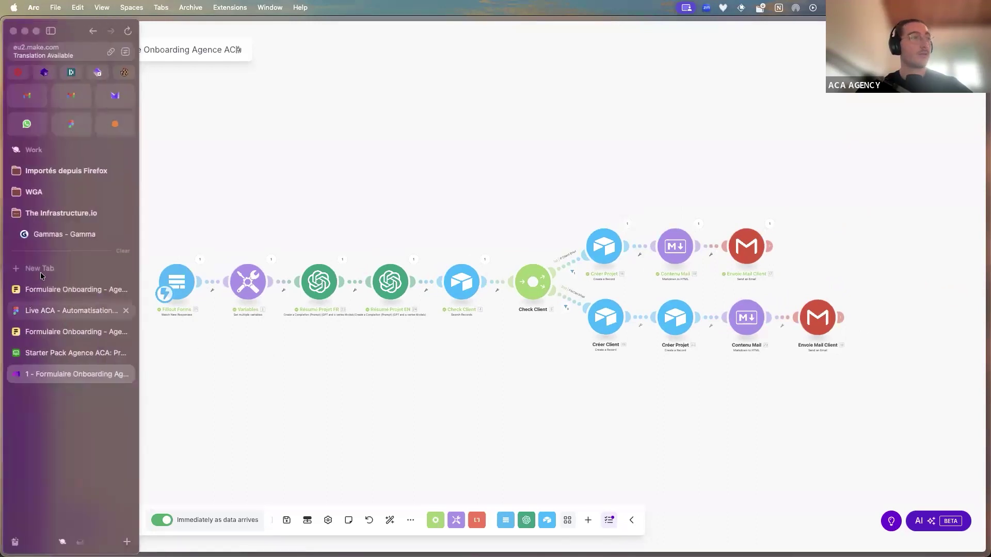
pyautogui.click(69, 310)
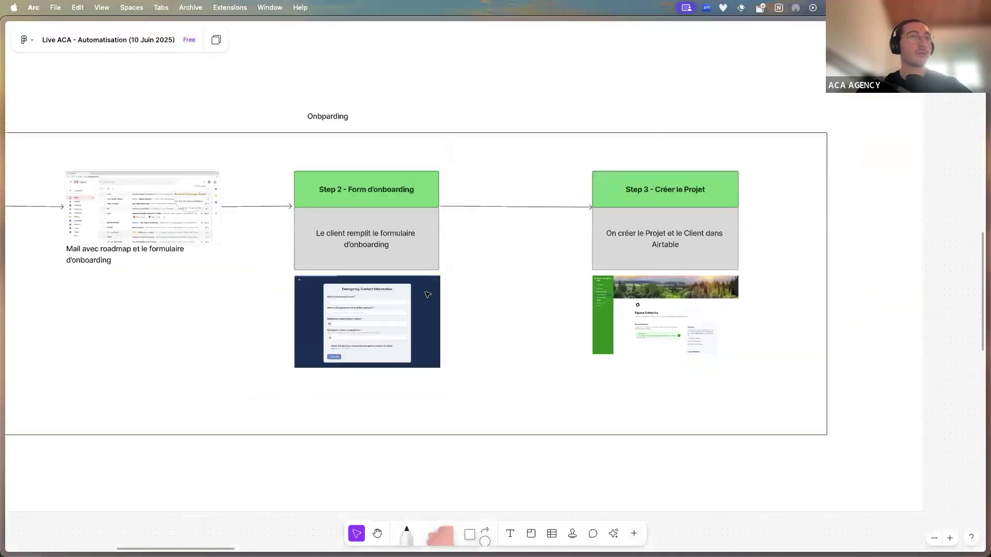
# Survey the Onboarding frame: payment, email, form and Airtable project creation
pyautogui.moveTo(359, 249); pyautogui.dragTo(412, 244)
pyautogui.scroll(-2, 395, 252)
pyautogui.scroll(3, 186, 231)
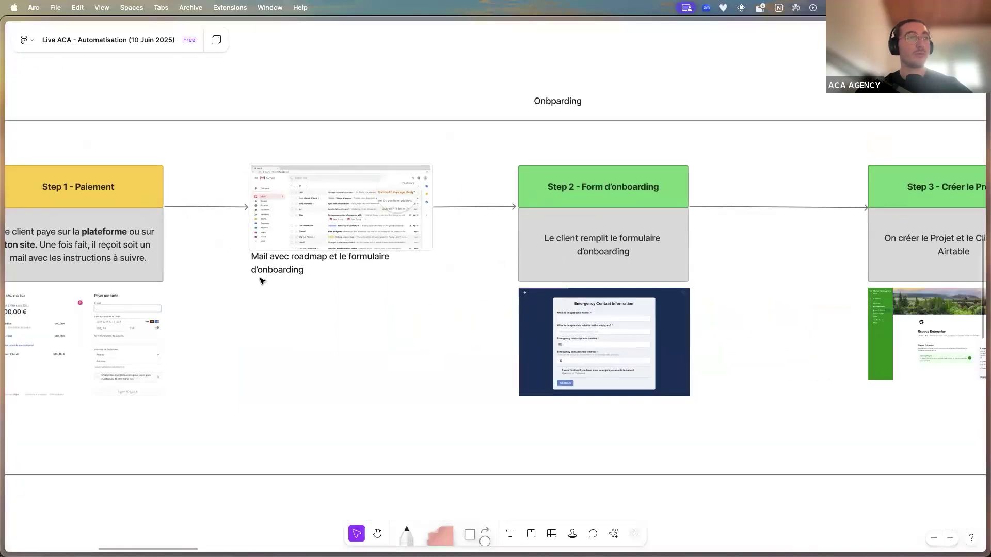
pyautogui.hscroll(-5, 199, 265)
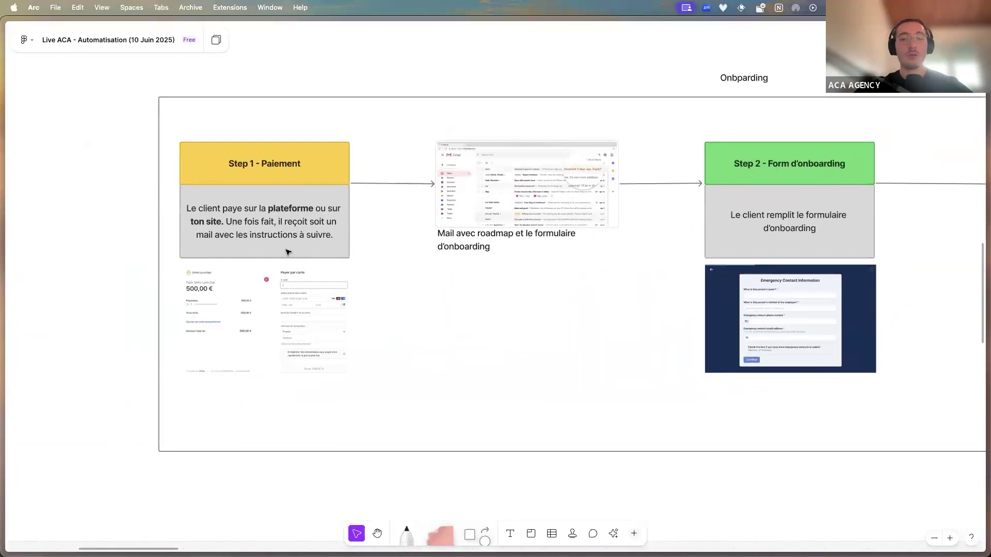
pyautogui.scroll(1, 288, 252)
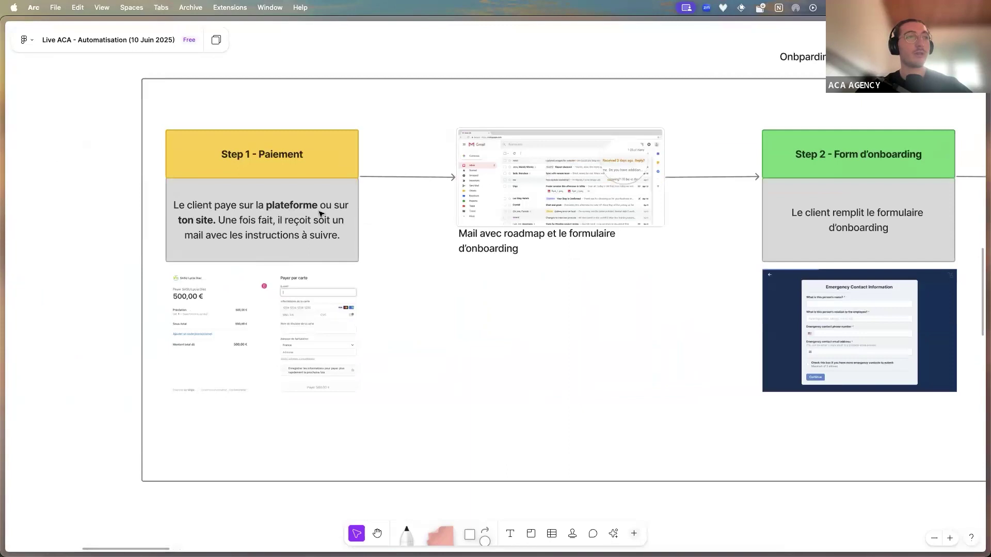
pyautogui.hscroll(3, 345, 214)
pyautogui.scroll(1, 136, 304)
pyautogui.scroll(5, 135, 305)
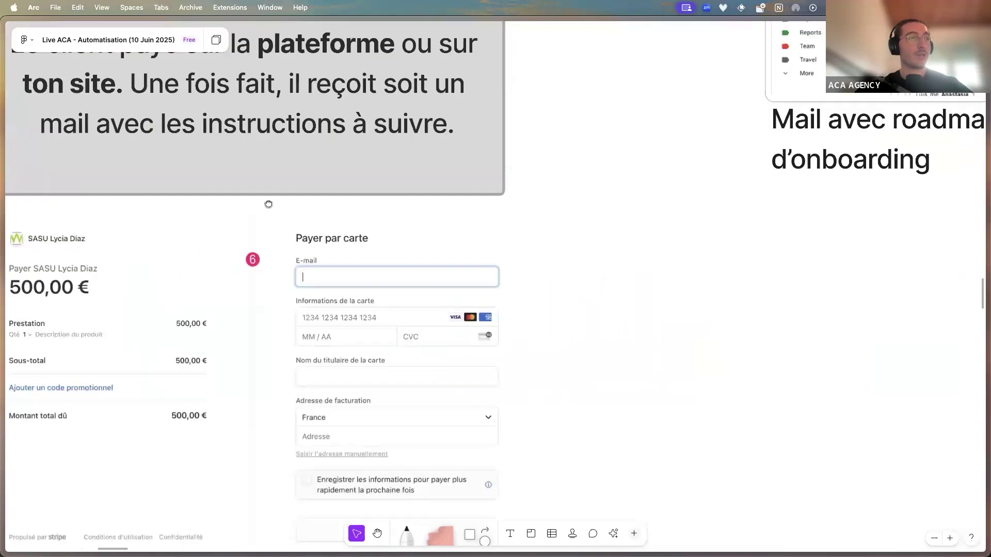
pyautogui.hscroll(-3, 136, 304)
pyautogui.scroll(-2, 338, 210)
pyautogui.hscroll(18, 489, 241)
pyautogui.hscroll(5, 438, 252)
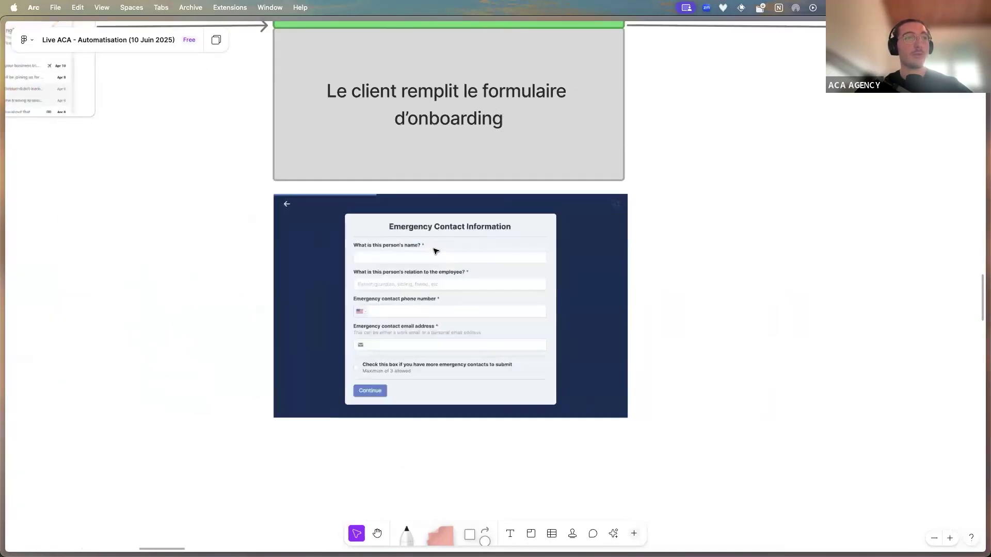
pyautogui.scroll(1, 438, 253)
pyautogui.scroll(-3, 437, 252)
pyautogui.scroll(-2, 437, 252)
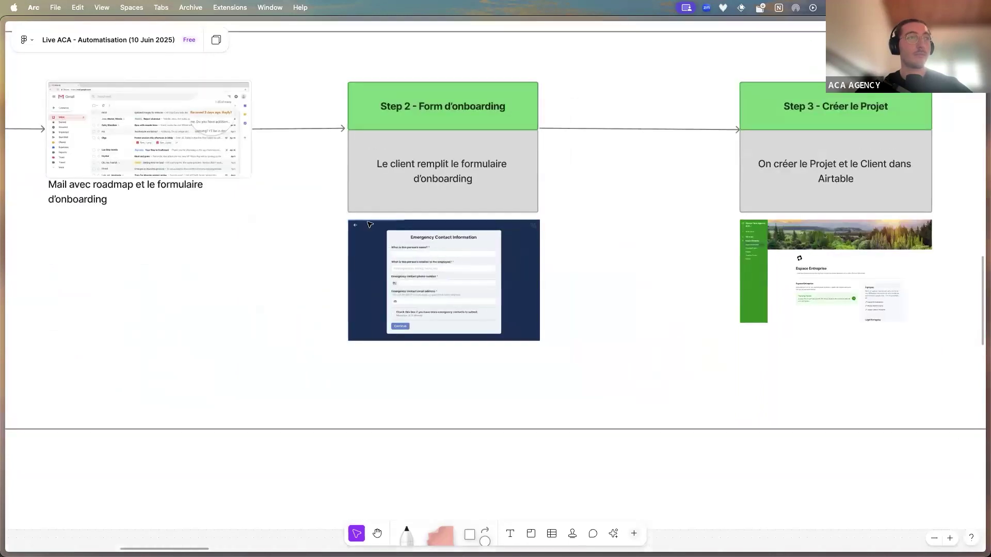
pyautogui.hscroll(-5, 490, 231)
pyautogui.scroll(-3, 447, 245)
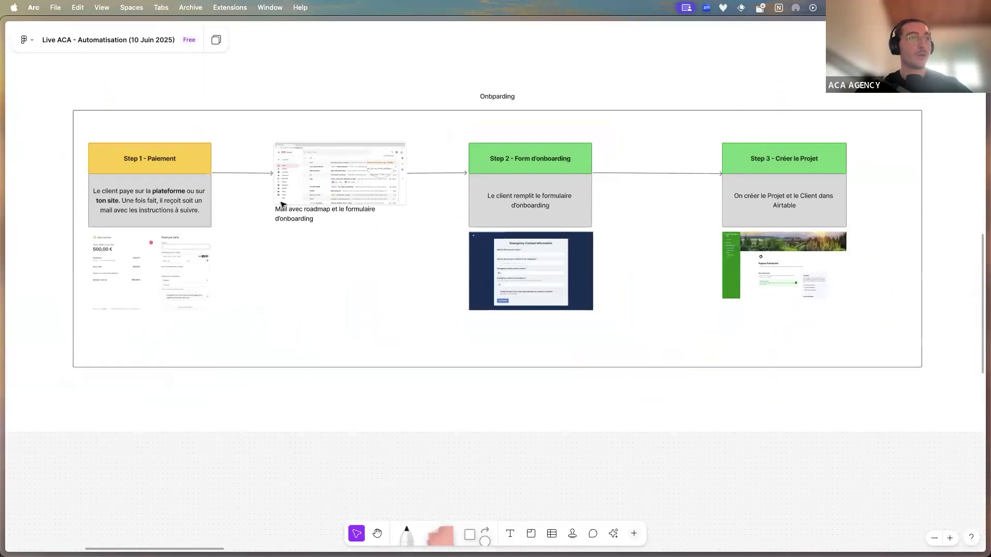
pyautogui.moveTo(282, 205); pyautogui.dragTo(252, 173)
# Undo the accidental section move and delete the Step 1→mail and mail→Step 2 arrows
pyautogui.press('super+z')
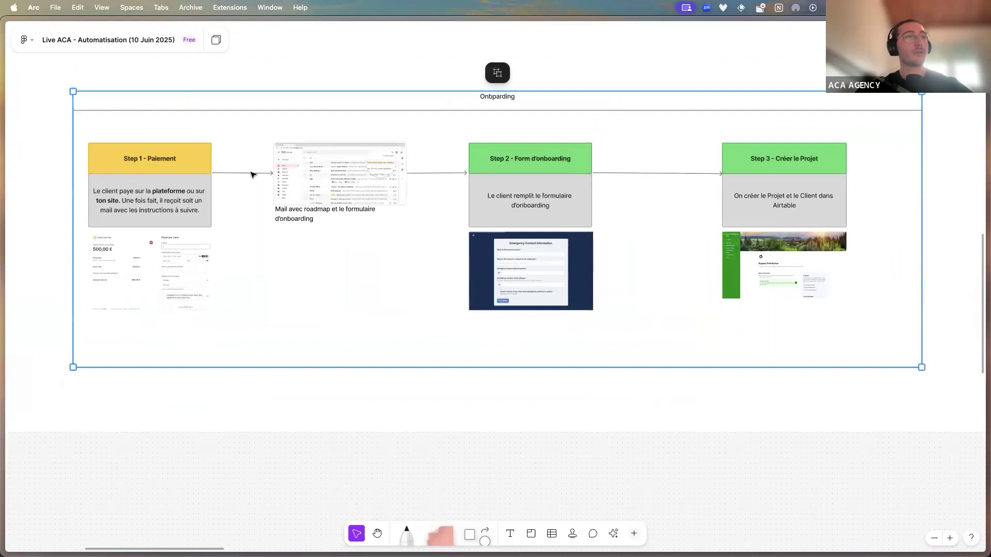
pyautogui.click(253, 173)
pyautogui.press('Delete')
pyautogui.click(421, 176)
pyautogui.press('Delete')
# Move the Gmail image between Step 2 and Step 3, and shift the Step 2 group beside Step 1
pyautogui.click(333, 189)
pyautogui.click(323, 187)
pyautogui.moveTo(322, 187); pyautogui.dragTo(645, 186)
pyautogui.click(476, 161)
pyautogui.click(489, 201)
pyautogui.keyDown('shift'); pyautogui.click(500, 248); pyautogui.keyUp('shift')
pyautogui.keyDown('shift'); pyautogui.click(497, 171); pyautogui.keyUp('shift')
pyautogui.moveTo(497, 170); pyautogui.dragTo(309, 170)
# Align the mail caption under the Gmail image and delete the leftover Step 2–Step 3 connector
pyautogui.click(285, 205)
pyautogui.moveTo(285, 206); pyautogui.dragTo(516, 211)
pyautogui.click(633, 154)
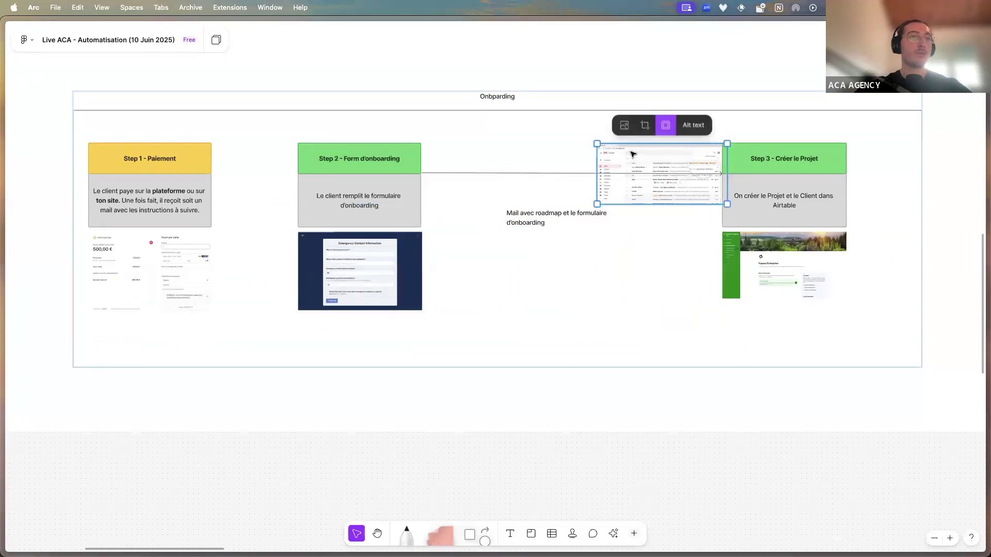
pyautogui.moveTo(632, 153); pyautogui.dragTo(551, 159)
pyautogui.click(500, 174)
pyautogui.press('BackSpace')
# Draw straight arrows Step 1 → Step 2 → mail image → Step 3
pyautogui.click(475, 534)
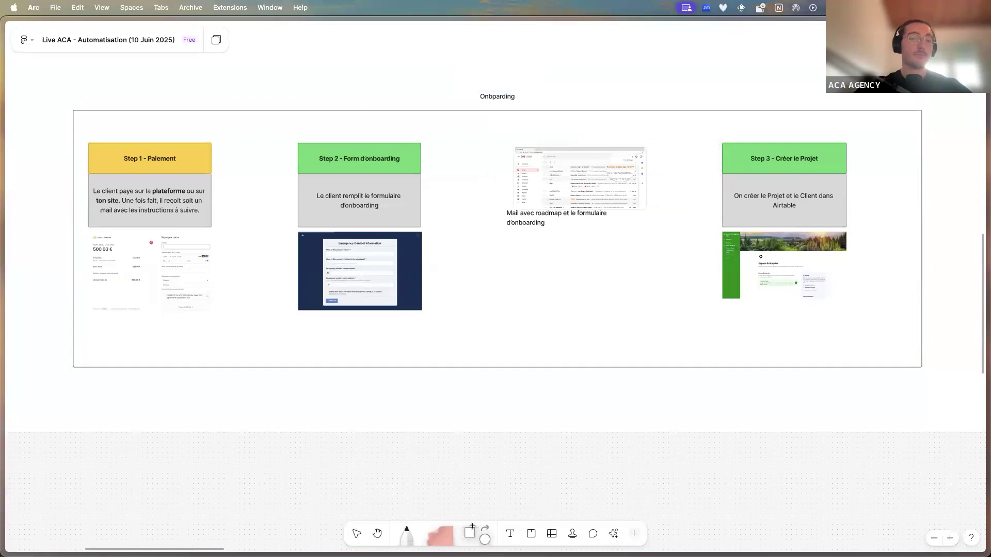
pyautogui.click(32, 185)
pyautogui.moveTo(301, 175); pyautogui.dragTo(296, 174)
pyautogui.moveTo(496, 173); pyautogui.dragTo(512, 174)
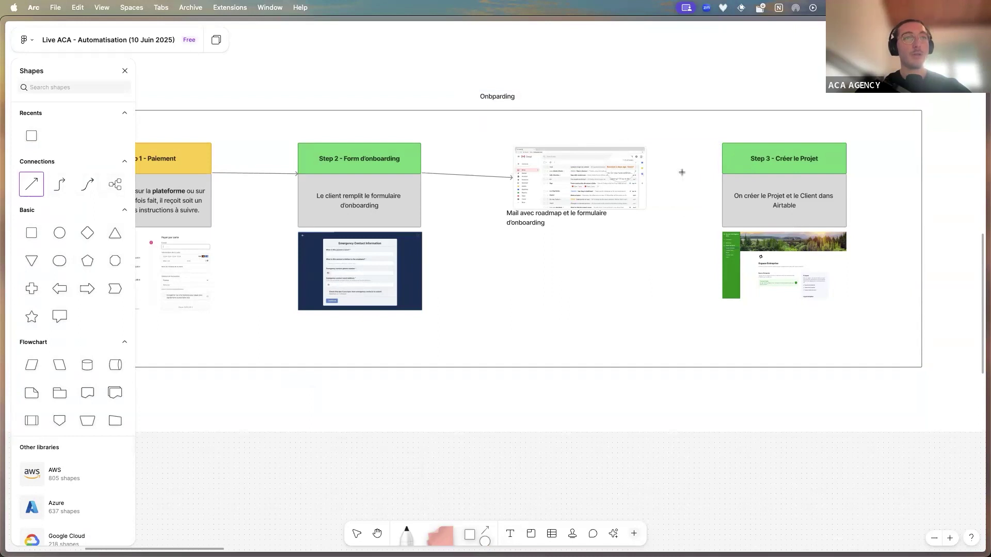
pyautogui.moveTo(723, 171); pyautogui.dragTo(722, 173)
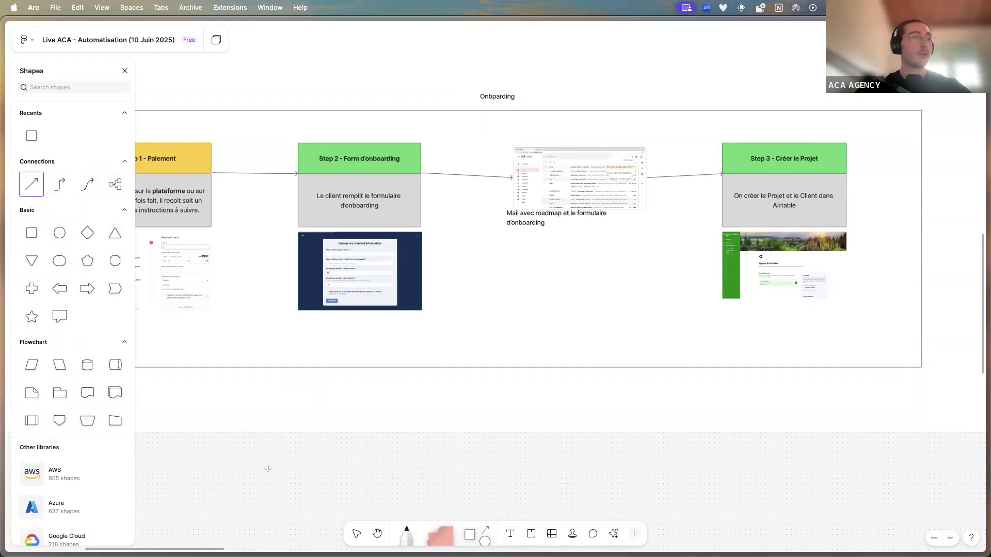
pyautogui.press('Escape')
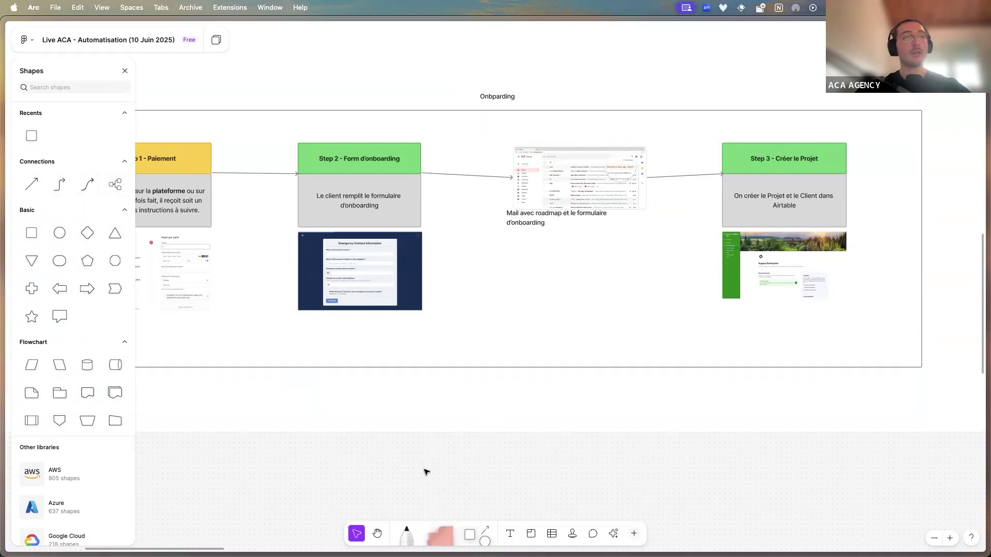
# Review the Gmail email's next-steps text, then bring up the Gamma 'Onboarding du Client' page
pyautogui.moveTo(130, 212)
pyautogui.scroll(-5, 531, 290)
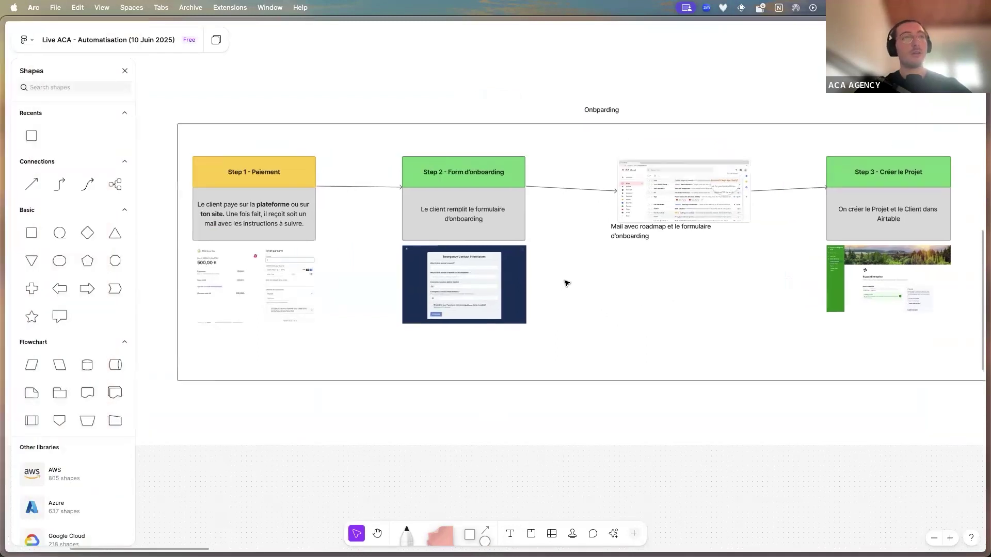
pyautogui.moveTo(41, 311)
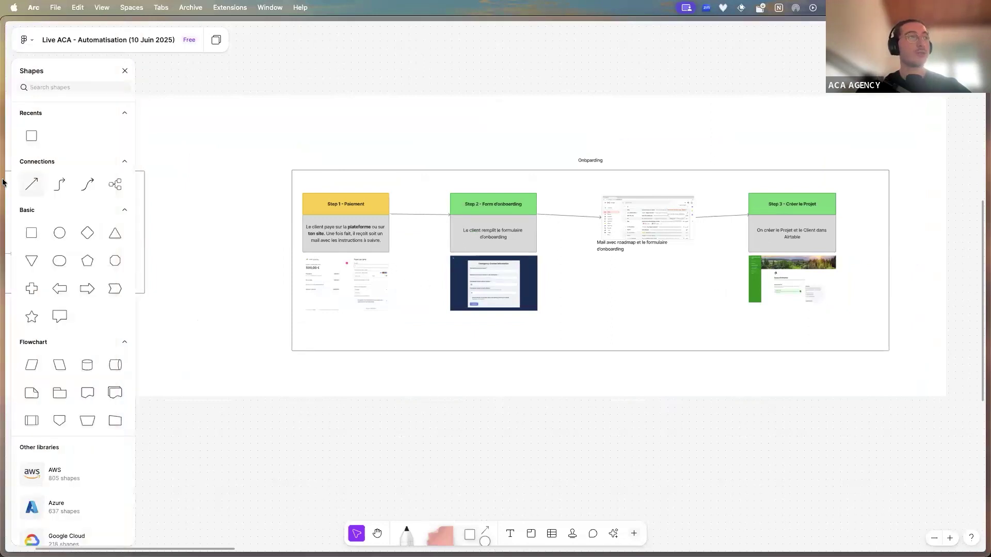
pyautogui.moveTo(3, 181)
pyautogui.click(34, 98)
pyautogui.moveTo(215, 250); pyautogui.dragTo(159, 154)
pyautogui.click(211, 163)
pyautogui.moveTo(3, 216)
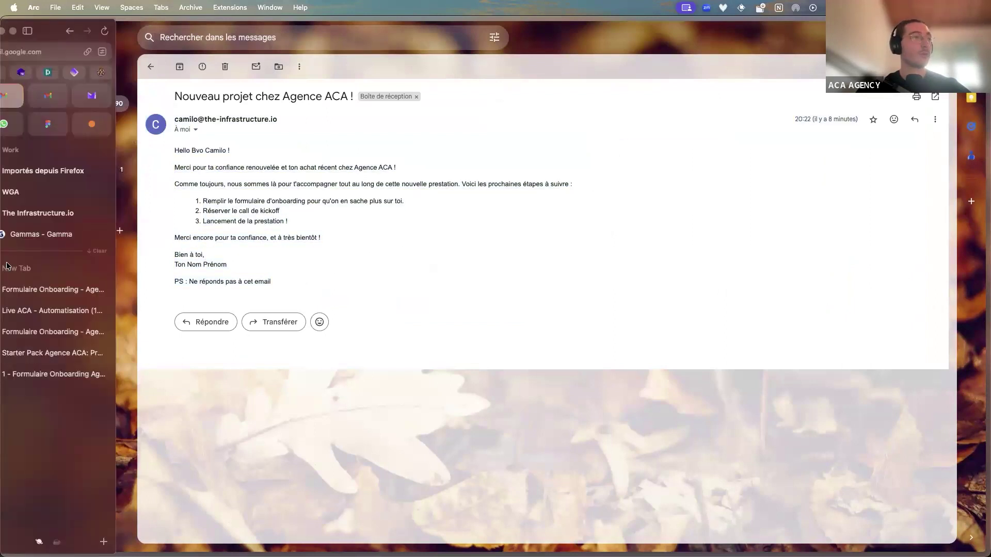
pyautogui.click(77, 240)
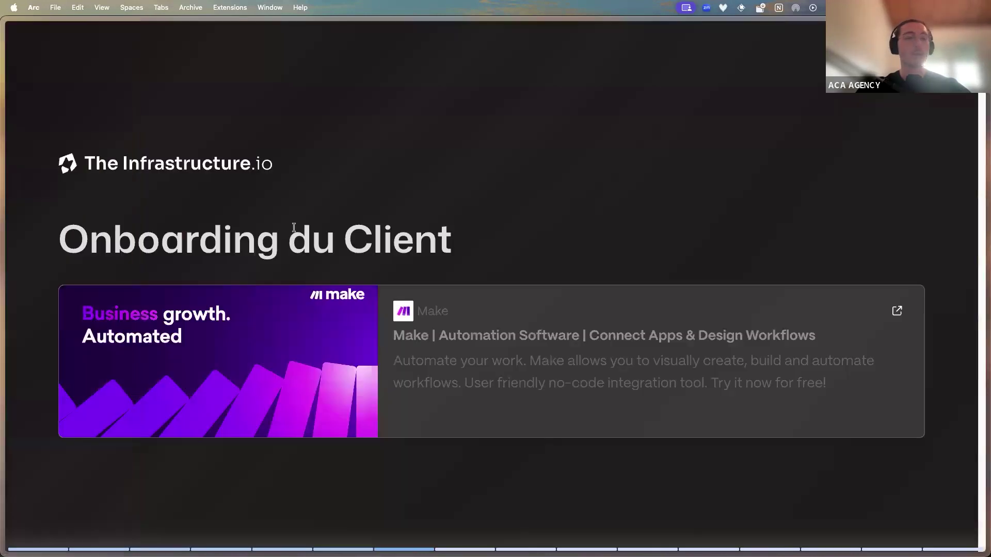
# Advance the Gamma presentation to the Delivery slide with its Make link card
pyautogui.press('Right')
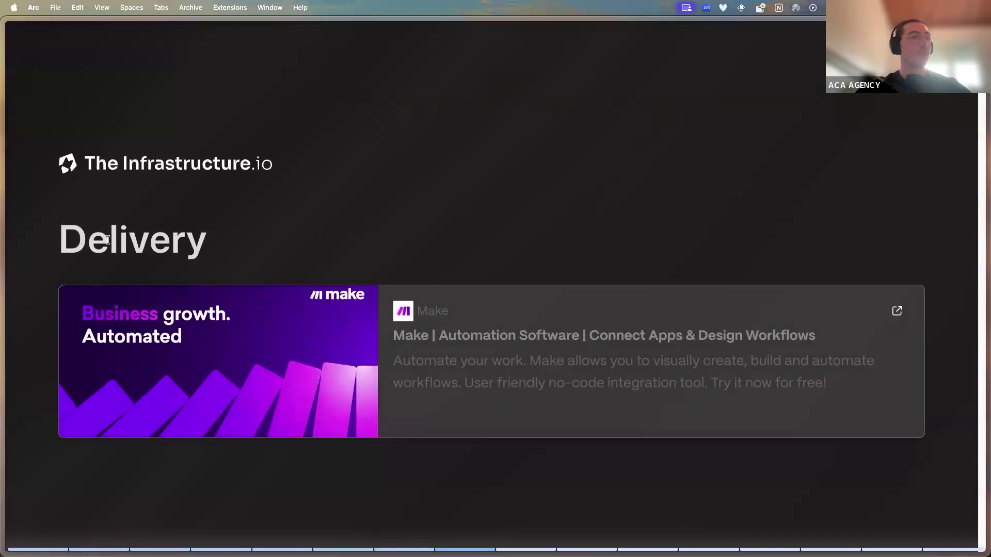
pyautogui.moveTo(2, 259)
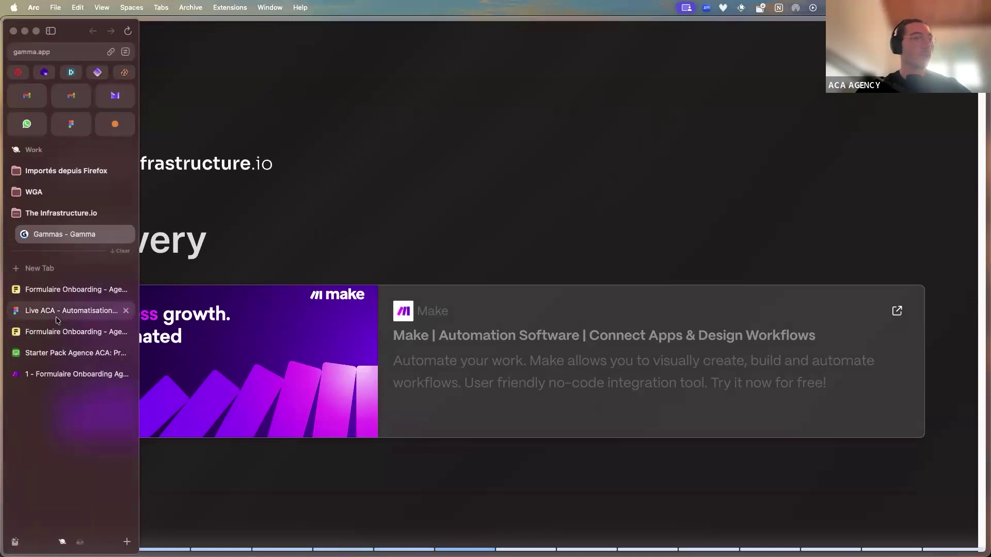
pyautogui.click(72, 311)
# Pan past the Ton Agence diagram to center Delivery & Overdeliver's send-project and testimonial-form steps
pyautogui.scroll(-5, 516, 259)
pyautogui.scroll(5, 460, 284)
pyautogui.scroll(-3, 482, 224)
pyautogui.scroll(-1, 569, 258)
pyautogui.moveTo(513, 211); pyautogui.dragTo(553, 245)
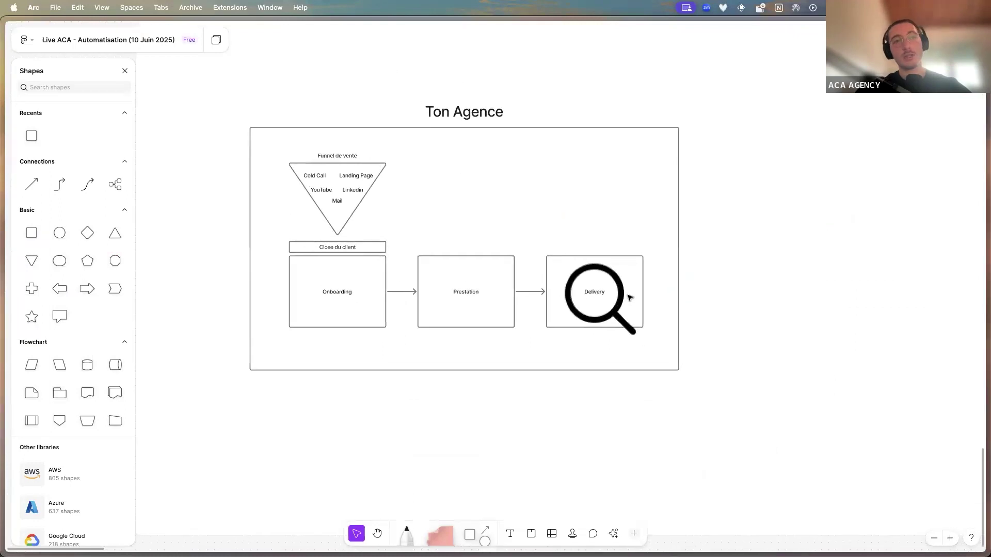
pyautogui.scroll(-3, 602, 303)
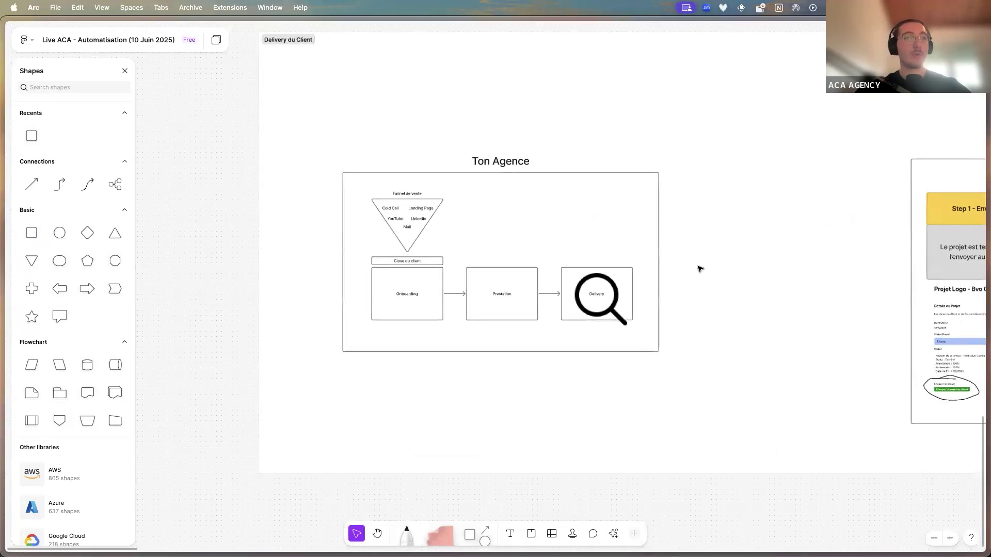
pyautogui.moveTo(699, 268); pyautogui.dragTo(489, 268)
pyautogui.scroll(-5, 498, 263)
pyautogui.moveTo(571, 249); pyautogui.dragTo(389, 244)
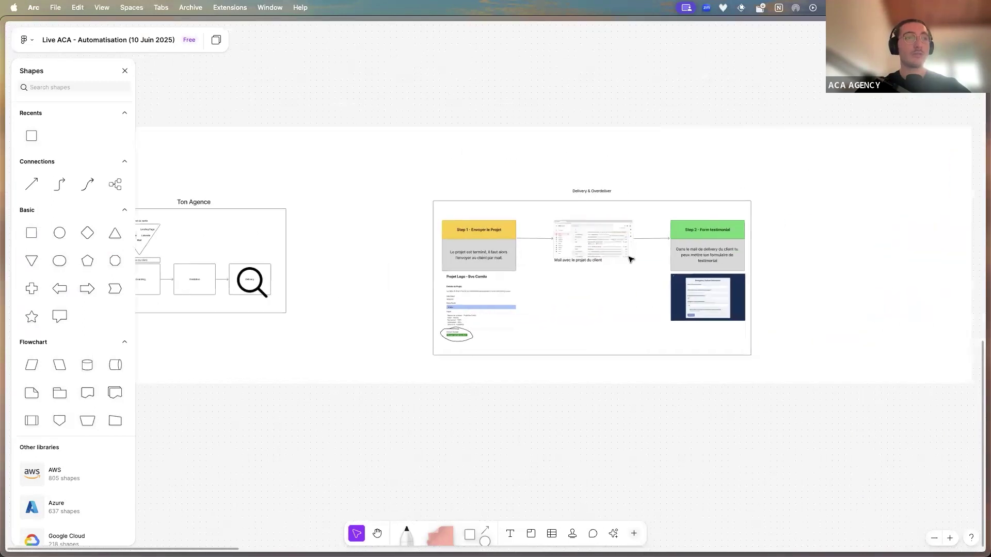
pyautogui.scroll(5, 631, 258)
pyautogui.moveTo(527, 267); pyautogui.dragTo(551, 236)
pyautogui.hscroll(3, 532, 241)
pyautogui.scroll(1, 532, 241)
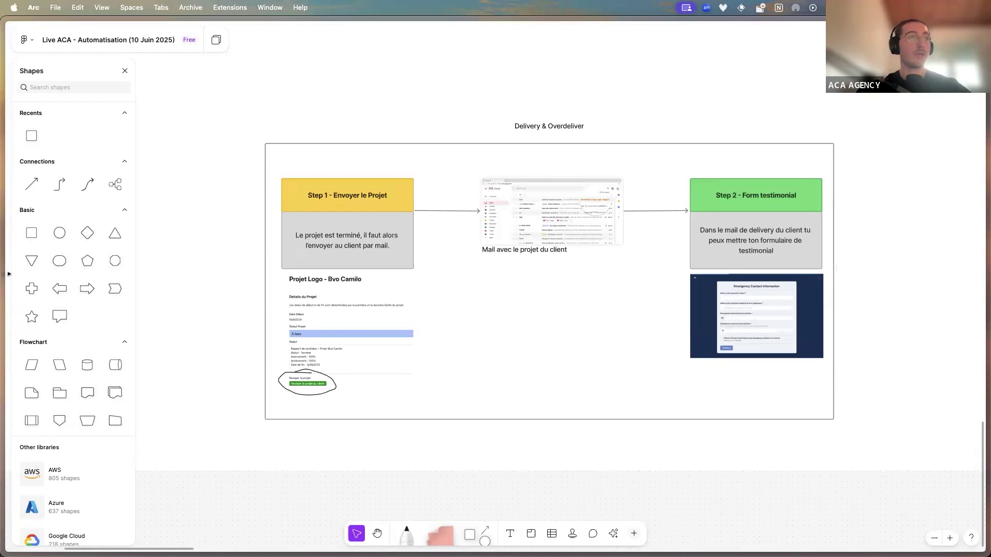
# In the Starter Pack Agence ACA interface, go Espace Entreprise > Tracking Projets > Projet Logo
pyautogui.moveTo(3, 260)
pyautogui.click(75, 353)
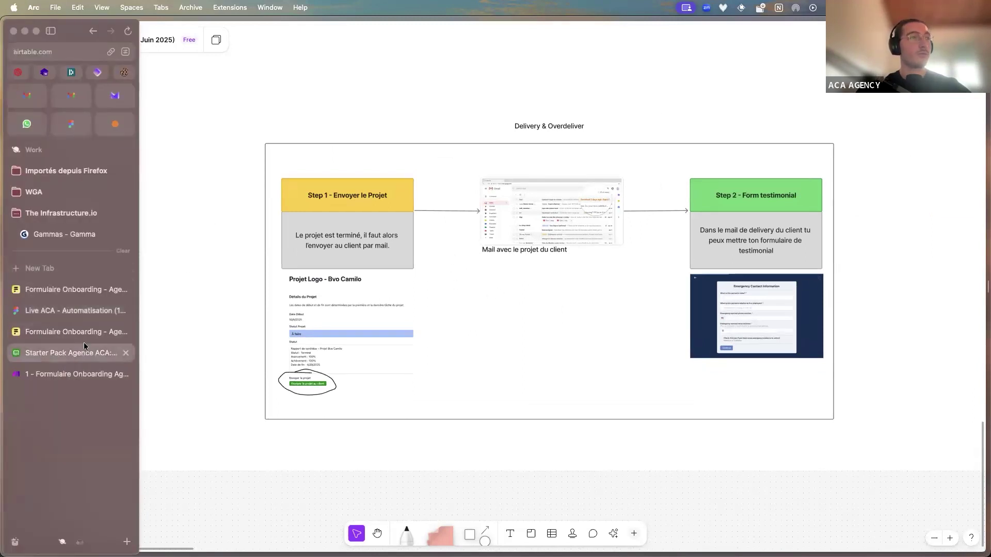
pyautogui.click(289, 33)
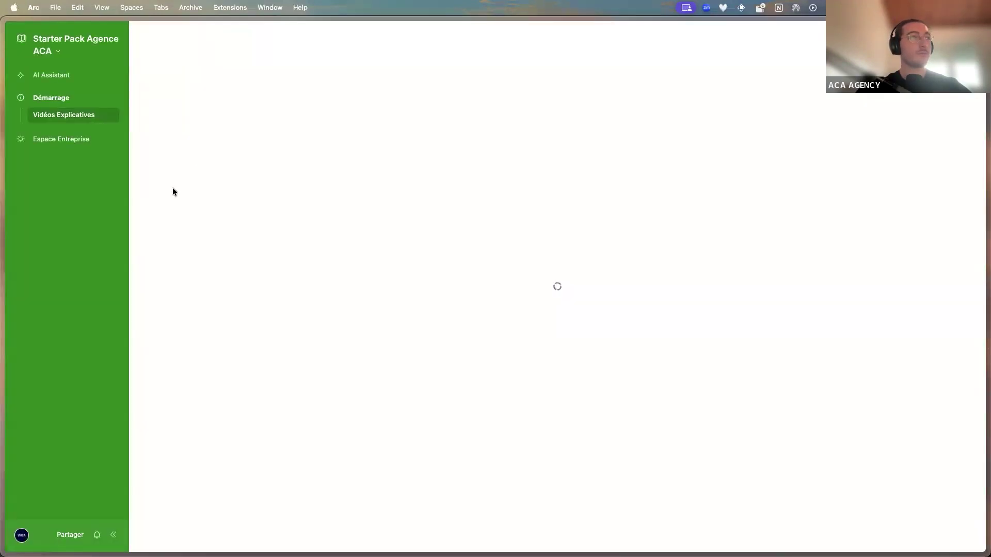
pyautogui.click(73, 138)
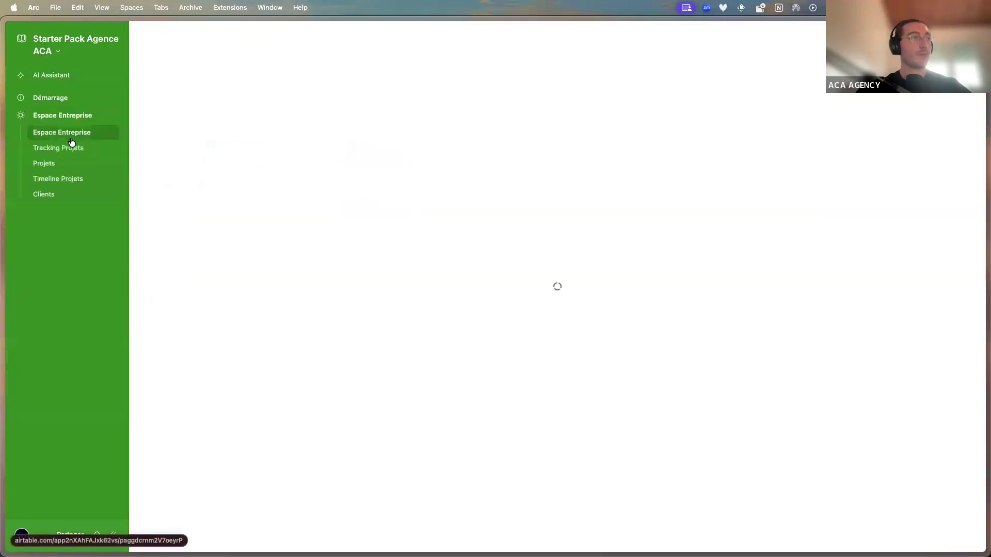
pyautogui.click(44, 149)
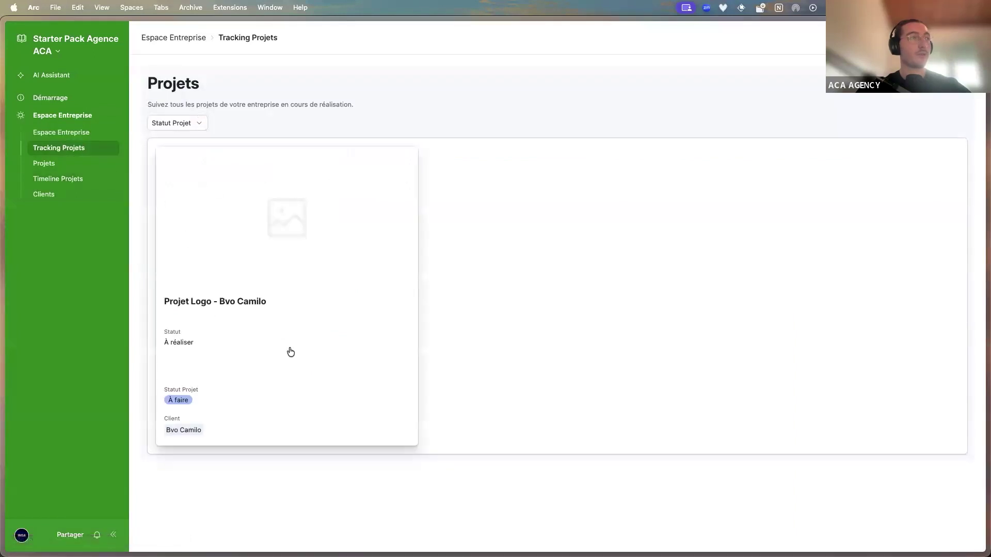
pyautogui.click(290, 350)
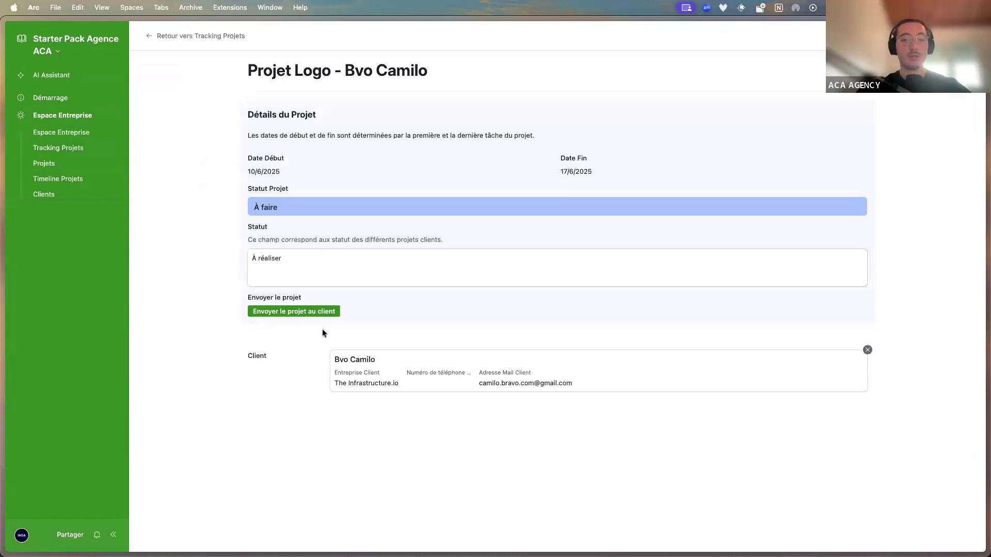
pyautogui.click(77, 50)
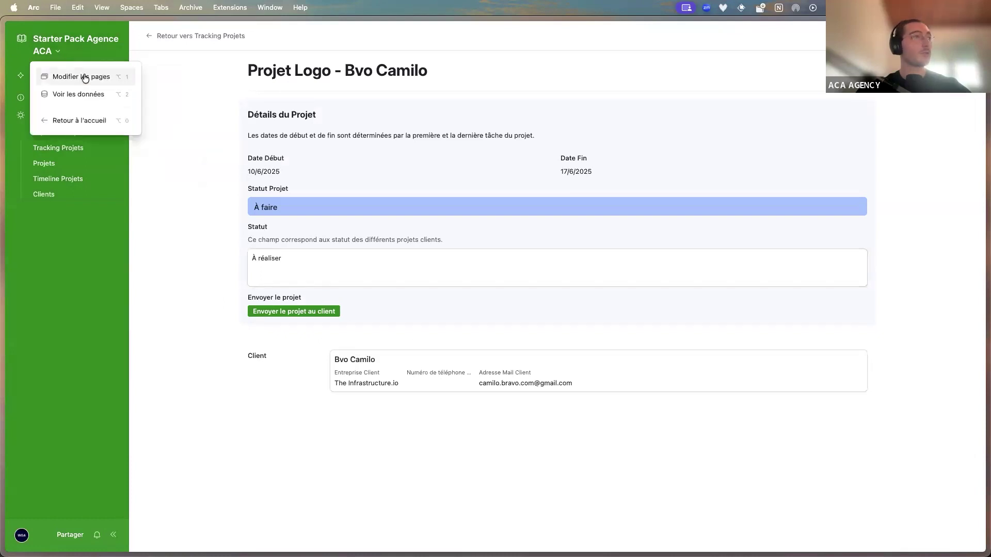
# Add the Résumé Projet (FR) field to the project page and publish the interface
pyautogui.click(82, 77)
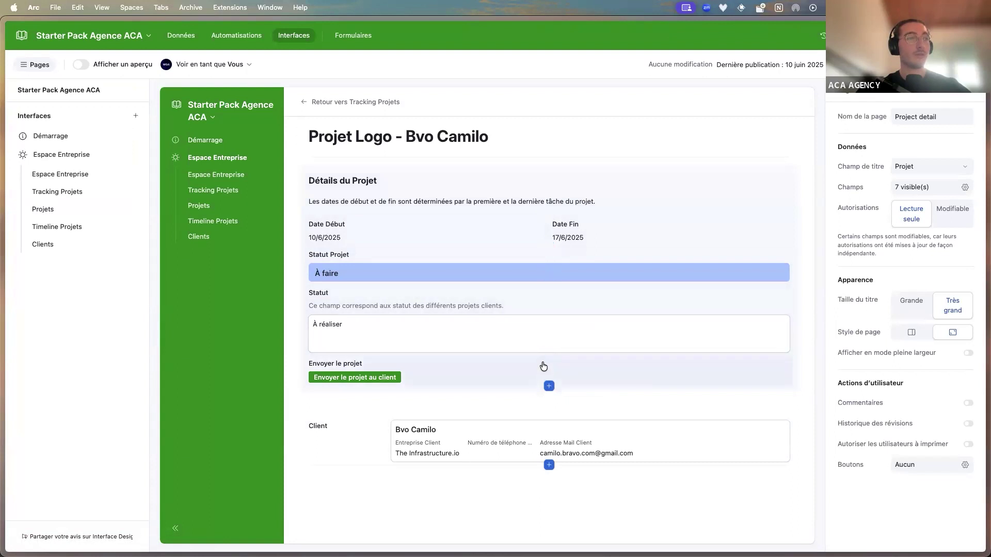
pyautogui.click(550, 386)
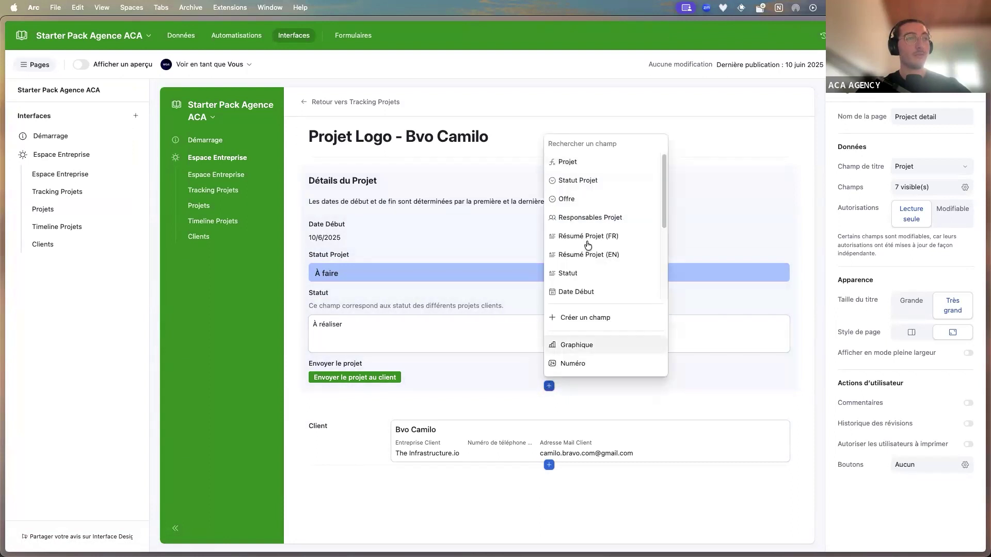
pyautogui.click(619, 237)
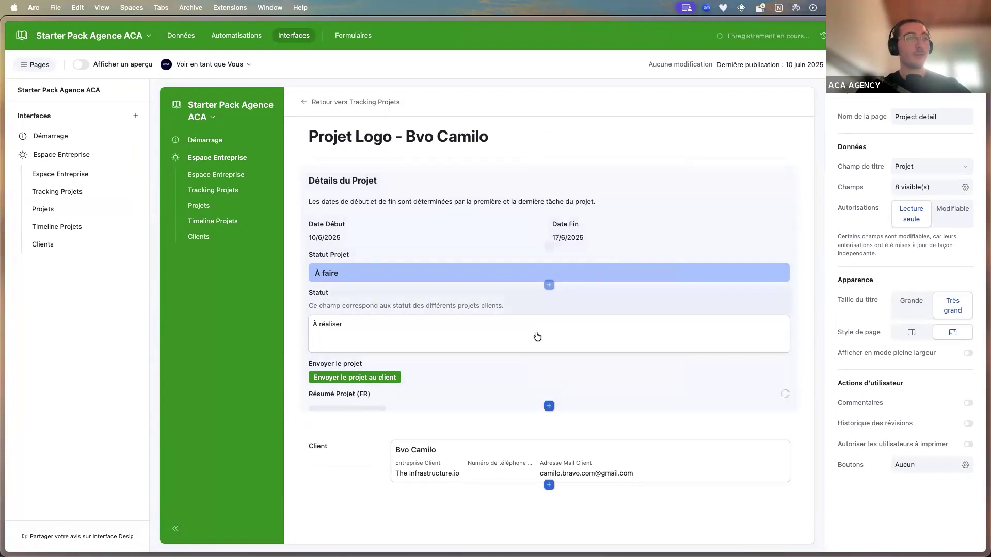
pyautogui.scroll(-10, 508, 273)
pyautogui.scroll(10, 508, 273)
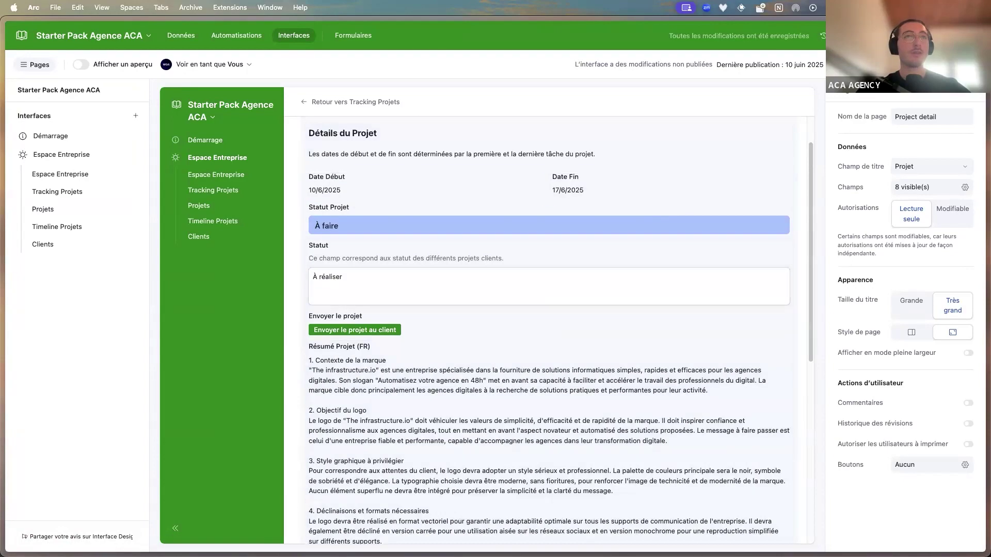
pyautogui.click(857, 64)
pyautogui.click(593, 373)
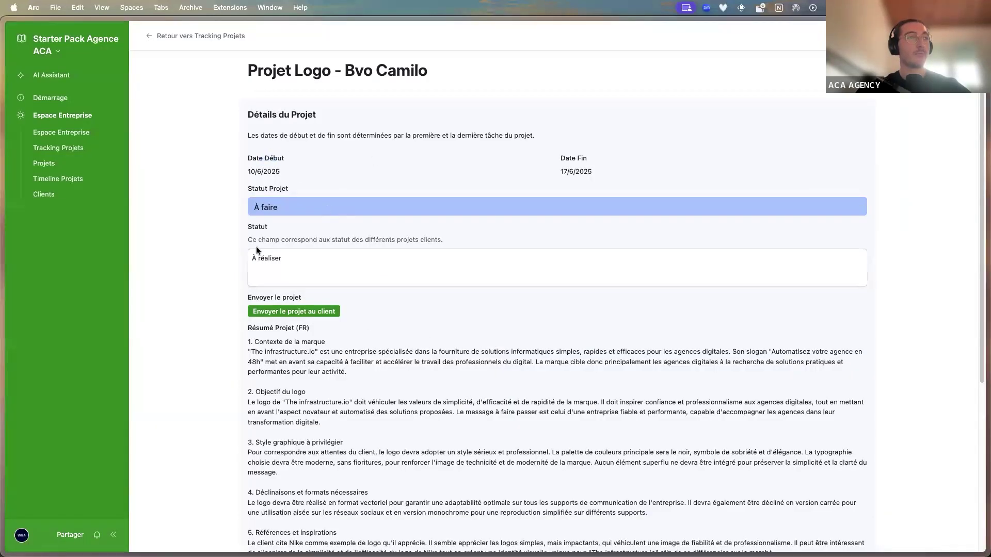
# Make the Statut Projet field Modifiable and publish the interface again
pyautogui.scroll(-4, 274, 306)
pyautogui.moveTo(249, 138); pyautogui.dragTo(428, 450)
pyautogui.click(72, 47)
pyautogui.click(103, 73)
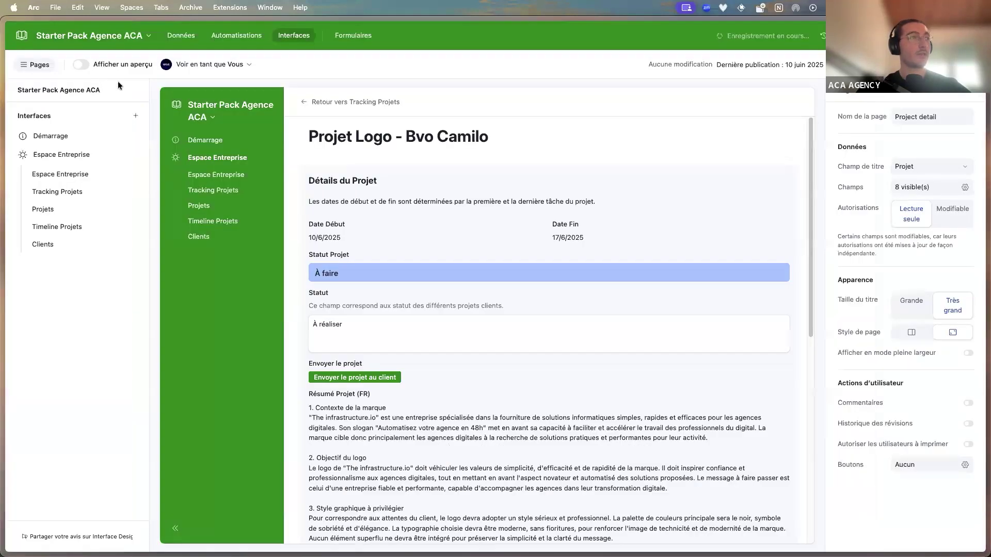
pyautogui.click(420, 272)
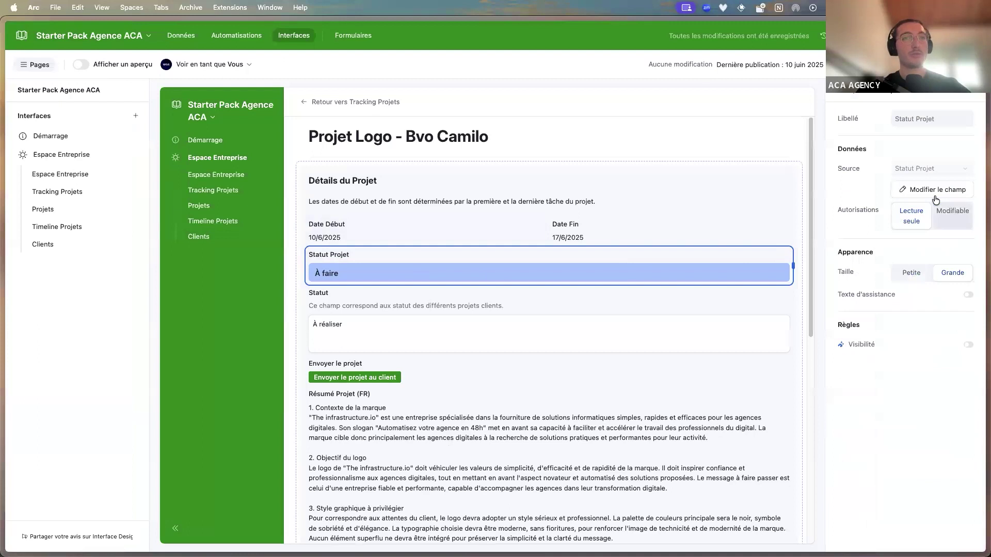
pyautogui.click(950, 219)
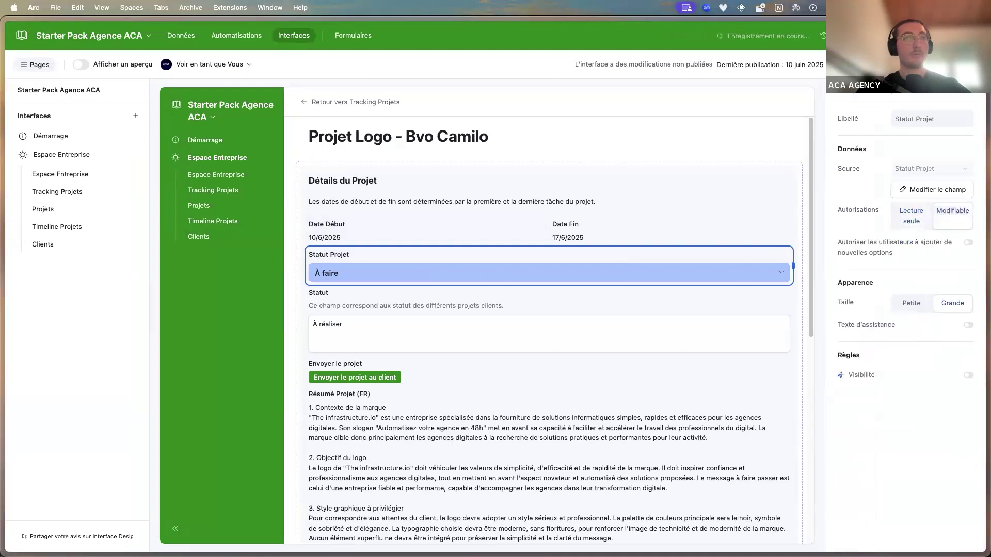
pyautogui.click(864, 65)
pyautogui.click(593, 374)
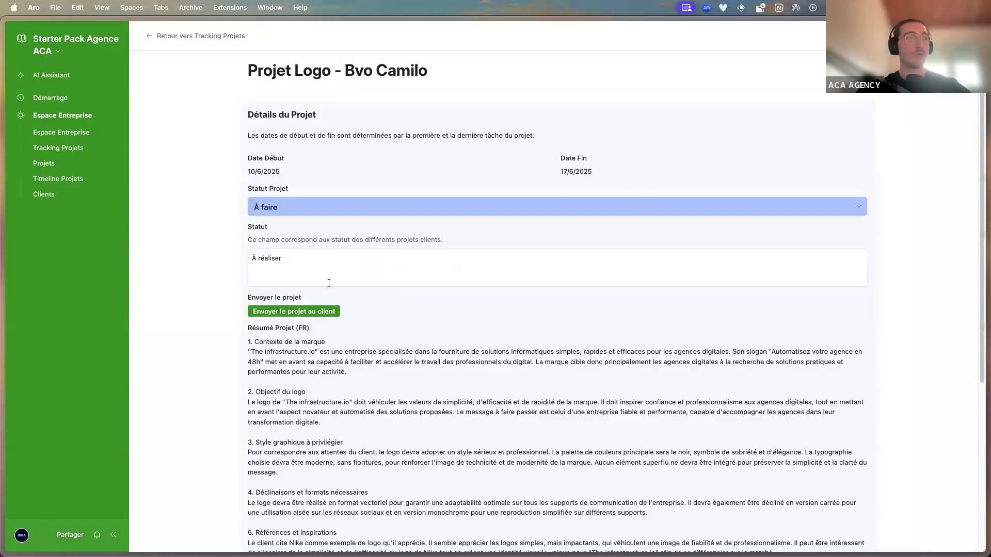
# Set Statut Projet to En cours and add '- logo', '- brandbook', '- déliver' lines to the status notes
pyautogui.scroll(-4, 281, 212)
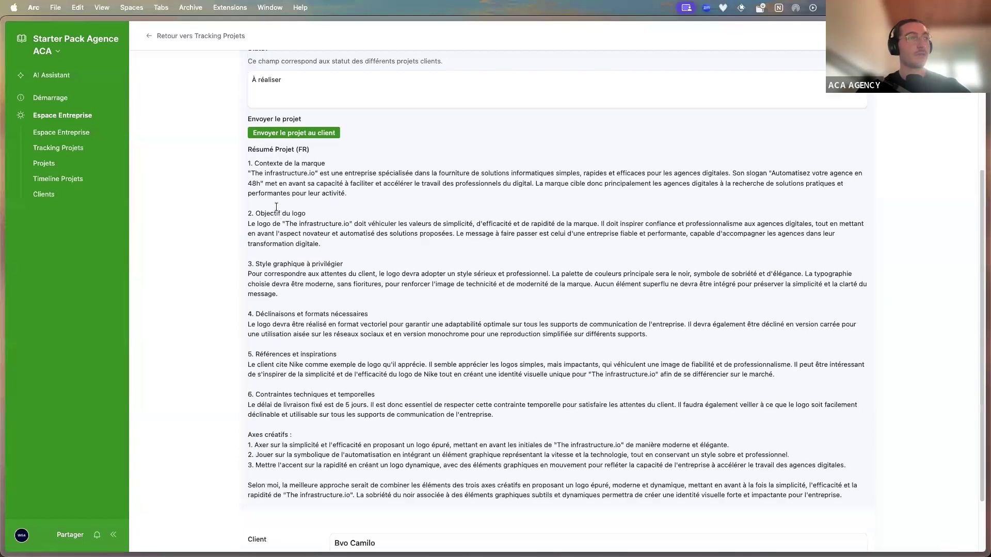
pyautogui.scroll(4, 353, 279)
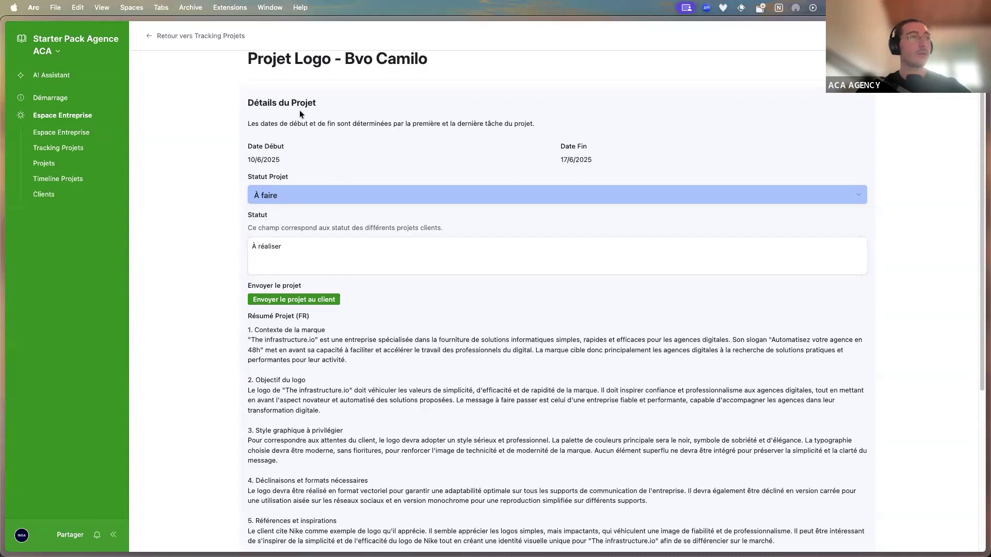
pyautogui.click(283, 193)
pyautogui.click(289, 268)
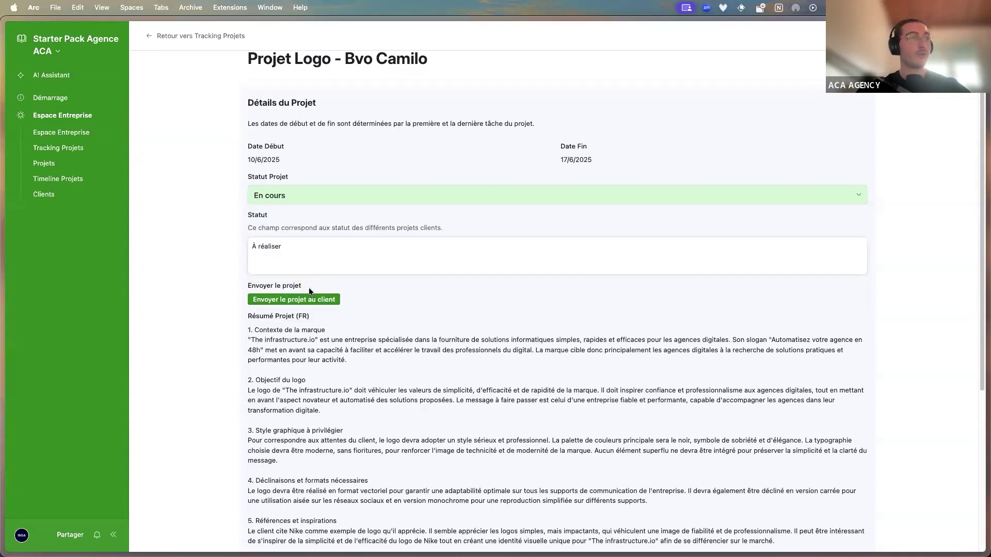
pyautogui.click(305, 258)
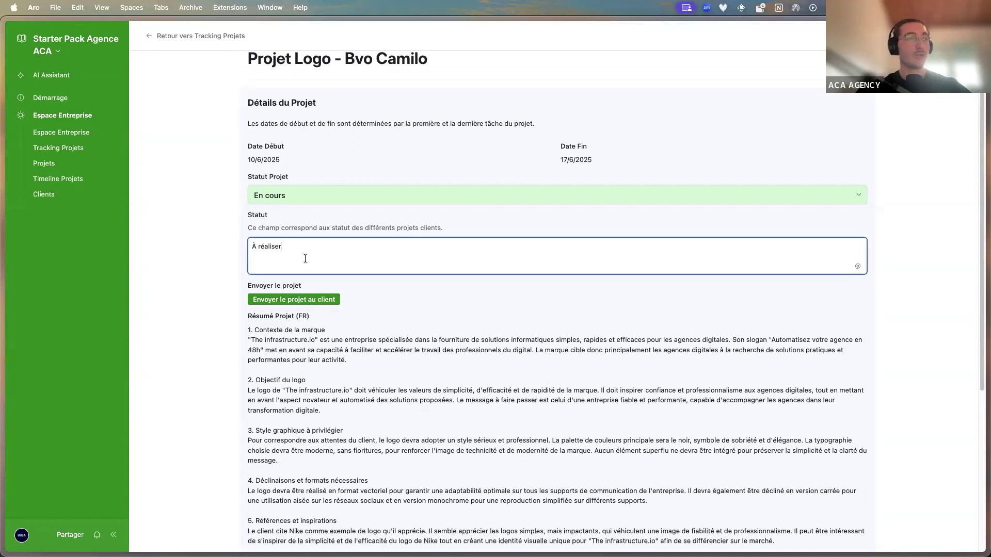
pyautogui.press('Return')
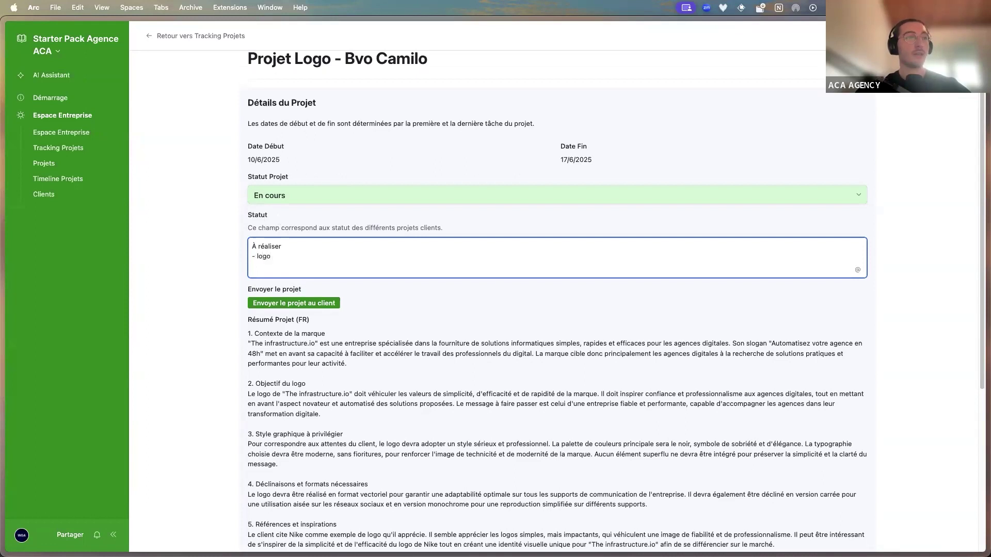
pyautogui.write('- logo')
pyautogui.press('Return')
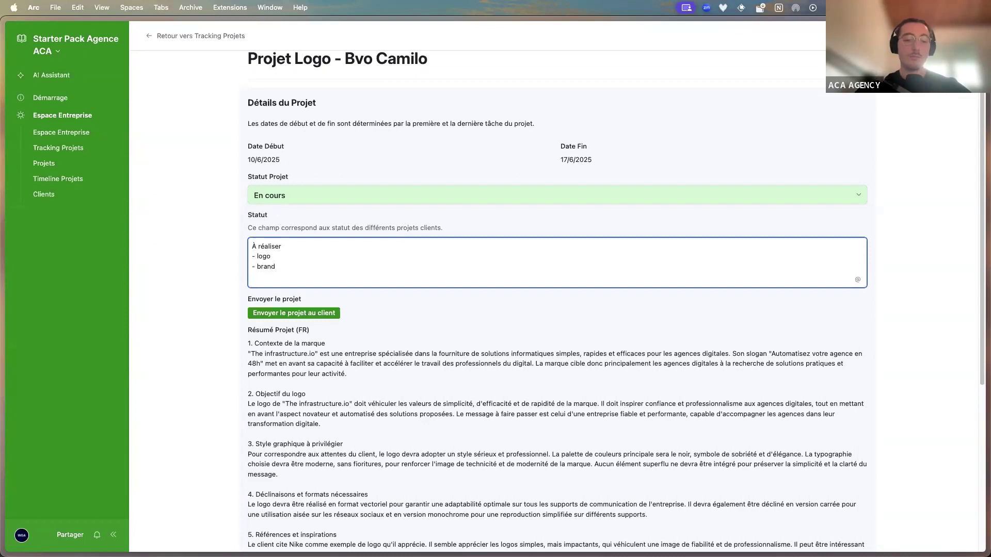
pyautogui.write('- brandbook')
pyautogui.press('Return')
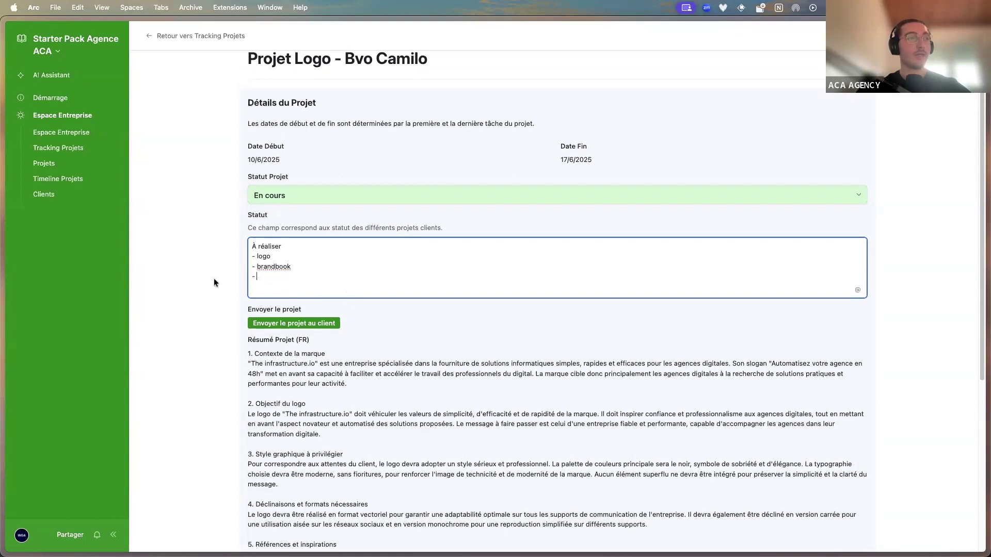
pyautogui.write('- dé')
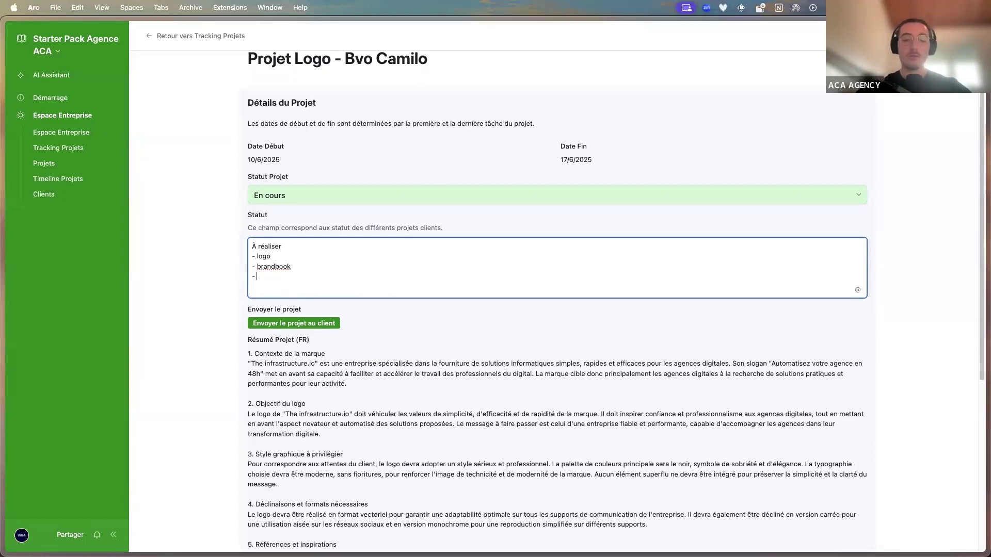
pyautogui.write('liver le client')
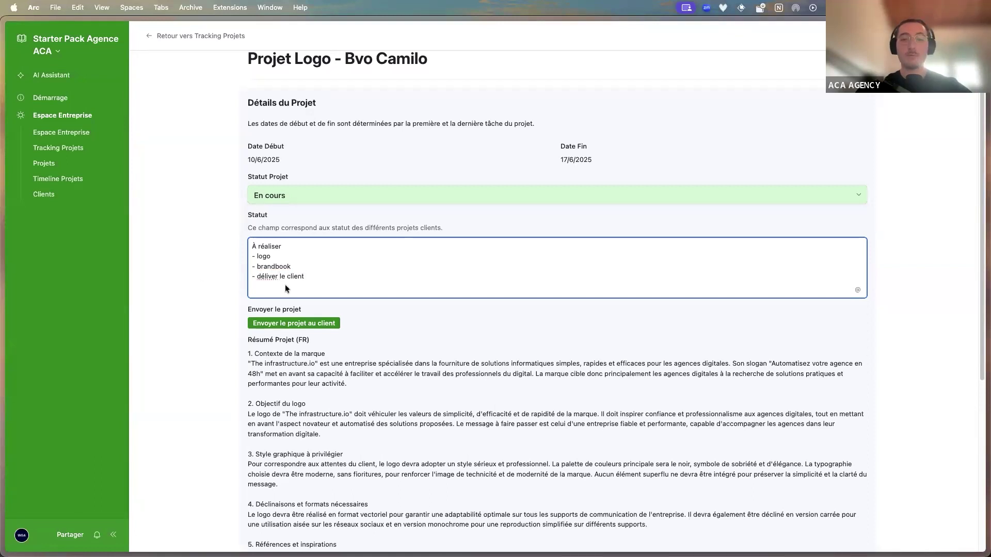
pyautogui.click(504, 378)
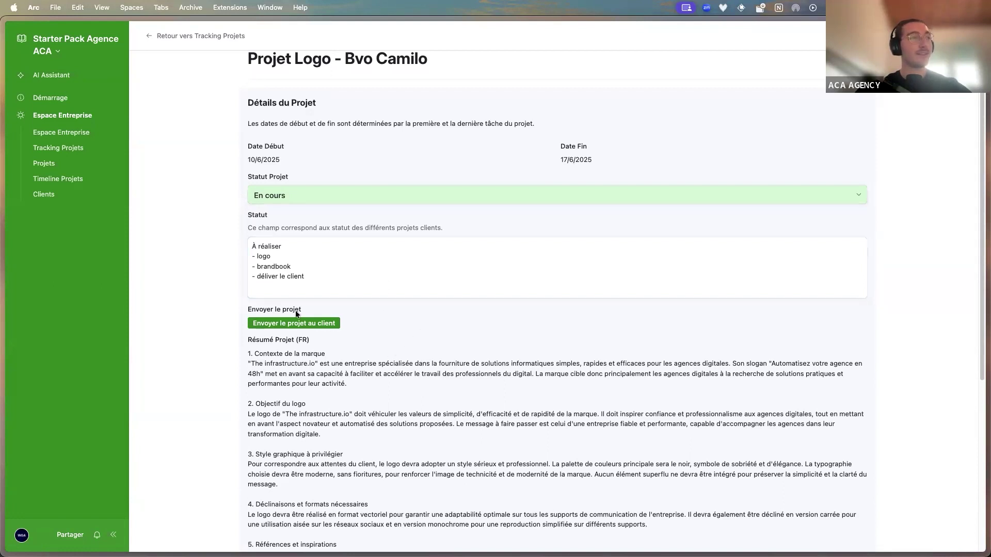
# Send the logo project to the client, triggering the Make webhook
pyautogui.moveTo(335, 312); pyautogui.dragTo(356, 315)
pyautogui.click(356, 314)
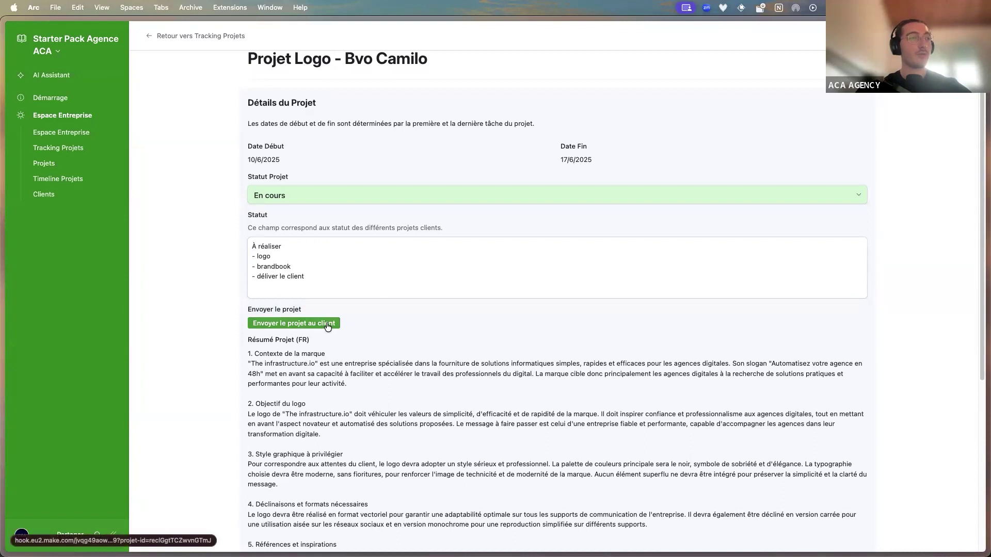
pyautogui.click(327, 324)
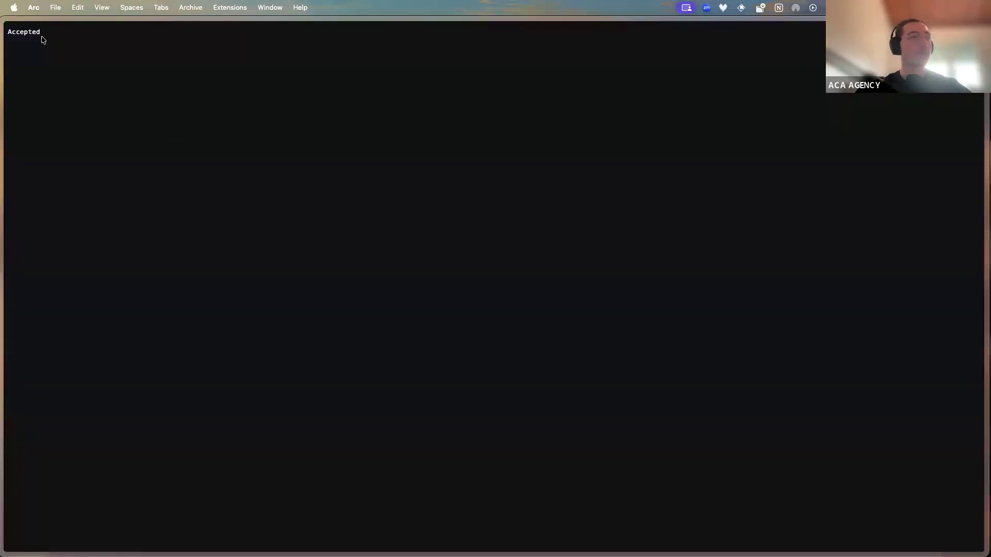
# Discard the onboarding scenario edits and open the 20:33 run of 2 - Envoyer Projet Client
pyautogui.moveTo(8, 109)
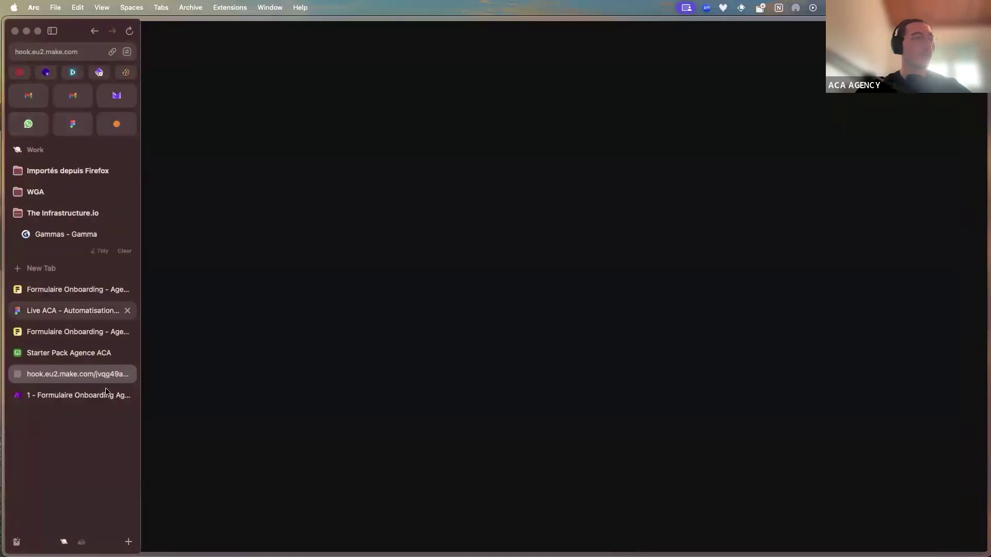
pyautogui.click(127, 374)
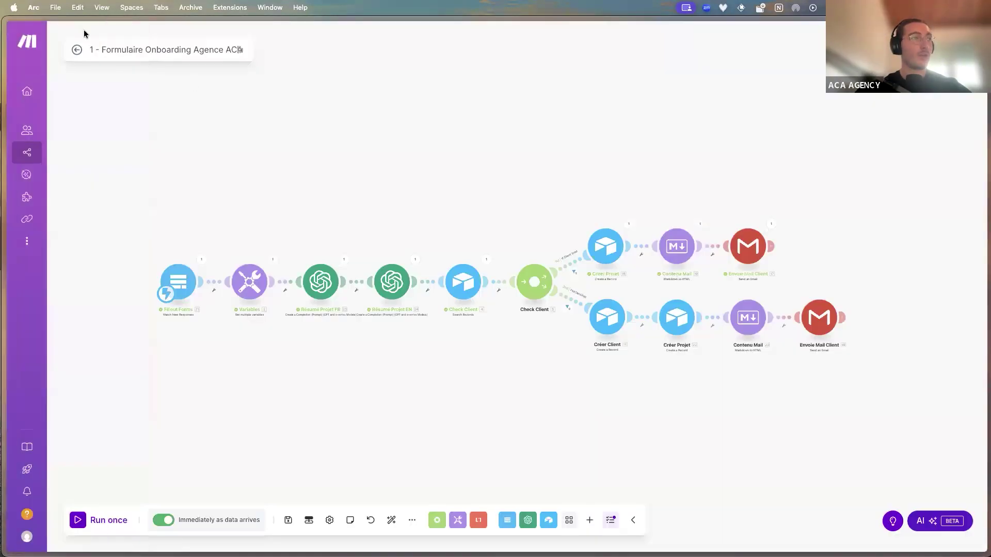
pyautogui.click(76, 49)
pyautogui.click(519, 119)
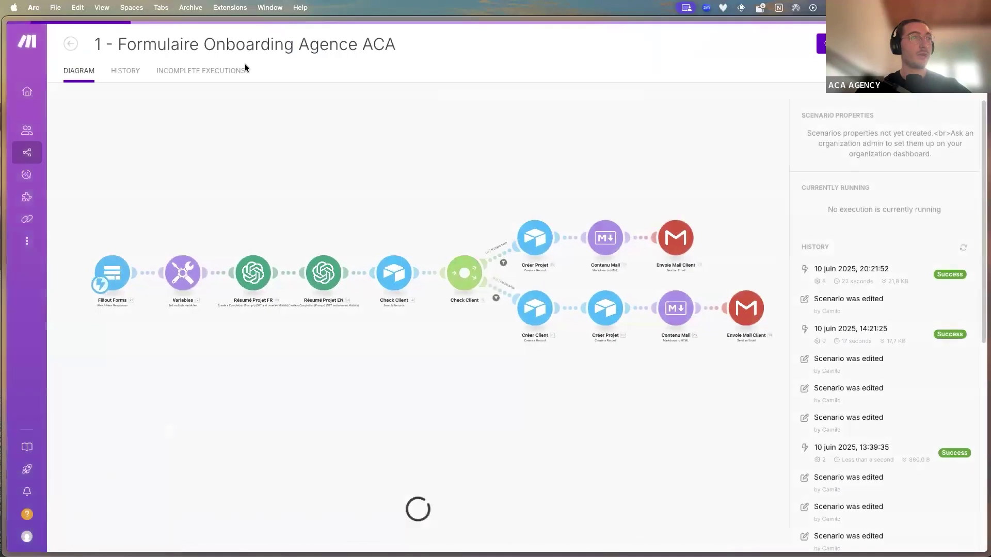
pyautogui.click(73, 46)
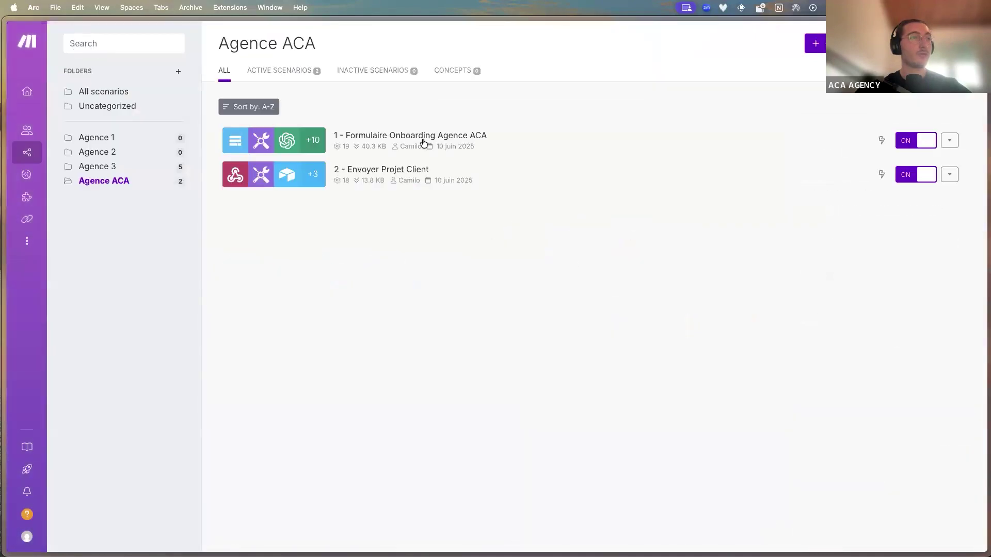
pyautogui.click(504, 159)
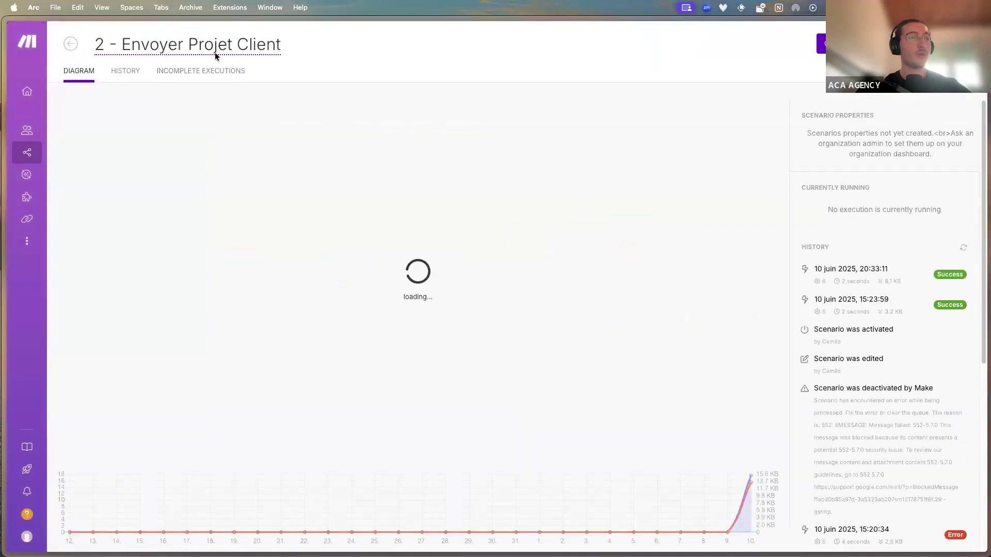
pyautogui.click(839, 269)
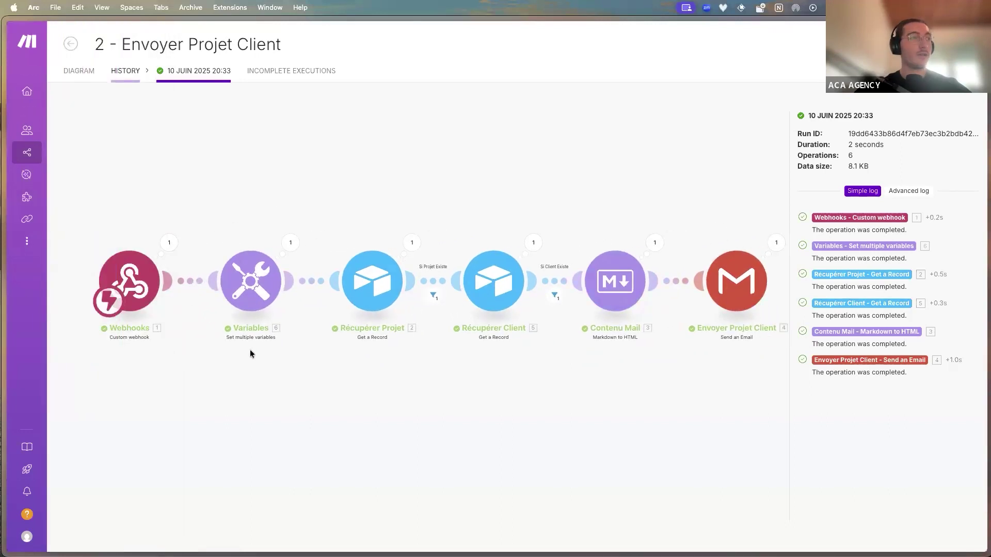
# Inspect the Variables module output: form-testimonial URL and ceo-agence 'Ton Nom Prénom' value
pyautogui.scroll(2, 207, 325)
pyautogui.scroll(3, 177, 272)
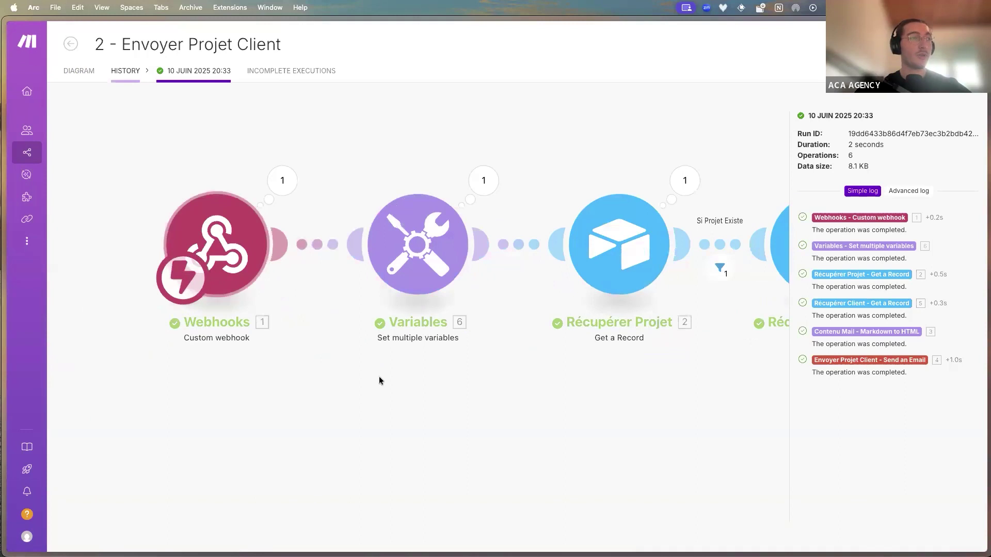
pyautogui.moveTo(381, 379); pyautogui.dragTo(544, 393)
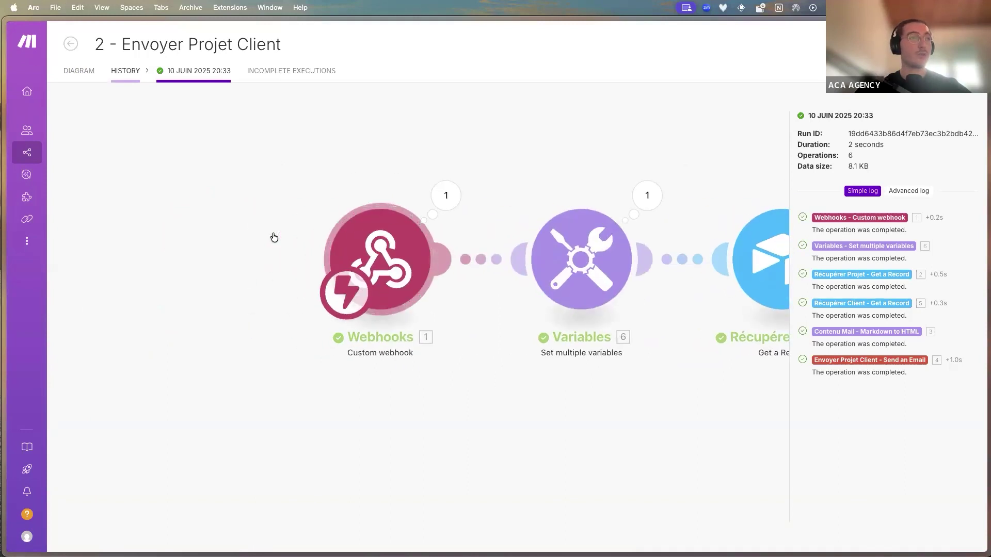
pyautogui.moveTo(444, 362); pyautogui.dragTo(361, 392)
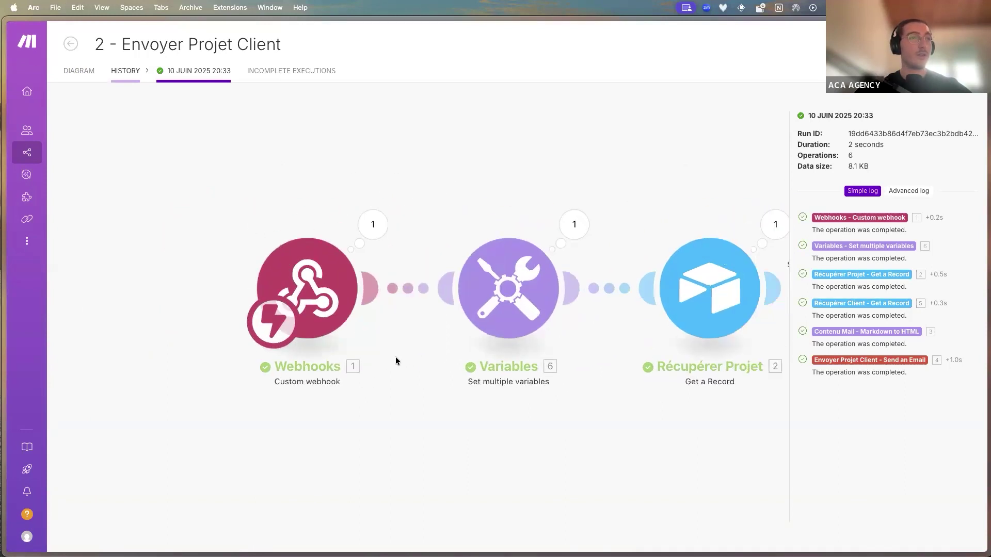
pyautogui.moveTo(382, 358); pyautogui.dragTo(270, 373)
pyautogui.click(423, 282)
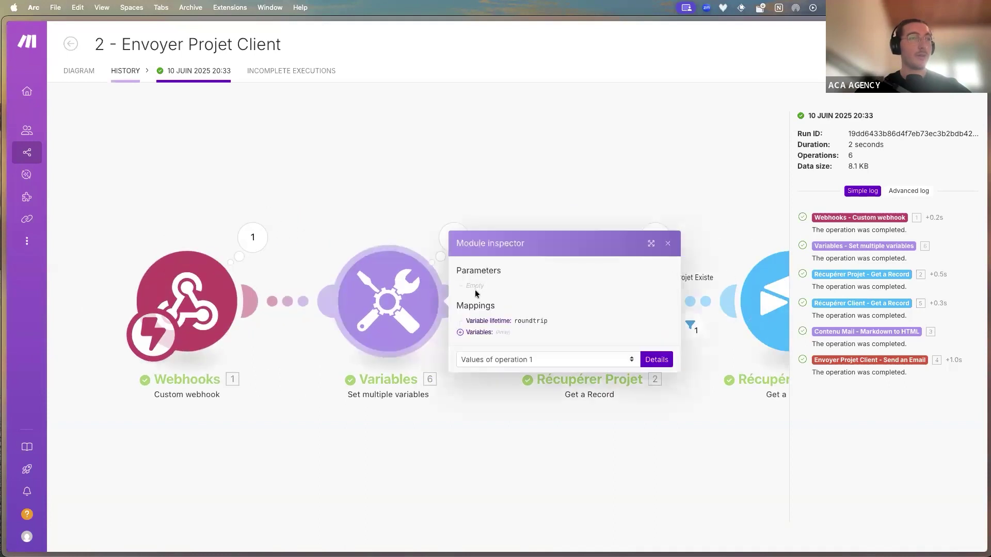
pyautogui.click(486, 335)
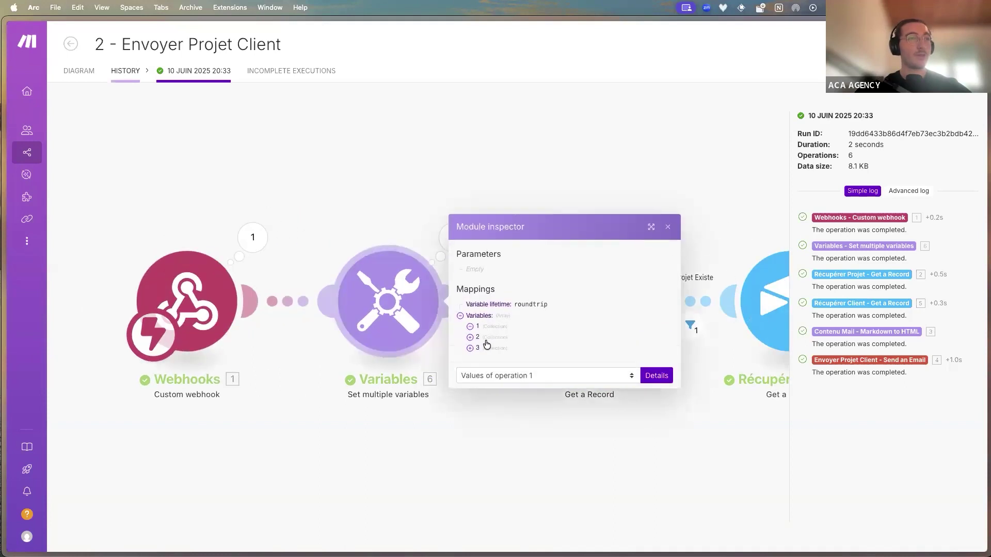
pyautogui.click(478, 326)
pyautogui.click(480, 356)
pyautogui.click(480, 341)
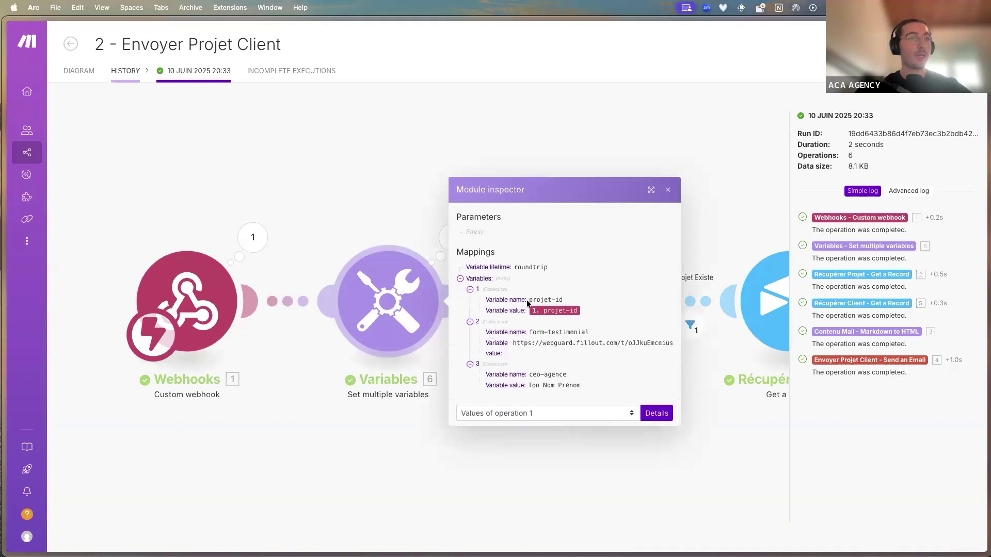
pyautogui.doubleClick(591, 338)
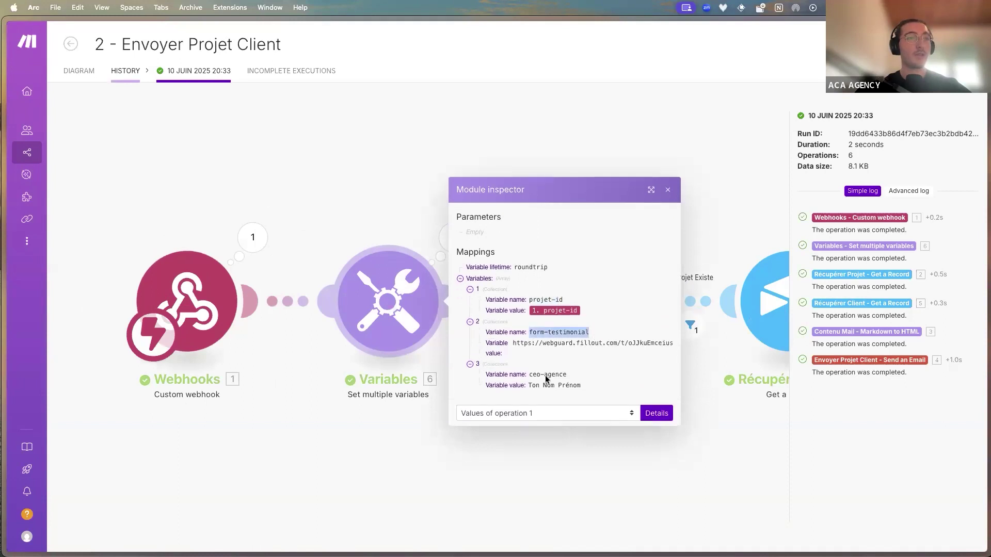
pyautogui.doubleClick(546, 377)
pyautogui.moveTo(529, 386); pyautogui.dragTo(581, 386)
# Pan across the run diagram from Récupérer Client to the client-email module
pyautogui.click(573, 481)
pyautogui.moveTo(573, 481); pyautogui.dragTo(380, 468)
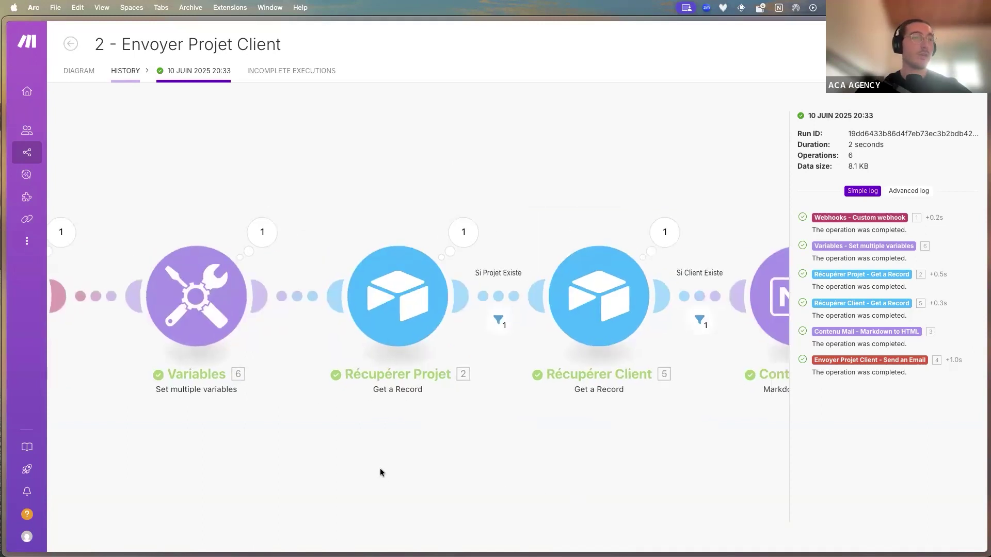
pyautogui.scroll(-3, 405, 329)
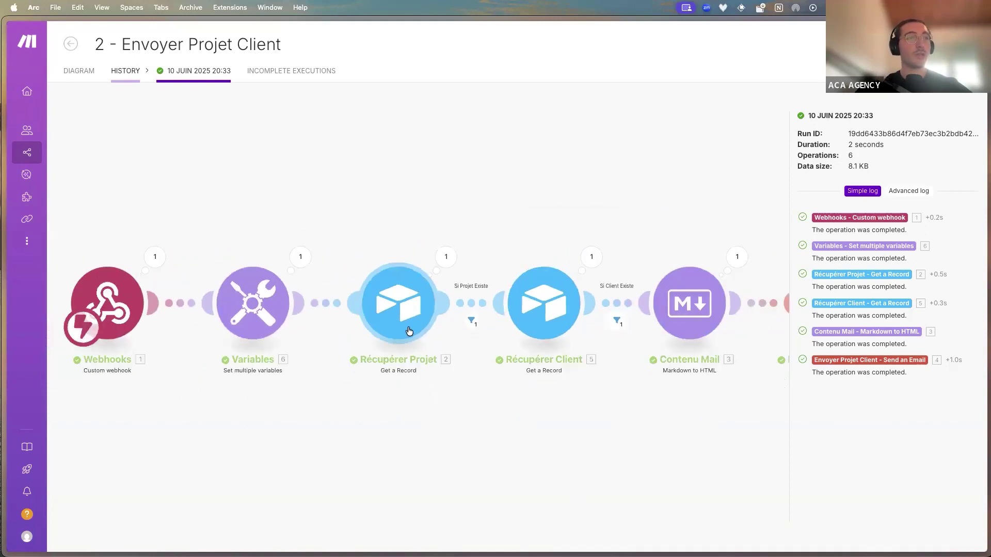
pyautogui.scroll(3, 546, 343)
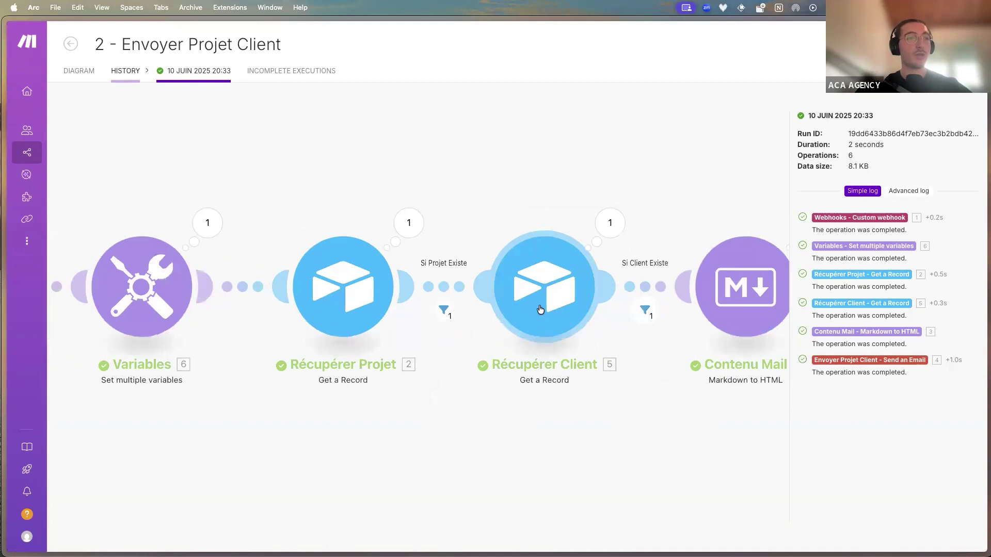
pyautogui.hscroll(5, 428, 407)
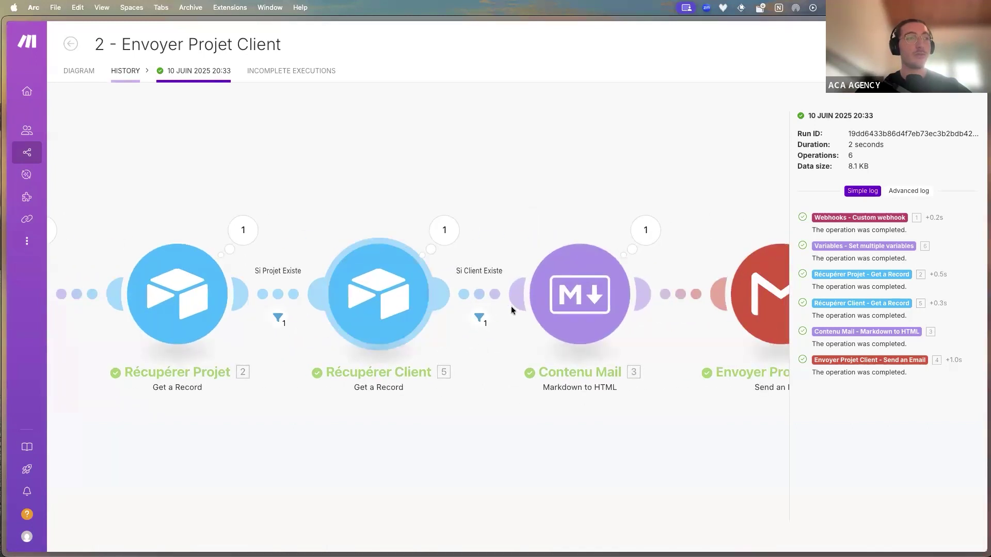
pyautogui.hscroll(4, 458, 371)
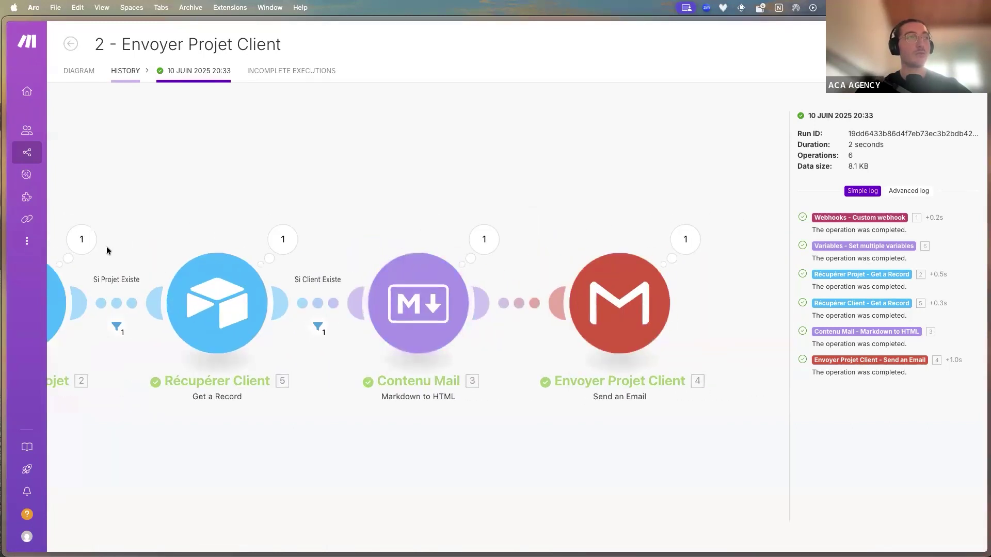
# In Gmail, open the 'Ton Logo est arrivé !' email from the inbox
pyautogui.moveTo(2, 232)
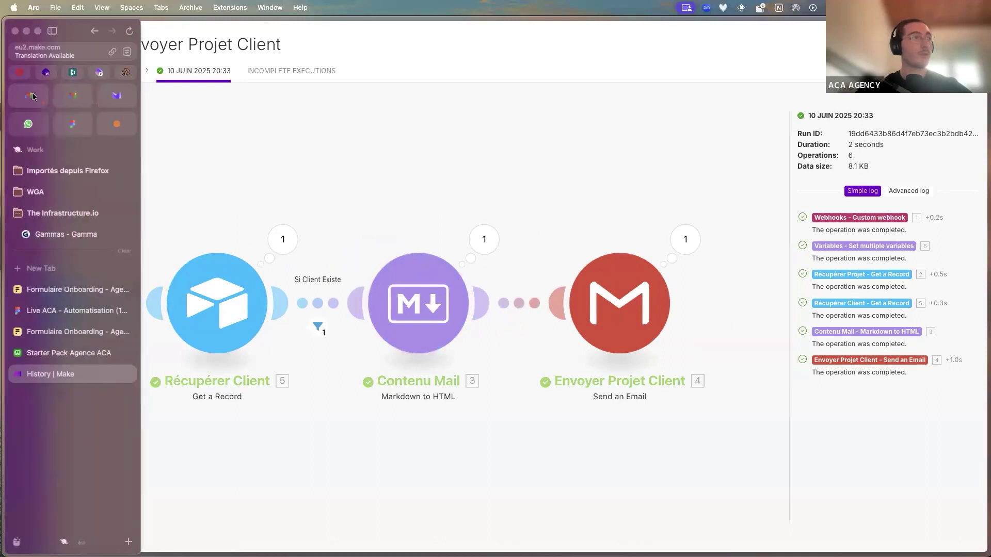
pyautogui.click(32, 92)
pyautogui.click(152, 66)
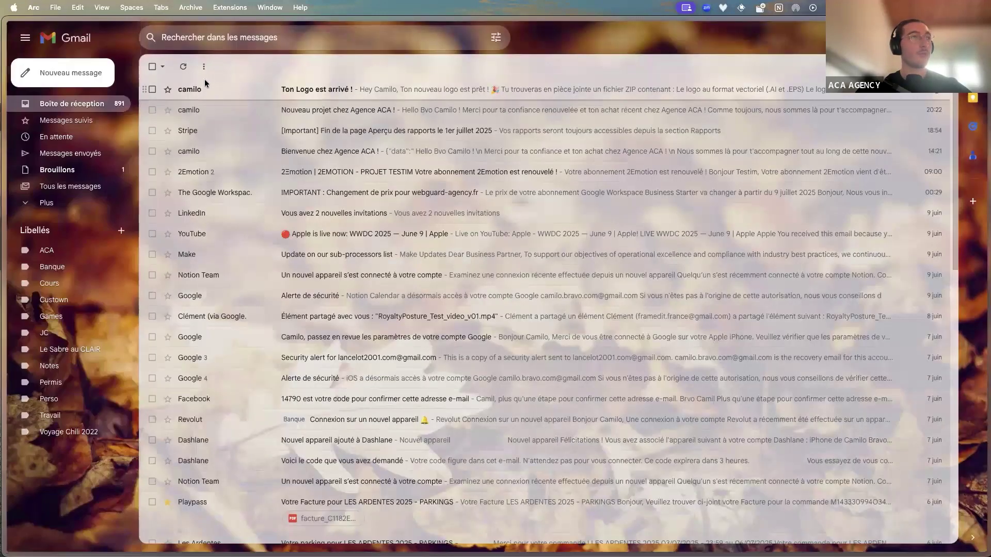
pyautogui.click(206, 88)
# Check the email's subject, logo-ready line and ZIP link, then return to the Starter Pack Agence ACA interface
pyautogui.moveTo(172, 100); pyautogui.dragTo(269, 103)
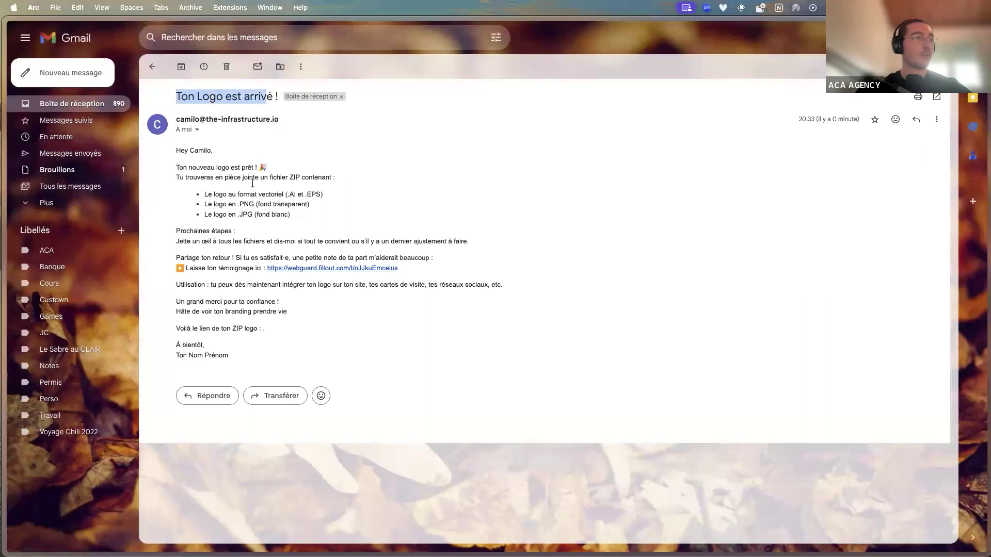
pyautogui.moveTo(215, 167); pyautogui.dragTo(267, 168)
pyautogui.moveTo(205, 177); pyautogui.dragTo(329, 196)
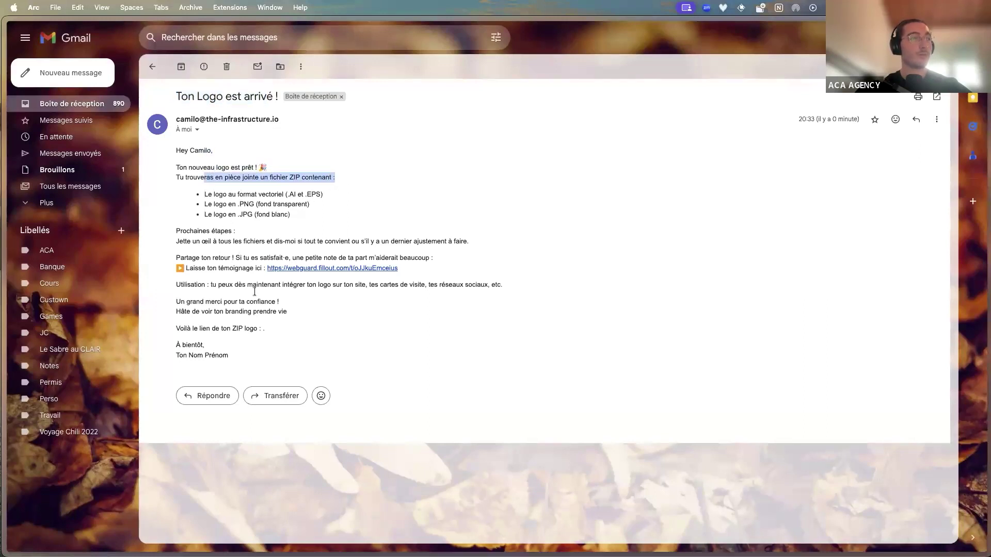
pyautogui.click(260, 322)
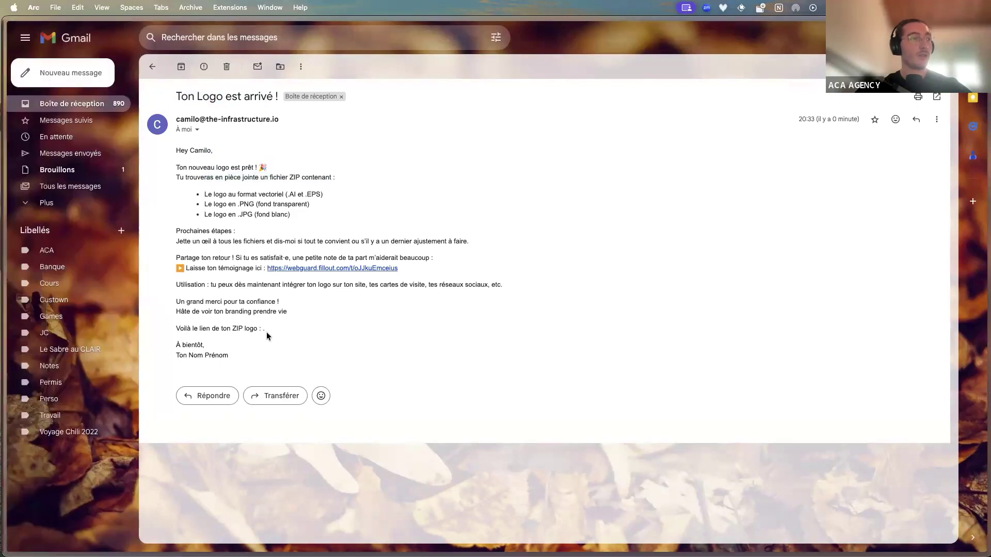
pyautogui.moveTo(265, 329); pyautogui.dragTo(212, 329)
pyautogui.click(167, 316)
pyautogui.moveTo(6, 266)
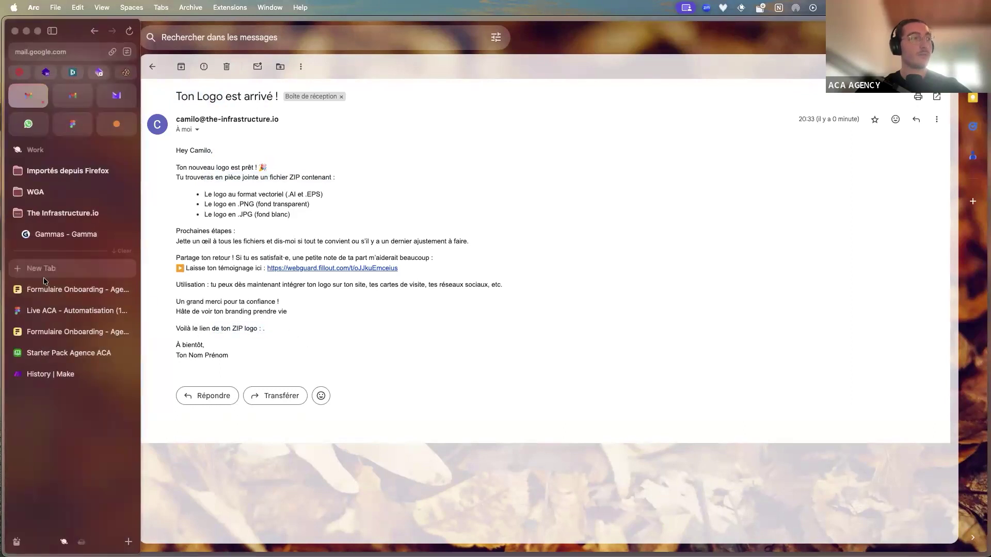
pyautogui.click(73, 353)
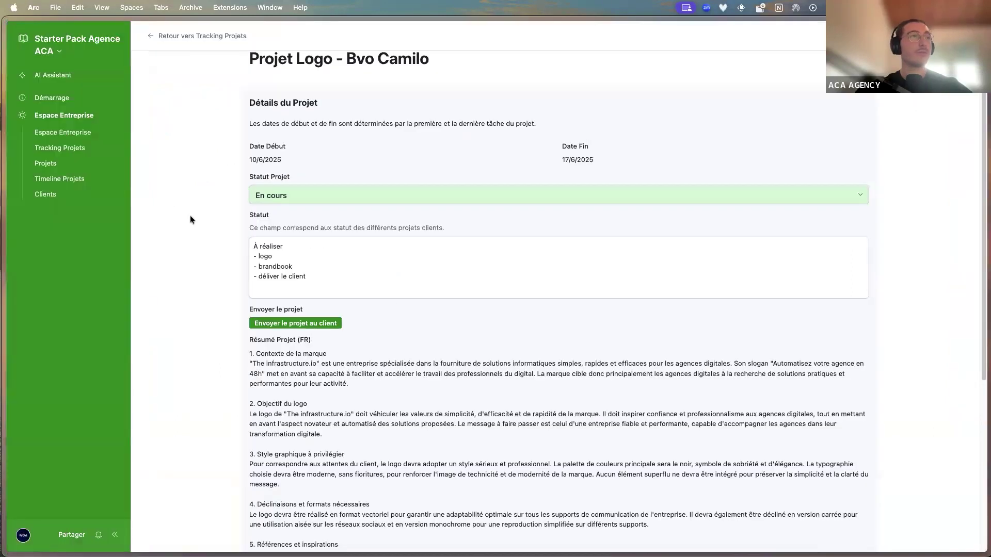
pyautogui.click(84, 47)
pyautogui.click(85, 94)
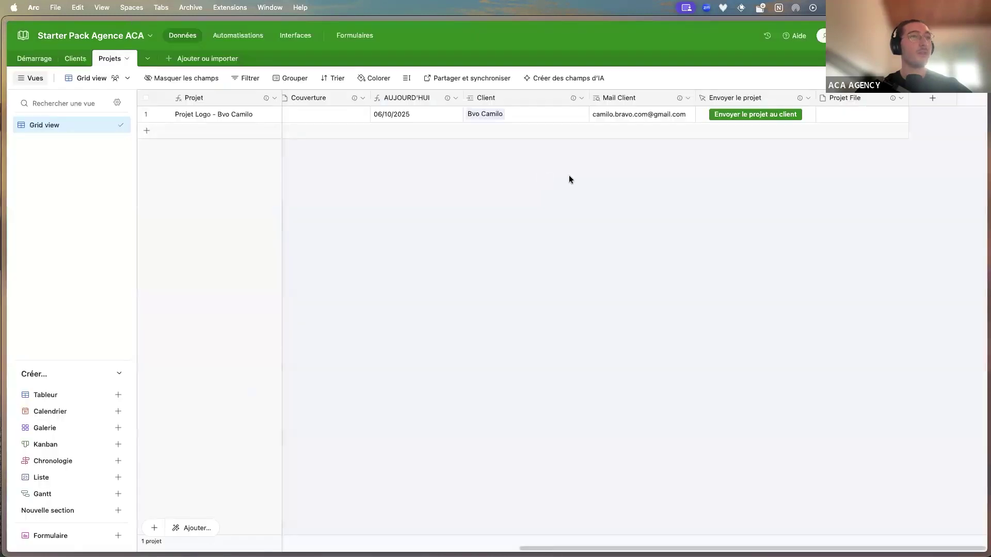
pyautogui.click(829, 113)
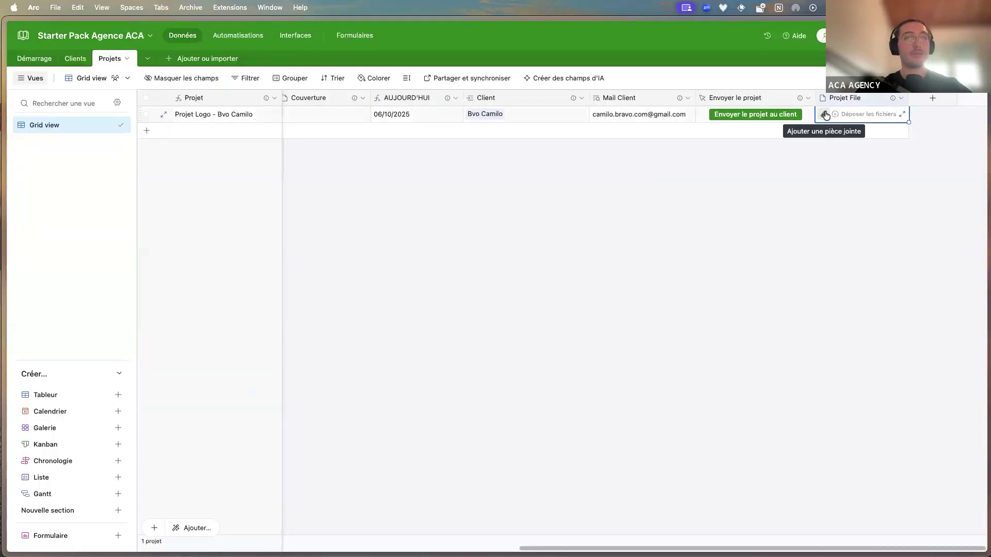
pyautogui.click(817, 169)
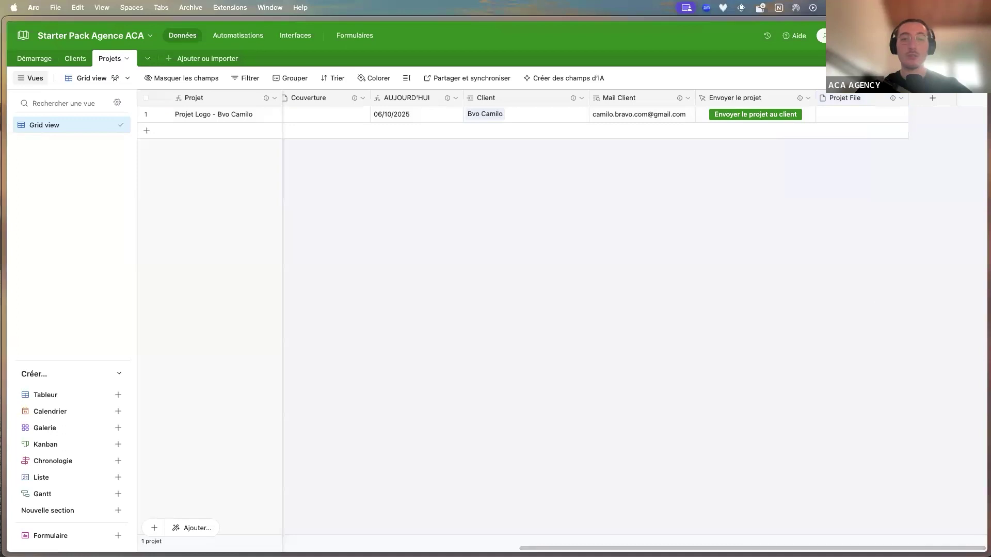
pyautogui.press('super+Tab')
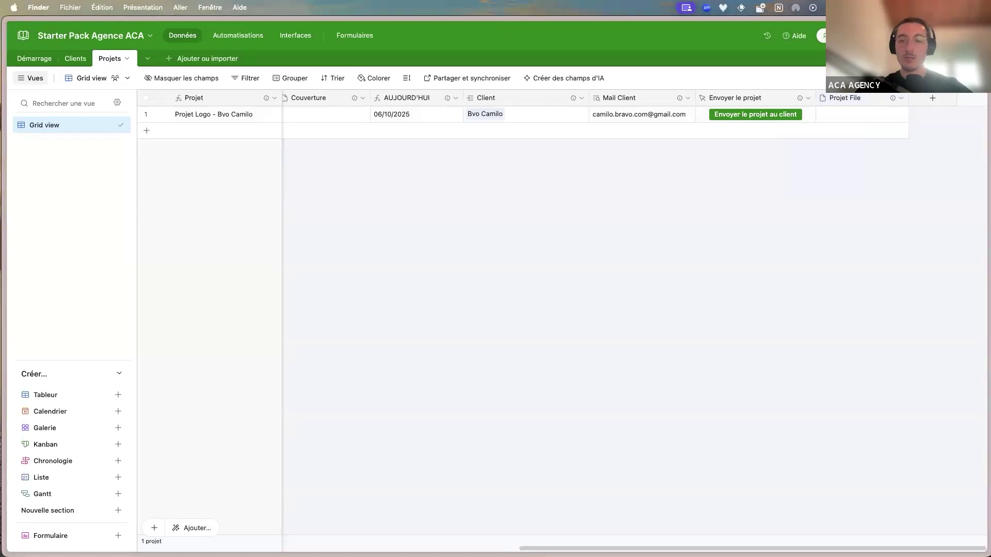
pyautogui.moveTo(687, 21); pyautogui.dragTo(859, 118)
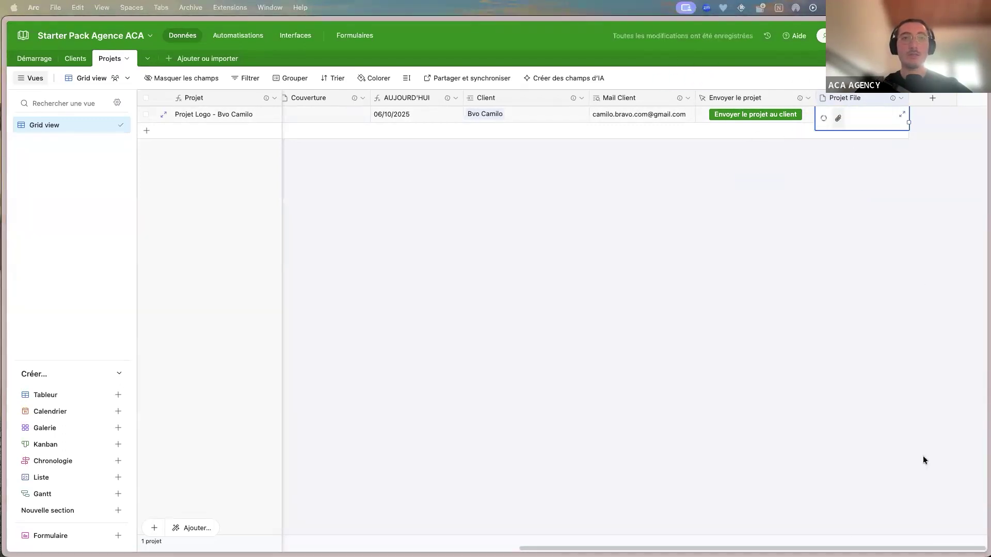
pyautogui.moveTo(58, 292)
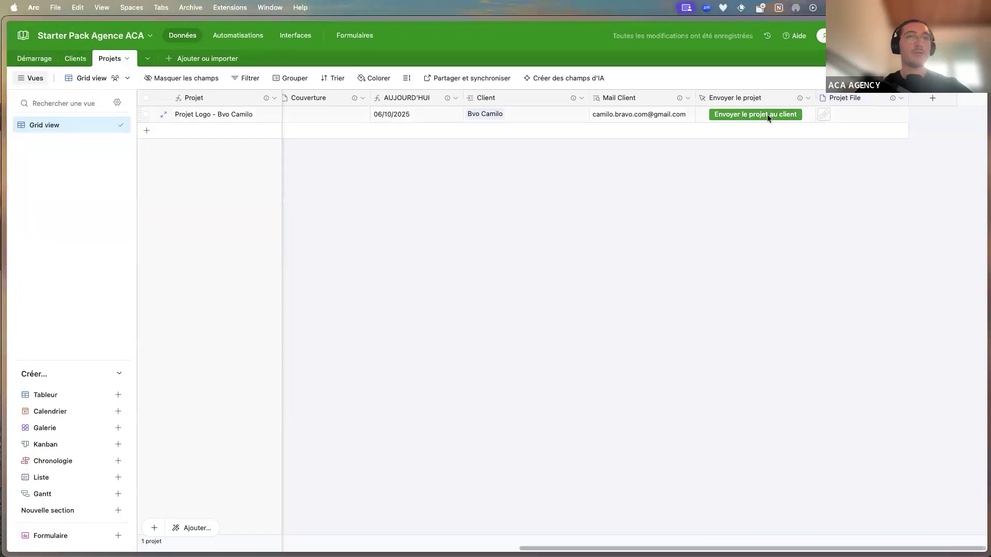
pyautogui.click(766, 114)
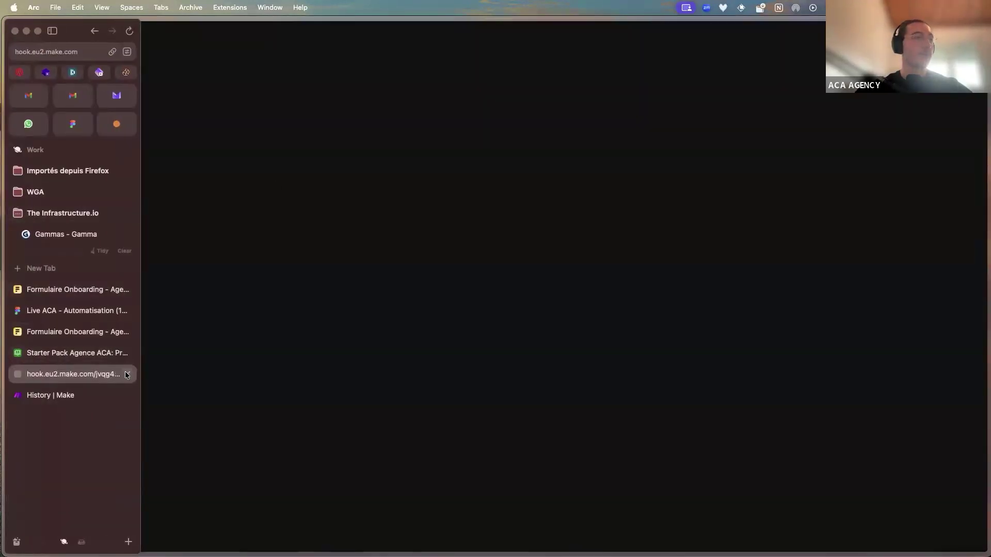
# Close the webhook tab, open the newest 'Ton Logo est arrivé !' email and follow its webguard.fillout.com testimonial link
pyautogui.click(126, 375)
pyautogui.click(29, 95)
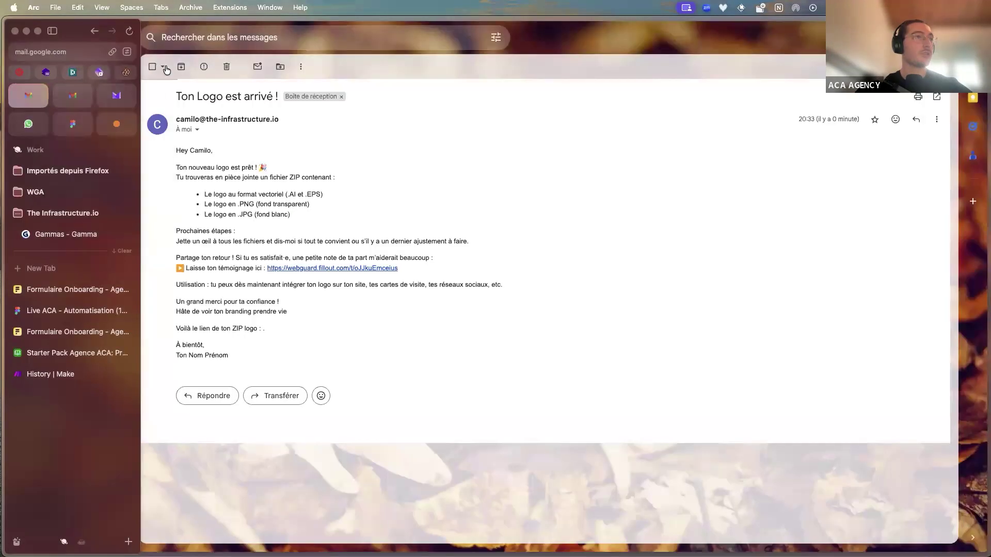
pyautogui.click(166, 69)
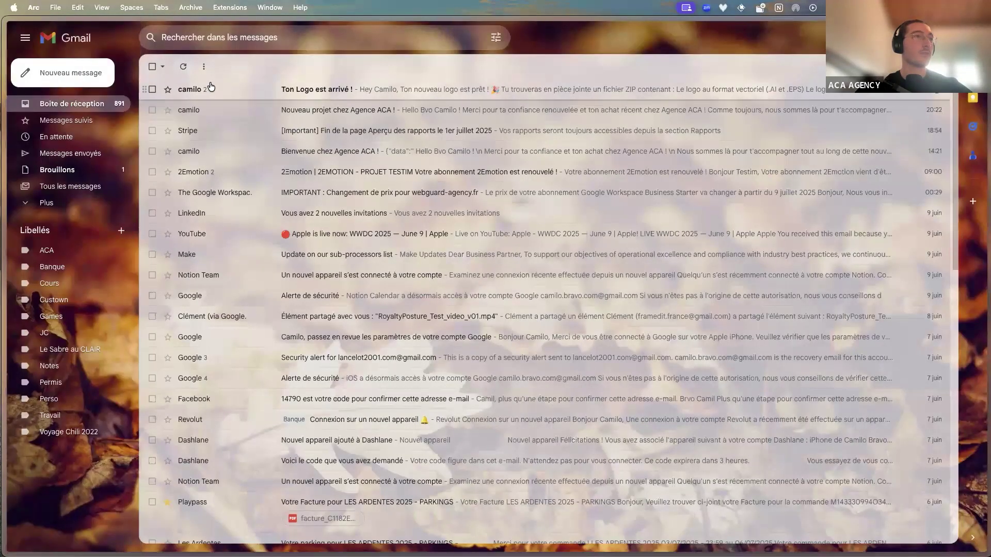
pyautogui.click(210, 88)
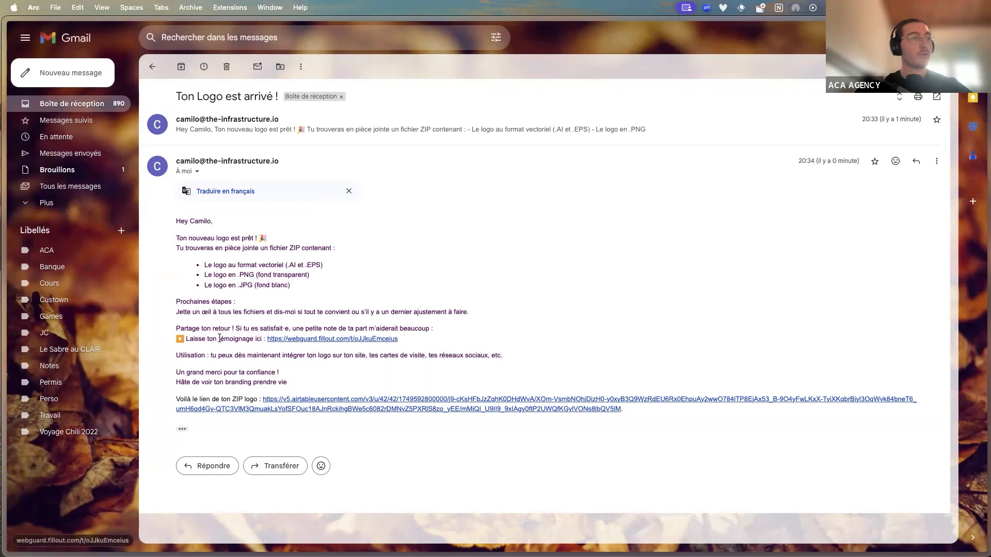
pyautogui.moveTo(198, 339); pyautogui.dragTo(256, 345)
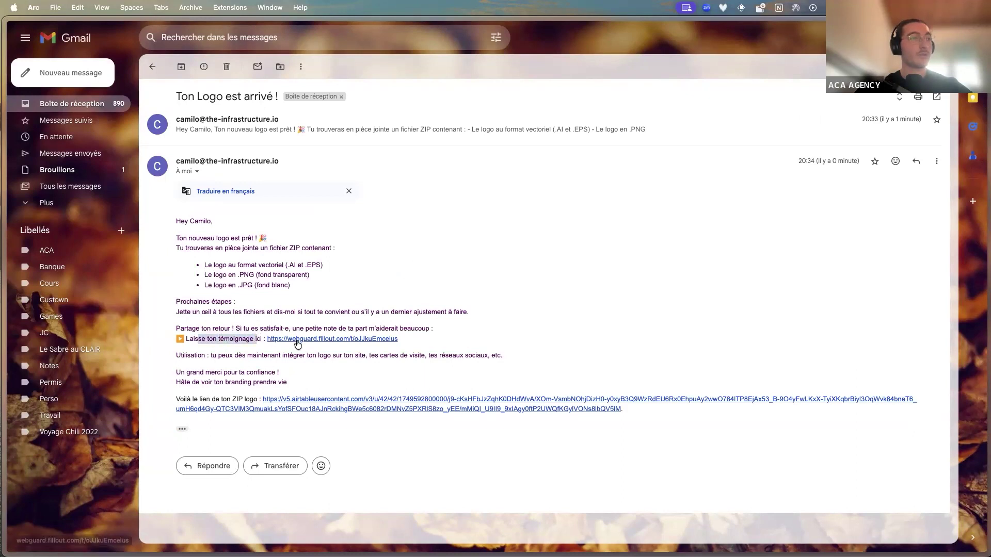
pyautogui.click(298, 341)
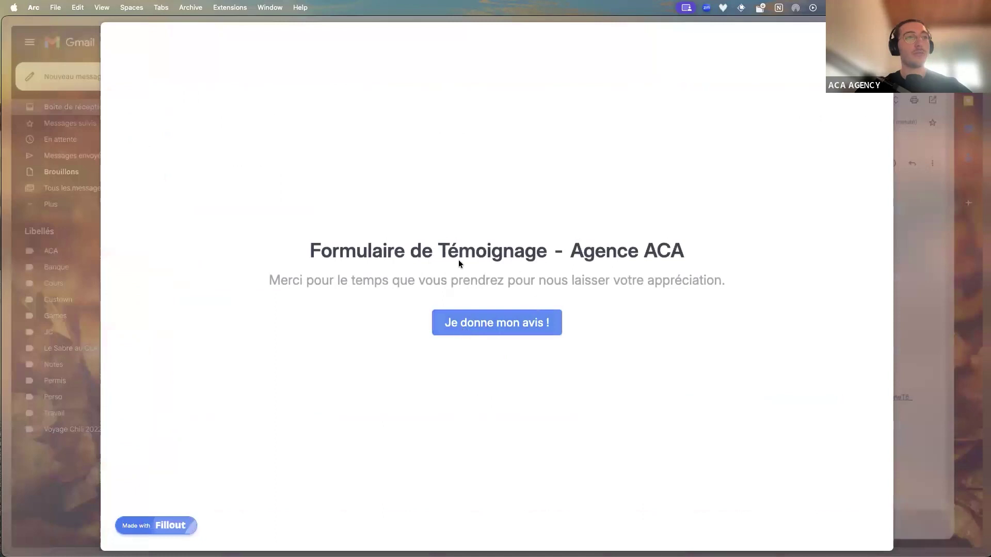
# Start the questionnaire, give five and four stars, and answer 'Oui !' to recommending the agency
pyautogui.moveTo(707, 273); pyautogui.dragTo(582, 253)
pyautogui.click(510, 321)
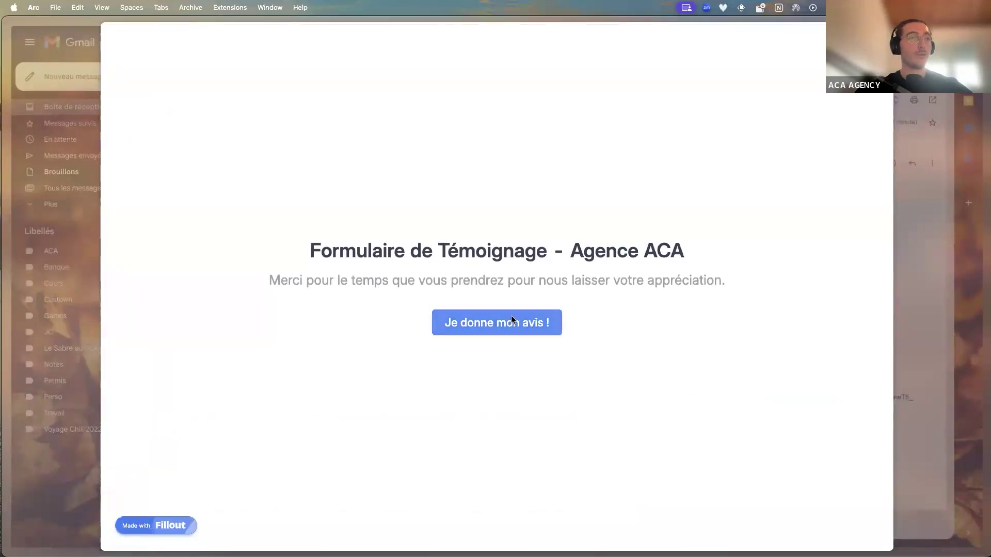
pyautogui.click(410, 157)
pyautogui.click(395, 201)
pyautogui.click(411, 284)
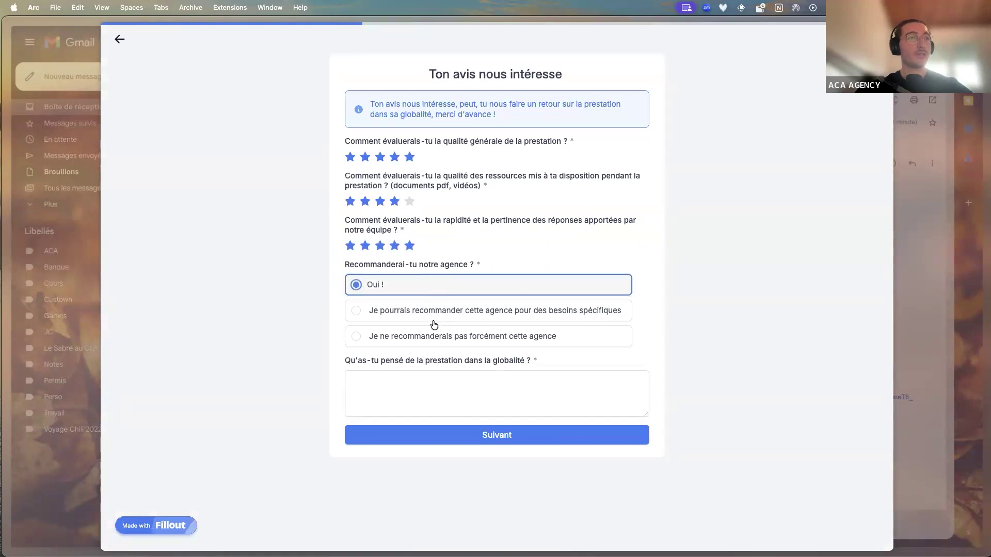
pyautogui.click(551, 416)
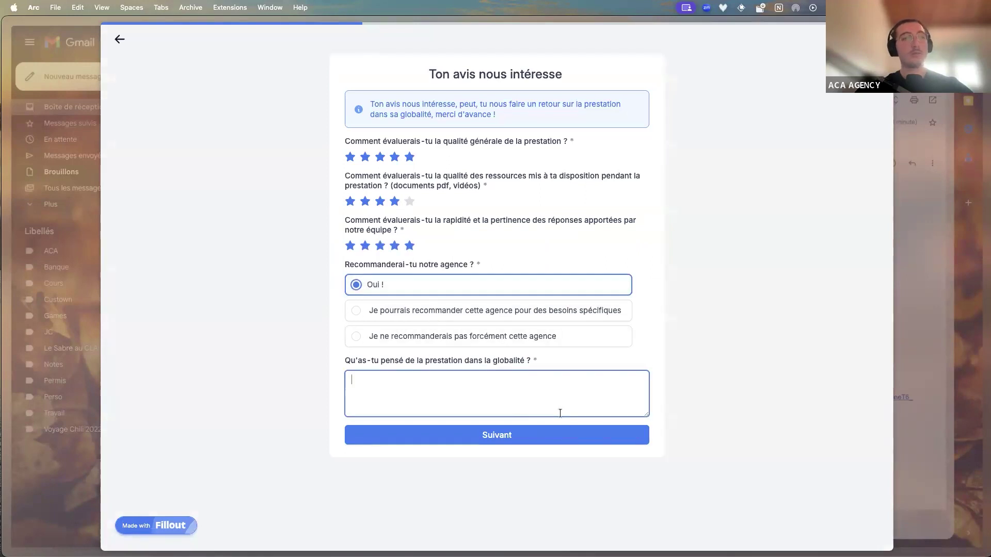
pyautogui.click(555, 435)
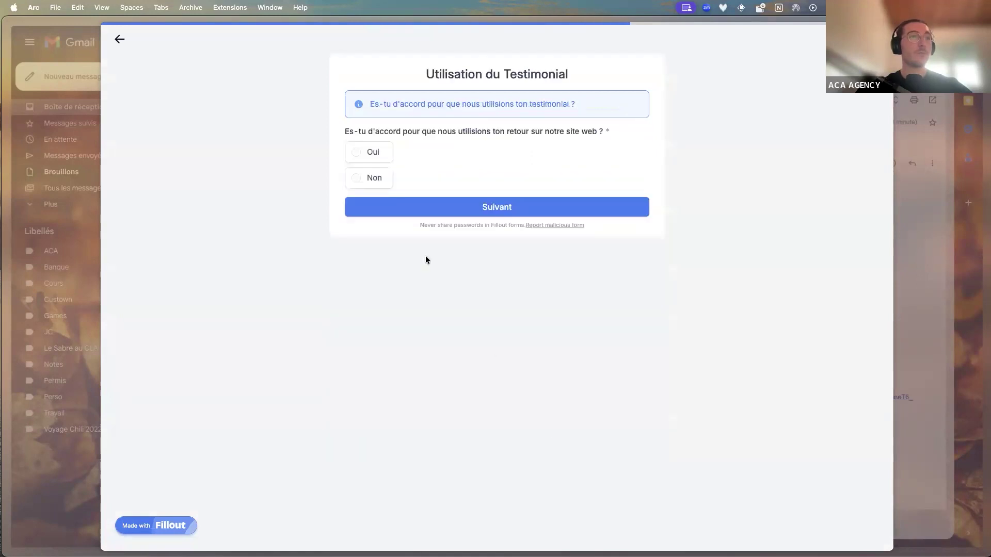
# Answer Oui to website use of the testimonial, submit the form and close it
pyautogui.click(365, 147)
pyautogui.click(421, 213)
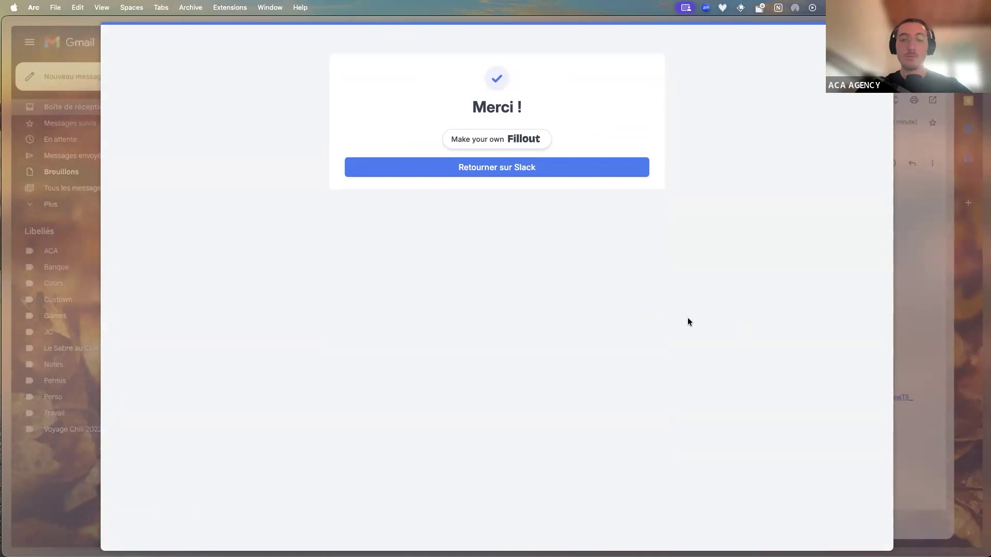
pyautogui.click(937, 262)
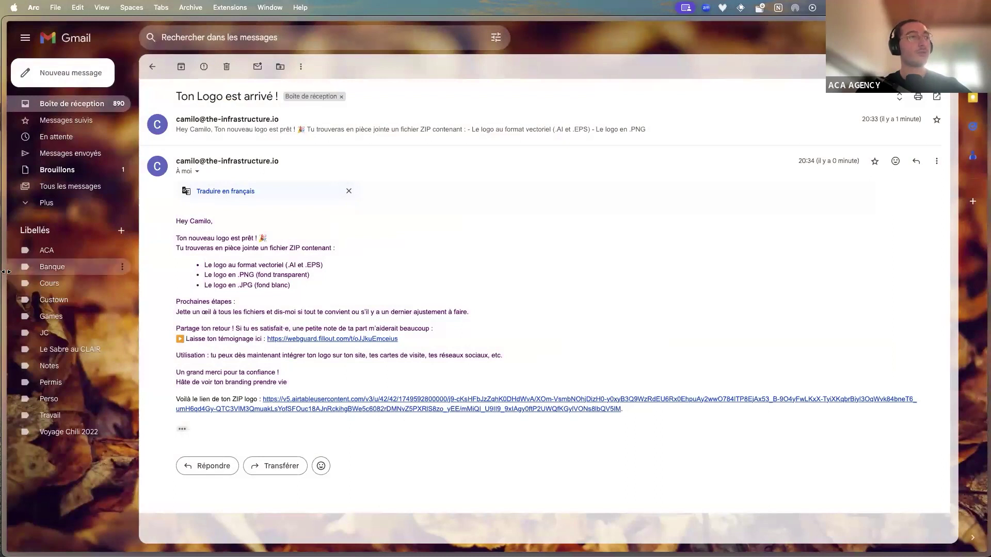
pyautogui.moveTo(43, 290)
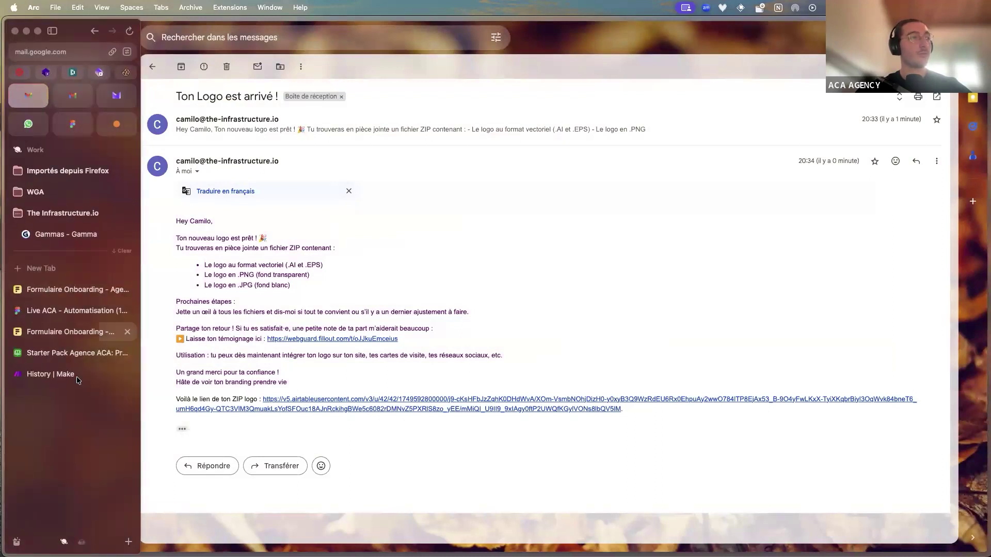
pyautogui.click(74, 356)
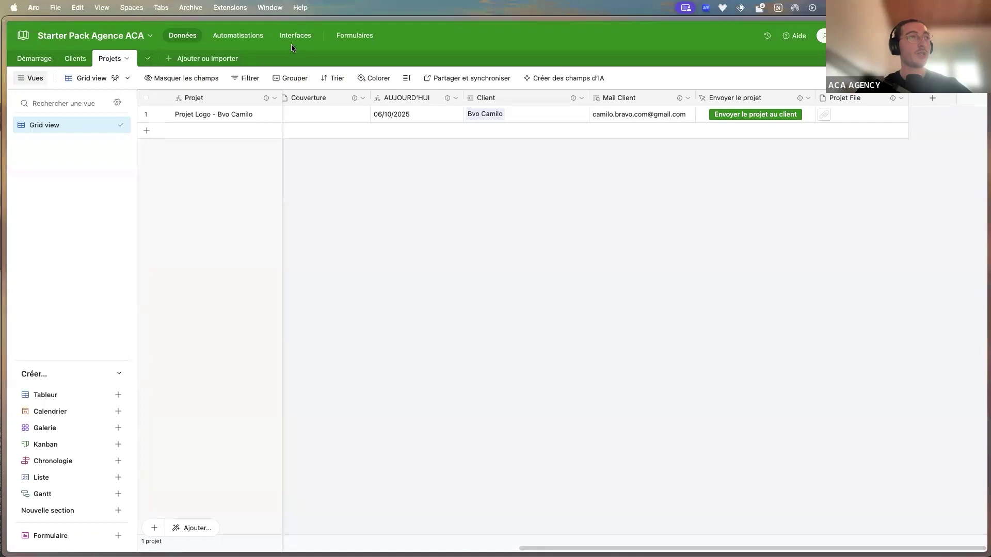
pyautogui.click(291, 40)
pyautogui.click(98, 138)
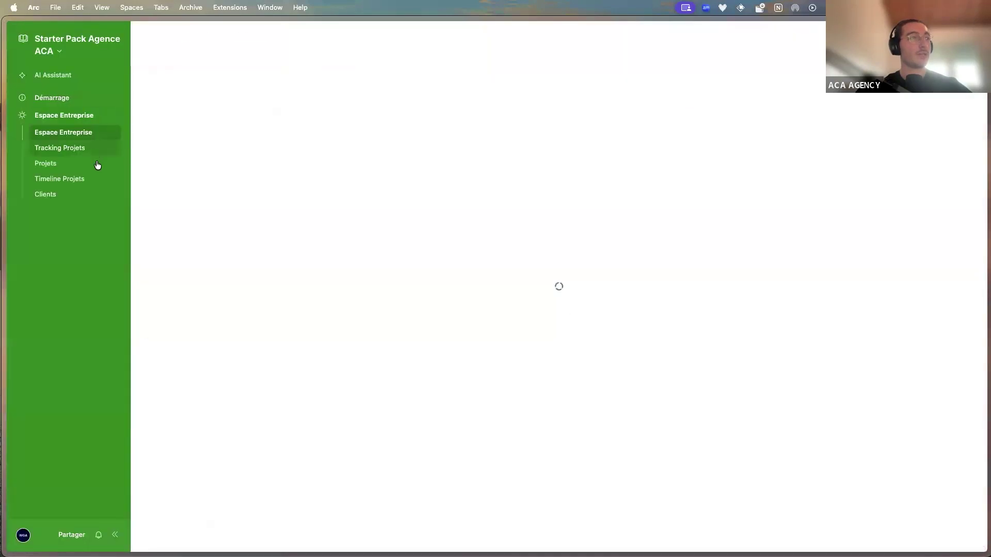
pyautogui.click(115, 166)
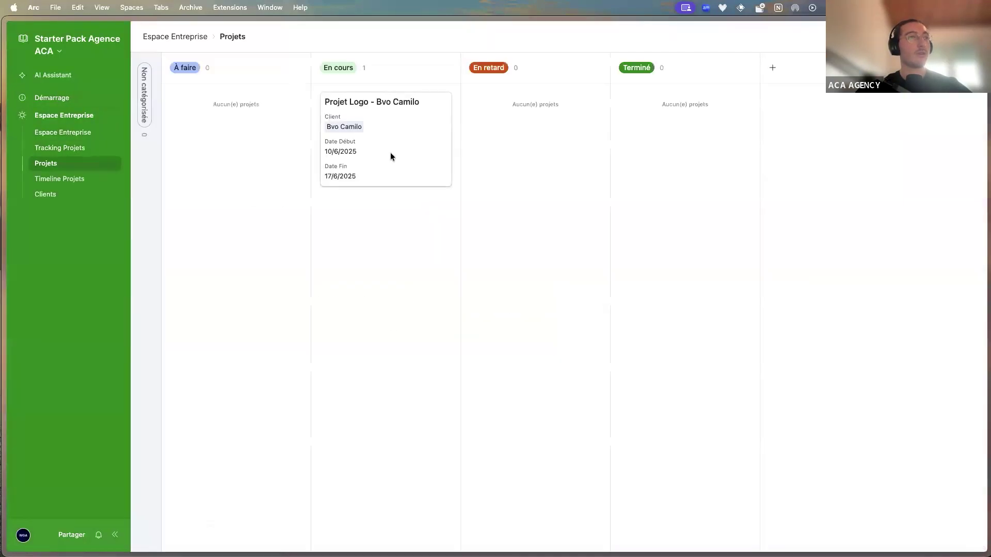
pyautogui.click(390, 154)
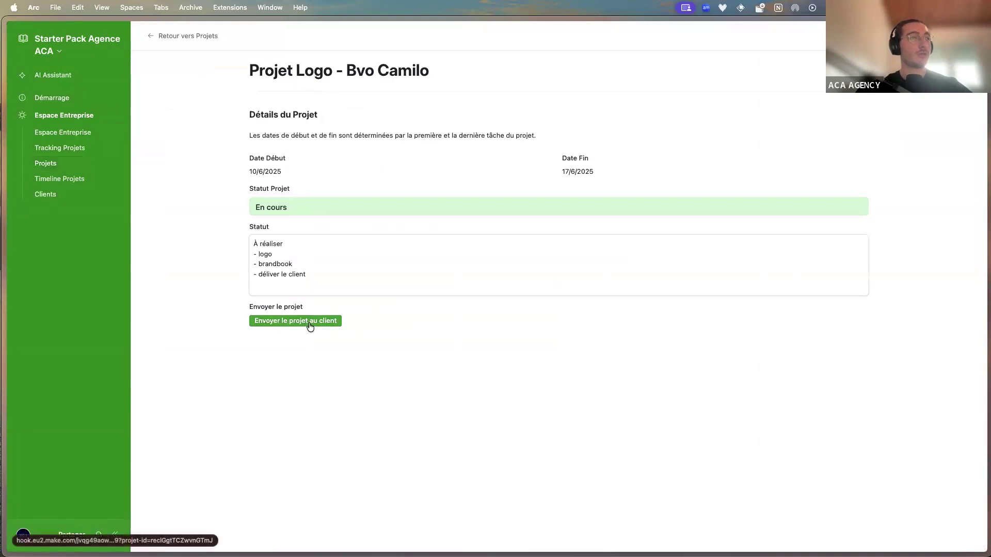
pyautogui.moveTo(11, 298)
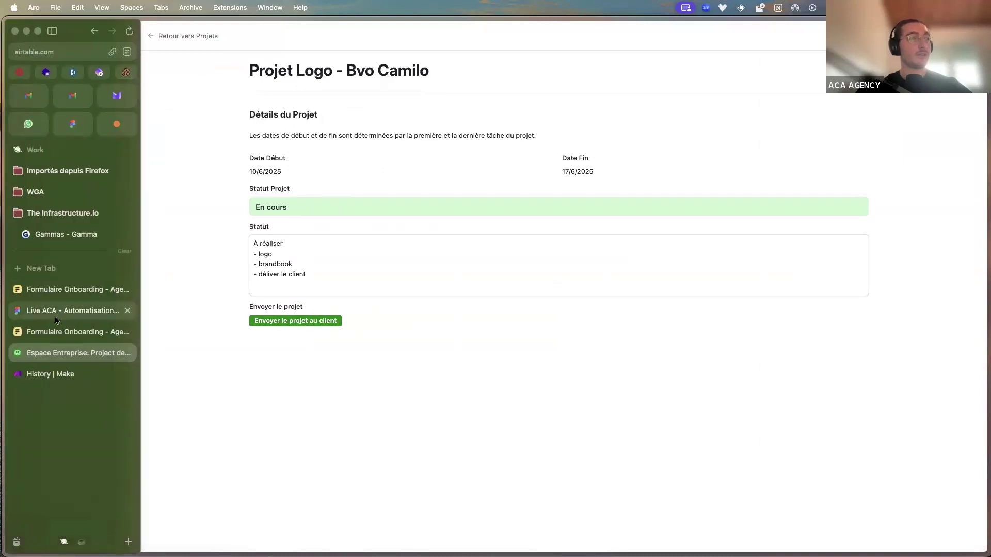
pyautogui.click(60, 372)
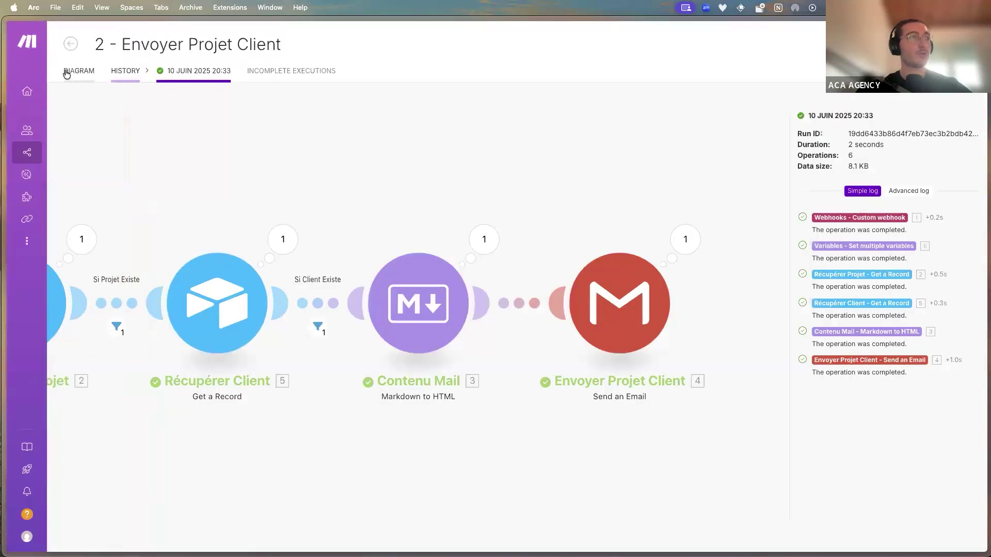
# Open '2 - Envoyer Projet Client' in the editor, copy the Webhooks URL, then open the Variables module
pyautogui.click(78, 70)
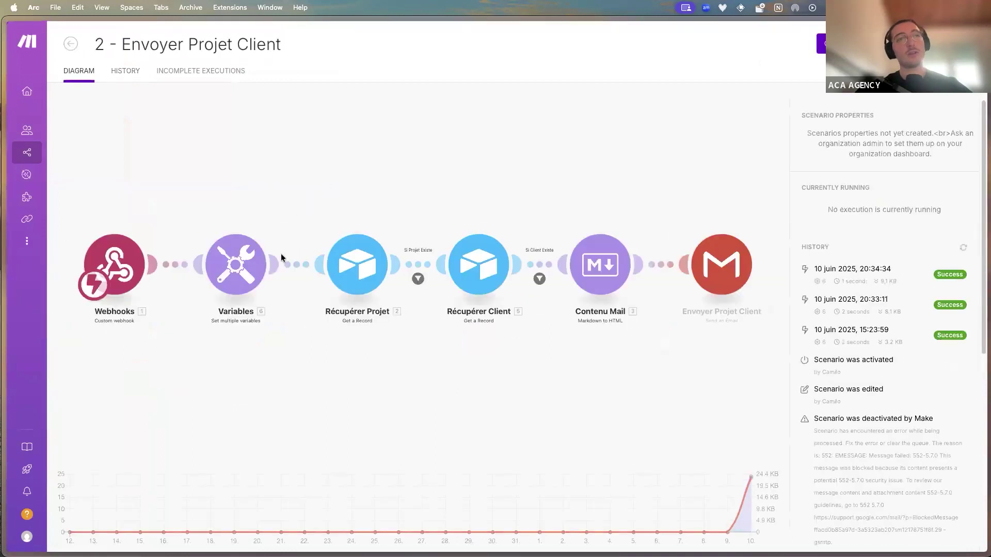
pyautogui.click(324, 367)
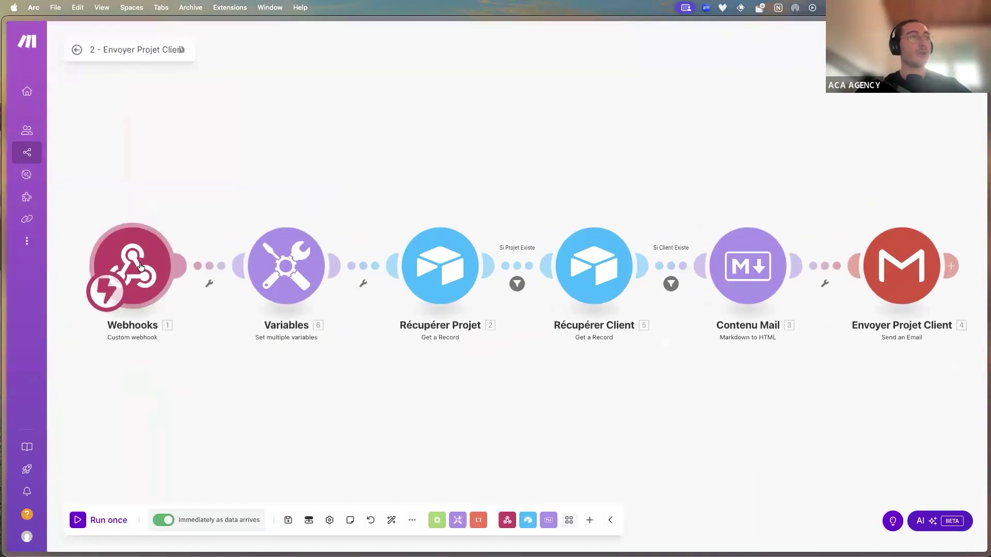
pyautogui.click(225, 279)
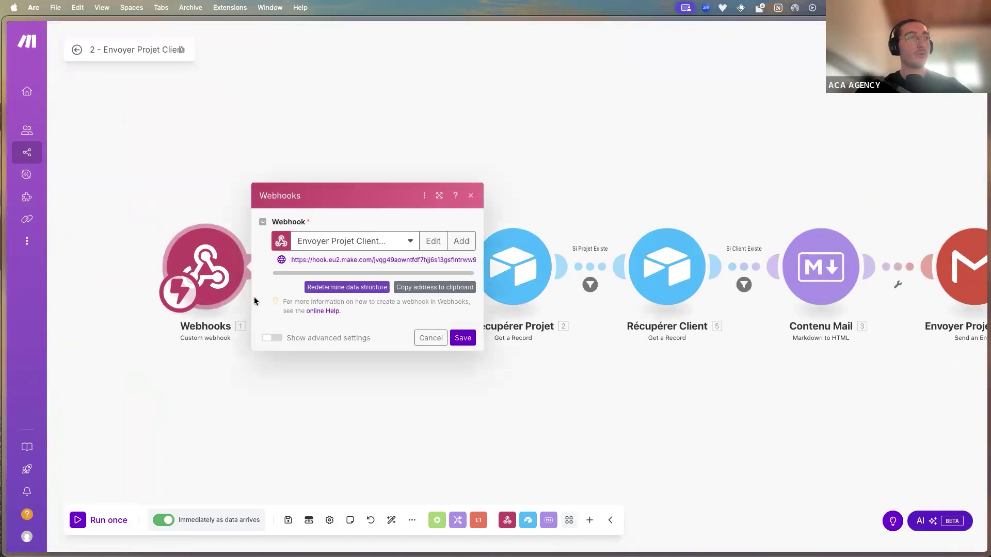
pyautogui.click(326, 260)
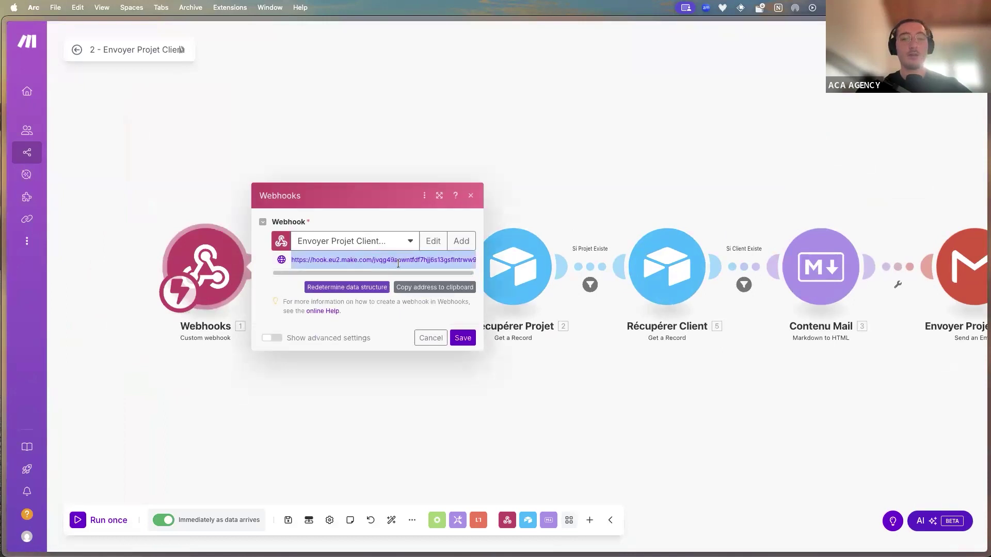
pyautogui.click(417, 422)
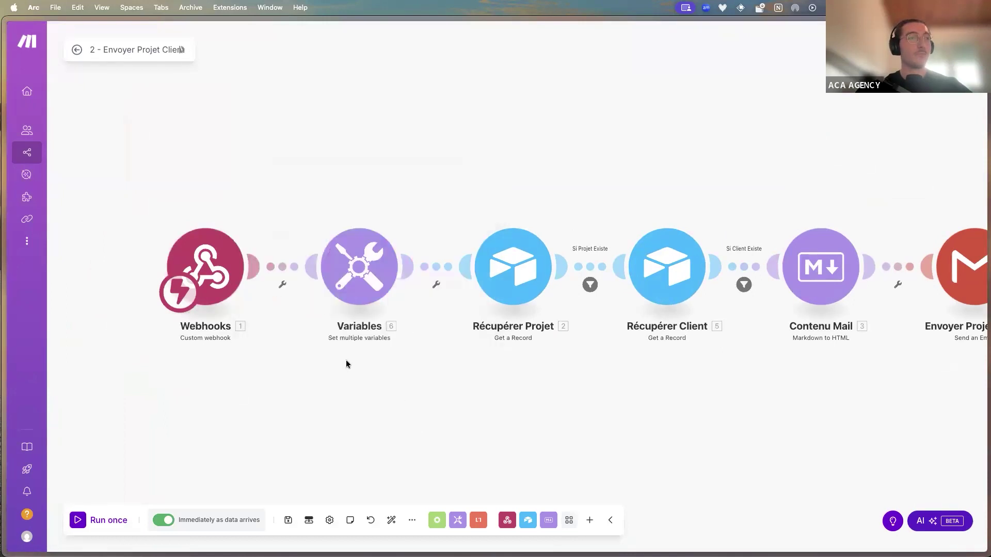
pyautogui.scroll(-3, 346, 363)
pyautogui.click(354, 315)
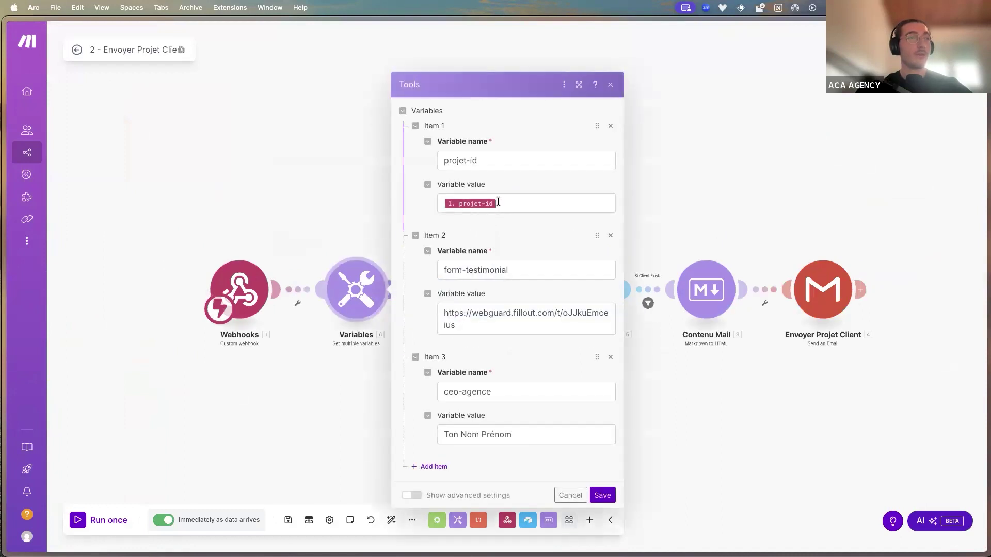
# Review the projet-id, form-testimonial link and ceo-agence variable values, then cancel the Variables dialog
pyautogui.tripleClick(486, 155)
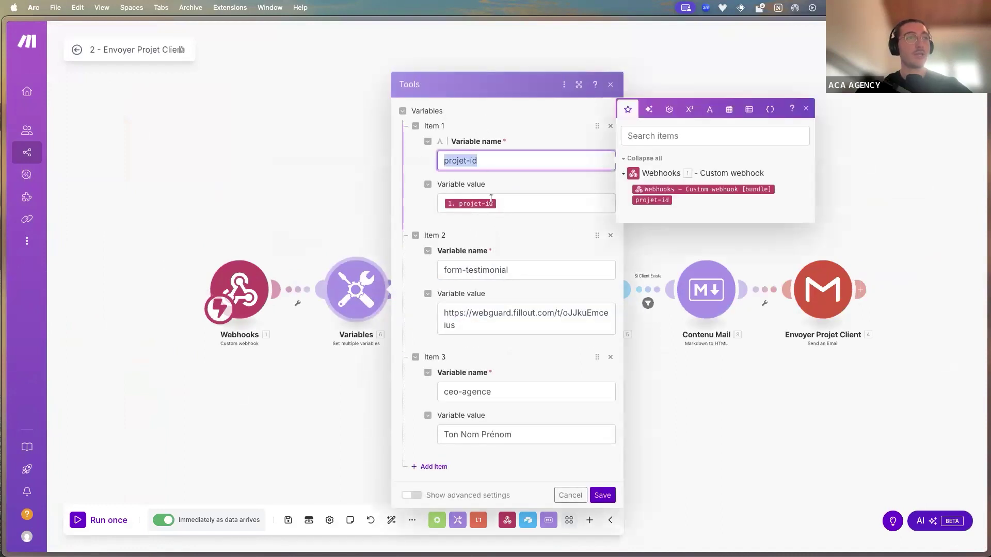
pyautogui.click(528, 205)
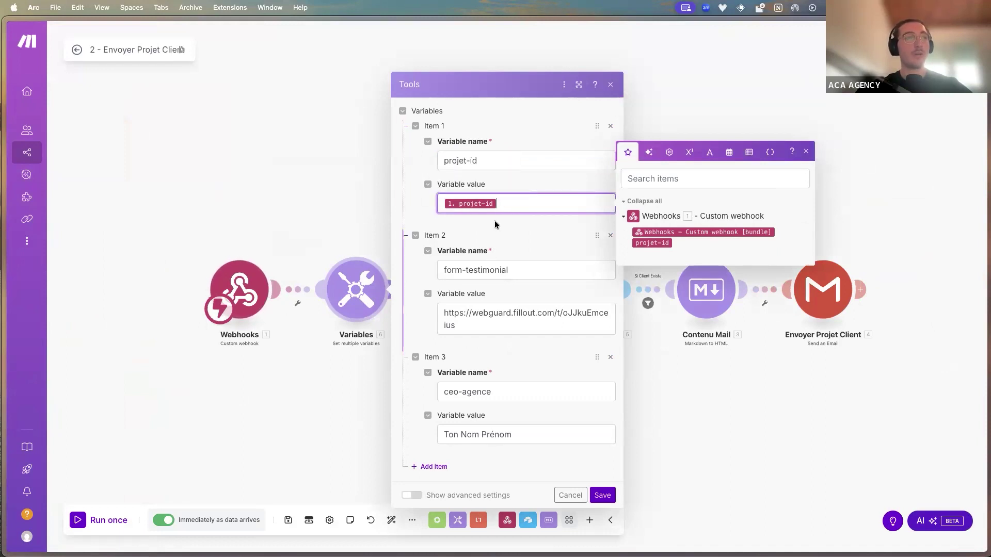
pyautogui.hscroll(2, 310, 243)
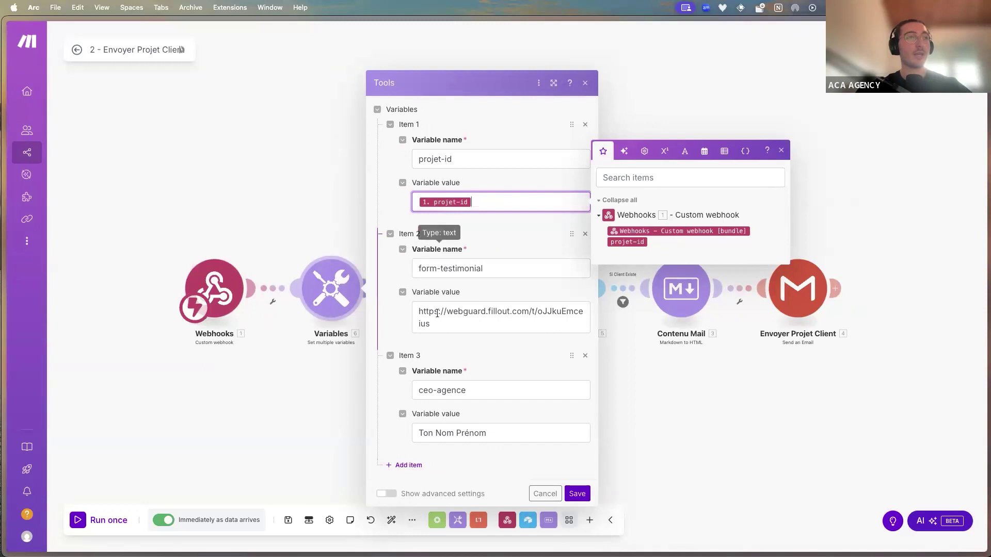
pyautogui.click(474, 317)
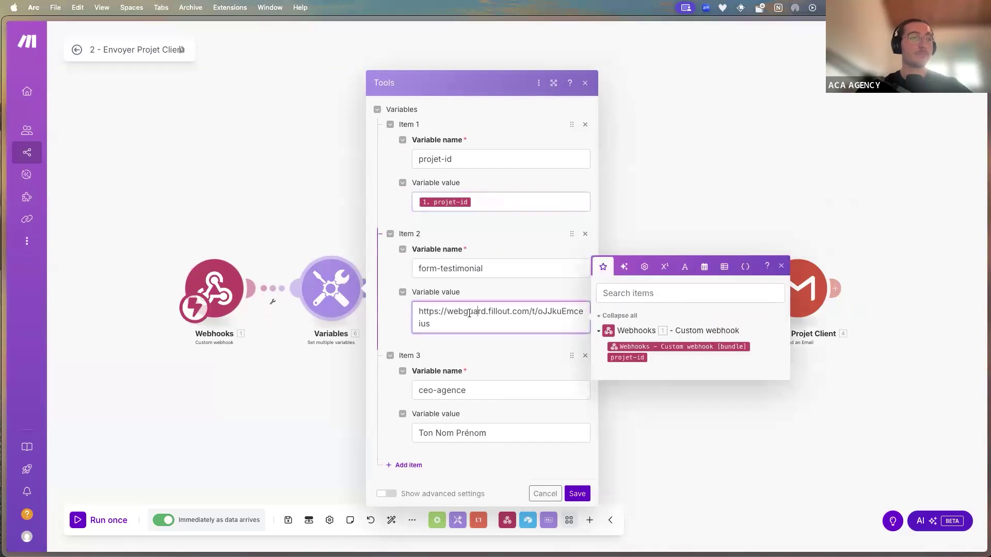
pyautogui.moveTo(492, 271); pyautogui.dragTo(422, 268)
pyautogui.moveTo(453, 322)
pyautogui.mouseDown()
pyautogui.moveTo(403, 308)
pyautogui.moveTo(468, 324)
pyautogui.mouseUp()
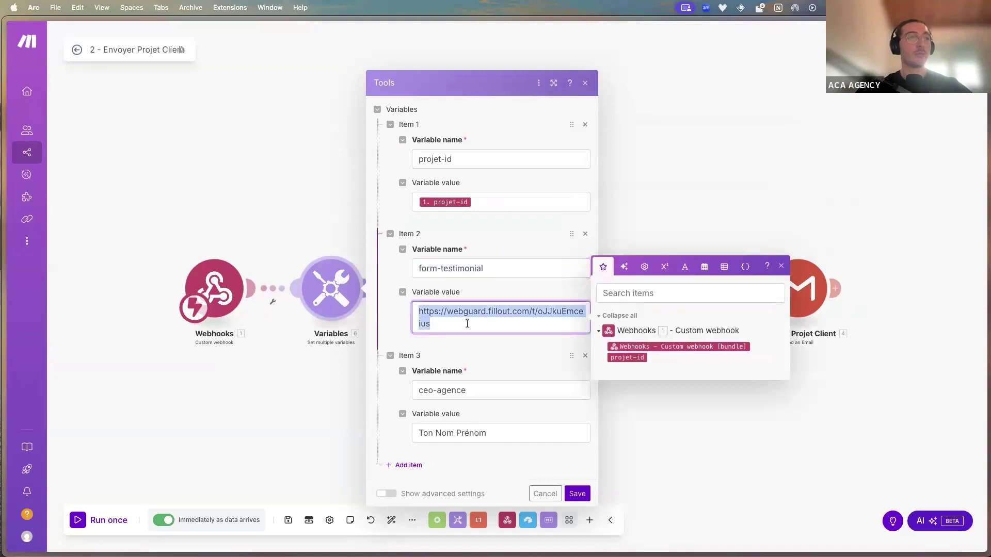
pyautogui.click(456, 329)
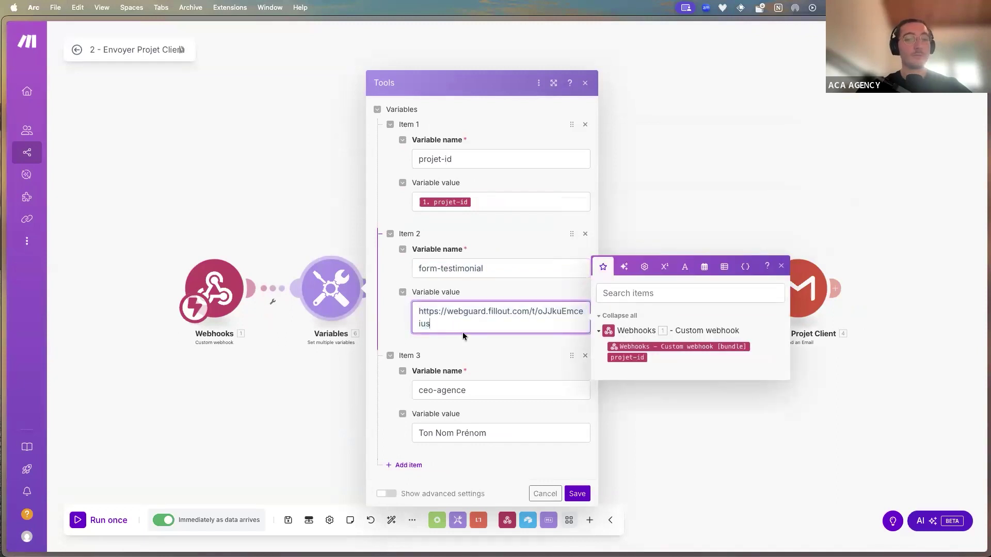
pyautogui.tripleClick(468, 394)
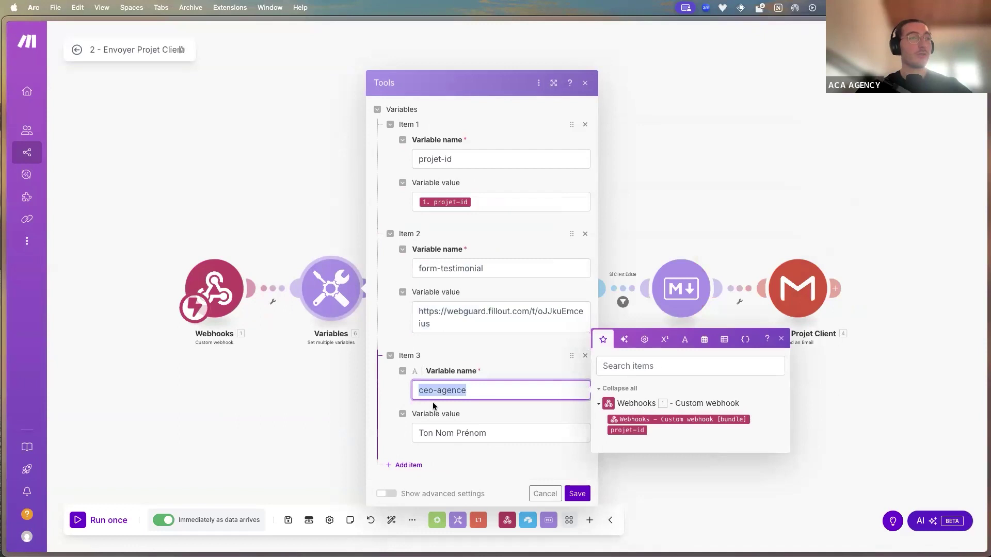
pyautogui.tripleClick(465, 429)
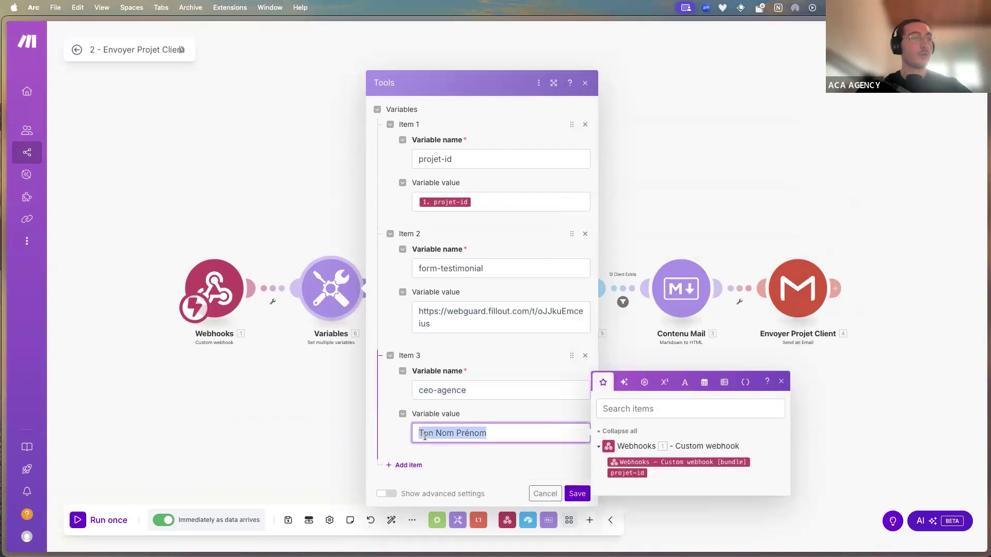
pyautogui.click(539, 493)
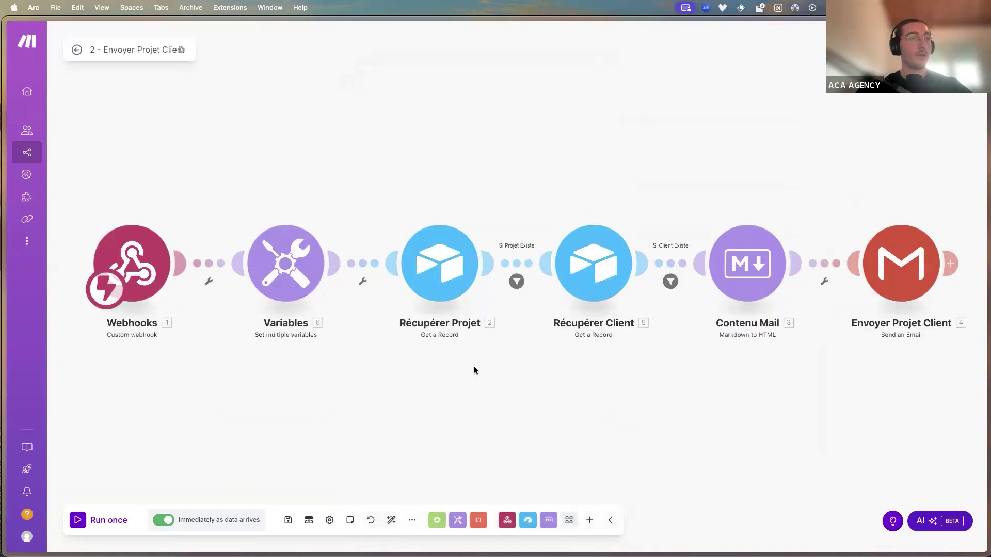
# Inspect the Récupérer Projet lookup settings, then return to the Airtable logo project page
pyautogui.scroll(3, 472, 369)
pyautogui.click(436, 250)
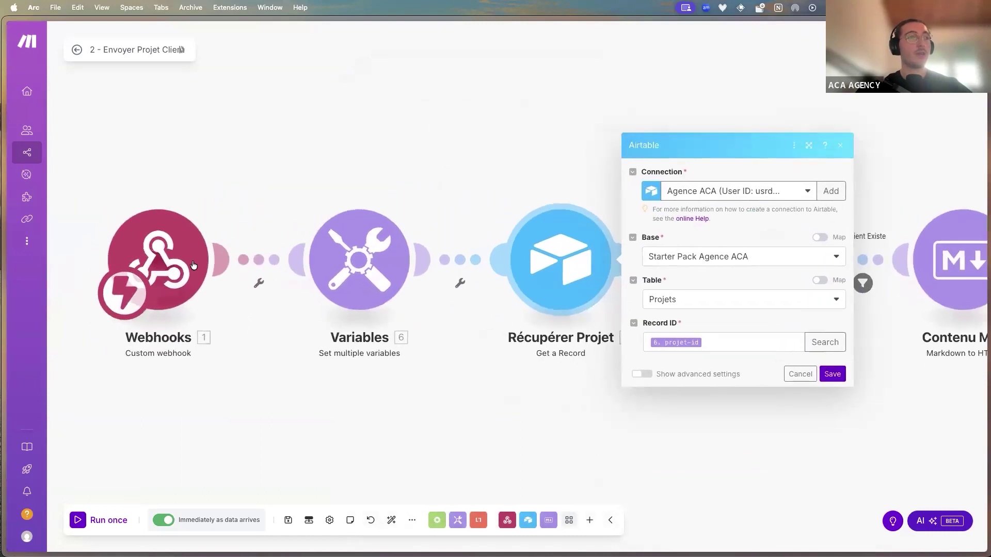
pyautogui.moveTo(3, 269)
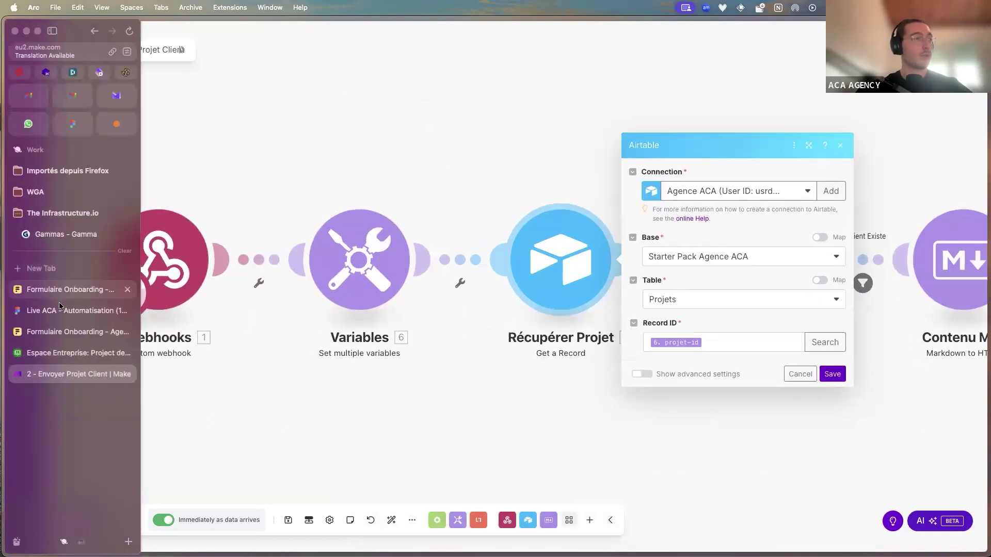
pyautogui.click(73, 350)
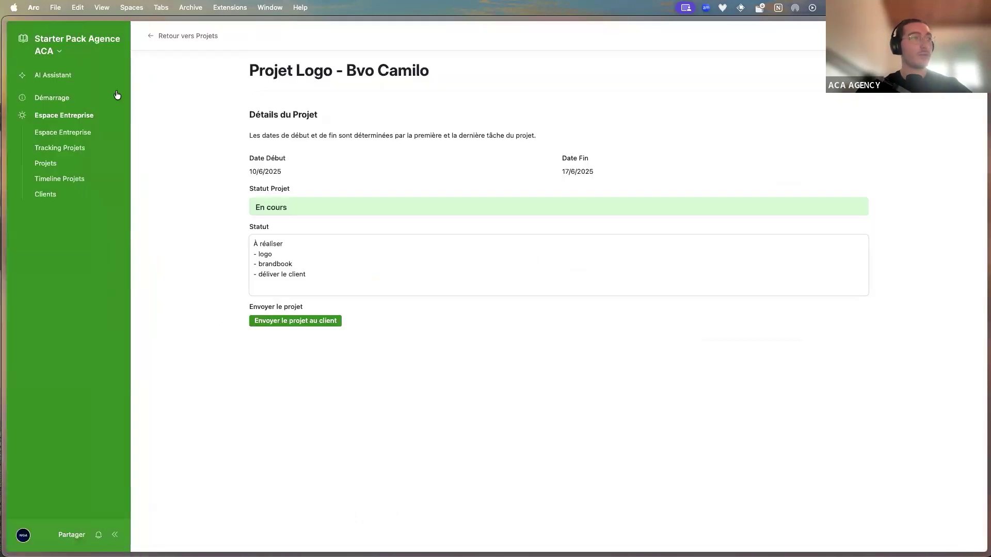
# Via Voir les données, inspect the Envoyer le projet formula's Make webhook URL and its RECORD_ID() projet-id parameter
pyautogui.click(97, 61)
pyautogui.click(90, 89)
pyautogui.doubleClick(750, 96)
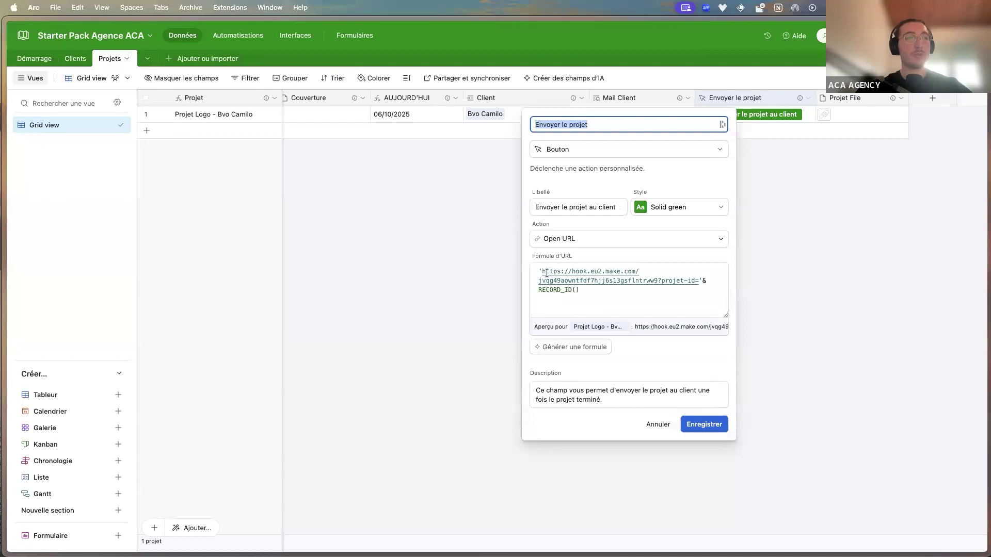
pyautogui.moveTo(546, 273); pyautogui.dragTo(657, 281)
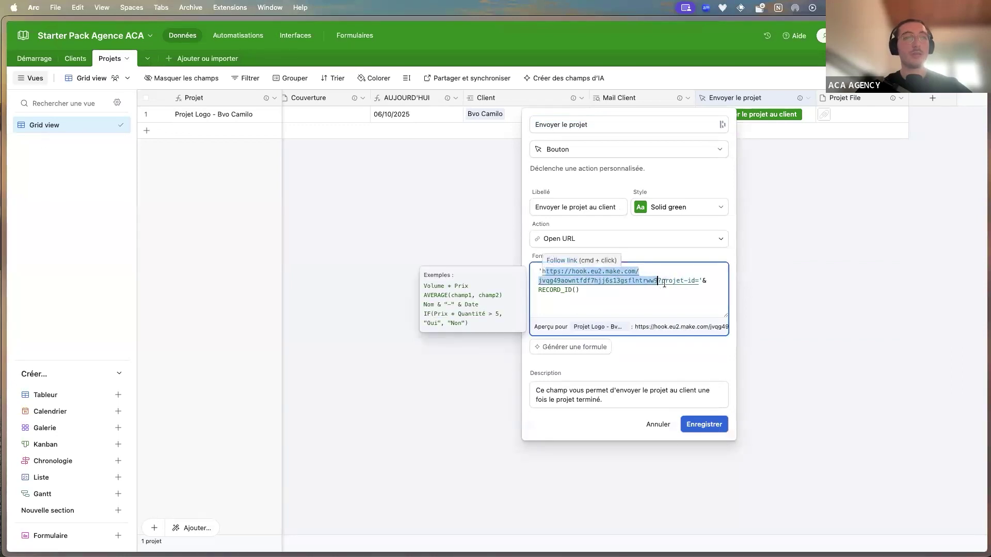
pyautogui.click(663, 284)
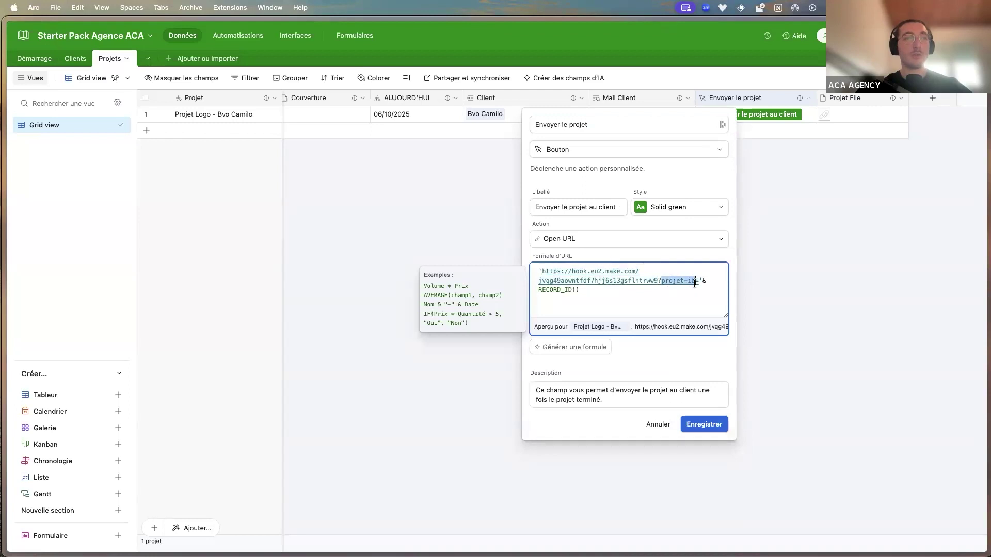
pyautogui.click(576, 290)
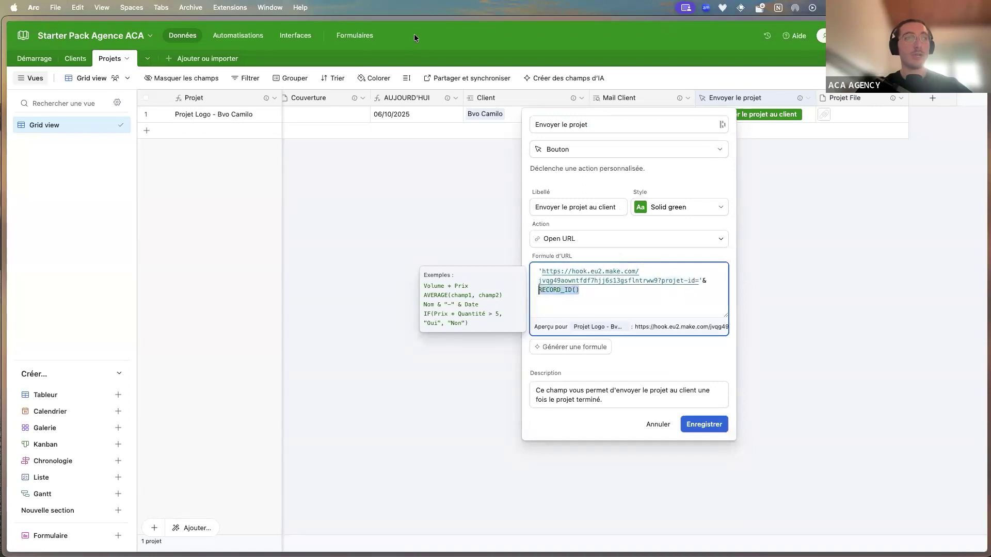
pyautogui.click(420, 139)
pyautogui.hscroll(-5, 441, 110)
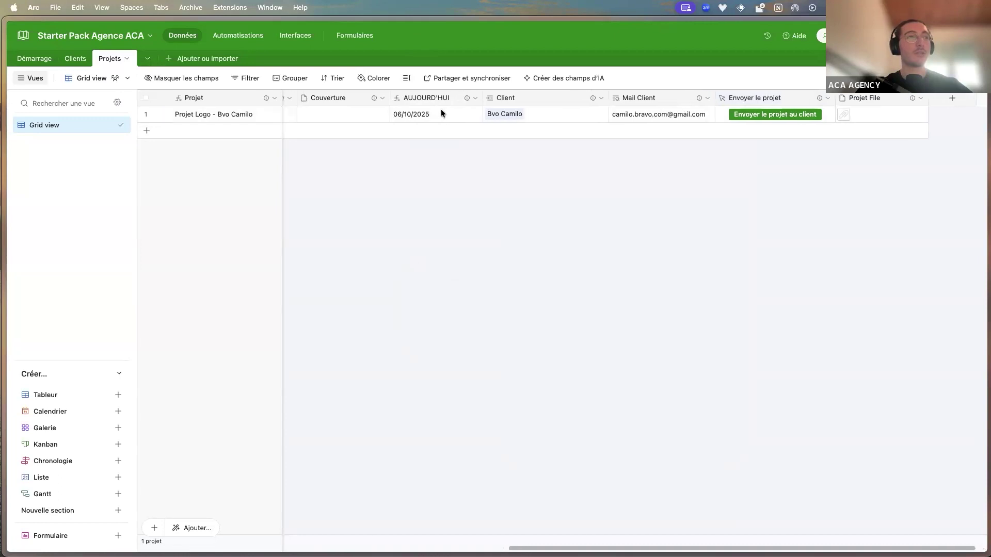
pyautogui.hscroll(-3, 418, 114)
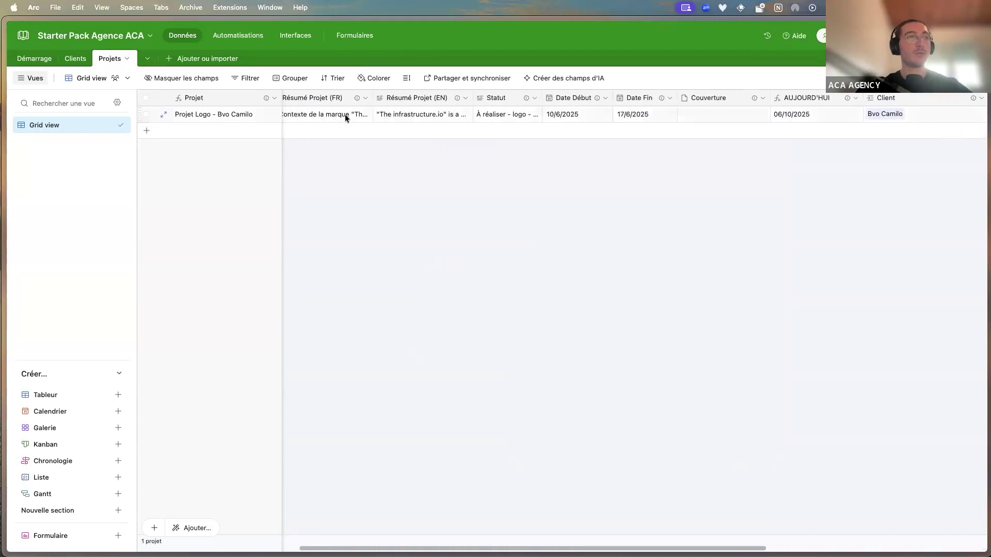
# Back in the Make scenario, pan the canvas and close the Récupérer Projet lookup settings
pyautogui.moveTo(3, 283)
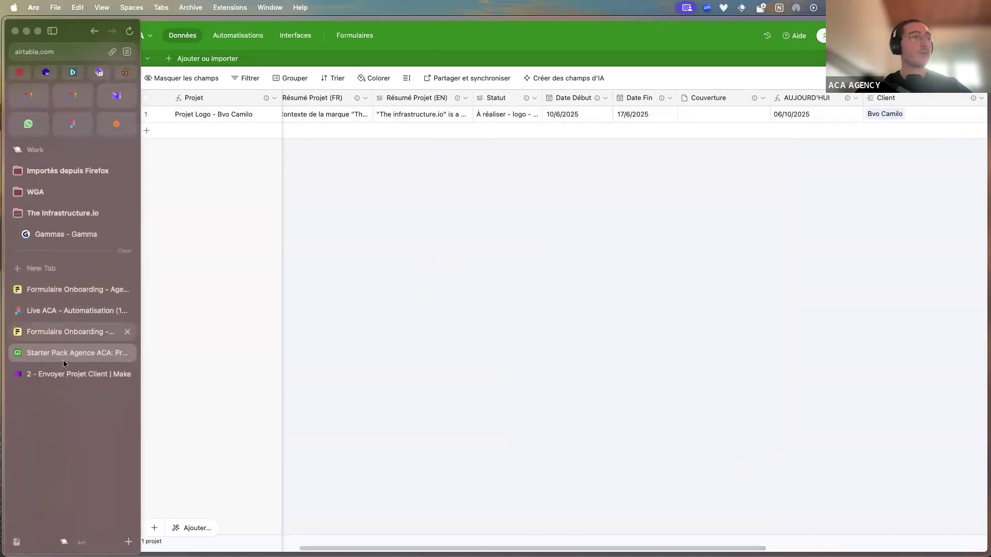
pyautogui.click(65, 373)
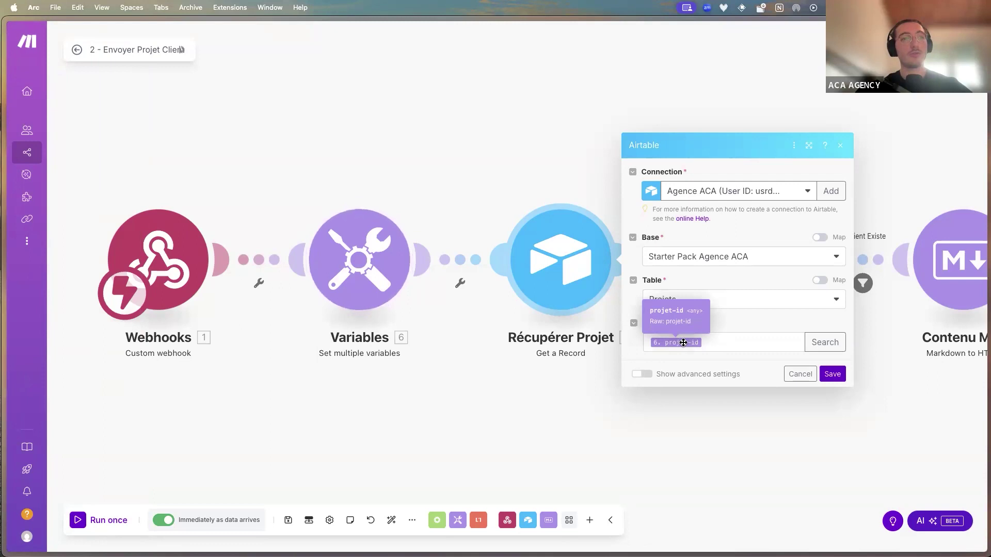
pyautogui.moveTo(591, 343); pyautogui.dragTo(448, 359)
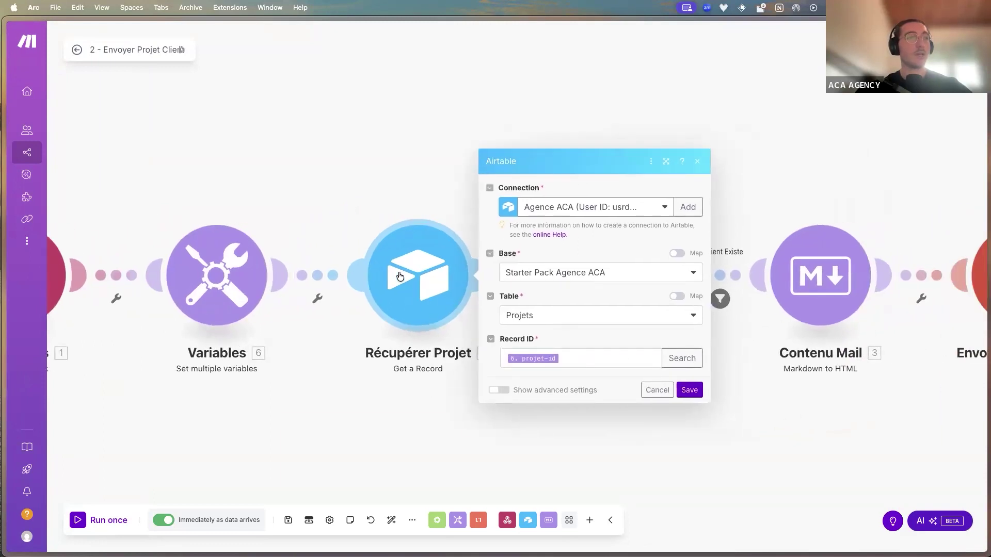
pyautogui.click(375, 238)
pyautogui.moveTo(430, 302)
pyautogui.mouseDown()
pyautogui.moveTo(416, 196)
pyautogui.moveTo(415, 302)
pyautogui.mouseUp()
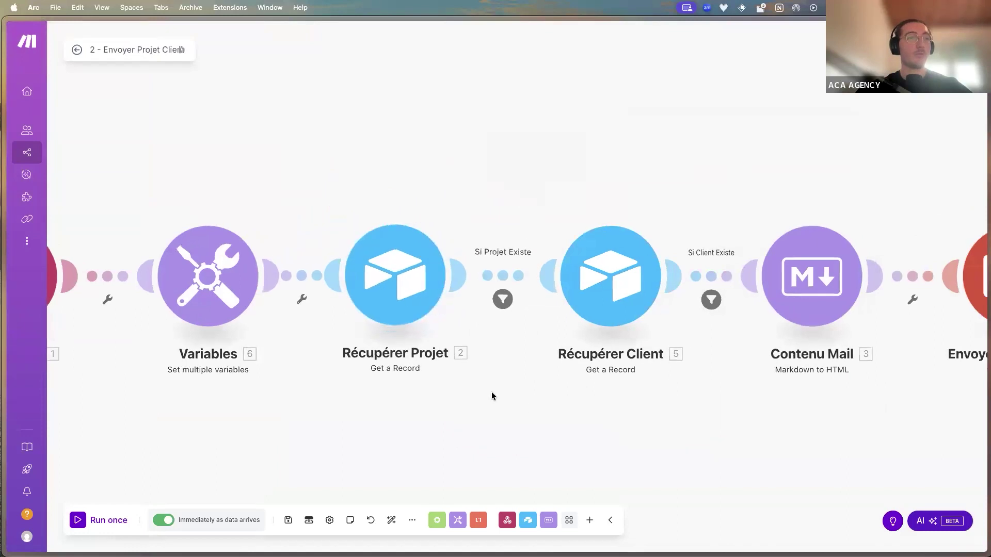
# Inspect the Si Projet Existe filter condition, then open the Récupérer Client lookup on the Clients table
pyautogui.click(458, 298)
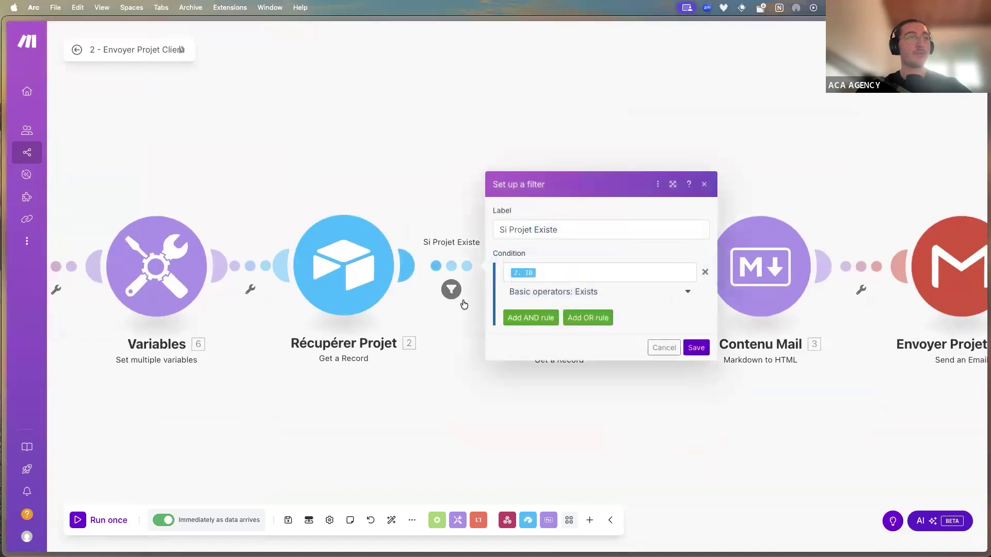
pyautogui.click(514, 272)
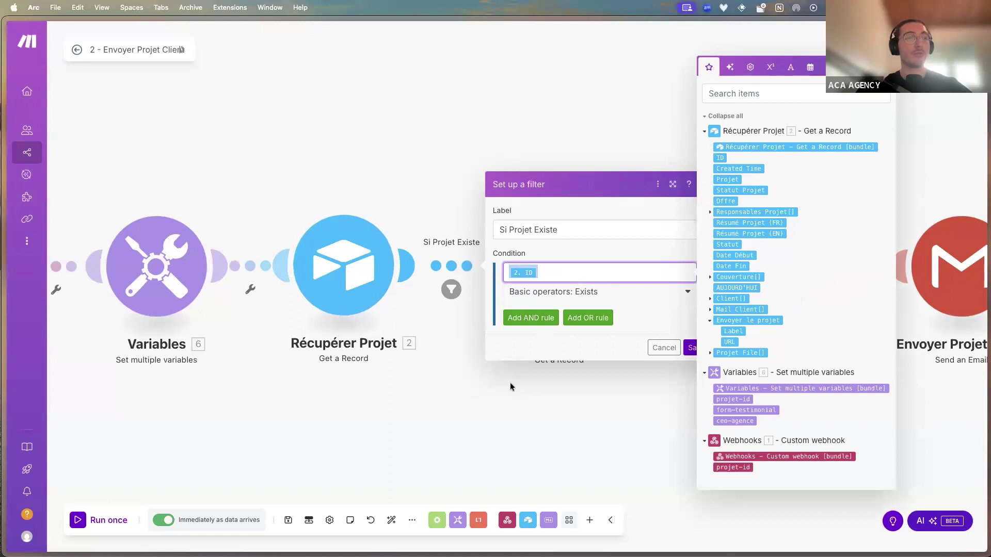
pyautogui.click(509, 400)
pyautogui.click(526, 274)
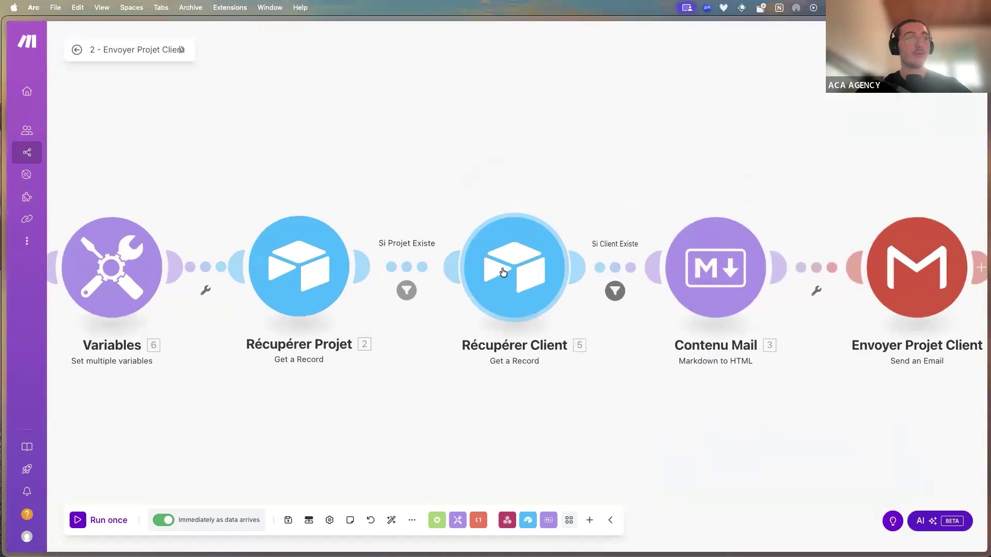
pyautogui.moveTo(41, 265)
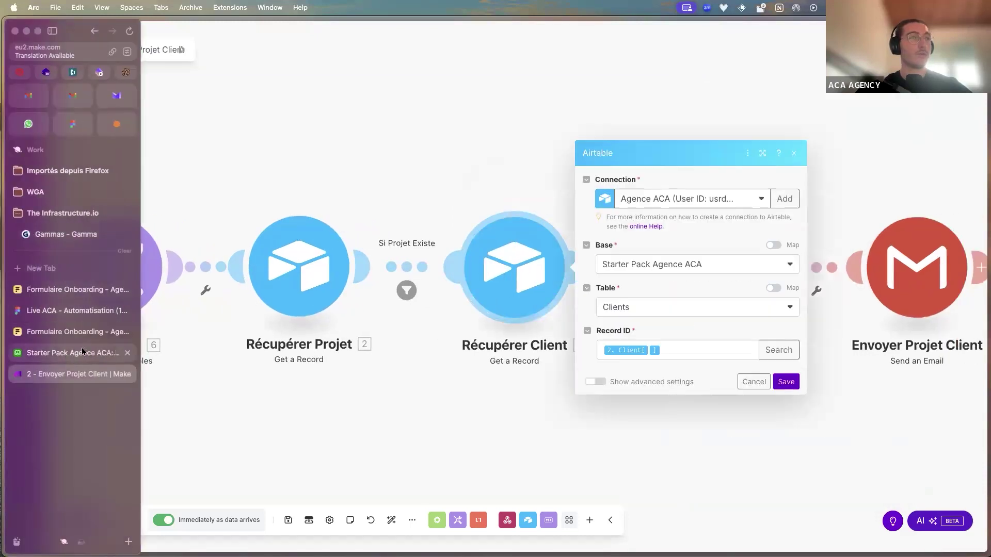
pyautogui.click(62, 353)
pyautogui.hscroll(6, 678, 147)
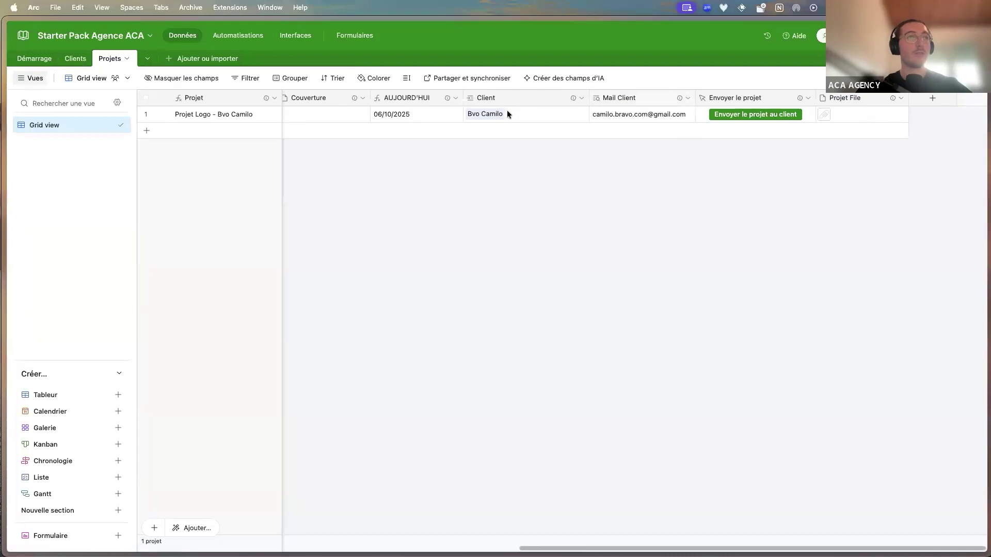
pyautogui.click(518, 114)
pyautogui.moveTo(2, 286)
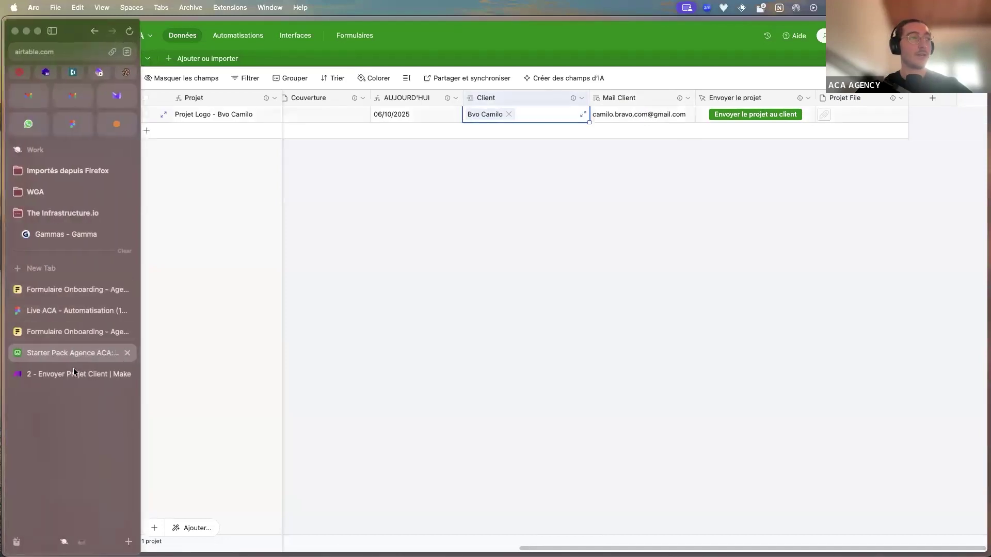
pyautogui.click(74, 373)
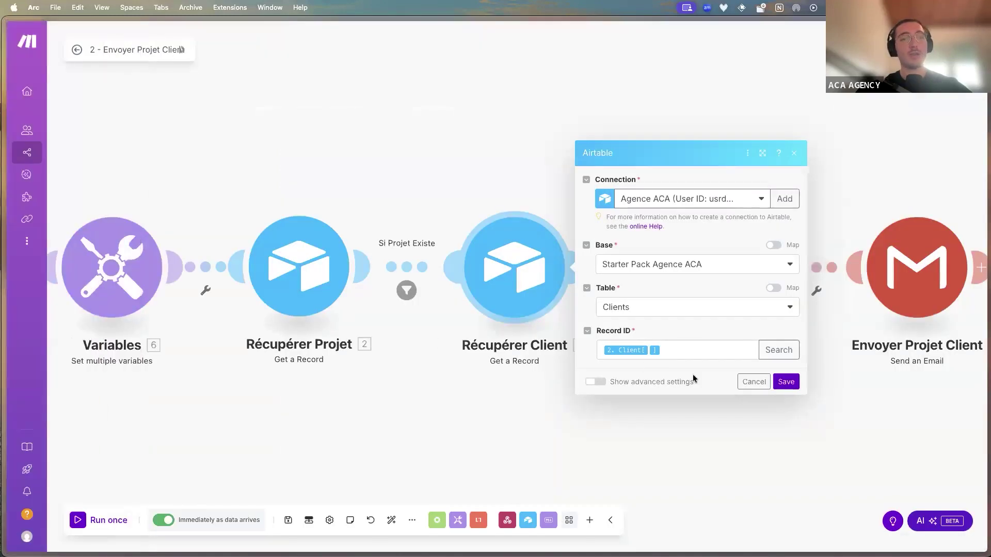
pyautogui.click(699, 448)
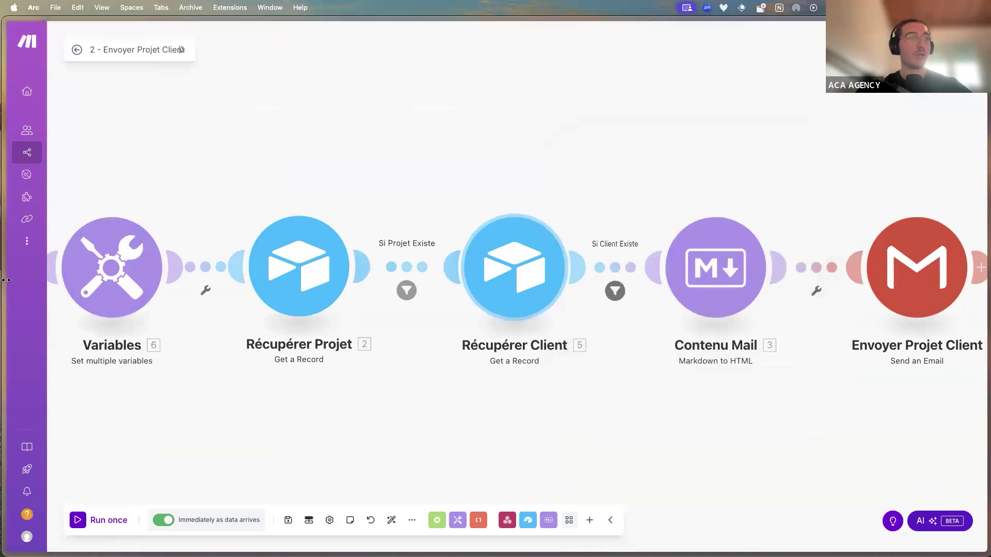
pyautogui.moveTo(3, 289)
pyautogui.click(72, 353)
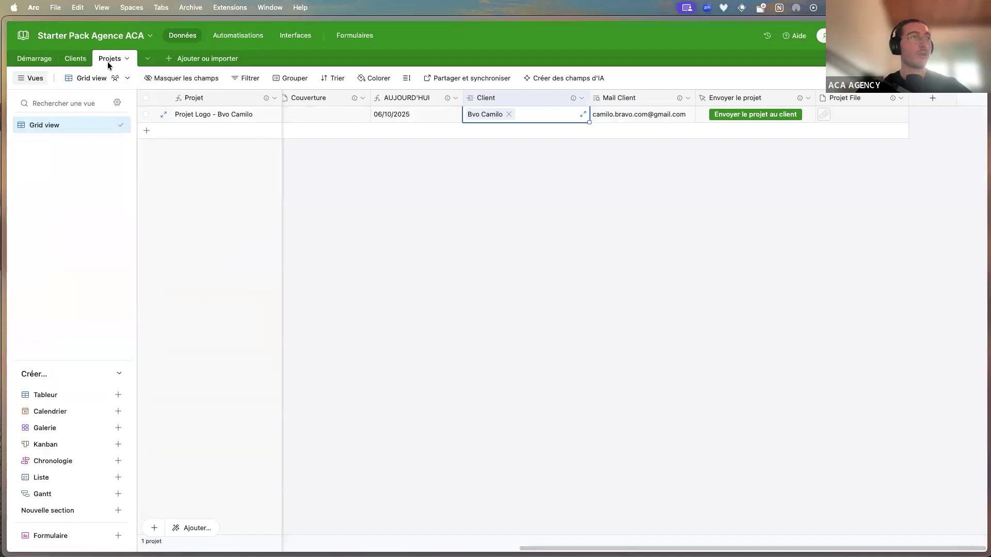
pyautogui.click(76, 61)
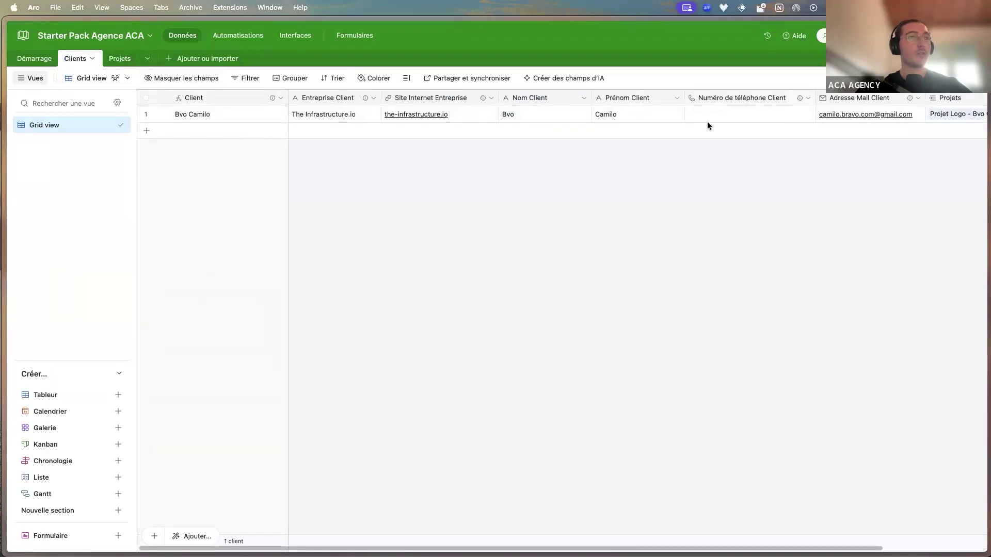
pyautogui.moveTo(2, 289)
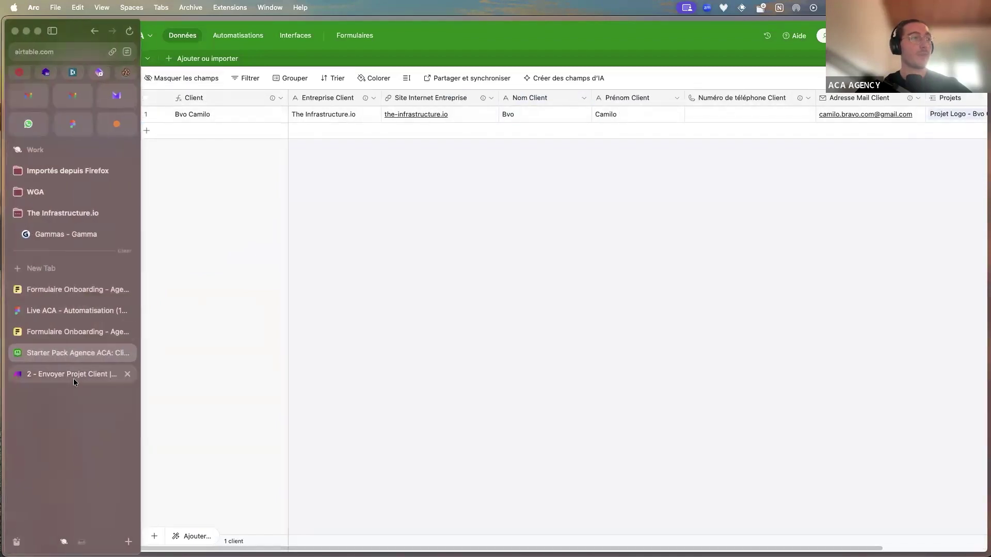
pyautogui.click(73, 379)
pyautogui.hscroll(5, 531, 317)
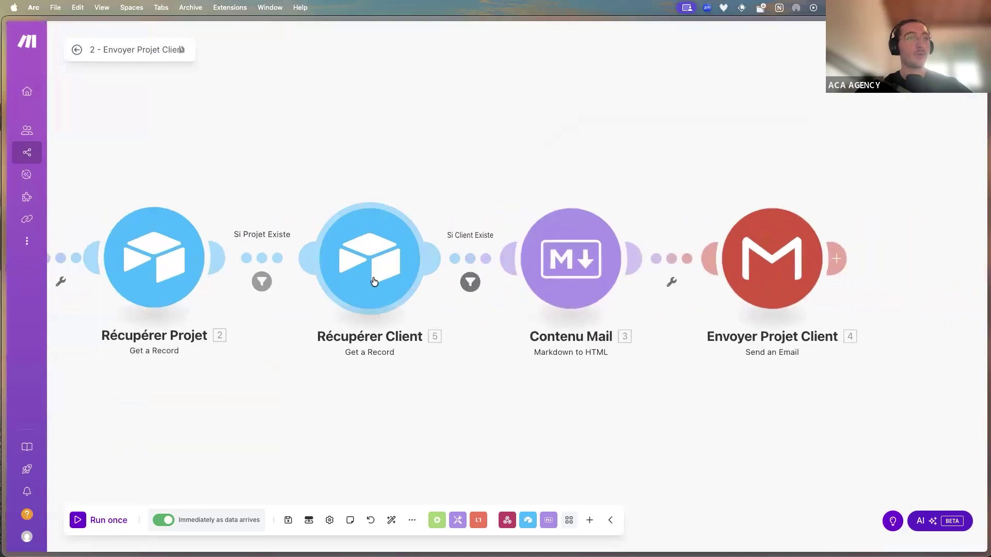
# Open the Contenu Mail template and highlight its sentence about the attached ZIP
pyautogui.click(555, 258)
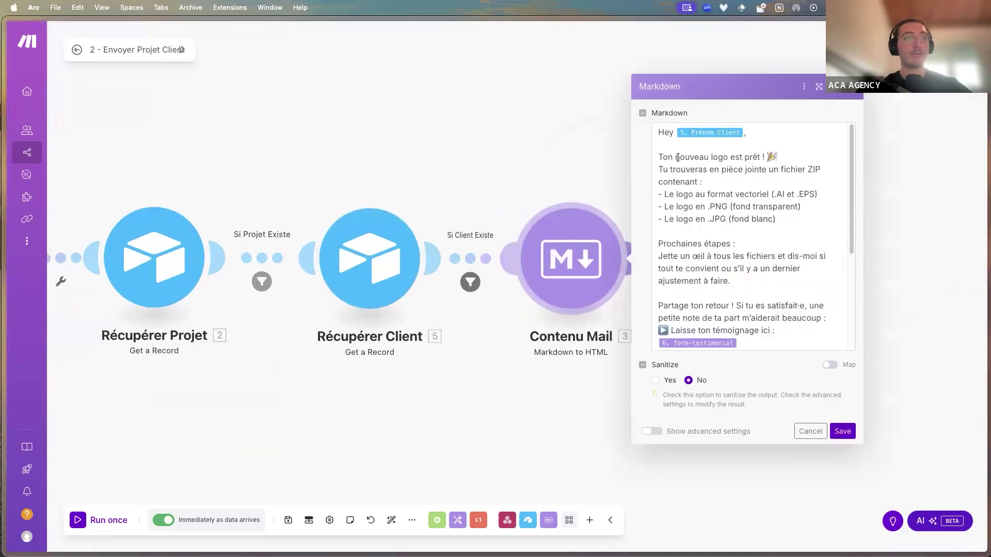
pyautogui.click(678, 157)
pyautogui.moveTo(734, 157); pyautogui.dragTo(779, 157)
pyautogui.moveTo(708, 169); pyautogui.dragTo(796, 177)
pyautogui.scroll(-2, 754, 193)
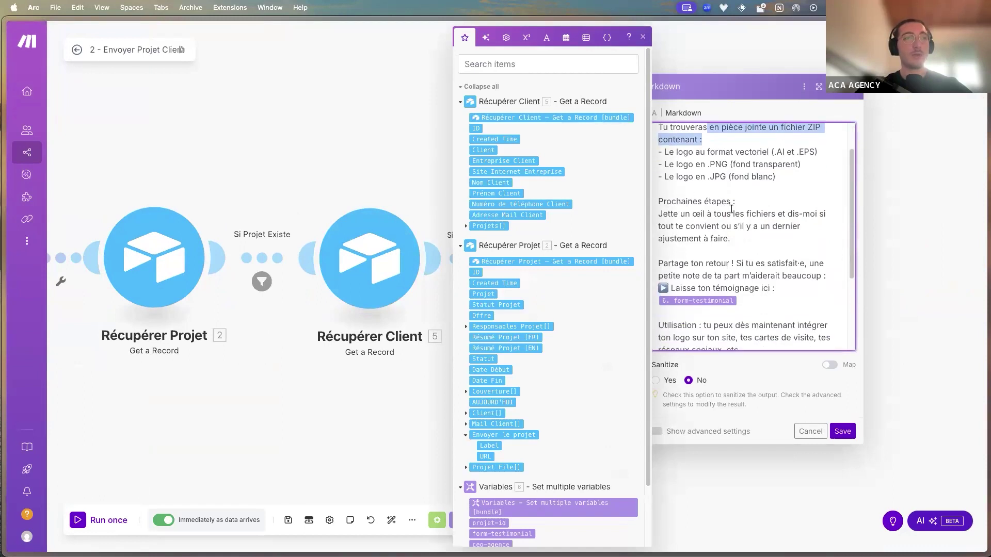
pyautogui.scroll(-1, 710, 207)
pyautogui.scroll(-2, 724, 254)
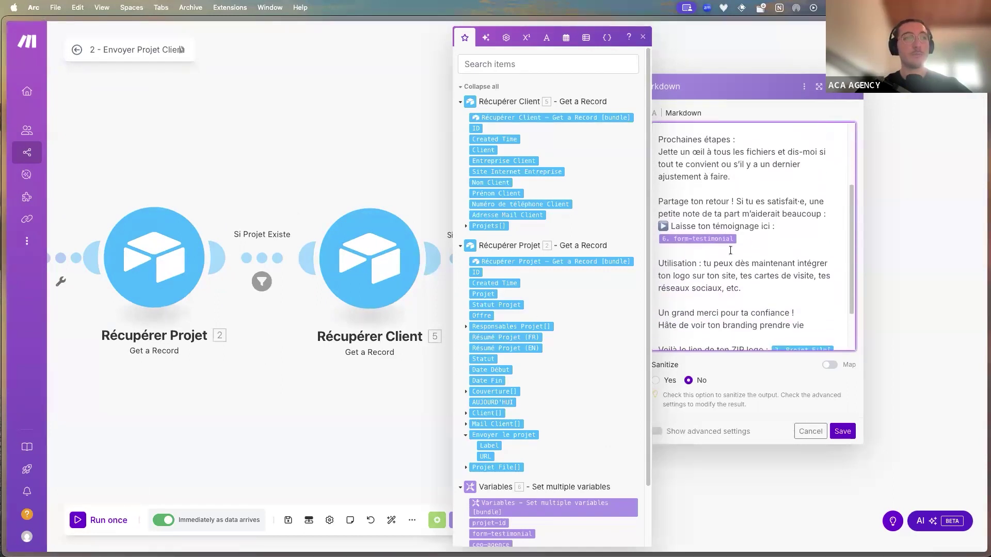
# Highlight the form-testimonial link line and Projet File URL placeholder, then return to the Airtable base
pyautogui.moveTo(746, 239); pyautogui.dragTo(640, 224)
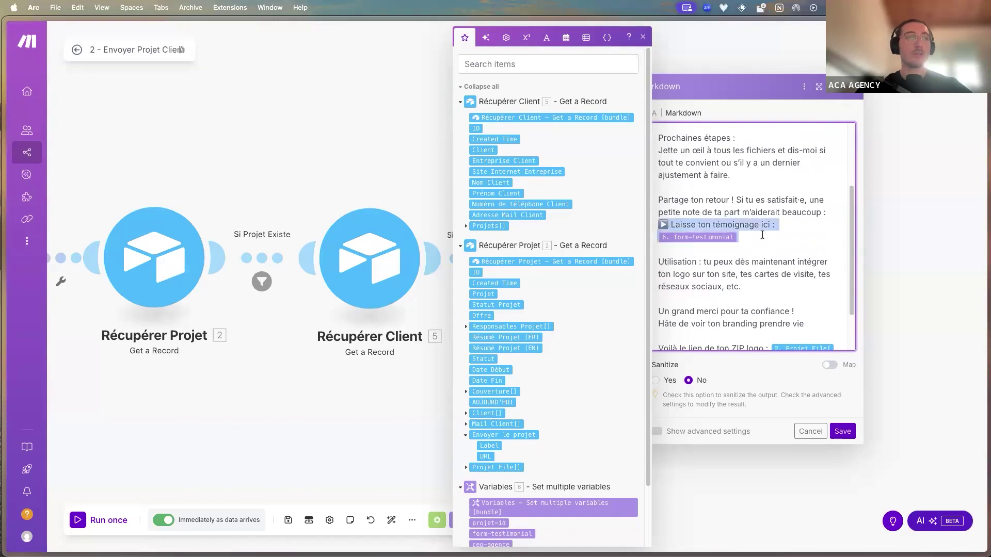
pyautogui.scroll(-3, 762, 235)
pyautogui.click(774, 302)
pyautogui.moveTo(773, 297); pyautogui.dragTo(776, 305)
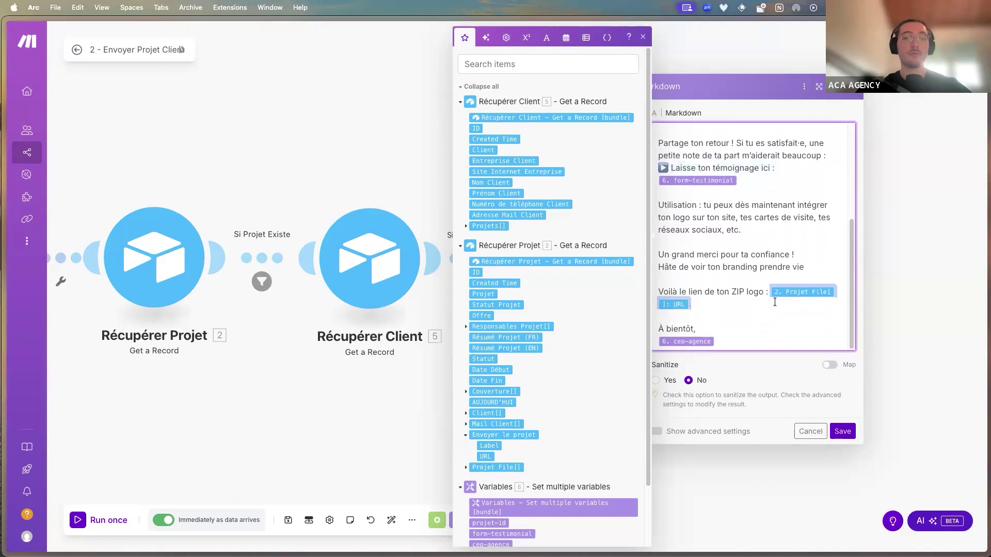
pyautogui.click(757, 308)
pyautogui.moveTo(4, 234)
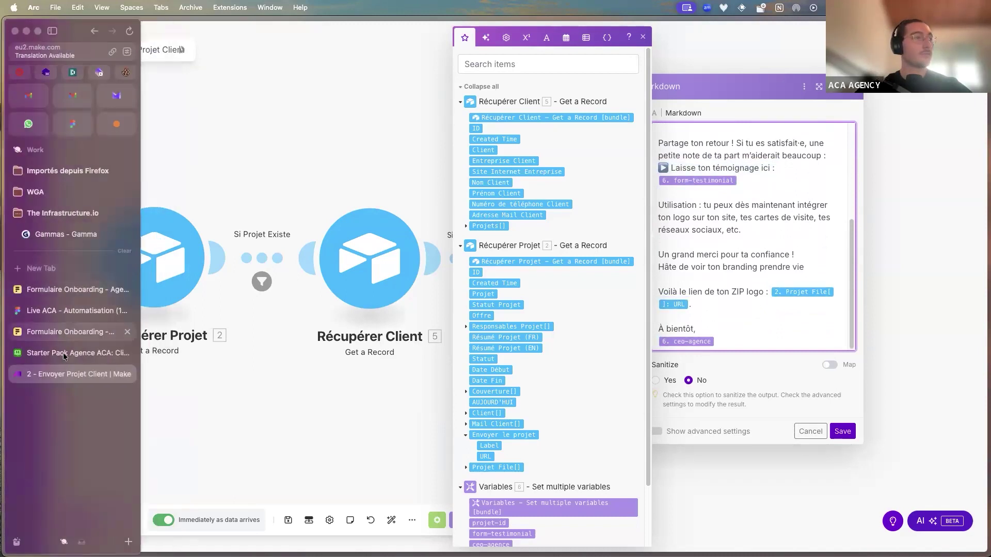
pyautogui.click(77, 353)
# Open the Projets table in the Airtable base
pyautogui.hscroll(5, 668, 201)
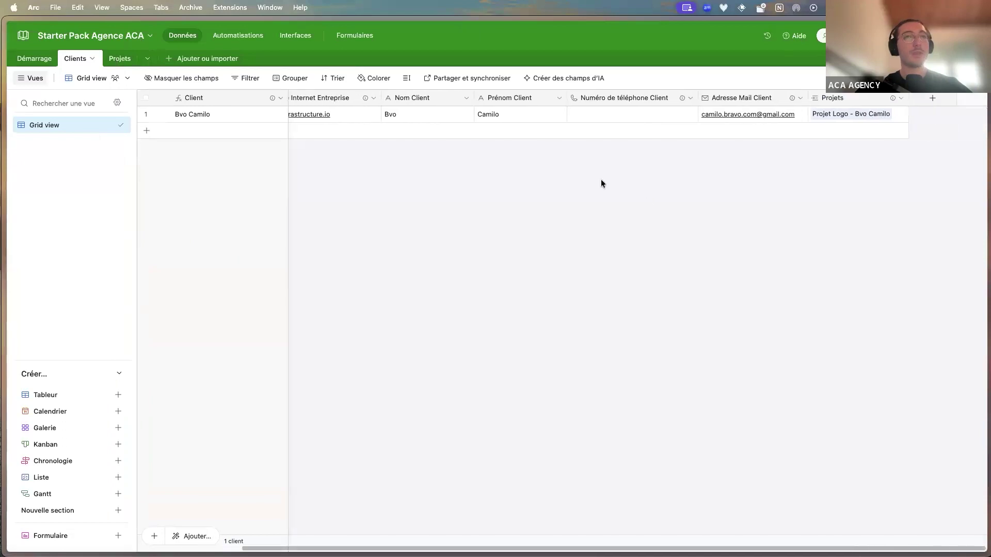
pyautogui.click(128, 61)
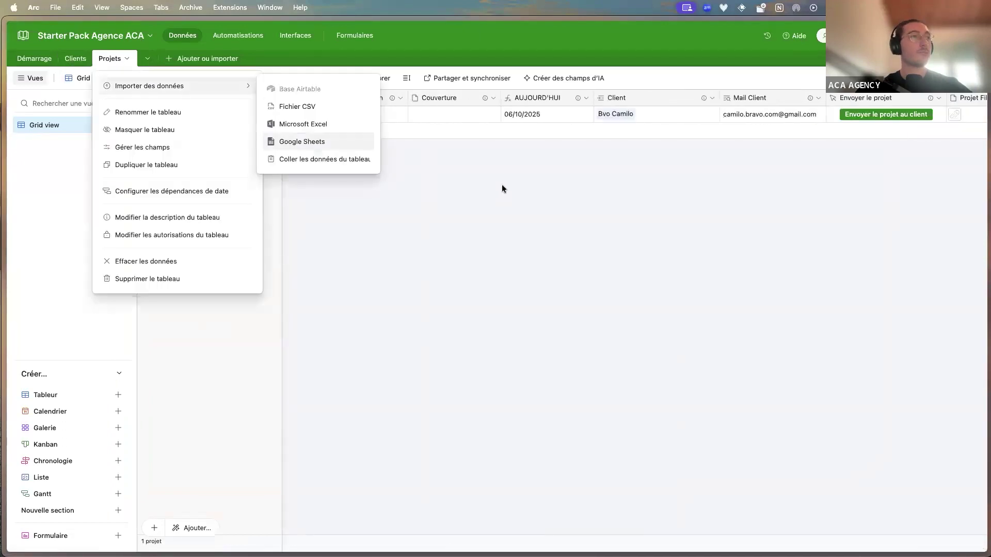
pyautogui.hscroll(3, 565, 170)
pyautogui.click(858, 130)
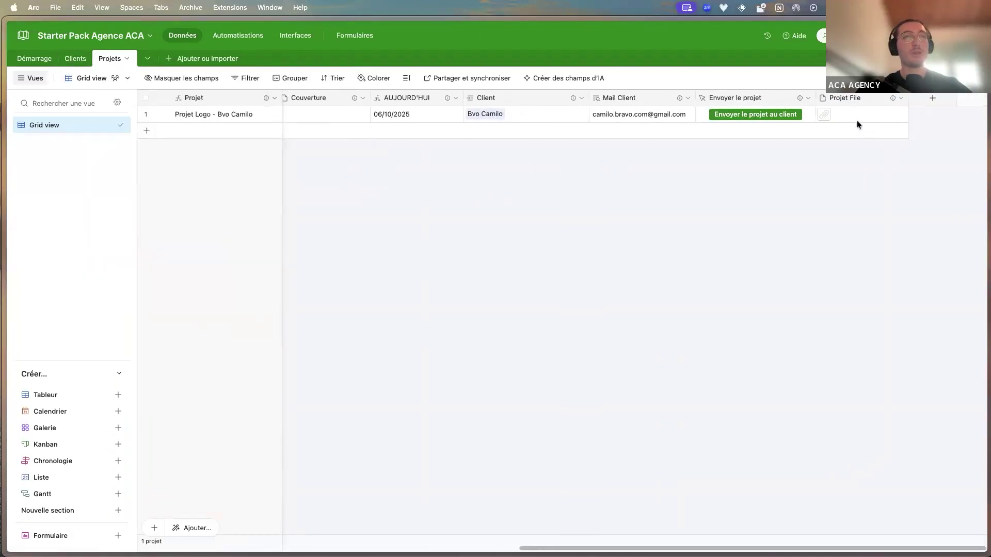
# Check the ZIP file attached to the logo project's Projet File cell, then return to the Gmail email
pyautogui.click(863, 117)
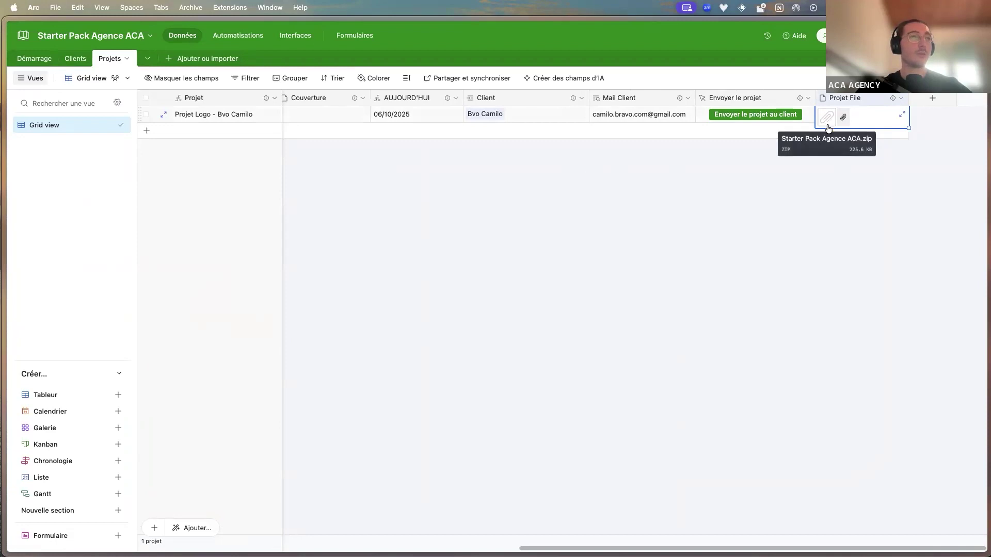
pyautogui.click(829, 162)
pyautogui.moveTo(5, 171)
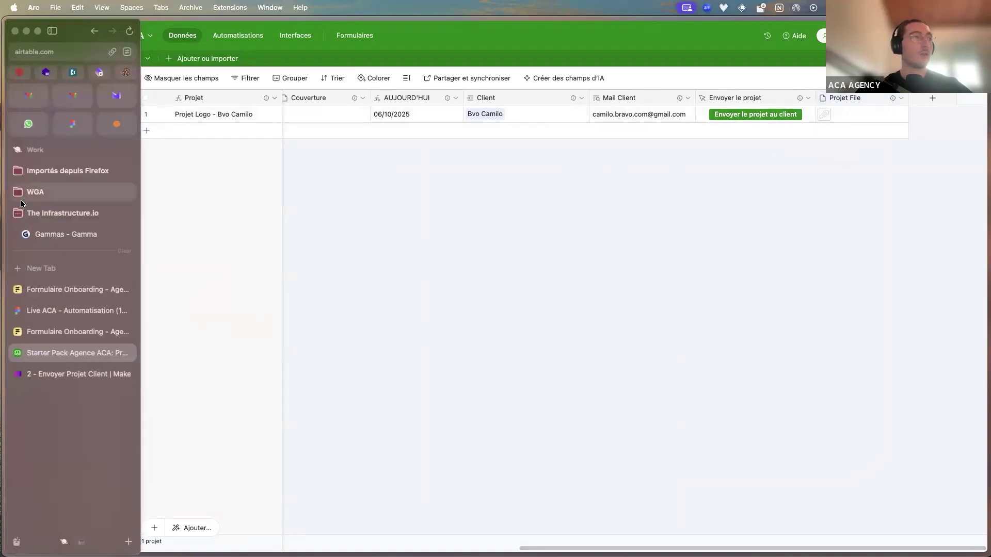
pyautogui.click(21, 94)
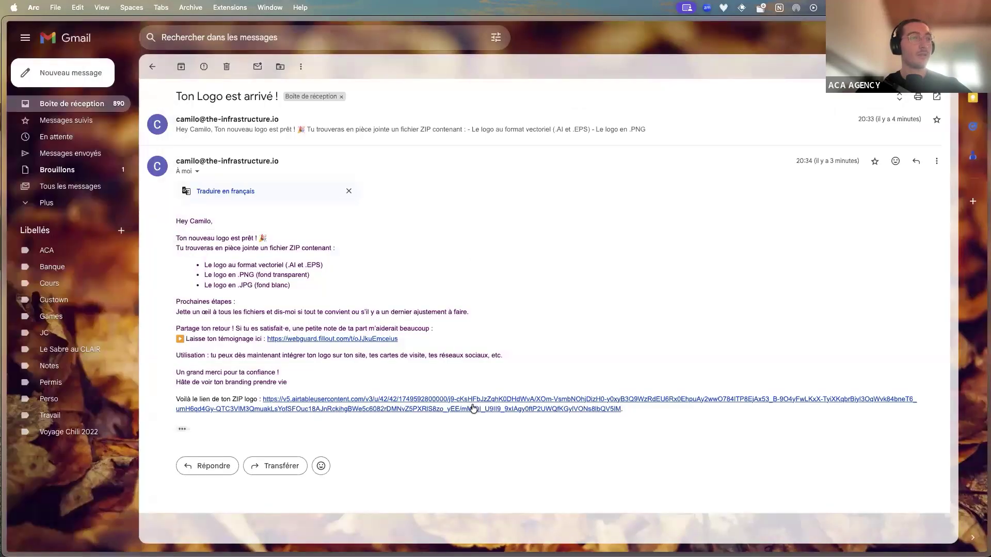
# Download the logo ZIP from the 'Ton Logo est arrivé !' email and return to the Make scenario
pyautogui.click(473, 408)
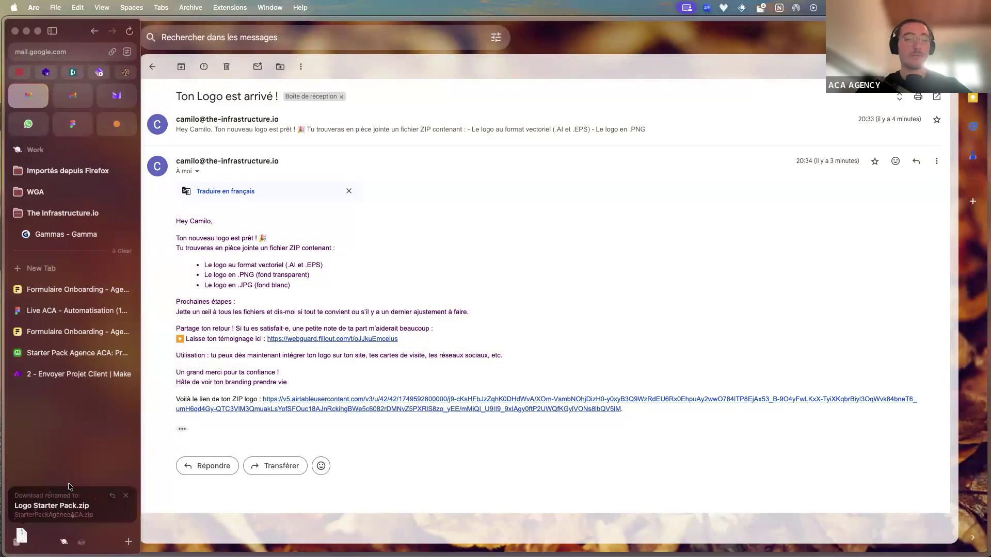
pyautogui.click(70, 373)
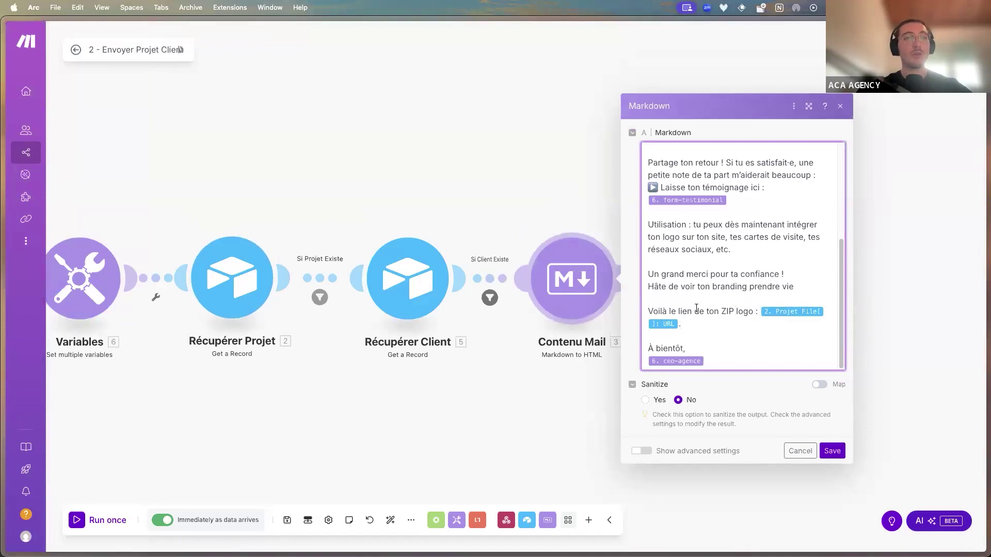
# Review the Contenu Mail Markdown template and the Gmail module's To, Subject and Content, closing both unchanged
pyautogui.scroll(3, 715, 178)
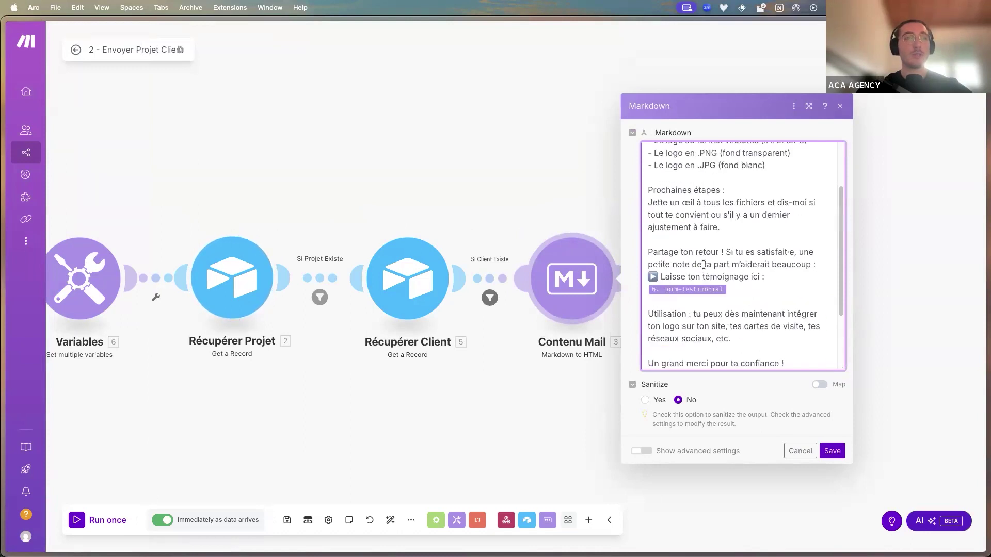
pyautogui.scroll(3, 704, 265)
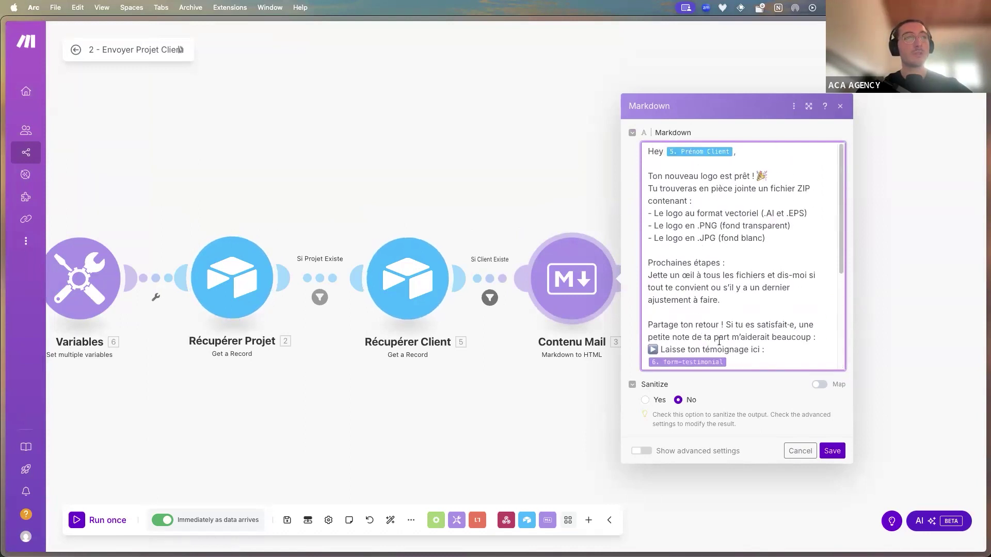
pyautogui.scroll(-2, 719, 341)
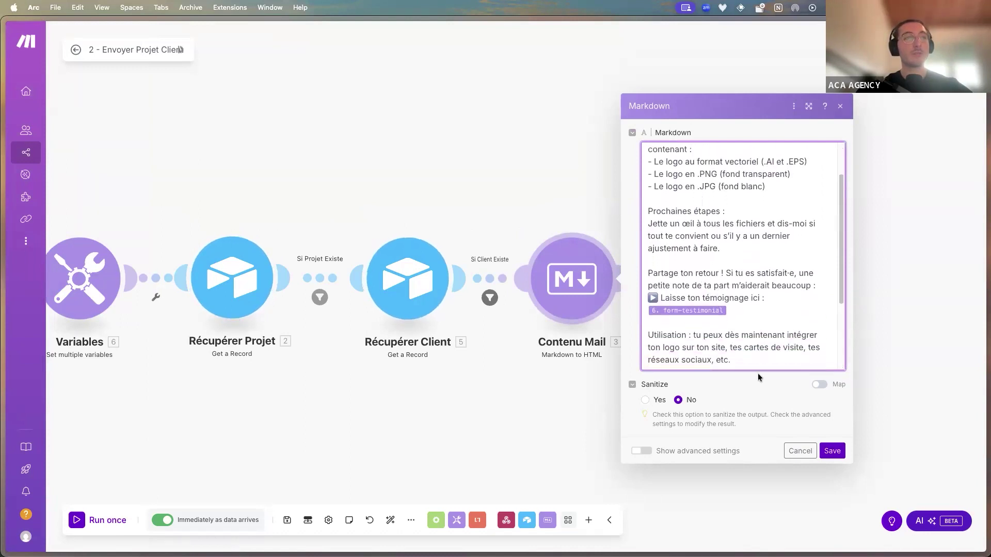
pyautogui.click(799, 451)
pyautogui.click(723, 279)
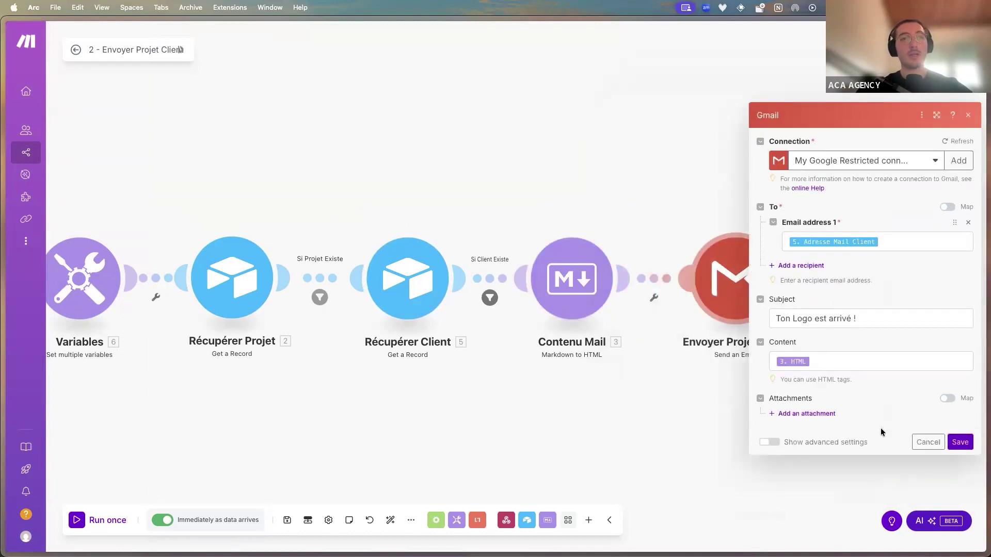
pyautogui.click(928, 442)
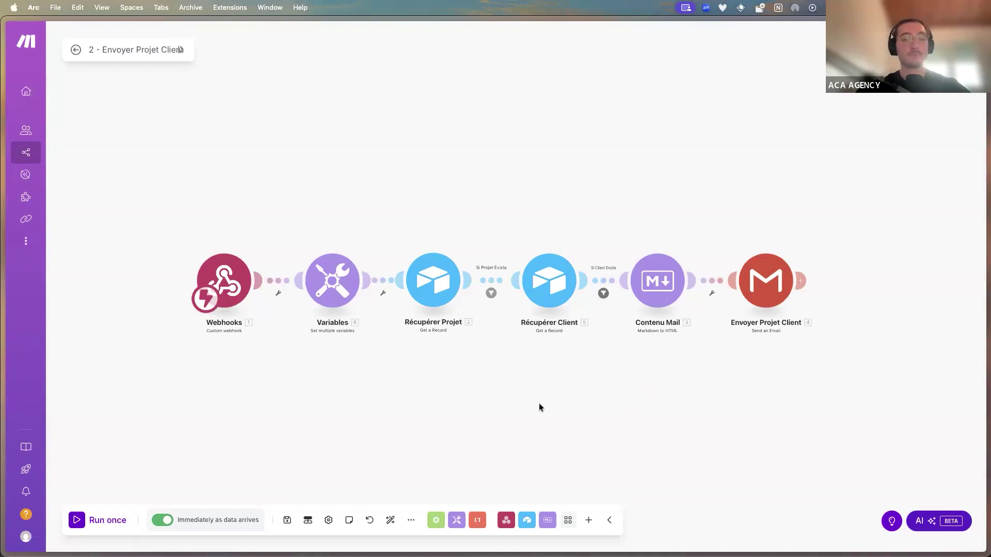
# Switch to the Live ACA FigJam whiteboard and pan around the board
pyautogui.moveTo(3, 328)
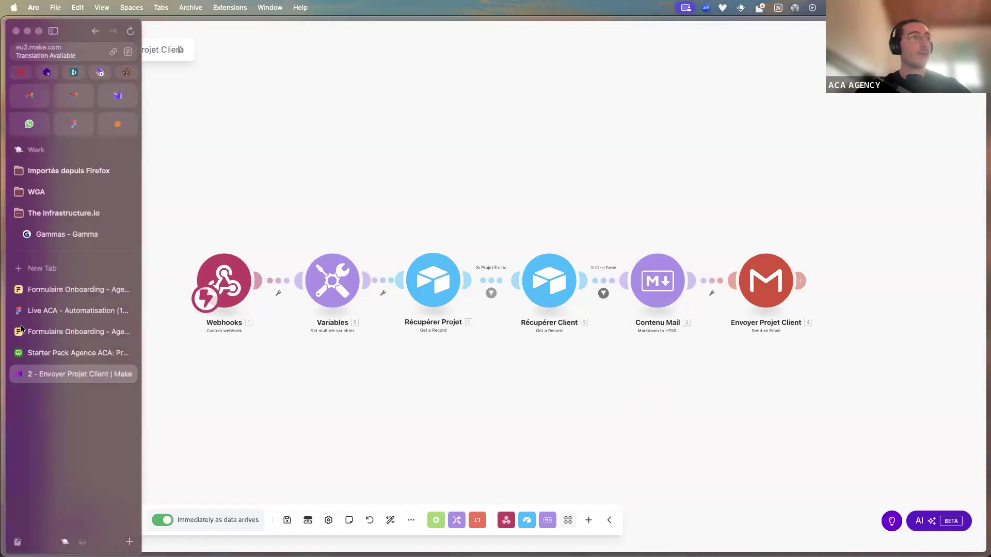
pyautogui.click(119, 311)
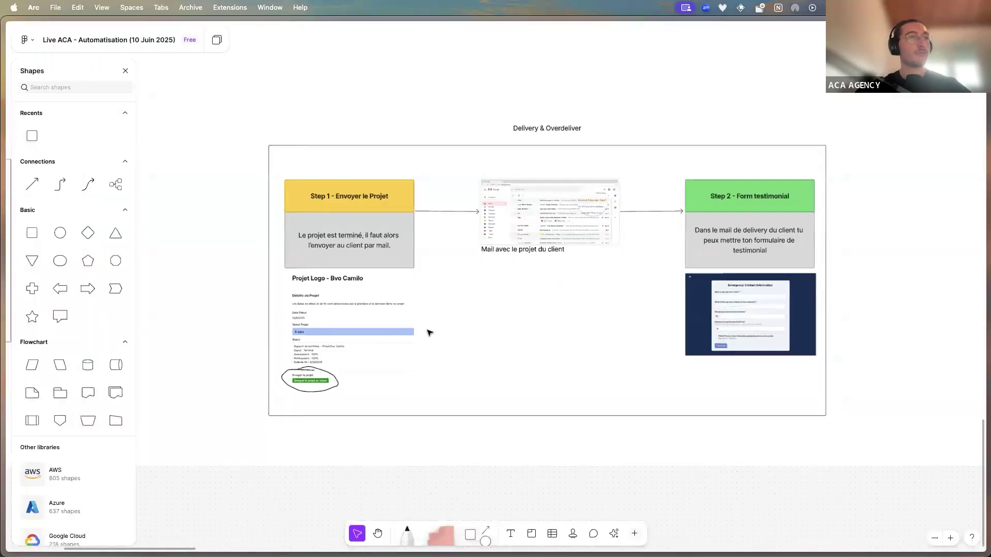
pyautogui.scroll(-5, 427, 330)
pyautogui.hscroll(-4, 472, 252)
pyautogui.scroll(10, 465, 297)
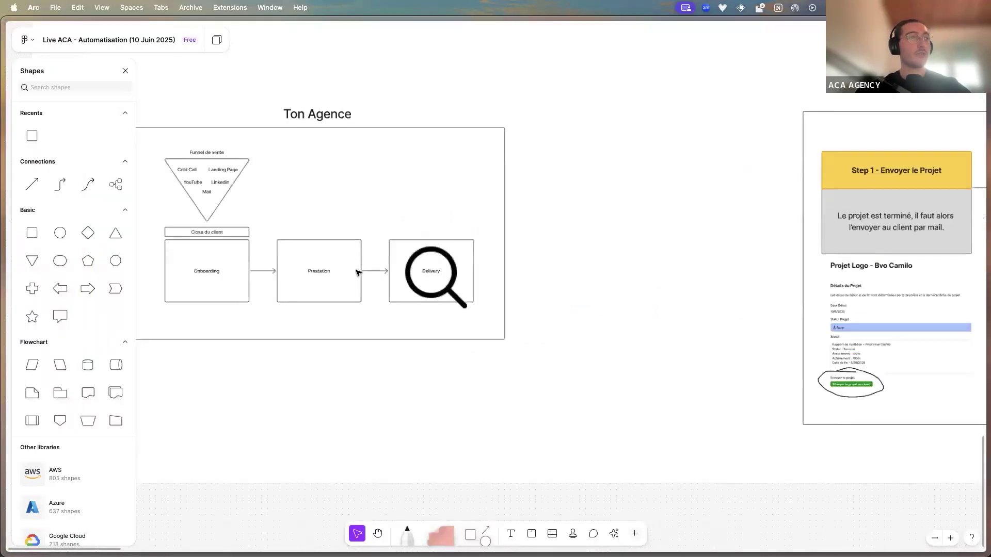
pyautogui.scroll(-2, 465, 296)
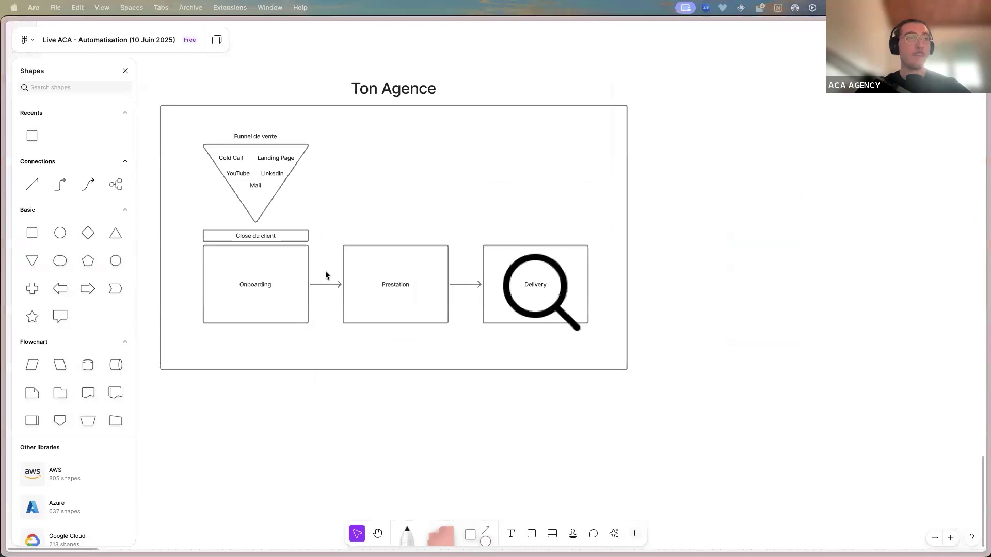
pyautogui.scroll(-1, 449, 325)
pyautogui.scroll(-1, 449, 325)
pyautogui.moveTo(41, 239)
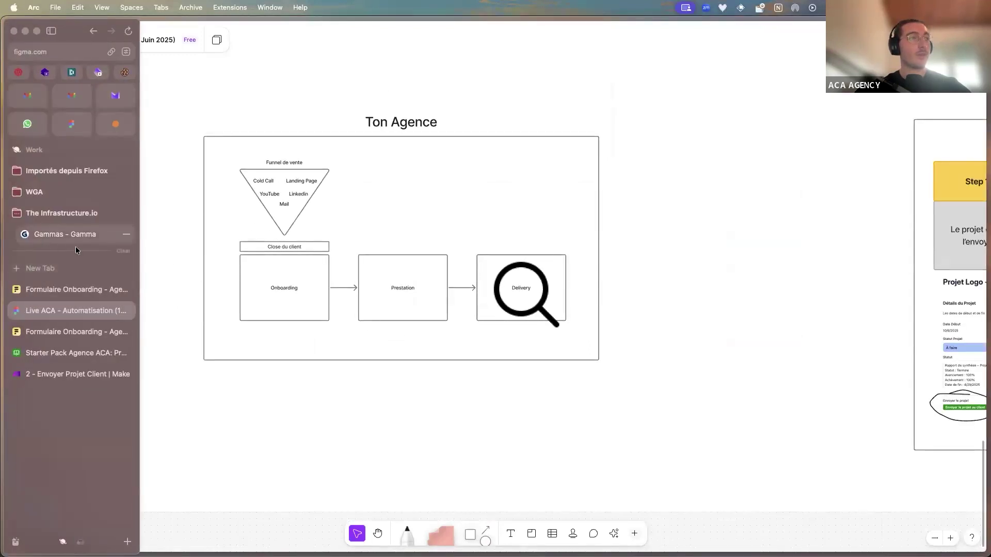
pyautogui.hscroll(-3, 391, 321)
pyautogui.scroll(2, 392, 310)
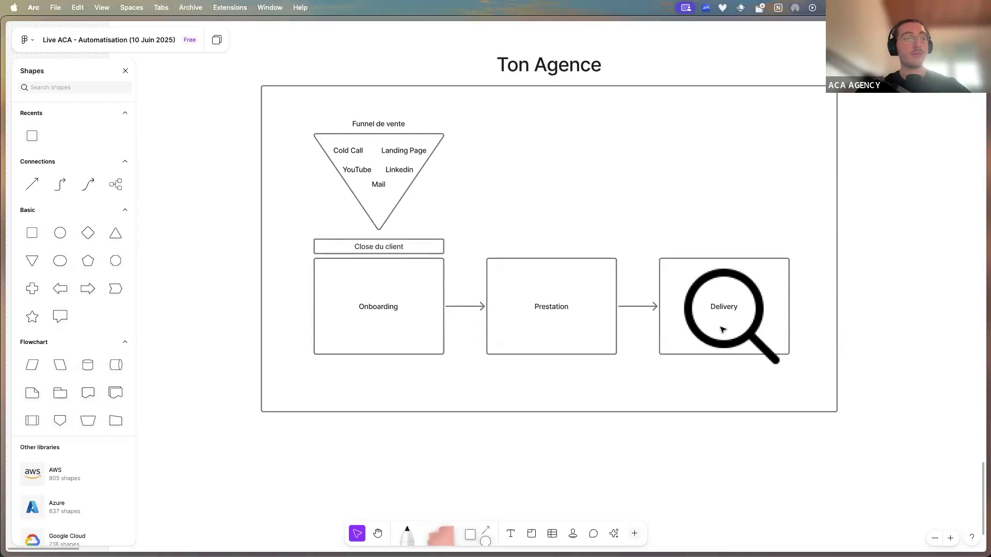
pyautogui.moveTo(33, 269)
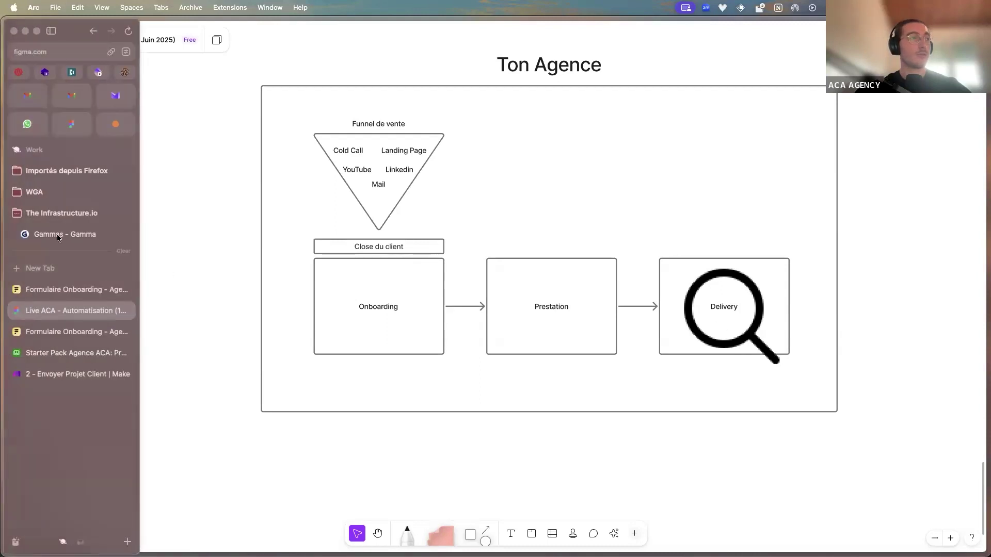
# Advance the Gamma presentation to the dangers-of-not-automating slide, then go back to FigJam
pyautogui.click(57, 234)
pyautogui.press('Right')
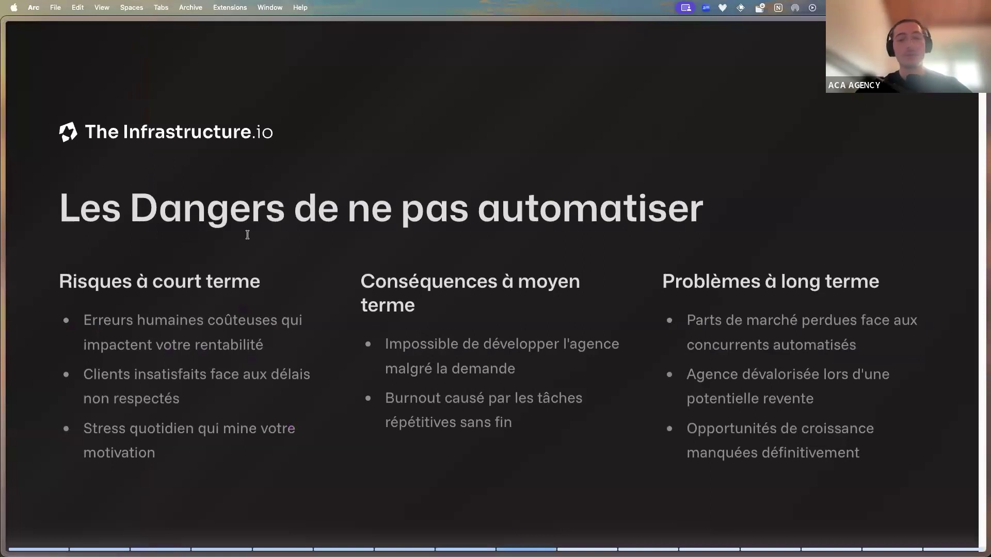
pyautogui.moveTo(5, 306)
pyautogui.click(72, 310)
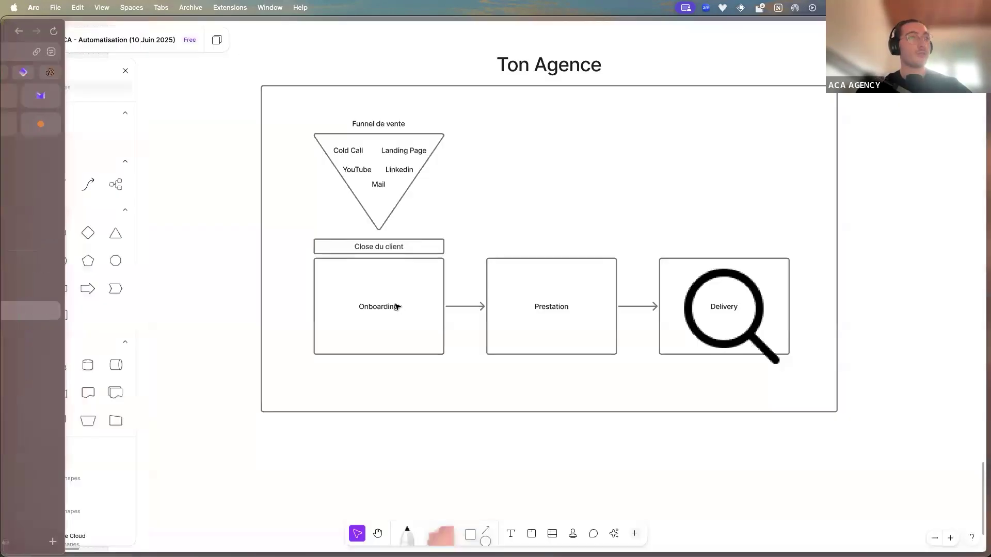
# Bring the 'Une prestation c'est' 80% / 5% / 15% diagram into view, then switch to Gamma
pyautogui.scroll(-10, 376, 297)
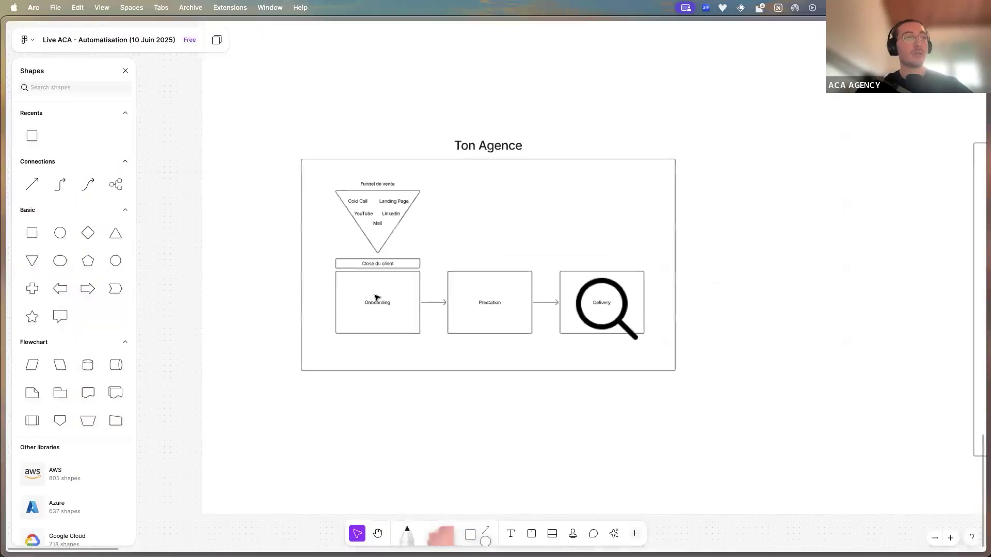
pyautogui.scroll(10, 384, 330)
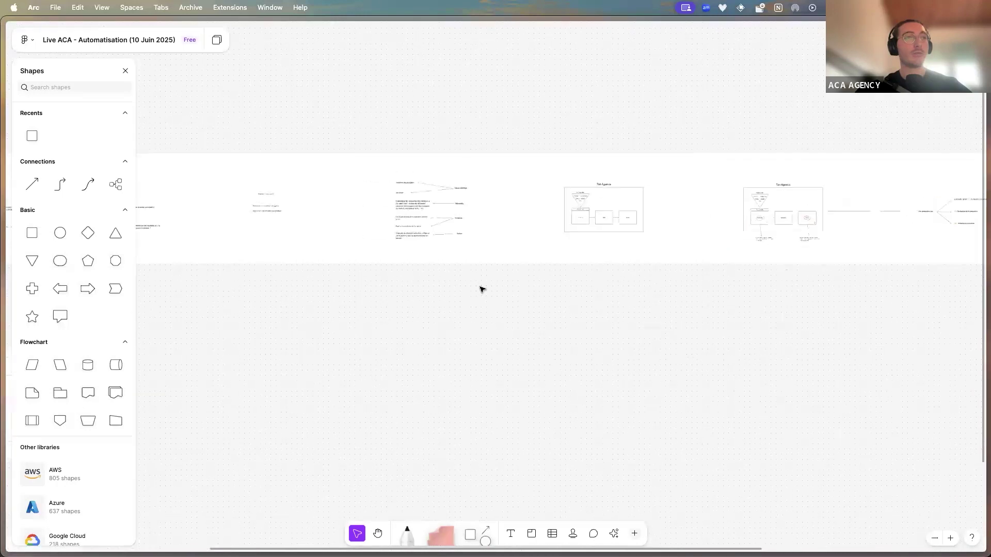
pyautogui.scroll(10, 670, 239)
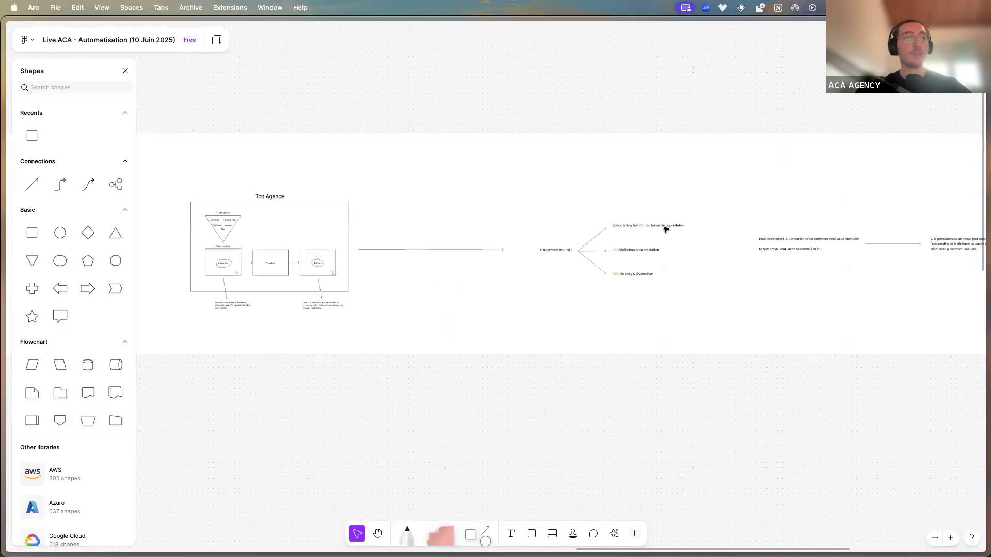
pyautogui.scroll(2, 619, 227)
pyautogui.hscroll(3, 696, 170)
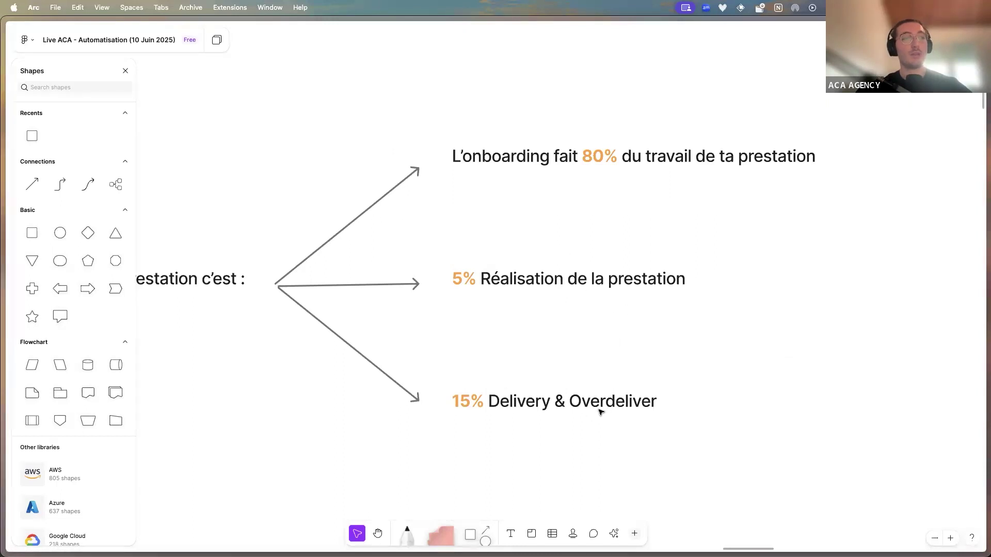
pyautogui.scroll(-1, 546, 358)
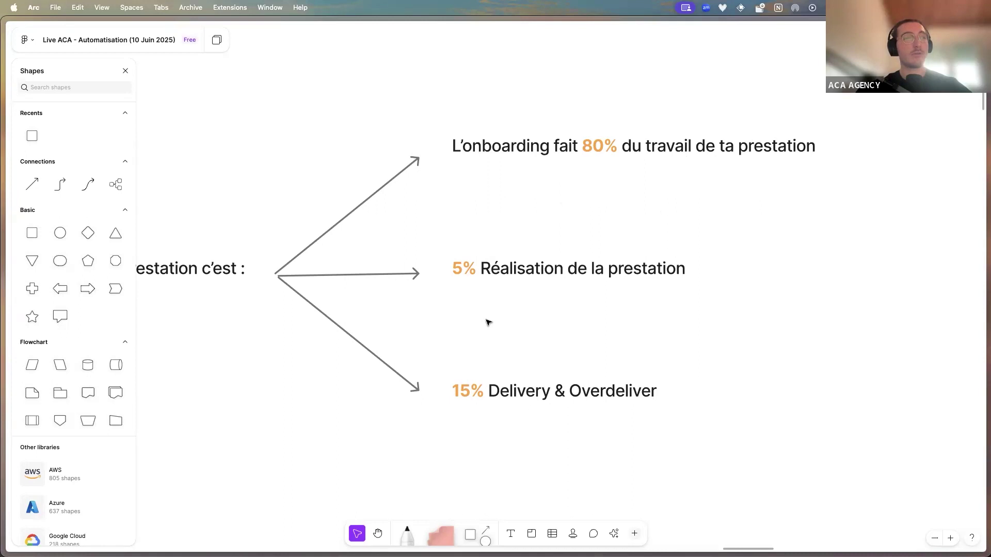
pyautogui.moveTo(3, 289)
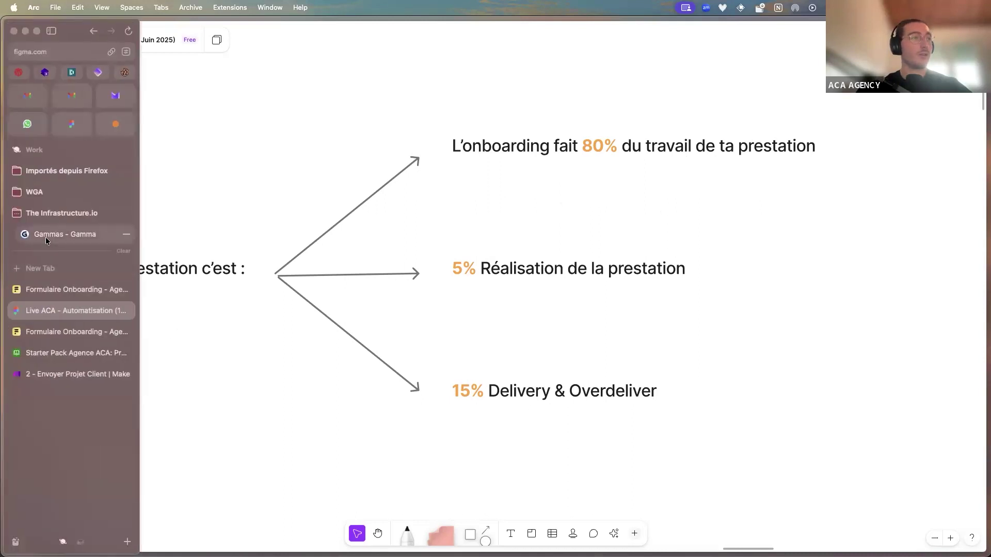
pyautogui.click(46, 237)
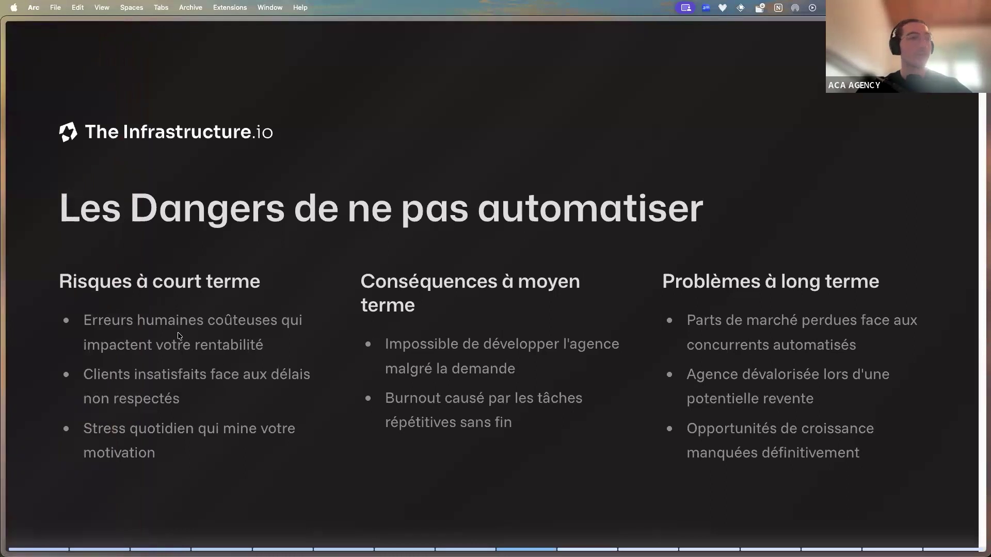
# Highlight the first short-term risk bullet on the Gamma slide, ending on the word 'rentabilité'
pyautogui.moveTo(138, 320); pyautogui.dragTo(290, 321)
pyautogui.click(114, 343)
pyautogui.moveTo(132, 345); pyautogui.dragTo(257, 346)
pyautogui.doubleClick(258, 347)
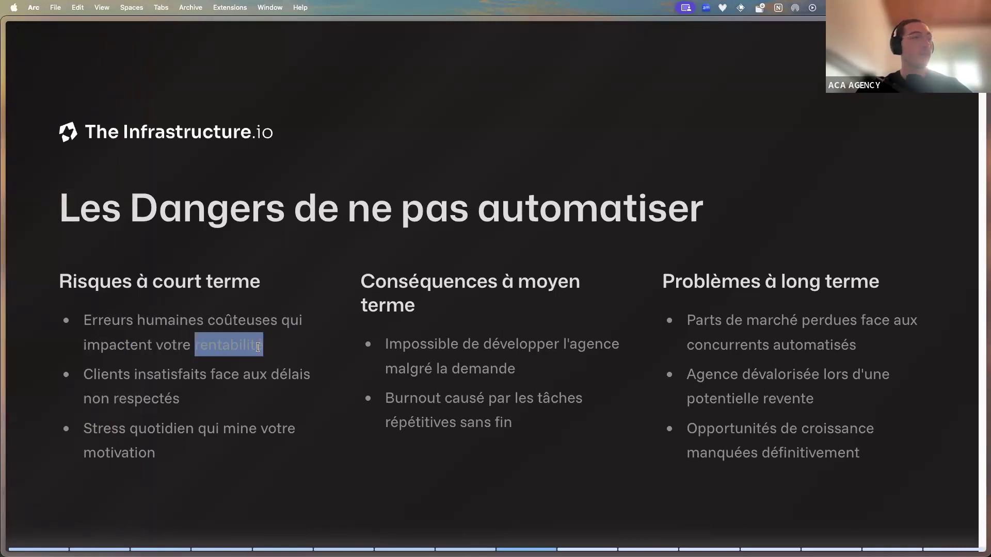
# On the FigJam board, select the '5% Réalisation de la prestation' line, then return to Gamma
pyautogui.moveTo(6, 343)
pyautogui.click(62, 370)
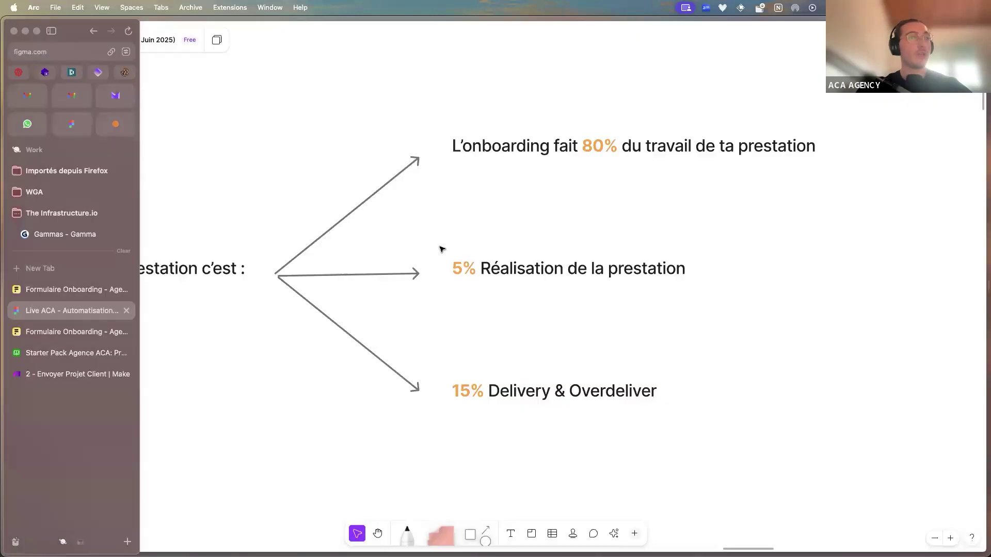
pyautogui.click(587, 271)
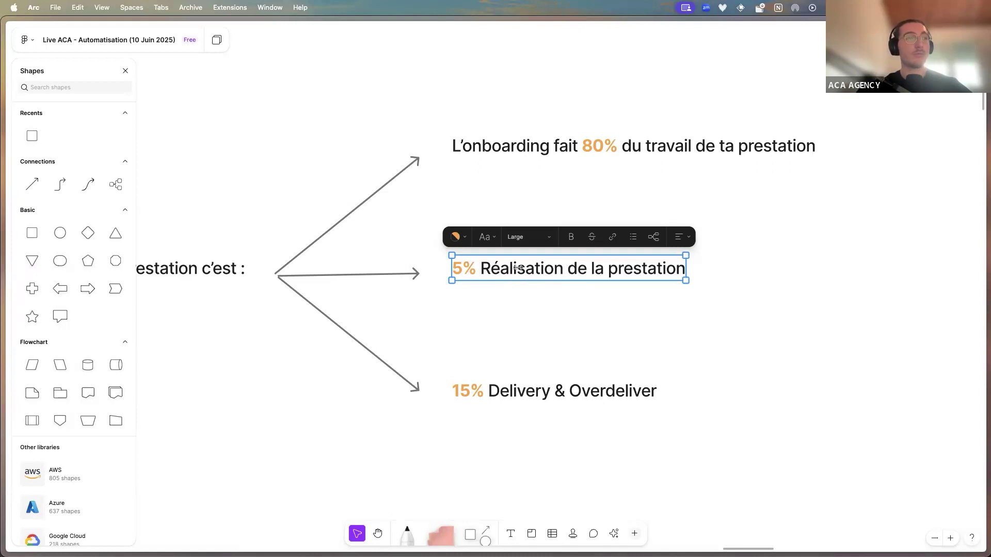
pyautogui.moveTo(2, 274)
pyautogui.click(65, 234)
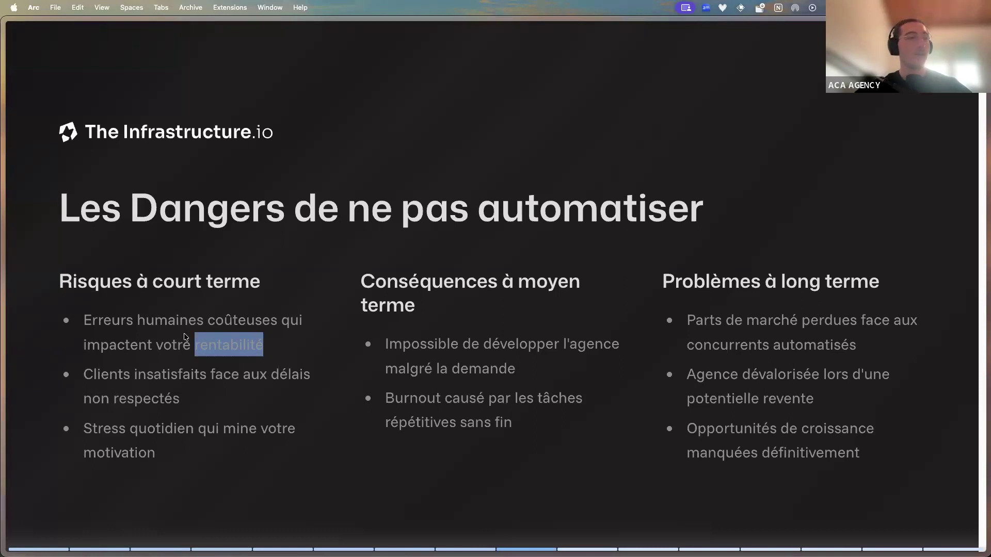
# Highlight and clear the missed-deadlines bullet on the dangers slide, then return to FigJam
pyautogui.moveTo(148, 374); pyautogui.dragTo(311, 375)
pyautogui.moveTo(258, 400); pyautogui.dragTo(257, 401)
pyautogui.click(256, 401)
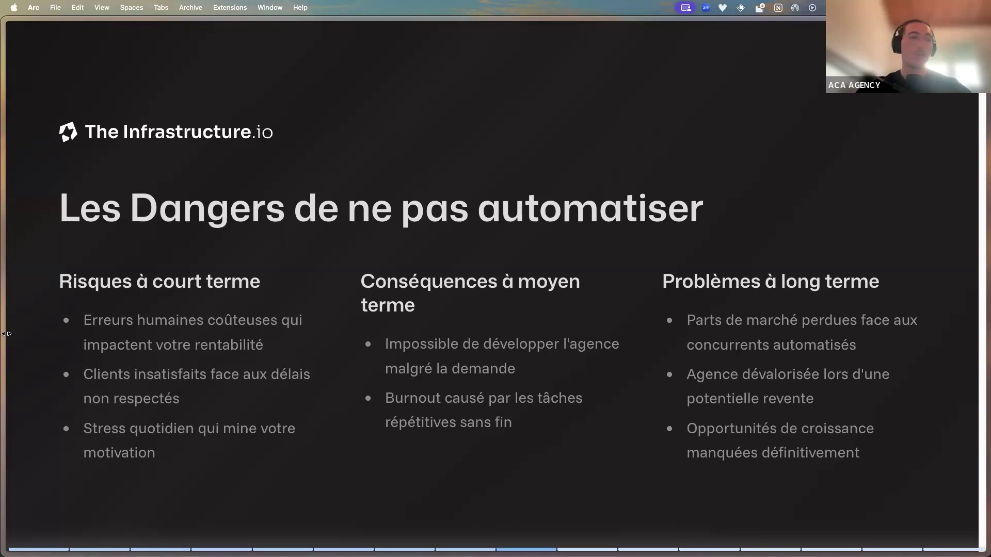
pyautogui.click(67, 308)
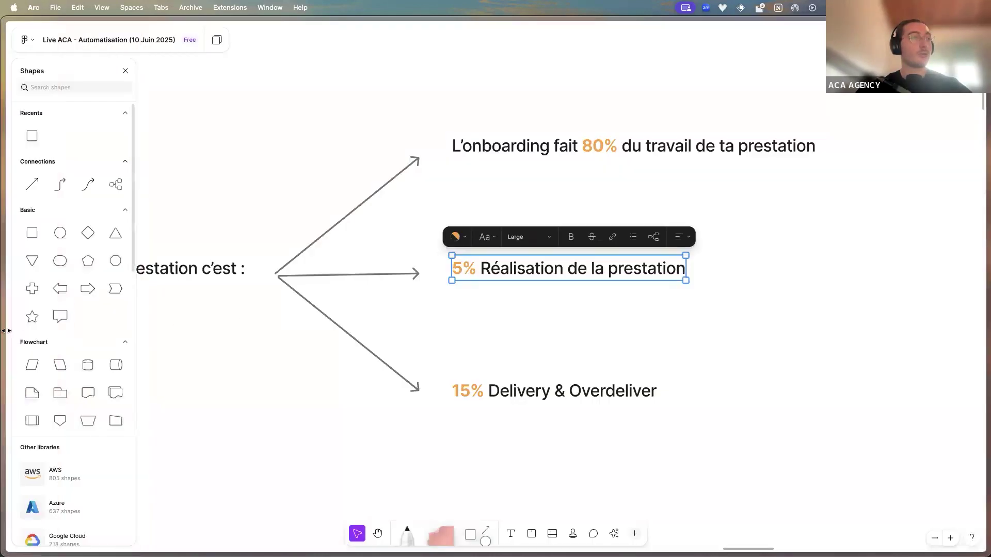
# Peek at the Starter Pack Agence ACA Airtable base, then return to FigJam and deselect the 5% line
pyautogui.click(67, 353)
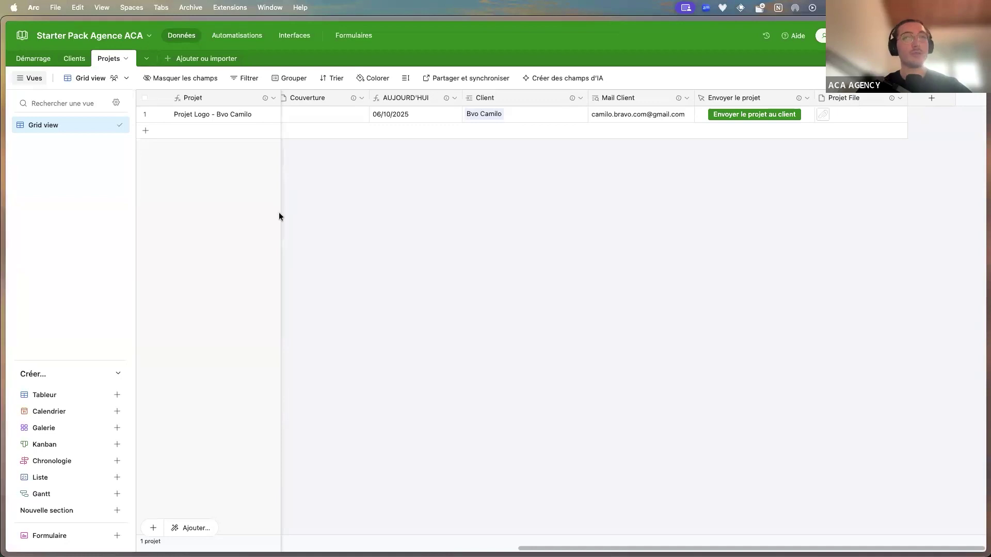
pyautogui.moveTo(5, 253)
pyautogui.click(74, 306)
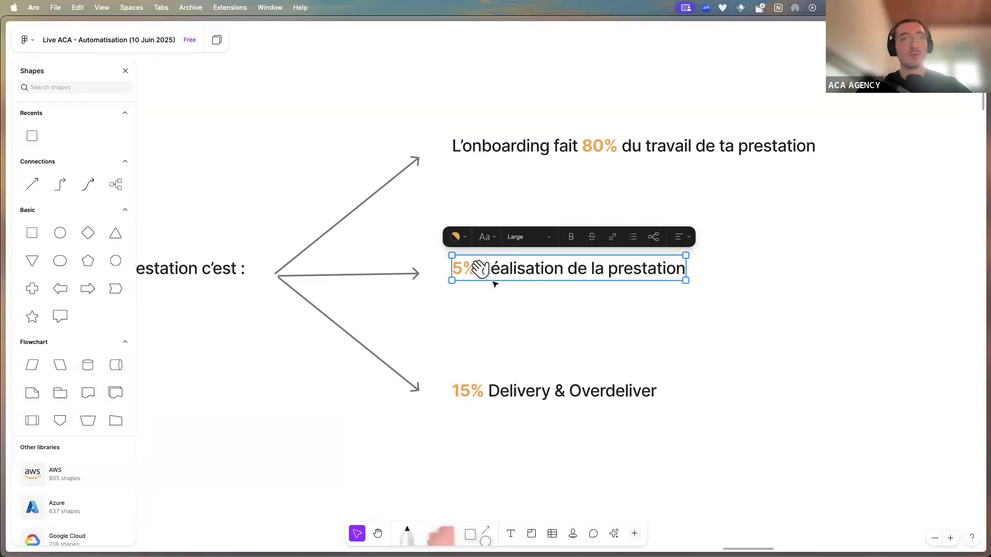
pyautogui.click(500, 289)
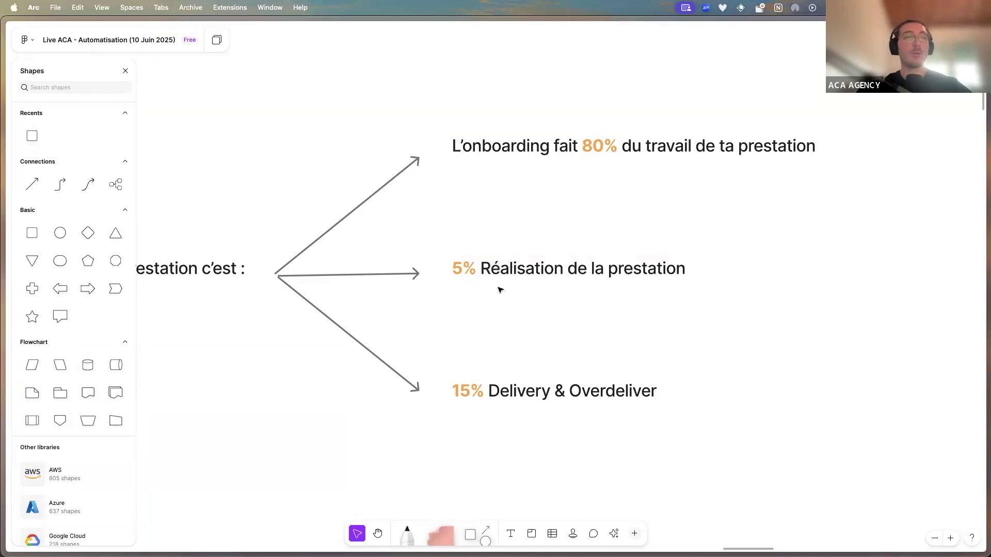
# Select the 80% onboarding, 5% réalisation and 15% Delivery & Overdeliver lines in turn, then switch to Gamma
pyautogui.click(602, 152)
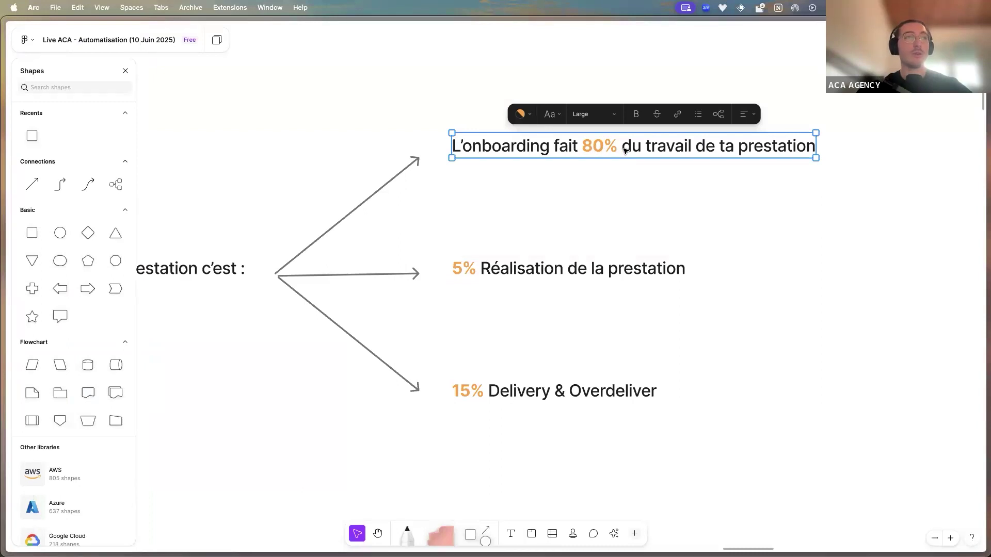
pyautogui.click(528, 269)
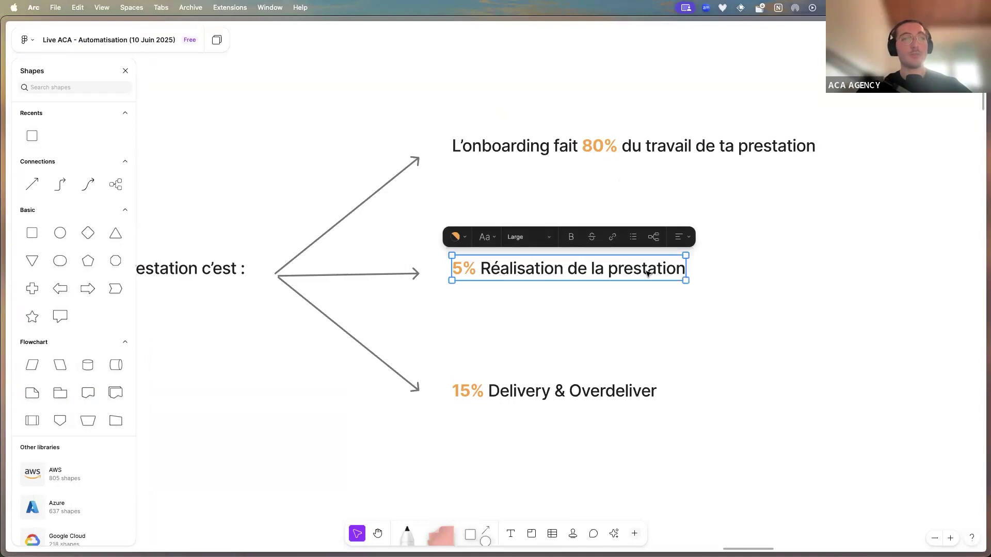
pyautogui.click(560, 395)
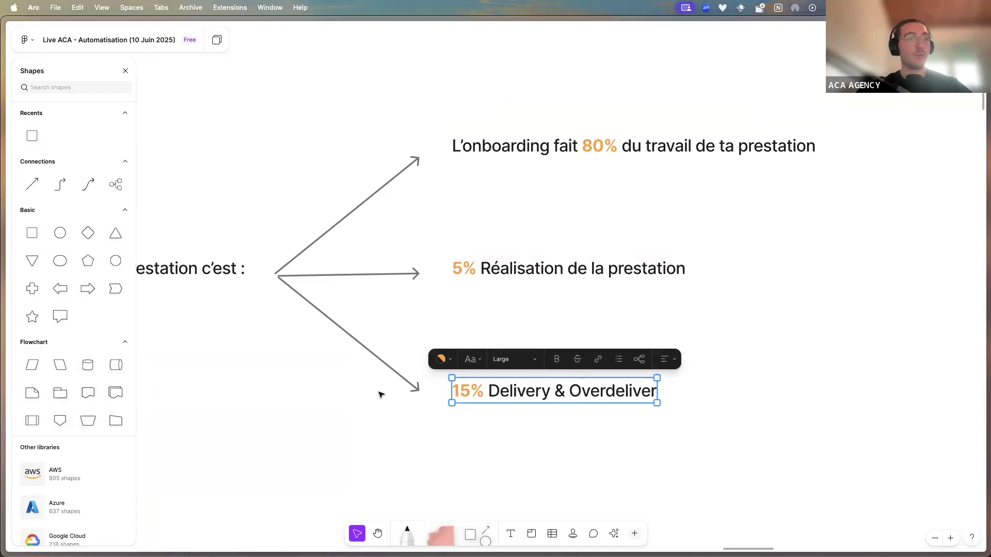
pyautogui.moveTo(1, 273)
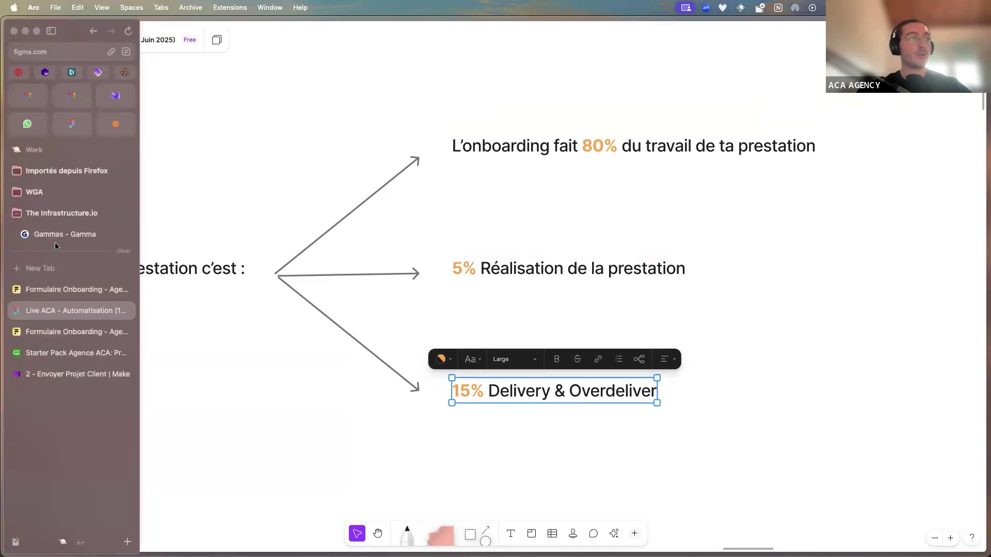
pyautogui.click(56, 235)
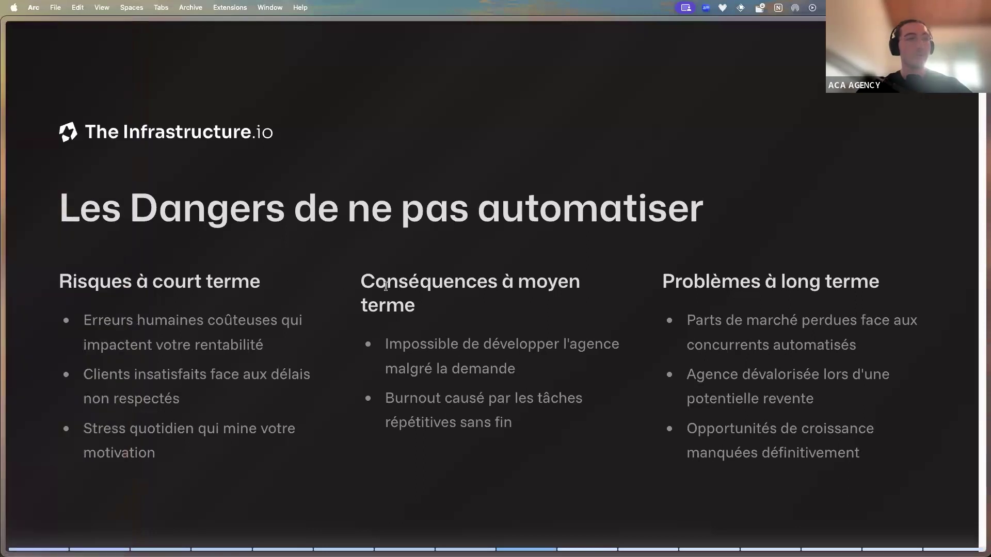